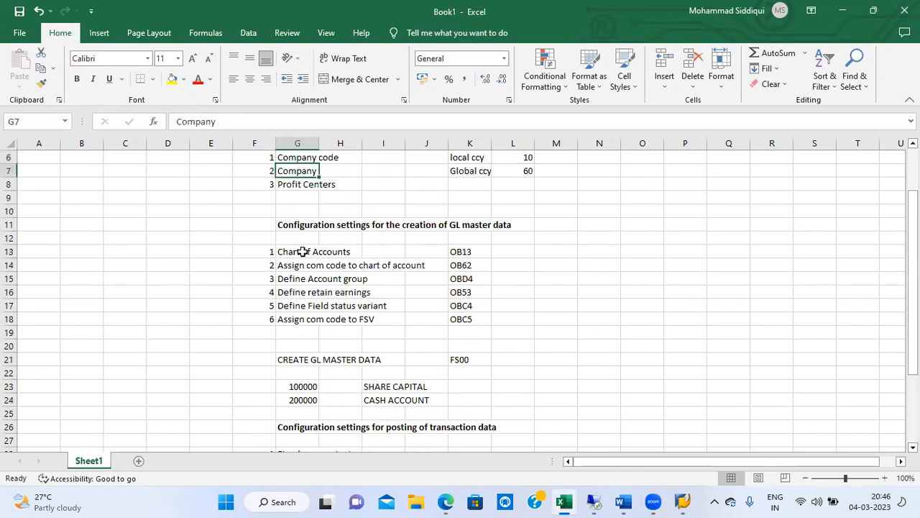
- Review the sheet from the Company entry through the GL master data settings to the transaction posting settings
key(Down)
key(Down)
key(Down)
key(Down)
key(Down)
key(Down)
key(Down)
key(Down)
key(Down)
key(Down)
key(Down)
key(Down)
key(Down)
key(Down)
key(Down)
key(Down)
key(Down)
key(Down)
key(Down)
key(Down)
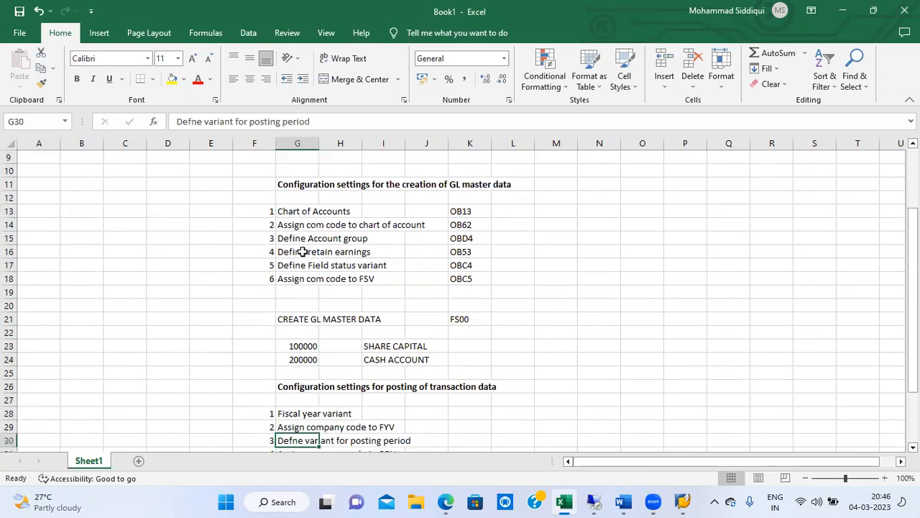
- Examine the SHARE CAPITAL and CASH ACCOUNT rows listed under CREATE GL MASTER DATA
key(Up)
key(Up)
key(Up)
key(Up)
key(Up)
key(Up)
key(Up)
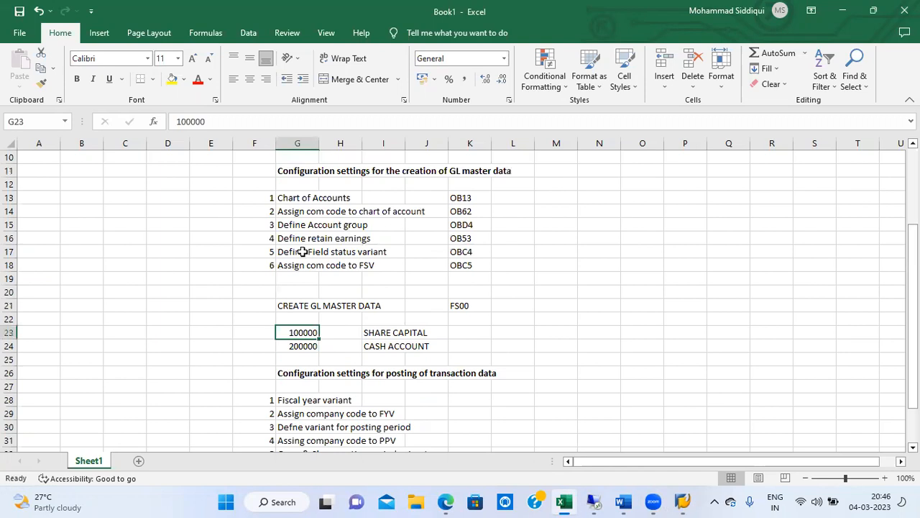
key(Right)
key(Right)
key(Right)
key(Down)
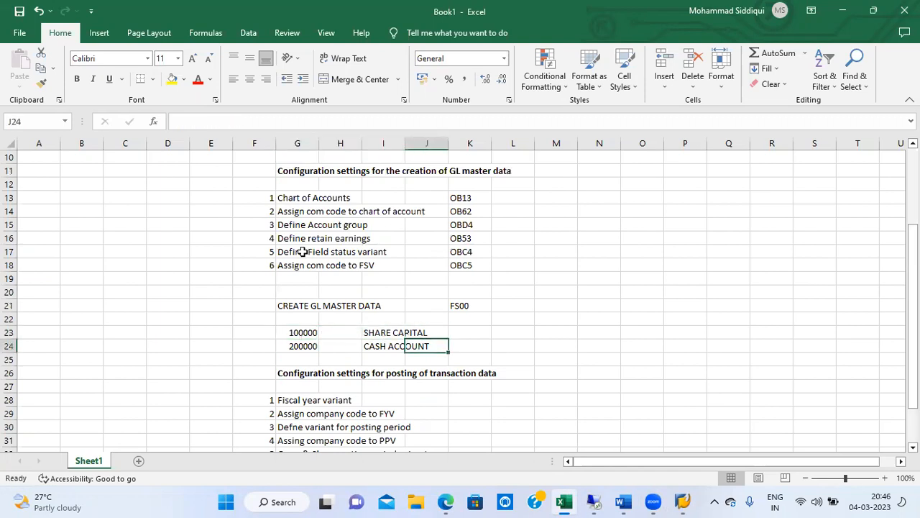
key(Left)
key(Left)
key(Left)
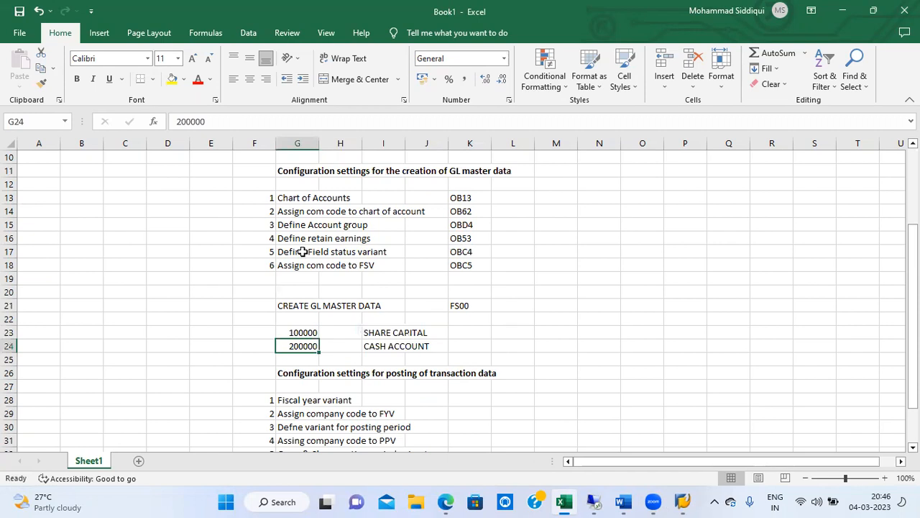
key(Right)
key(Right)
key(Right)
key(Down)
key(Down)
key(Down)
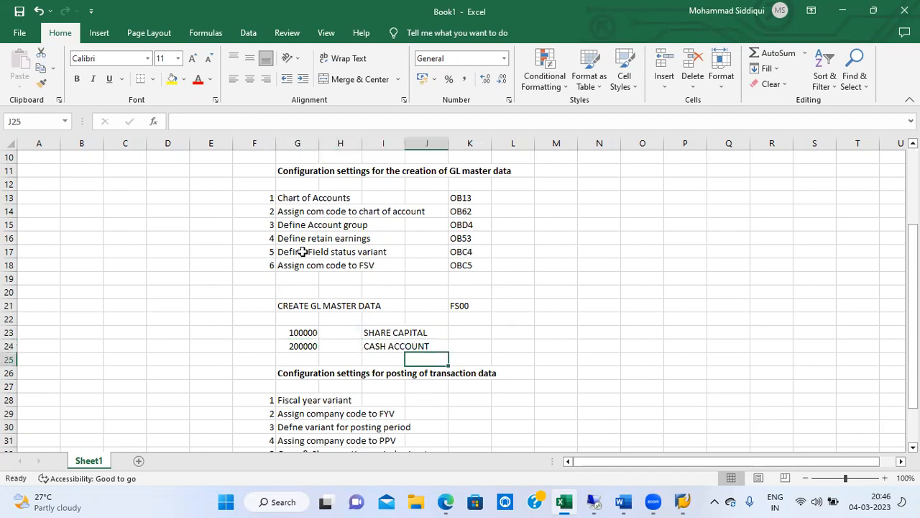
- Read through the eight configuration settings for posting of transaction data, down to the document number ranges
key(Down)
key(Down)
key(Down)
key(Down)
key(Down)
key(Down)
key(Down)
key(Down)
key(Down)
key(Down)
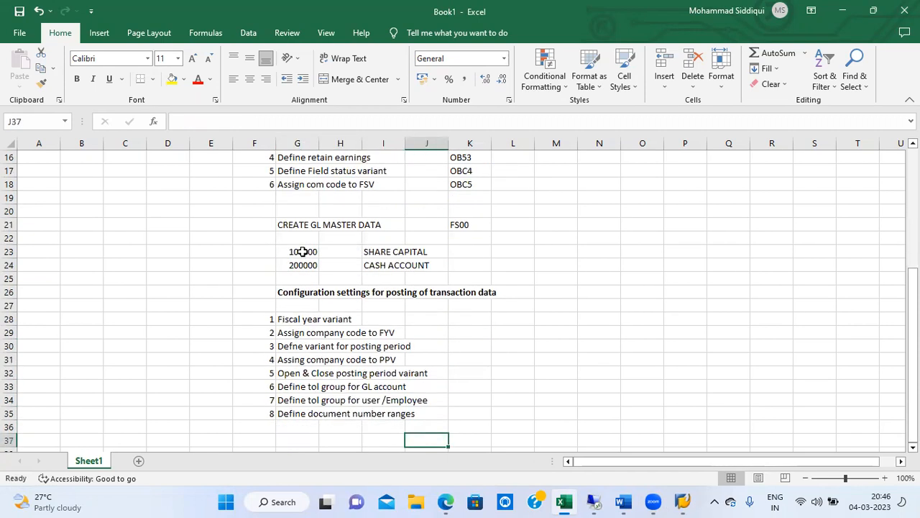
key(Up)
key(Up)
key(Up)
key(Up)
key(Up)
key(Up)
key(Up)
key(Up)
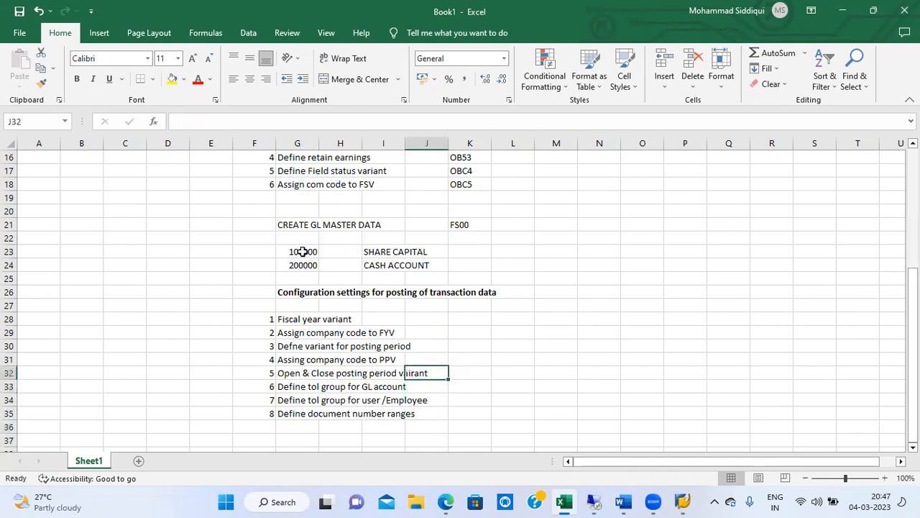
- Look back at the SHARE CAPITAL row and its account entry under CREATE GL MASTER DATA
key(Up)
key(Up)
key(Up)
key(Up)
key(Up)
key(Up)
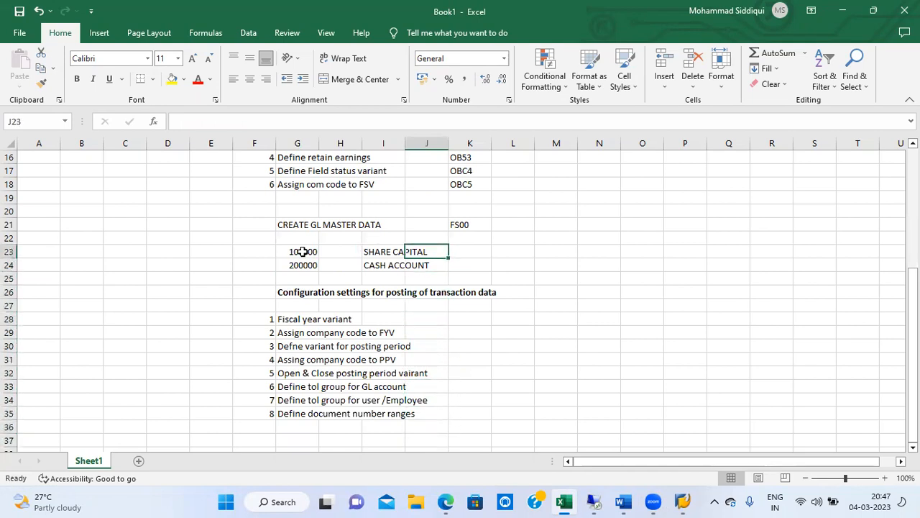
key(Left)
key(Left)
key(Left)
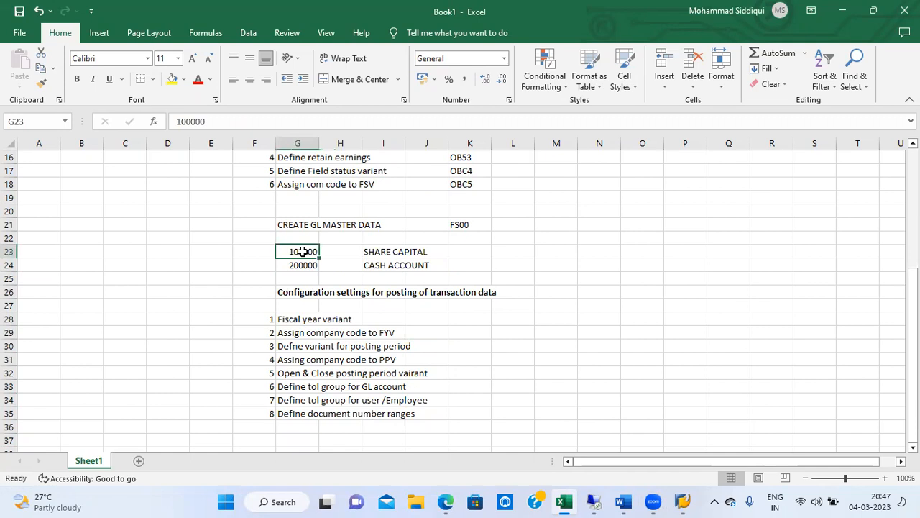
- Examine the heading for posting of transaction data and its list starting at Fiscal year variant
key(Down)
key(Down)
key(Down)
key(Down)
key(Down)
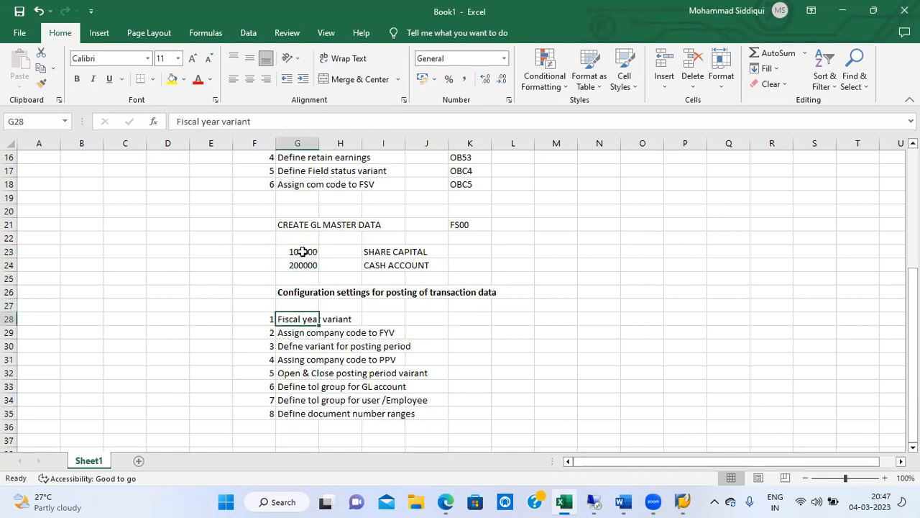
key(Up)
key(Up)
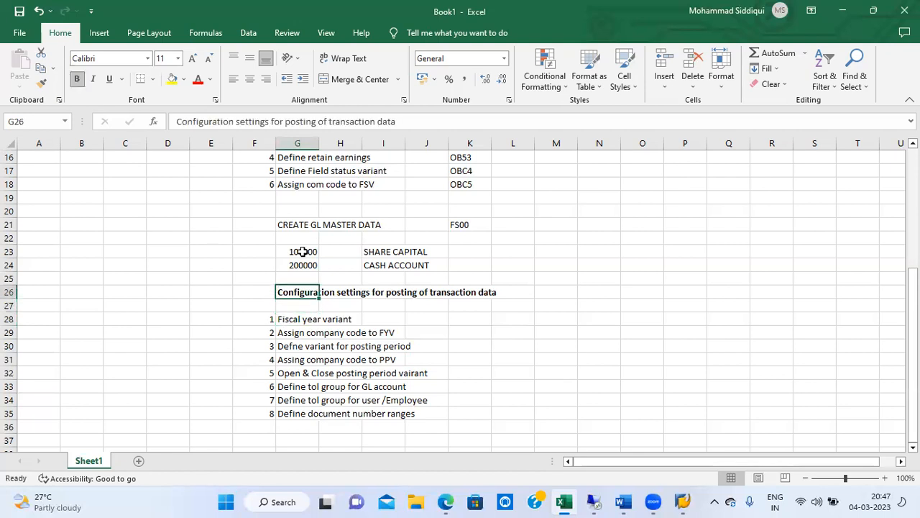
key(Down)
key(Down)
key(Down)
key(Down)
key(Down)
key(Down)
key(Down)
key(Down)
key(Down)
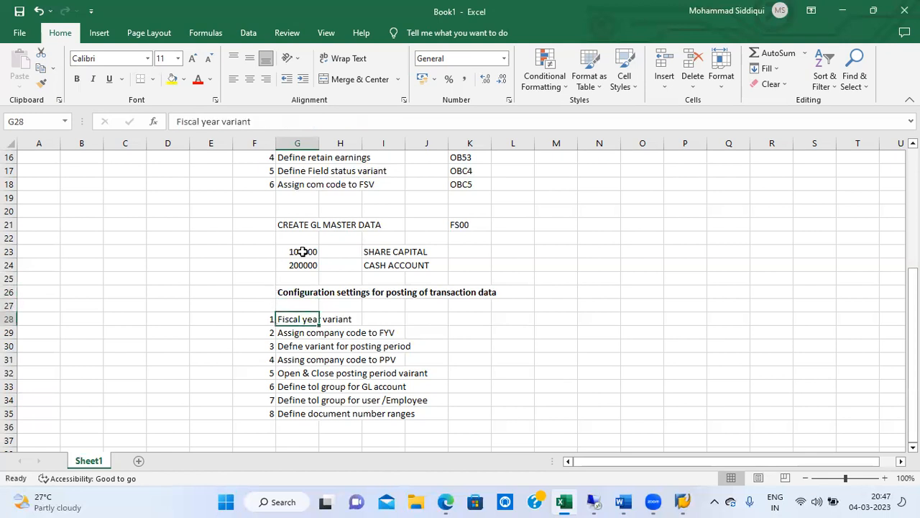
key(Down)
key(Down)
- Look back up the sheet from the posting settings, past the GL accounts, to the entries above the GL master data settings
key(Up)
key(Up)
key(Up)
key(Up)
key(Up)
key(Up)
key(Up)
key(Up)
key(Up)
key(Up)
key(Up)
key(Up)
key(Up)
key(Up)
key(Up)
key(Up)
key(Up)
key(Up)
key(Up)
key(Up)
key(Up)
key(Up)
key(Up)
key(Up)
key(Up)
key(Up)
key(Up)
key(Up)
key(Up)
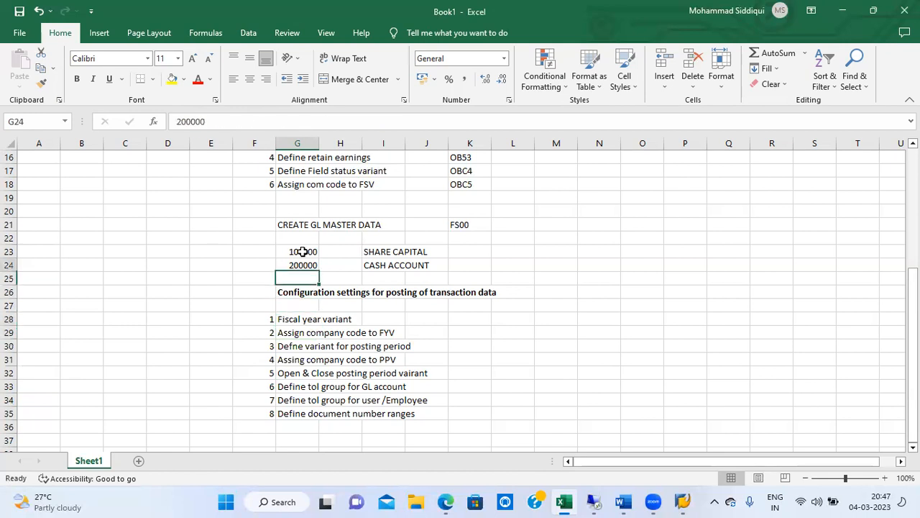
- Review the six GL master data configuration settings, from Chart of Accounts to Assign com code to FSV
key(Down)
key(Down)
key(Down)
key(Down)
key(Down)
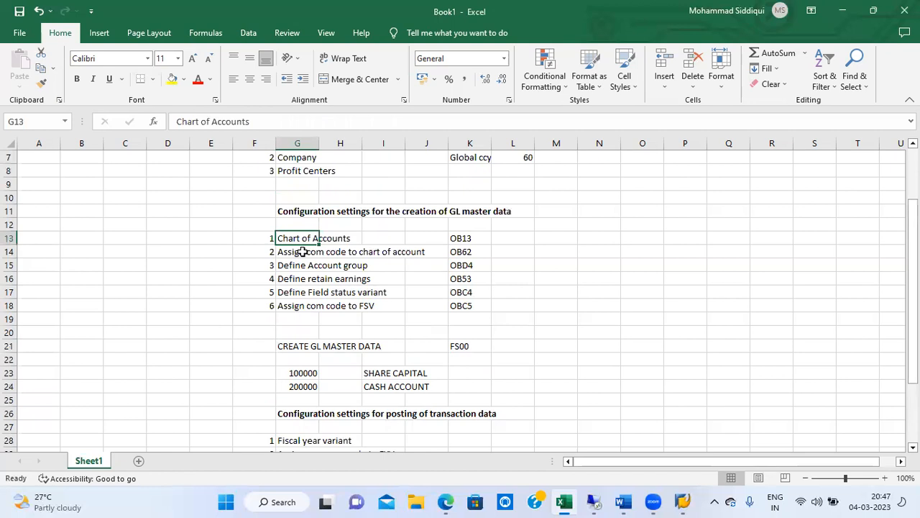
key(Down)
key(Down)
key(Down)
key(Down)
key(Down)
key(Down)
key(Up)
key(Up)
key(Up)
key(Up)
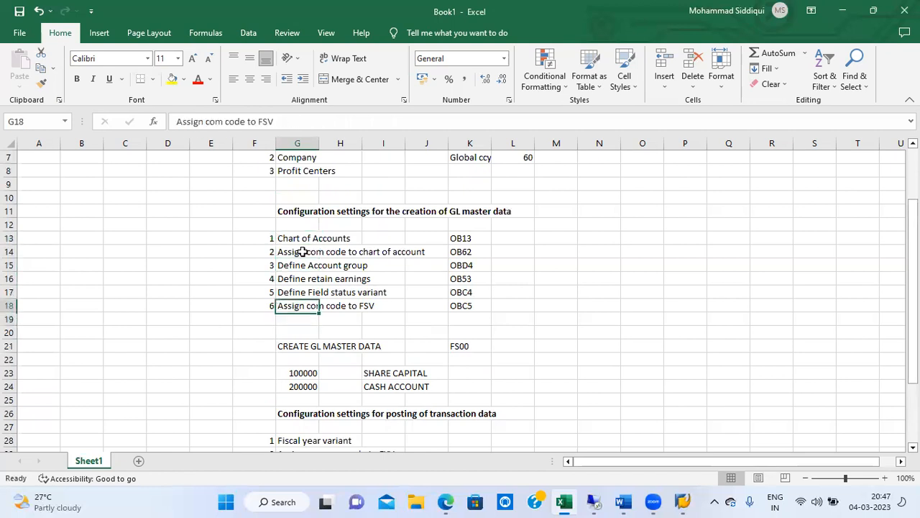
key(Up)
key(Up)
- Review the sheet from Define Account group down to the configuration settings for posting of transaction data
key(Down)
key(Down)
key(Down)
key(Down)
key(Down)
key(Down)
key(Down)
key(Down)
key(Down)
key(Down)
key(Down)
key(Down)
key(Down)
key(Down)
key(Down)
key(Down)
key(Down)
key(Down)
key(Down)
key(Down)
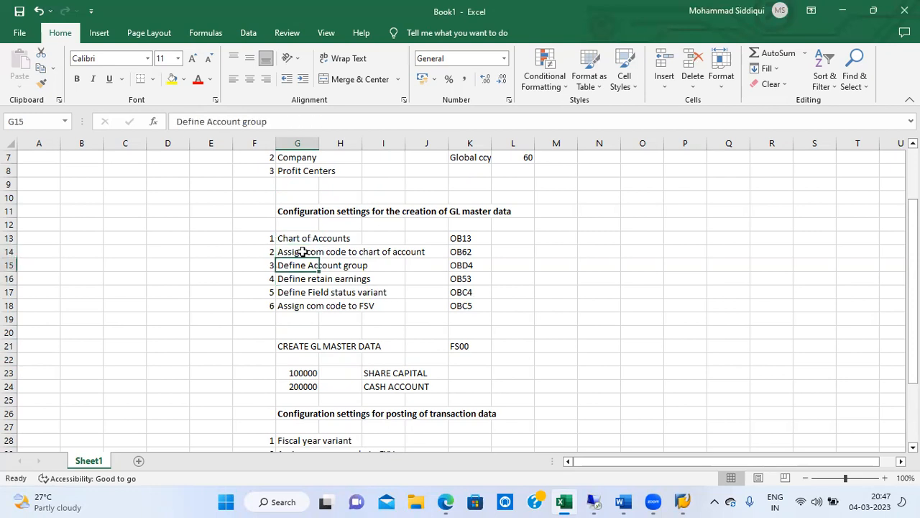
- Review the eight configuration settings for posting of transaction data, between Fiscal year variant and Define document number ranges
key(Up)
key(Up)
key(Up)
key(Up)
key(Up)
key(Up)
key(Up)
key(Up)
key(Up)
key(Up)
key(Up)
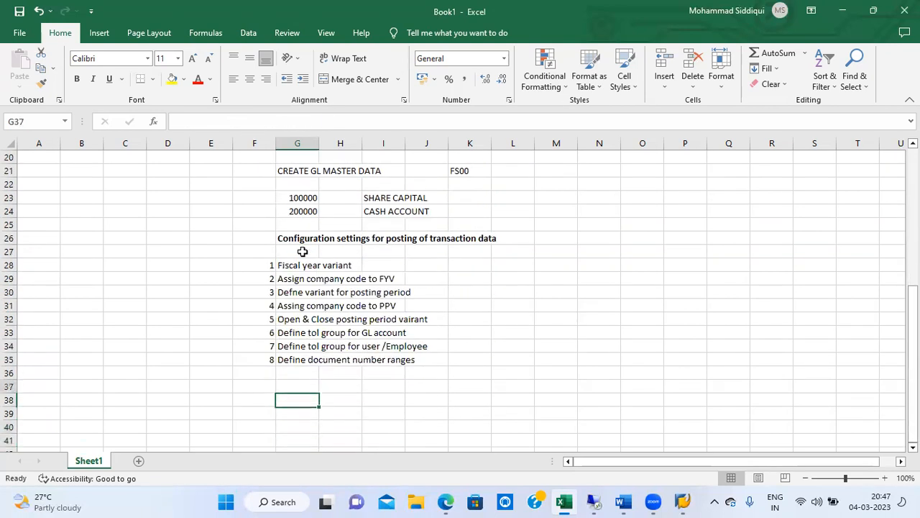
key(Up)
key(Down)
key(Down)
key(Down)
key(Down)
key(Down)
key(Down)
key(Down)
key(Down)
key(Down)
key(Down)
key(Up)
key(Up)
key(Up)
key(Up)
key(Up)
key(Up)
key(Up)
key(Up)
key(Up)
key(Up)
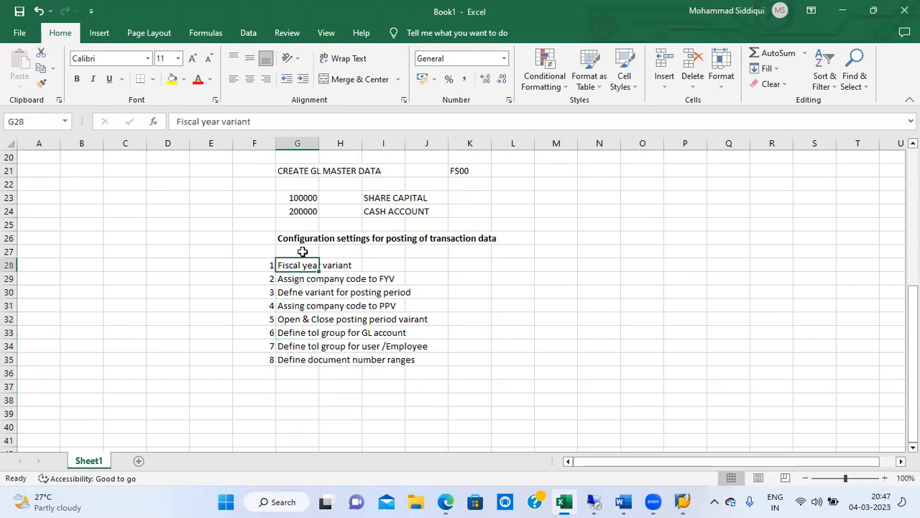
- Enter the transaction codes in column K: OB29 for Fiscal year variant and OB37 for Assign company code to FYV
key(Right)
key(Right)
key(Right)
key(Right)
key(Right)
key(Left)
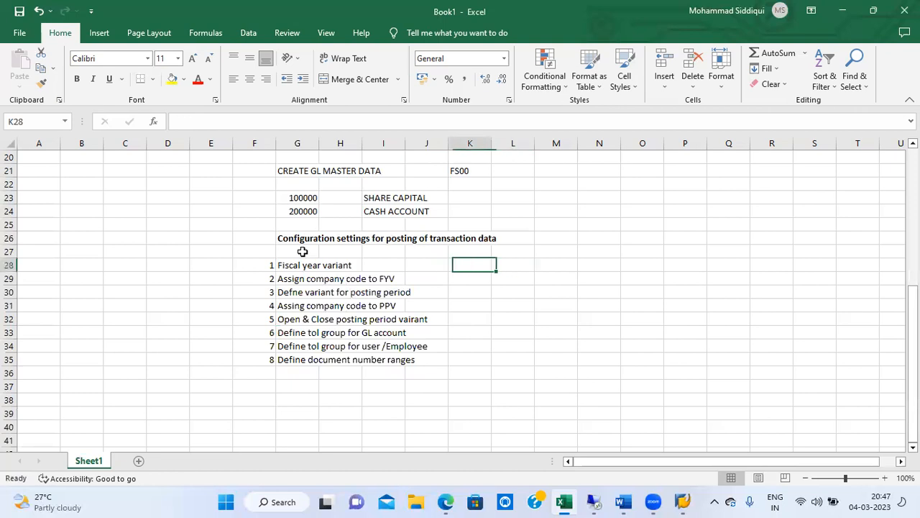
key(Right)
key(Left)
text(OB29)
key(Return)
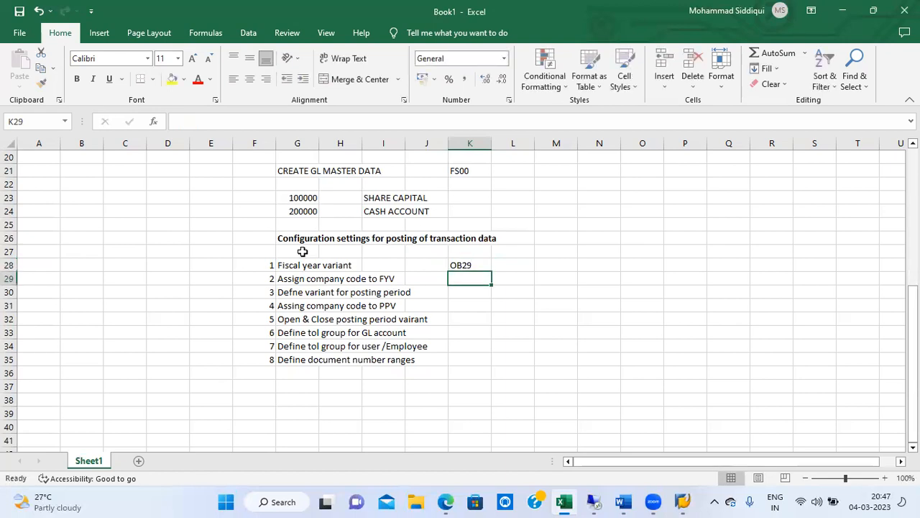
text(OB37)
key(Return)
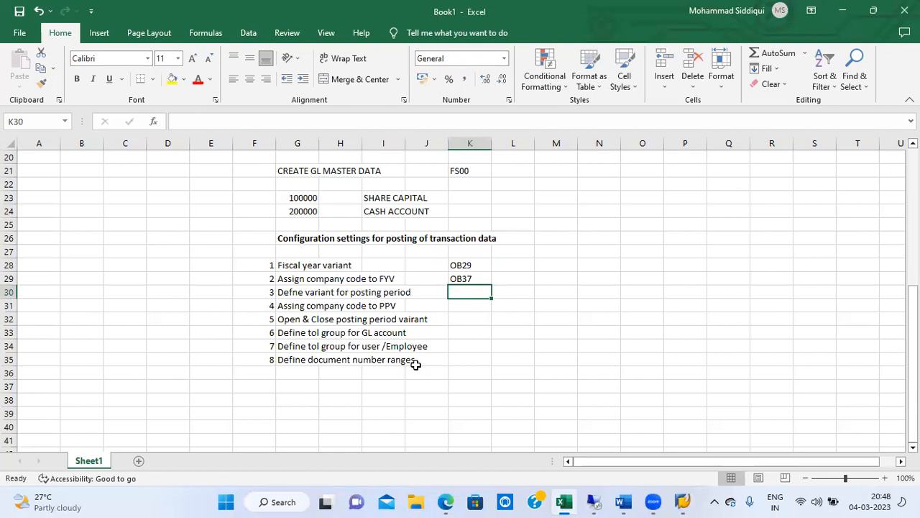
- Enter the codes for the three posting period settings in column K: OBBO for the variant, OBBP for the assignment, OB52 for open and close
text(OBBO)
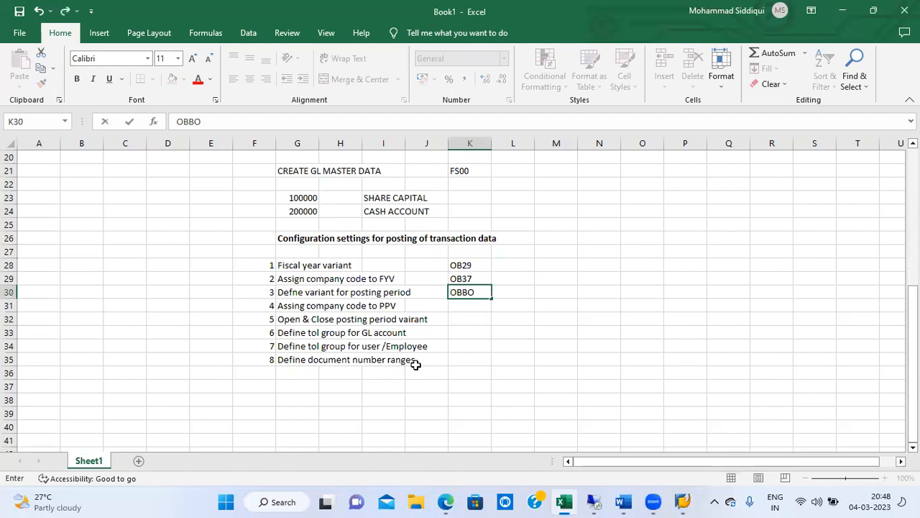
key(Return)
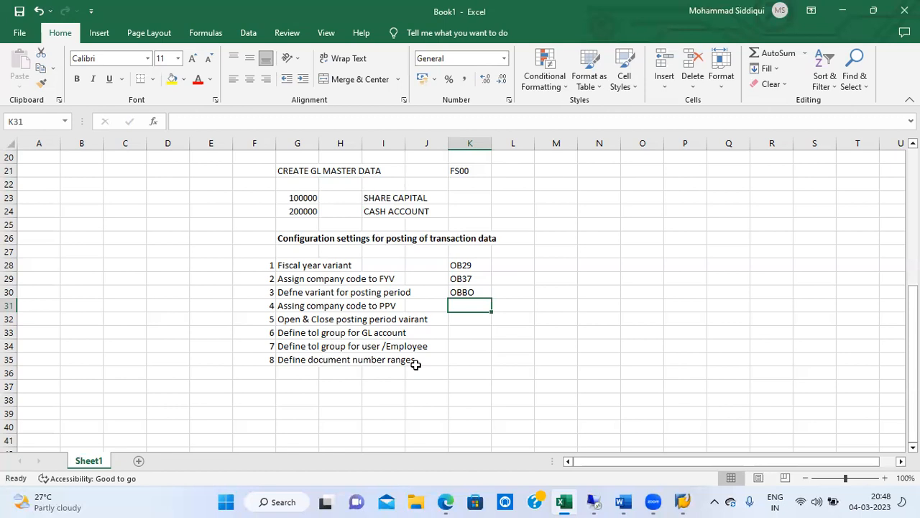
text(OBBP)
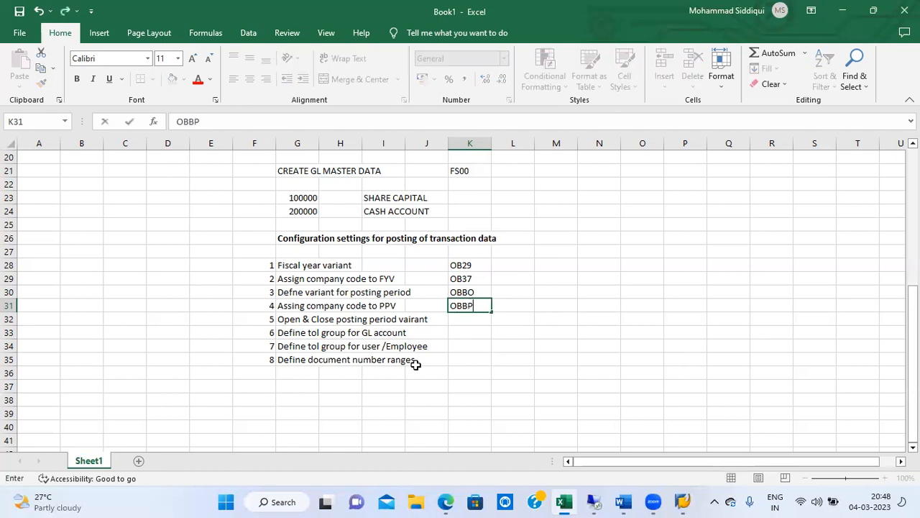
key(Return)
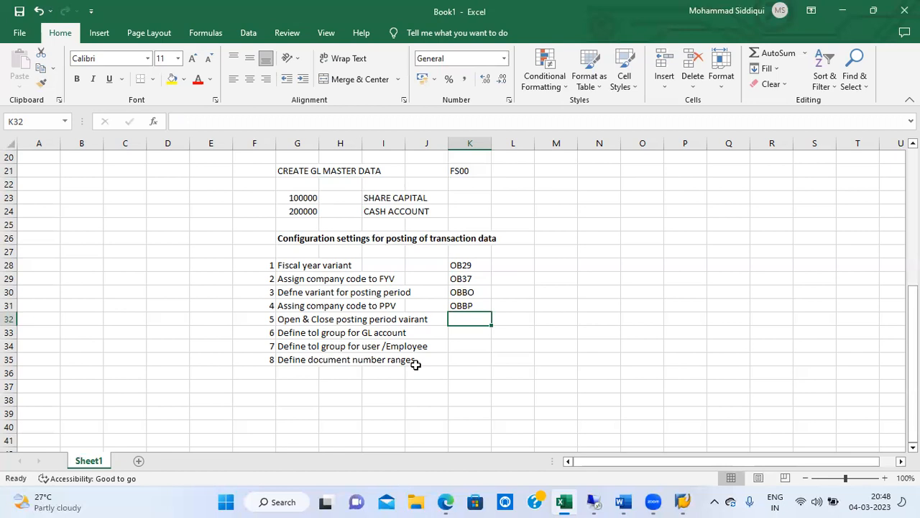
text(OB52)
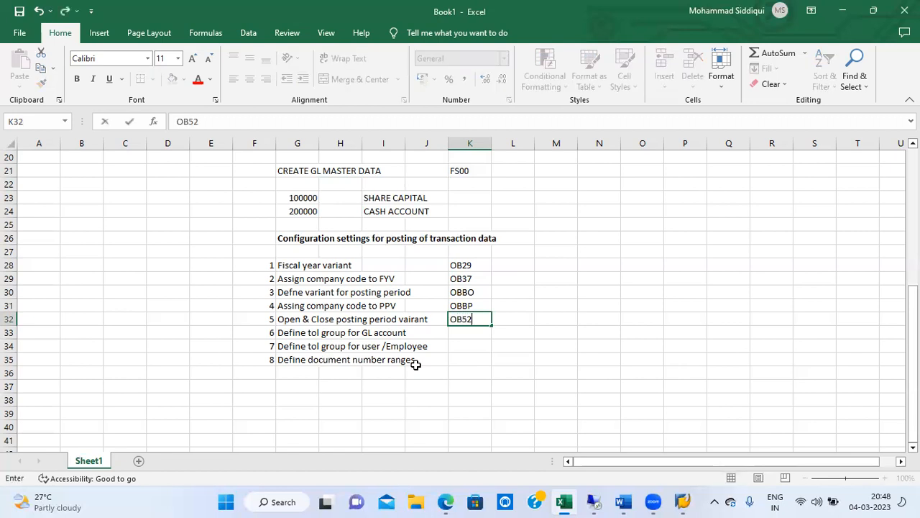
key(Return)
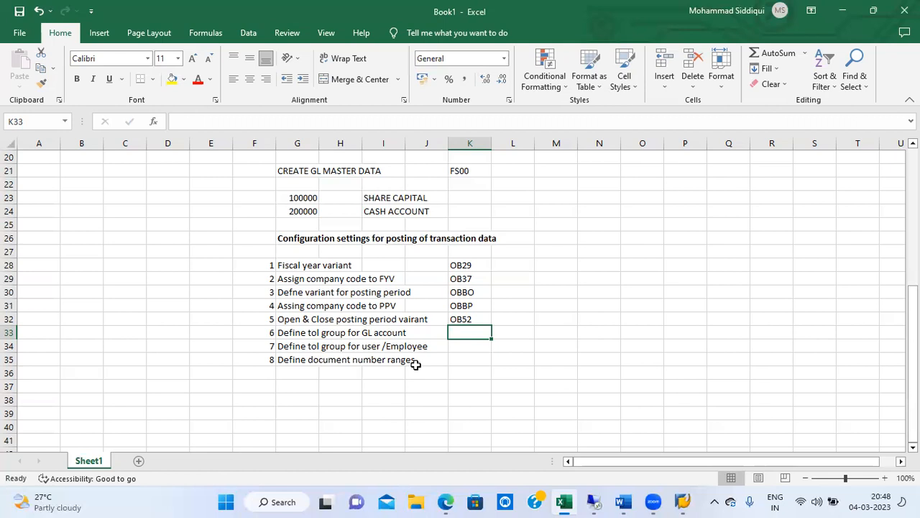
- Enter the tolerance group codes in column K: OBA0 for GL account and OBA4 for user/employee
text(OBA0)
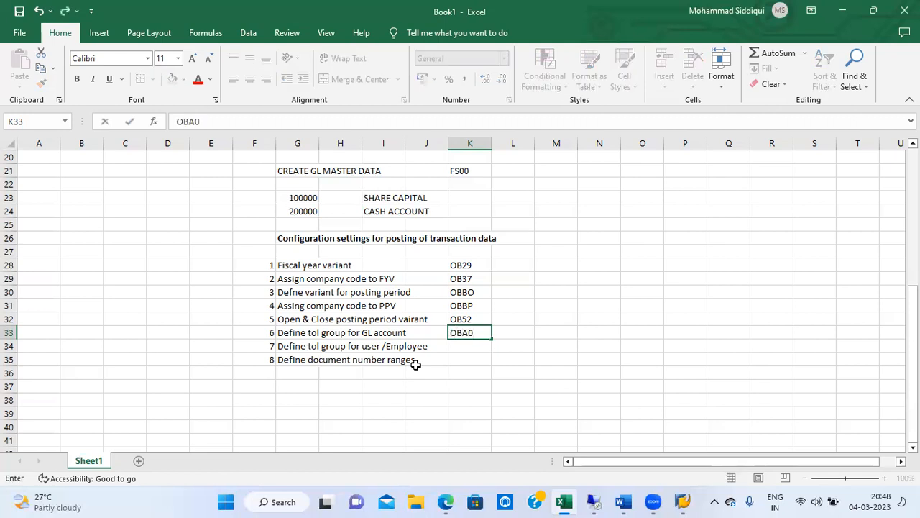
key(Return)
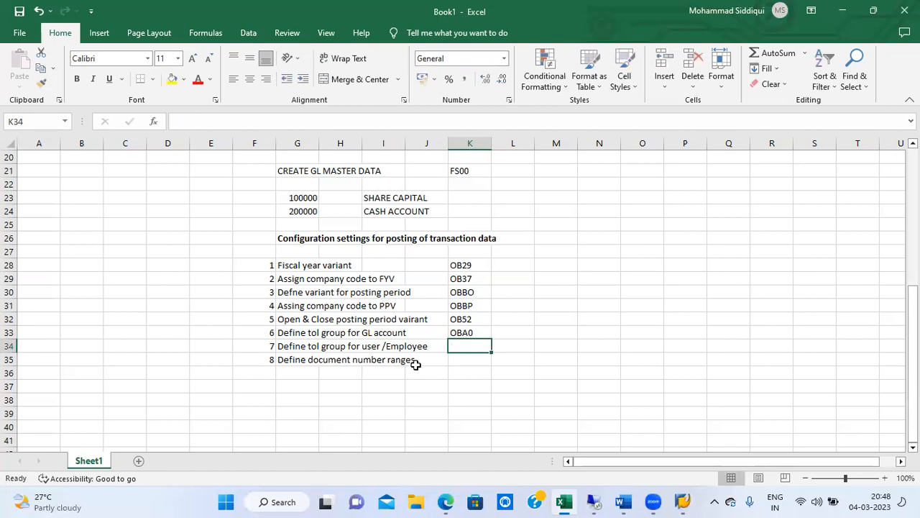
text(OBA4)
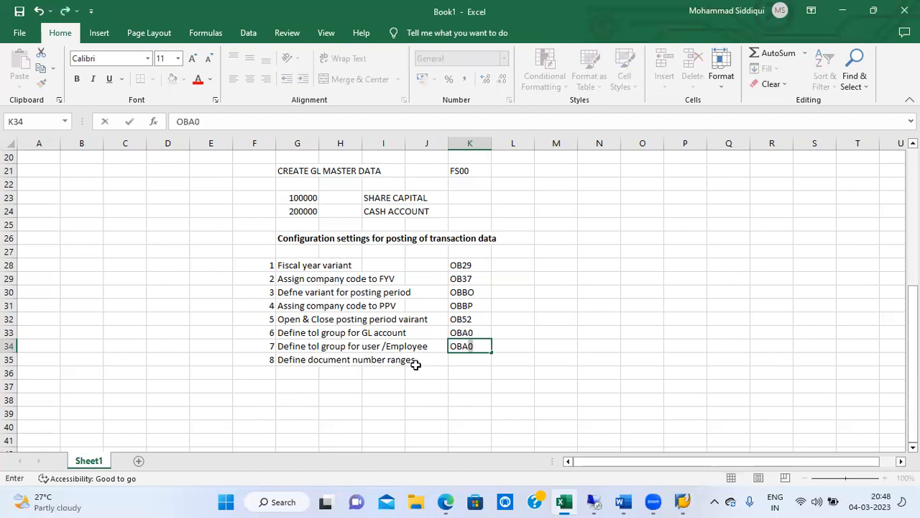
key(Return)
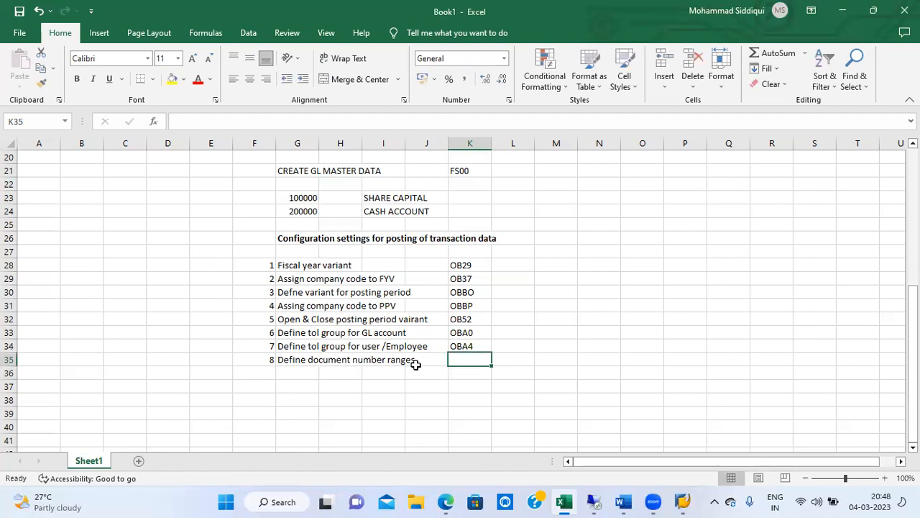
- Enter the codes FBN1 in column K and OBA7 in column L for Define document number ranges
text(FBN1)
key(Return)
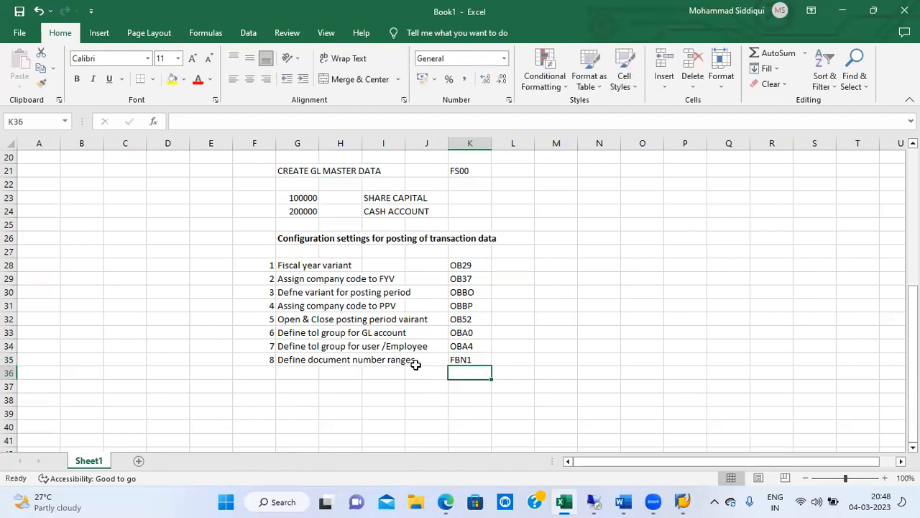
key(Up)
key(Right)
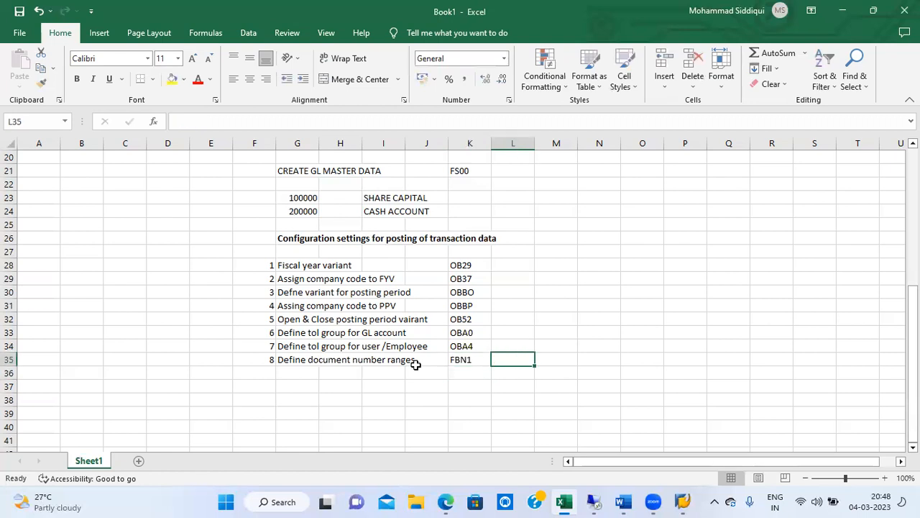
text(OBA7)
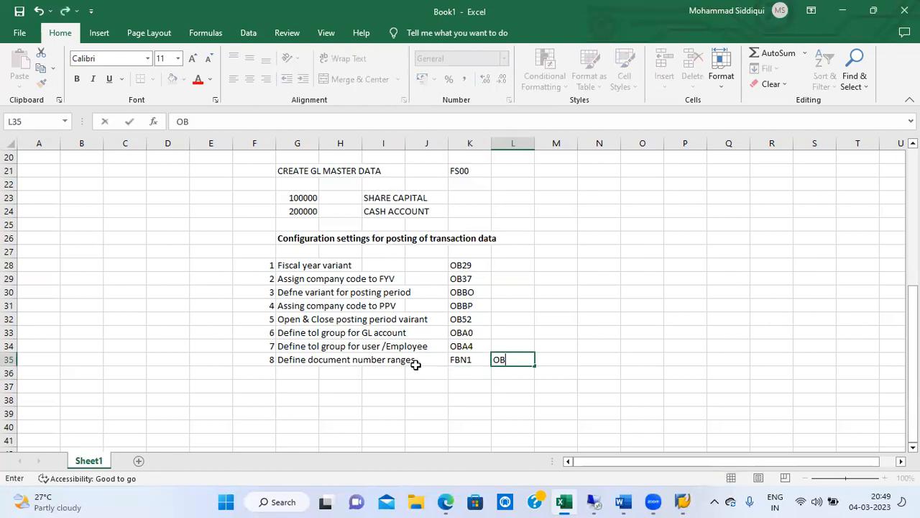
key(Return)
- Look back over the posting settings and their transaction codes, from below the list up to Fiscal year variant
key(Down)
key(Down)
key(Up)
key(Left)
key(Left)
key(Left)
key(Left)
key(Left)
key(Down)
key(Down)
key(Down)
key(Up)
key(Up)
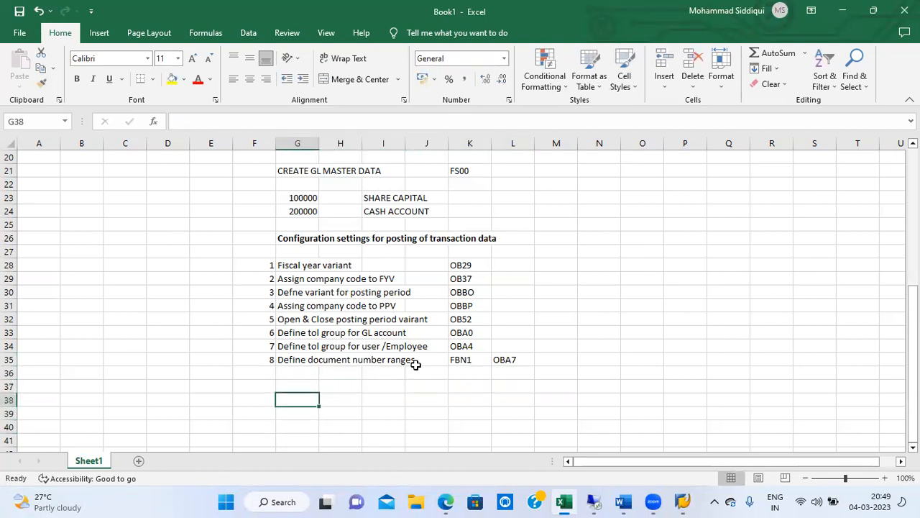
key(Up)
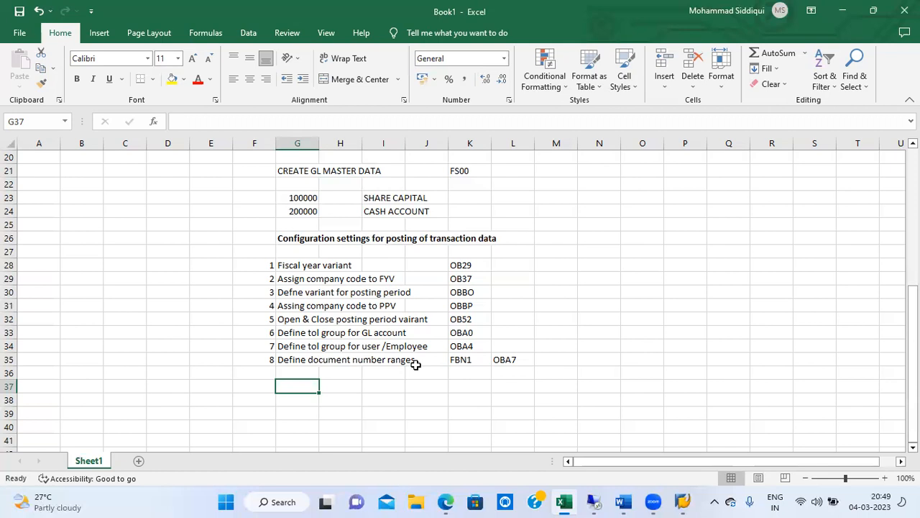
key(Up)
key(Up)
key(Up)
key(Down)
key(Down)
key(Down)
key(Down)
key(Up)
key(Up)
key(Up)
key(Up)
key(Up)
key(Up)
key(Up)
key(Up)
key(Up)
key(Up)
key(Up)
key(Down)
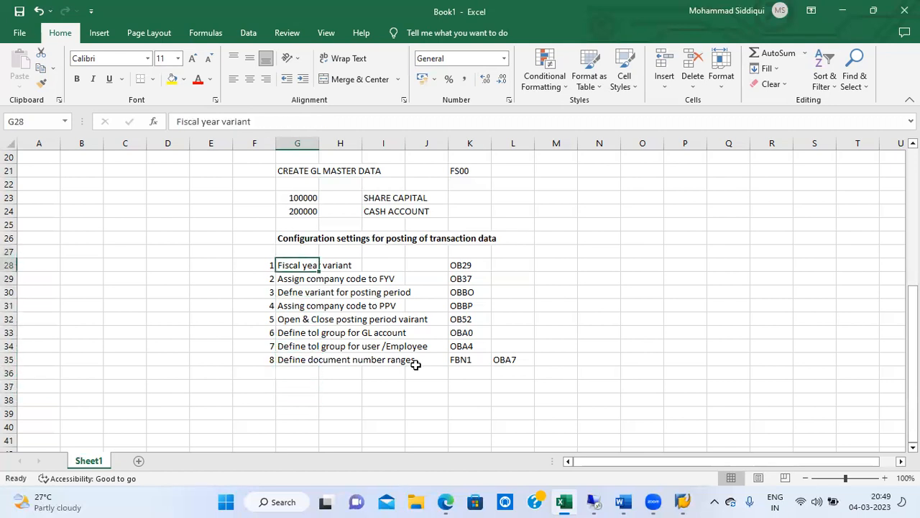
- Switch to SAP Easy Access and open the SAP Customizing Implementation Guide through transaction SPRO
click(594, 502)
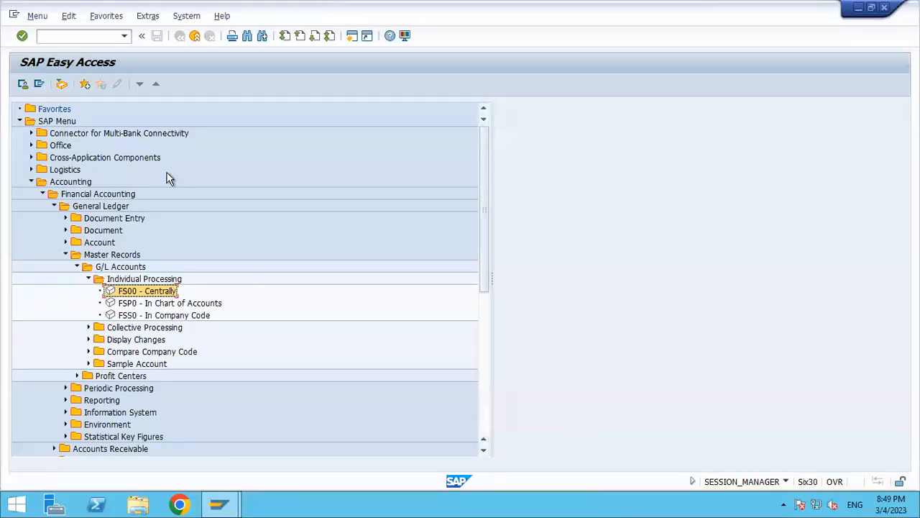
click(31, 182)
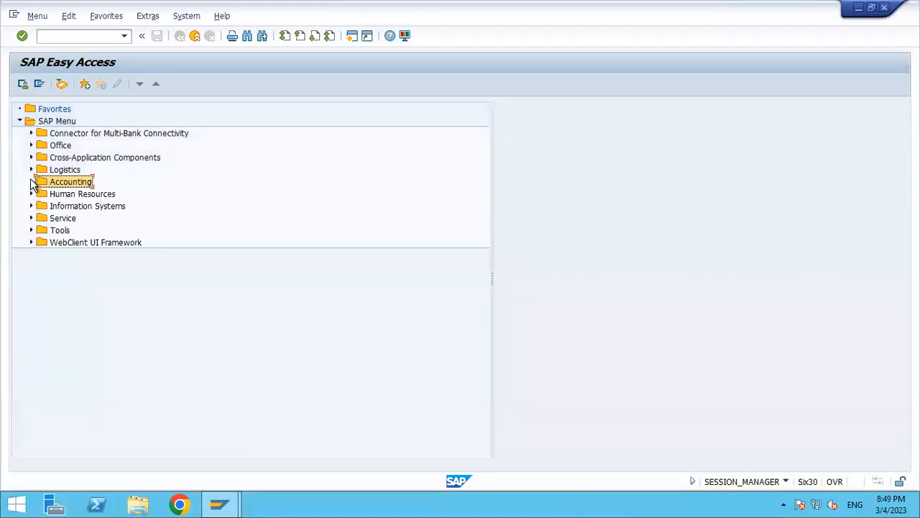
click(81, 40)
text(spro)
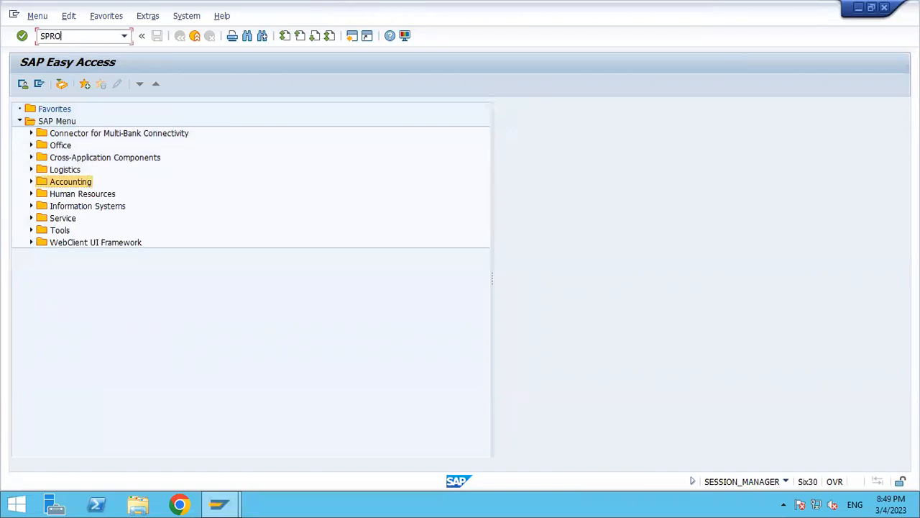
key(Return)
click(92, 88)
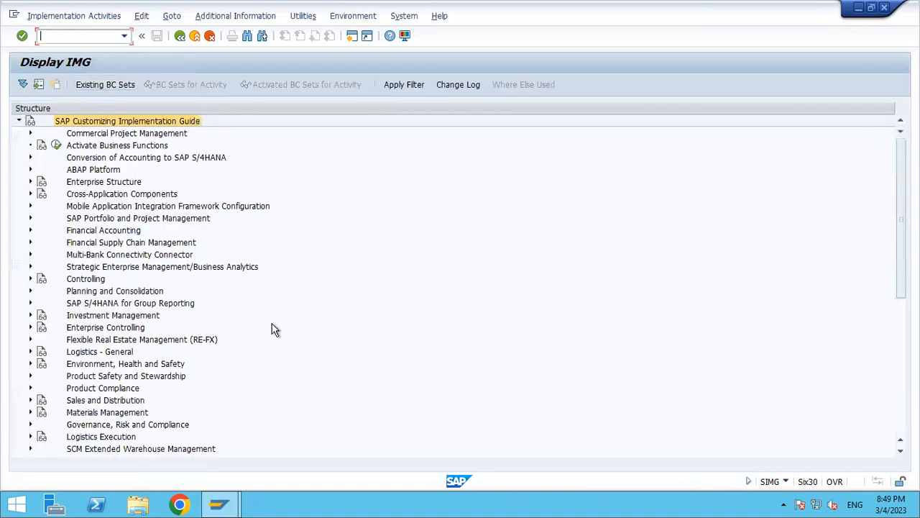
- Expand Financial Accounting, Financial Accounting Global Settings, Ledgers, and Fiscal Year and Posting Periods, and select Maintain Fiscal Year Variant
click(132, 233)
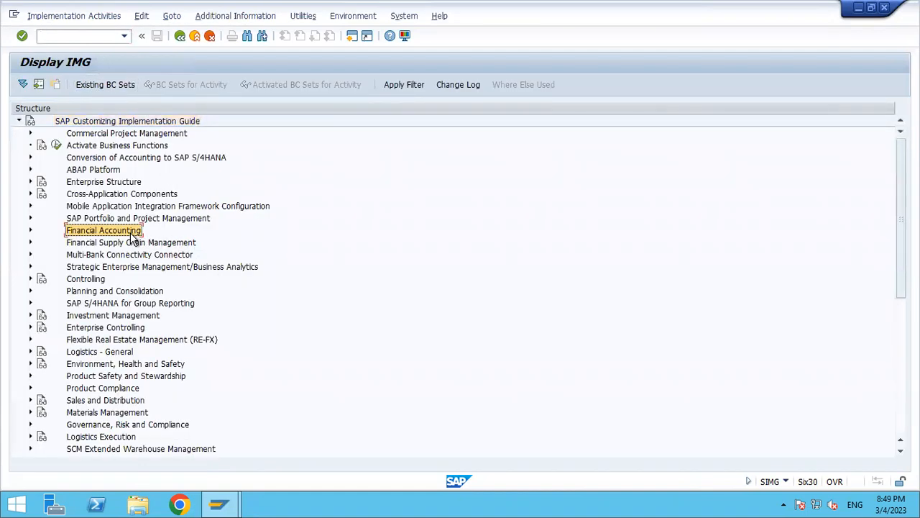
double_click(132, 235)
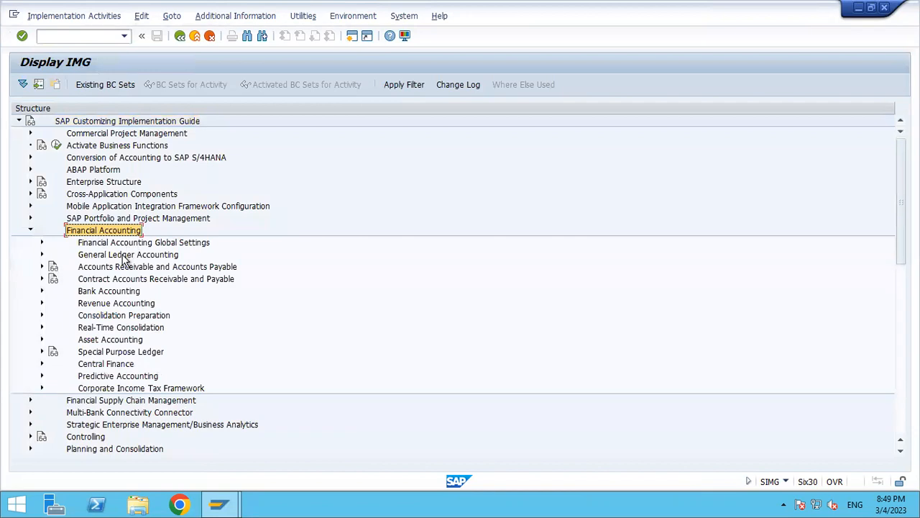
click(136, 245)
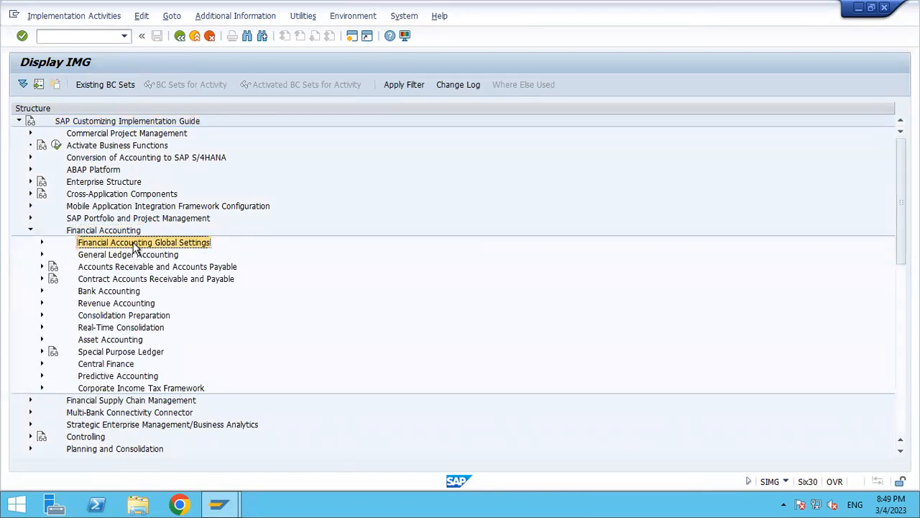
double_click(134, 245)
key(Down)
key(Down)
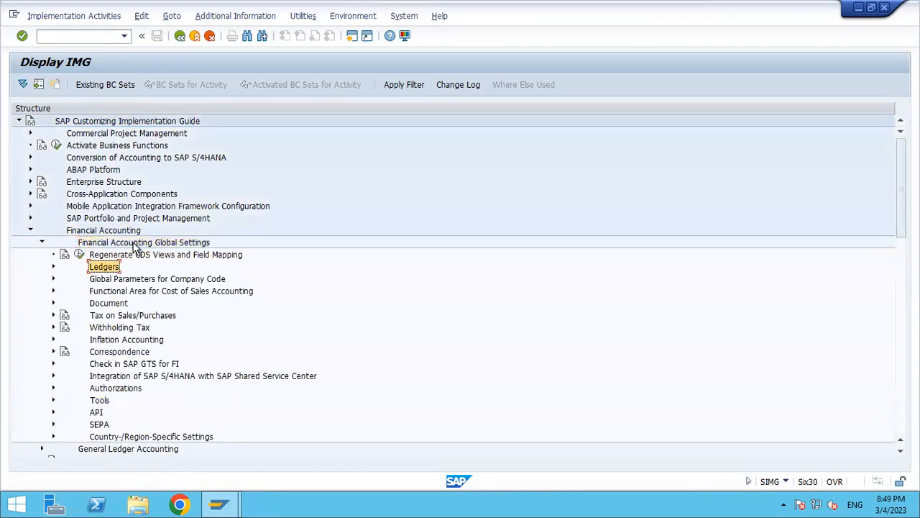
key(Right)
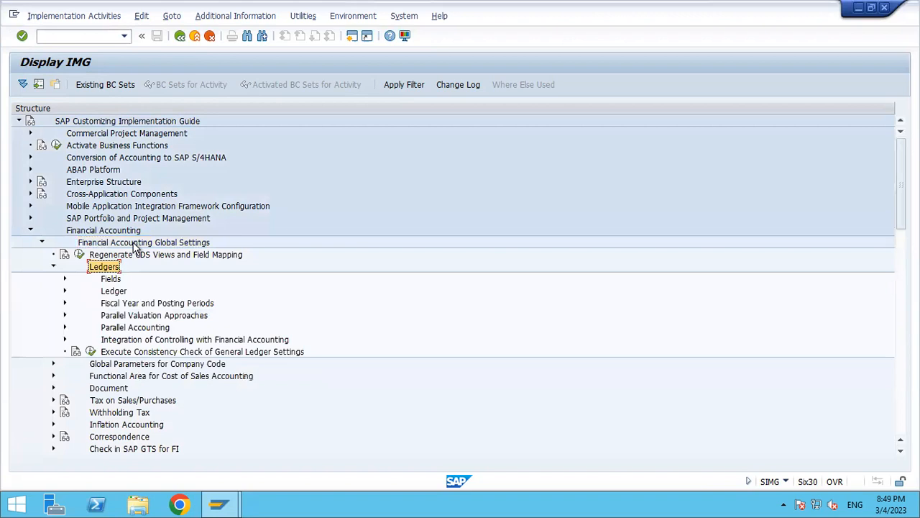
key(Down)
key(Down)
key(Down)
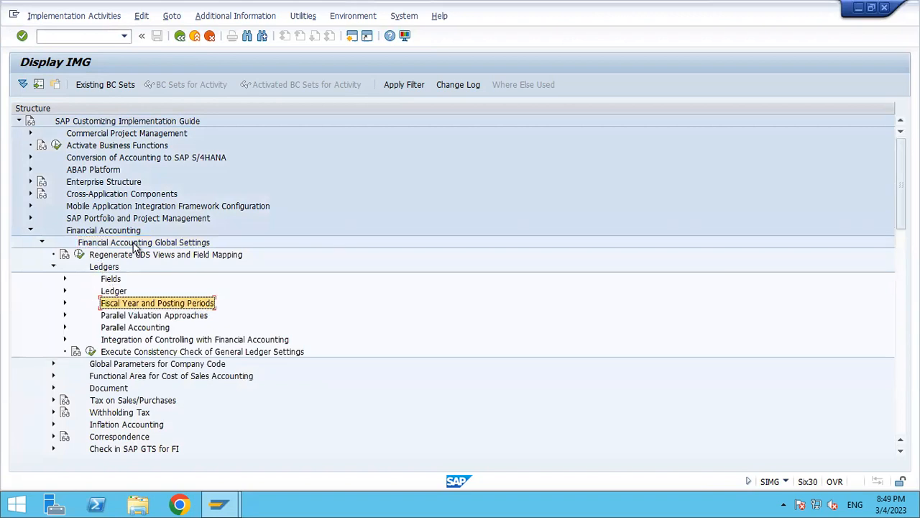
key(Right)
key(Down)
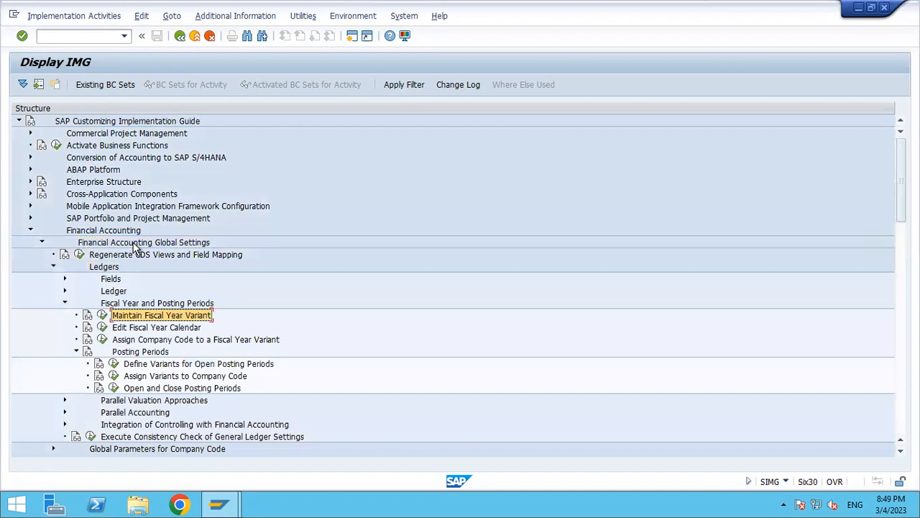
- Display the key of each IMG activity as additional information beside the structure
click(240, 20)
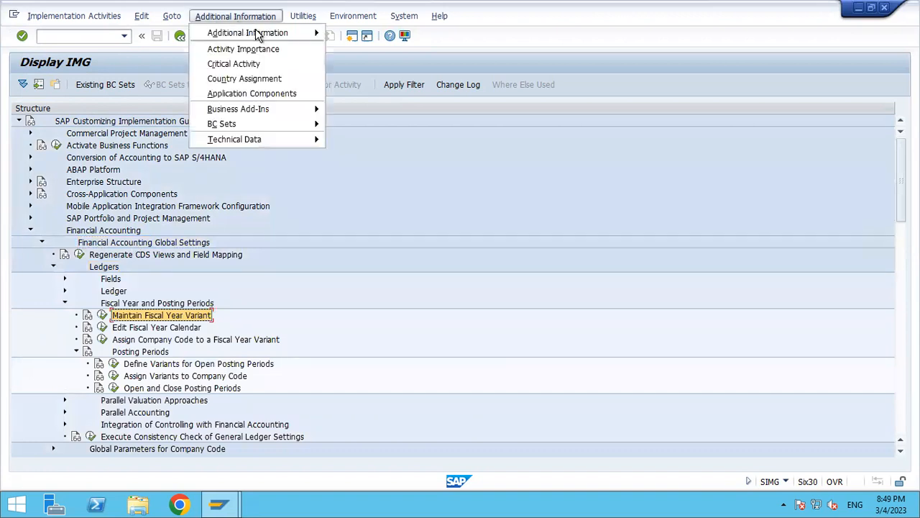
mouse_move(292, 38)
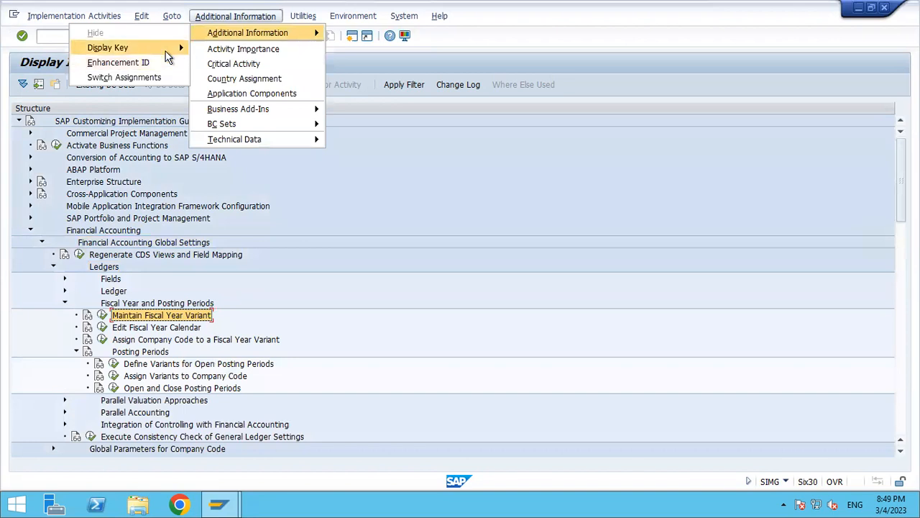
mouse_move(167, 49)
click(221, 63)
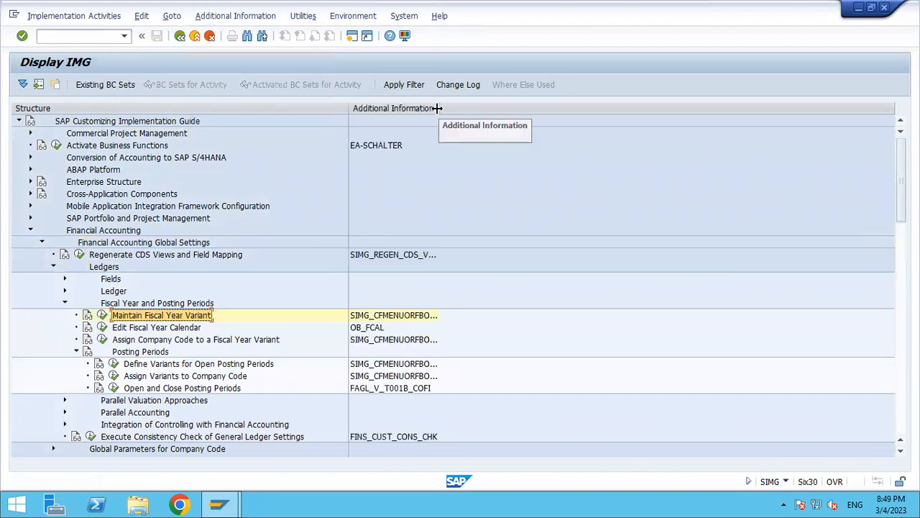
- Widen the Additional Information column to show the full activity keys, and open the Maintain Fiscal Year Variant activity
drag(439, 108, 515, 109)
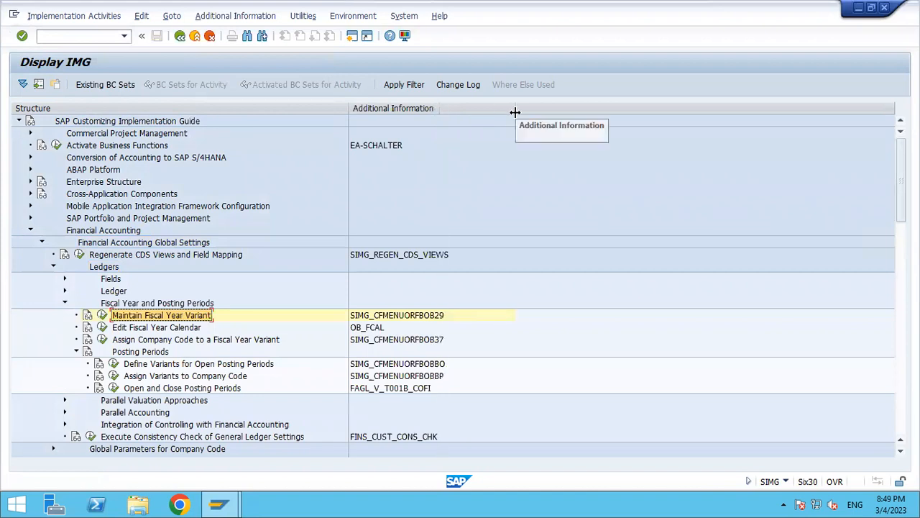
click(413, 317)
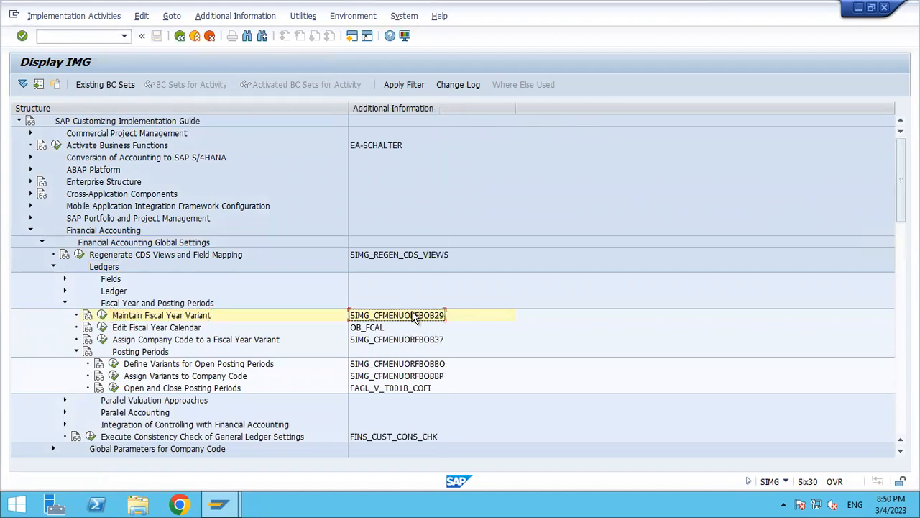
click(102, 316)
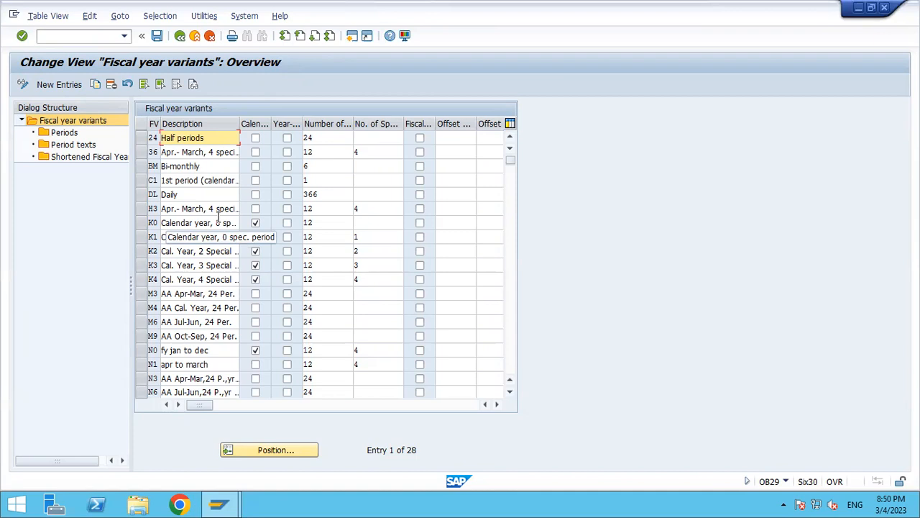
- Position the fiscal year variants list at variant V3 and open its Periods overview
click(290, 454)
text(V3)
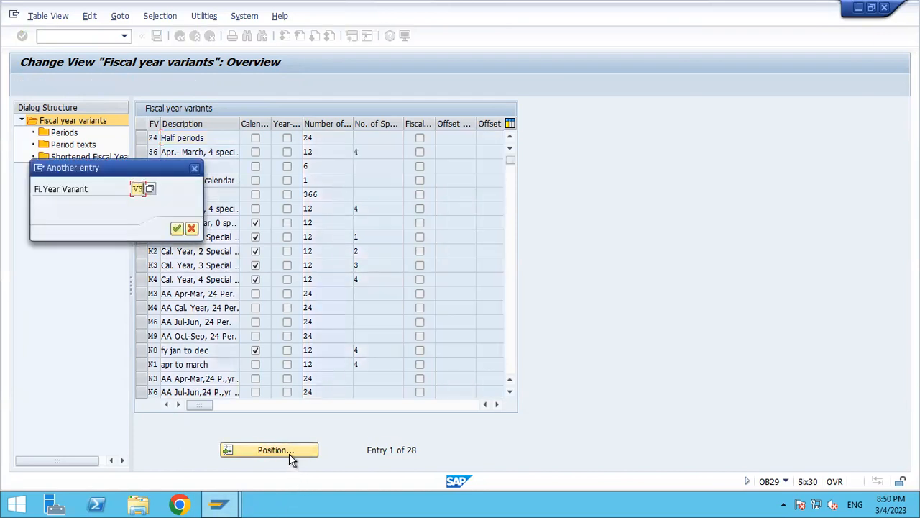
key(Return)
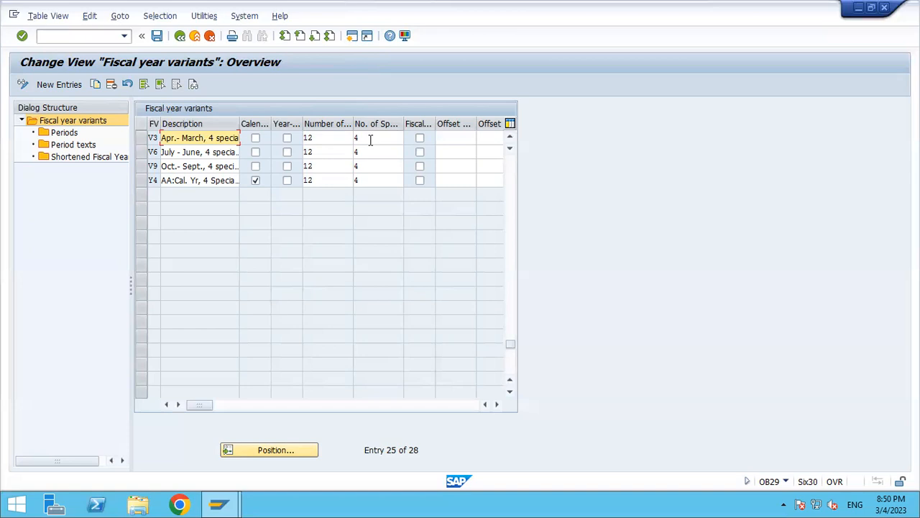
click(141, 139)
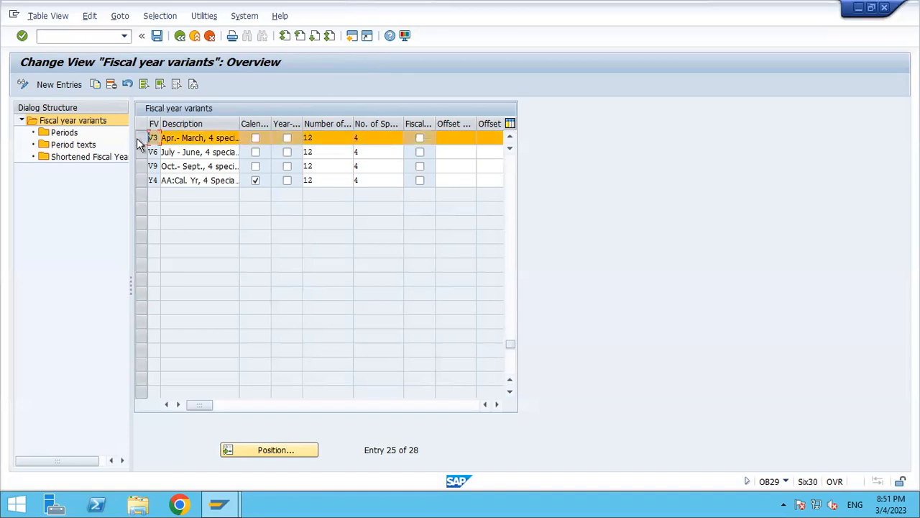
double_click(62, 135)
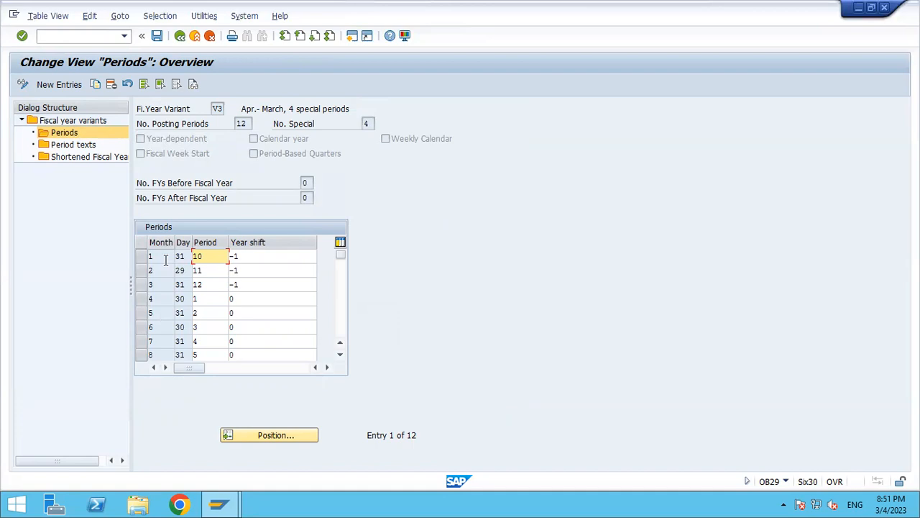
- Examine how the calendar months of variant V3 map to posting periods and year shifts, especially month 4
click(341, 355)
click(341, 355)
click(341, 355)
click(341, 355)
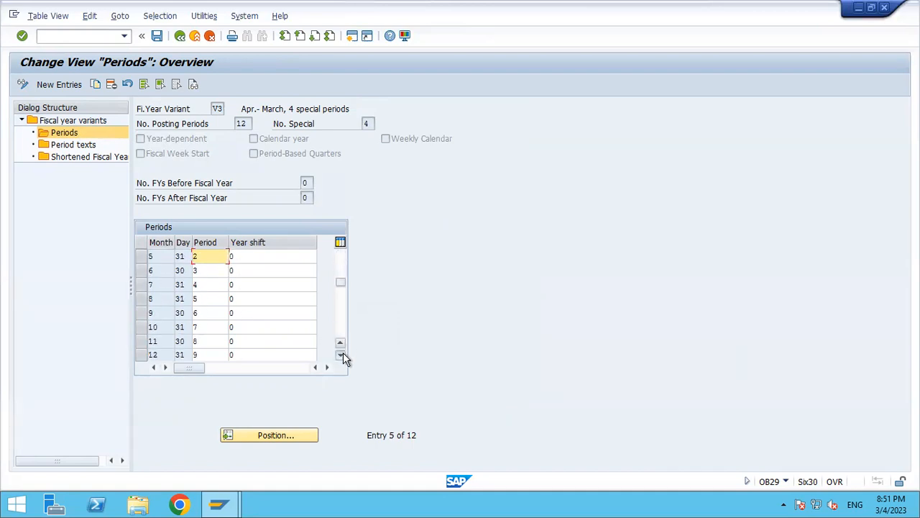
click(341, 355)
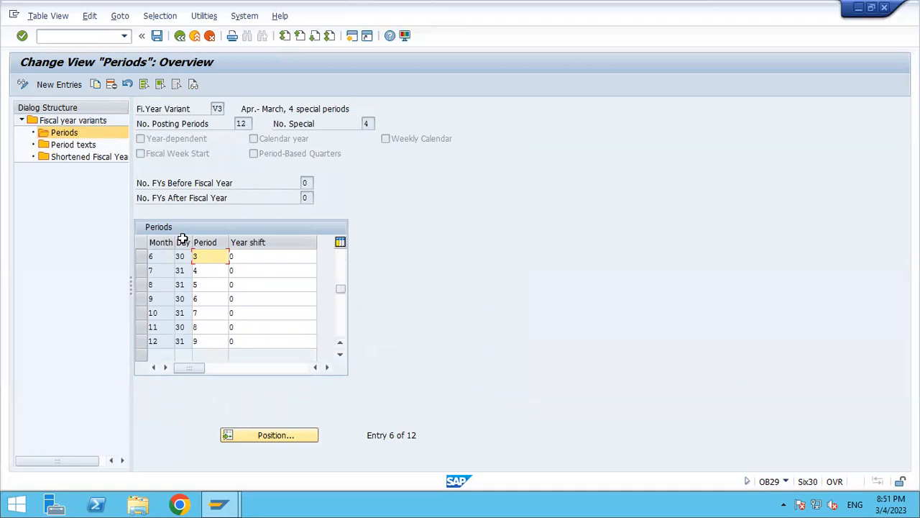
click(342, 264)
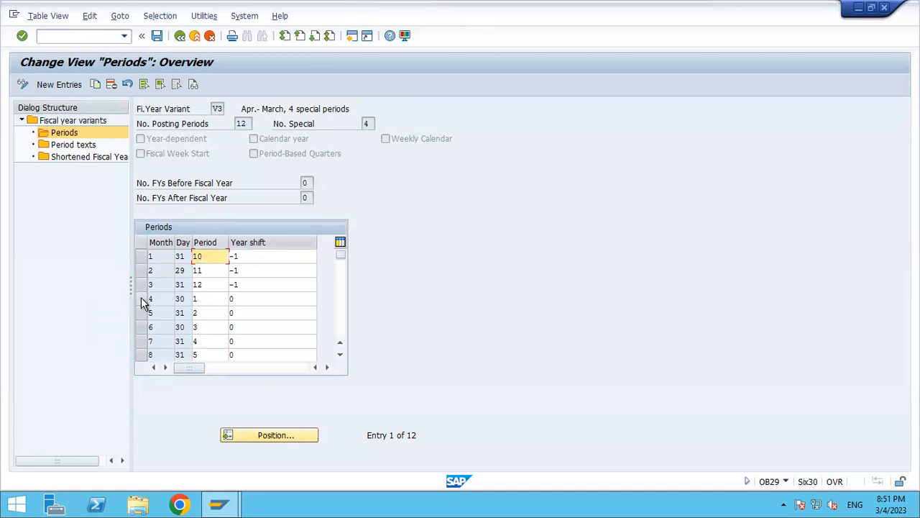
click(201, 299)
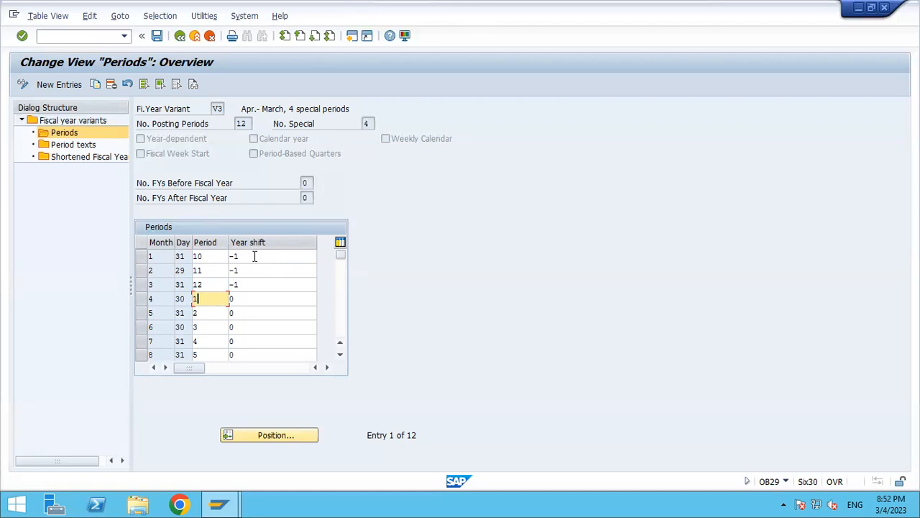
click(250, 297)
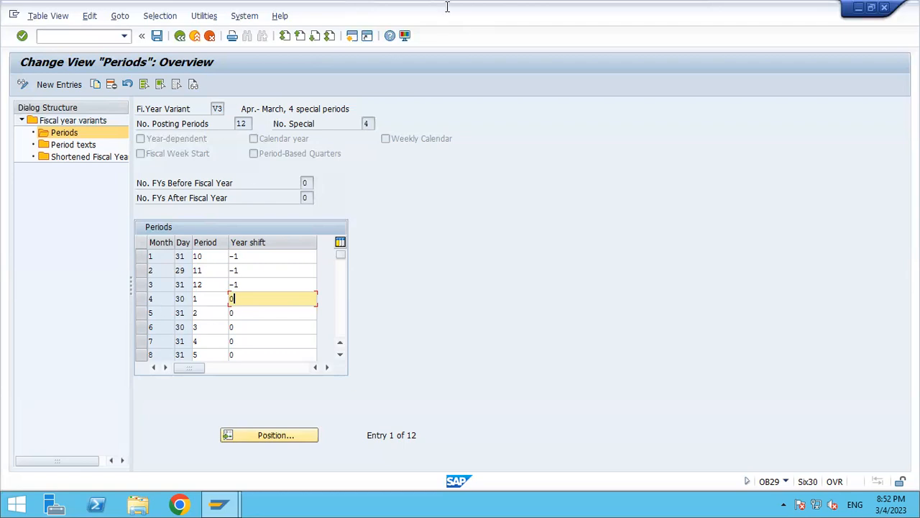
- Switch to the Excel checklist to check the posting settings, and return to the SAP periods overview of variant V3
mouse_move(573, 6)
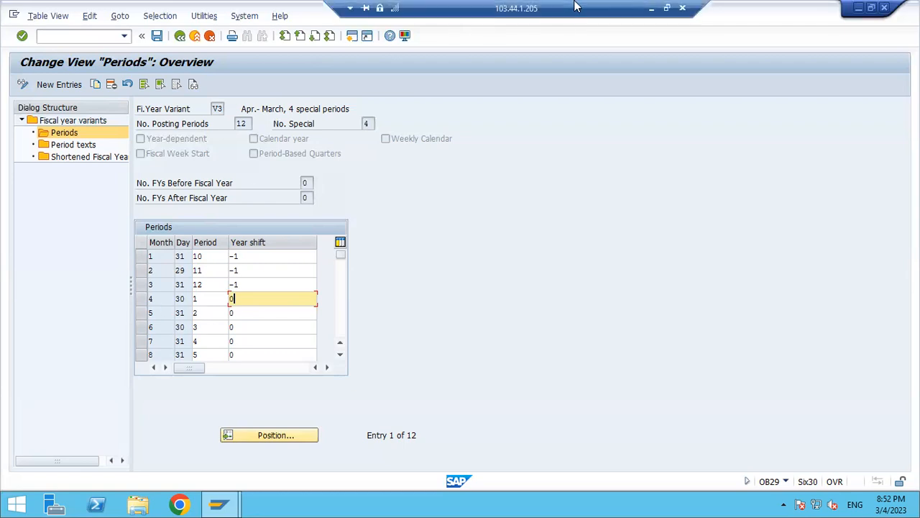
click(650, 11)
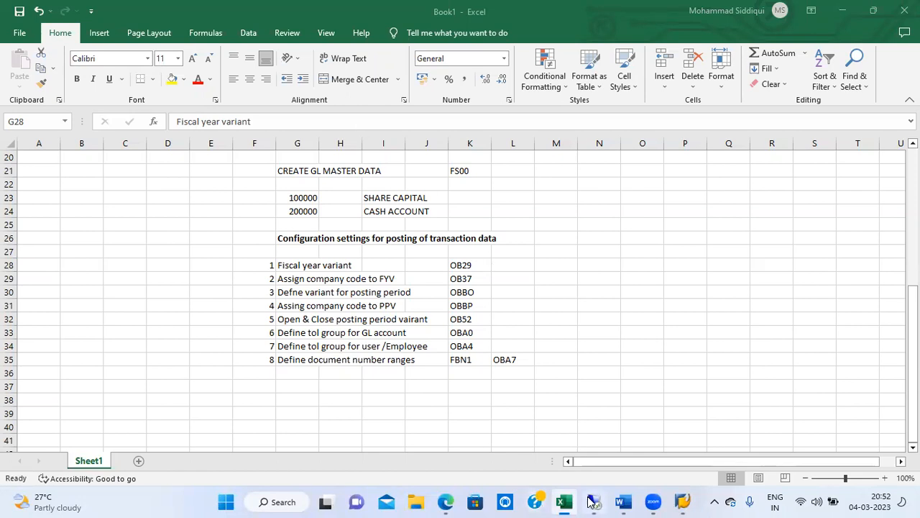
click(594, 502)
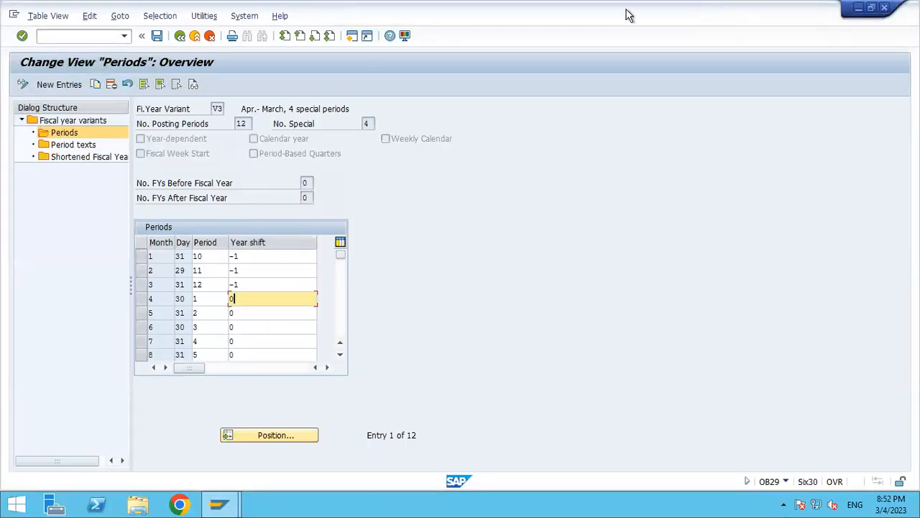
mouse_move(683, 6)
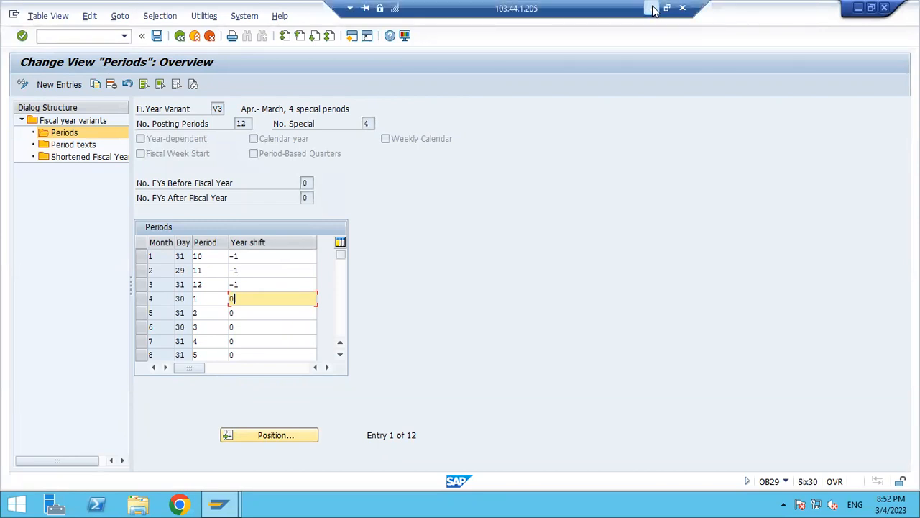
click(651, 8)
key(alt+Tab)
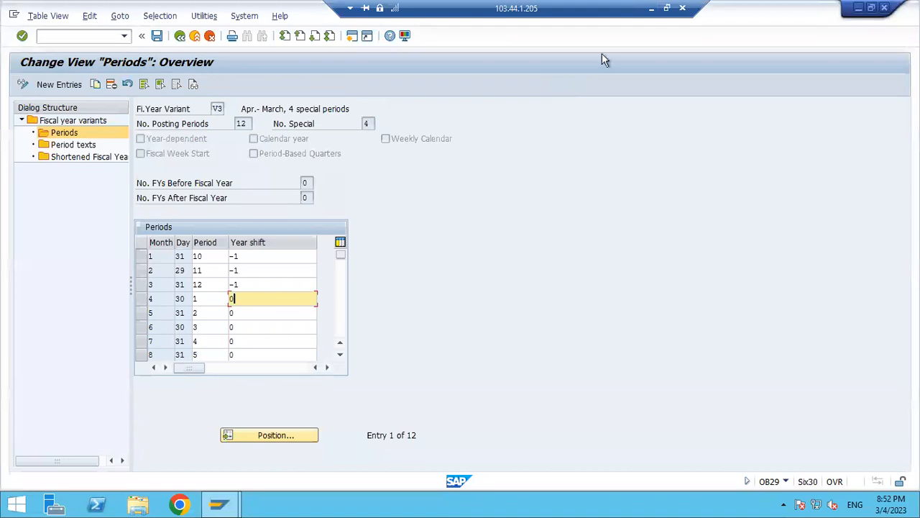
click(651, 8)
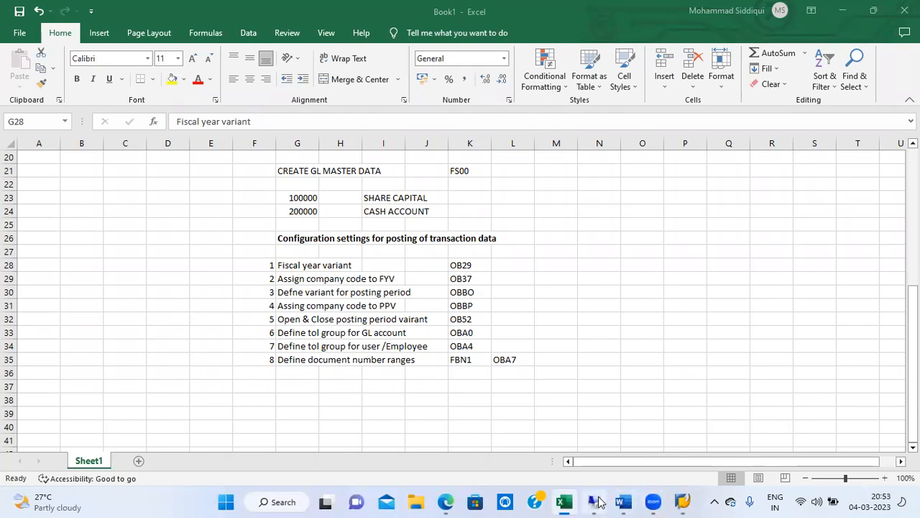
click(593, 501)
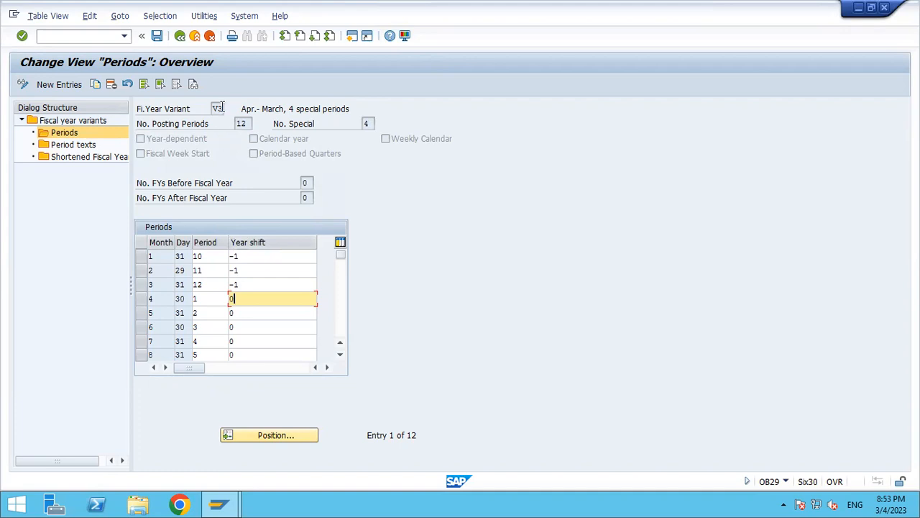
- Return to the IMG, open Assign Company Code to a Fiscal Year Variant, and position the list at company code TA00
click(180, 37)
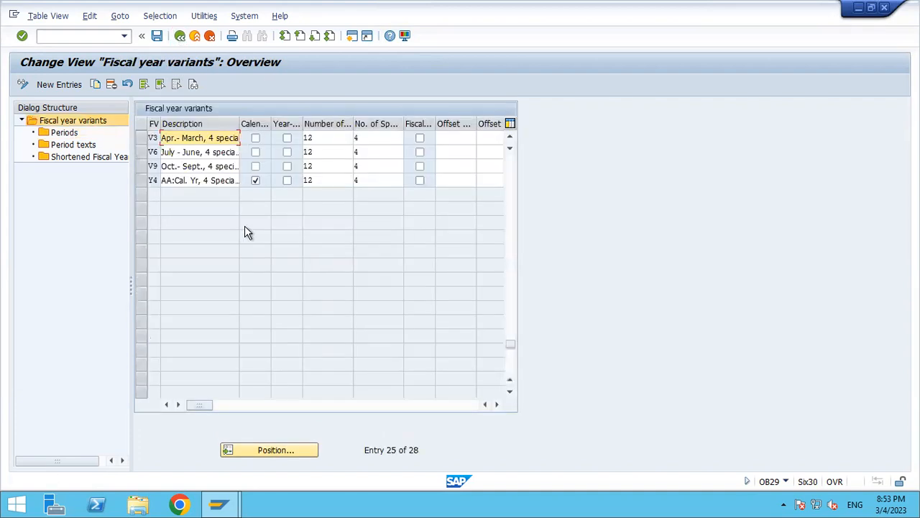
click(180, 38)
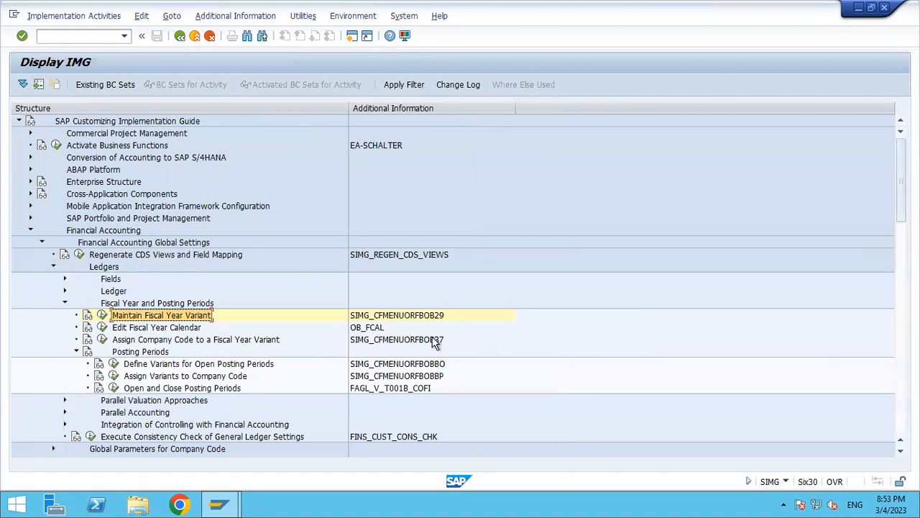
click(103, 339)
click(180, 410)
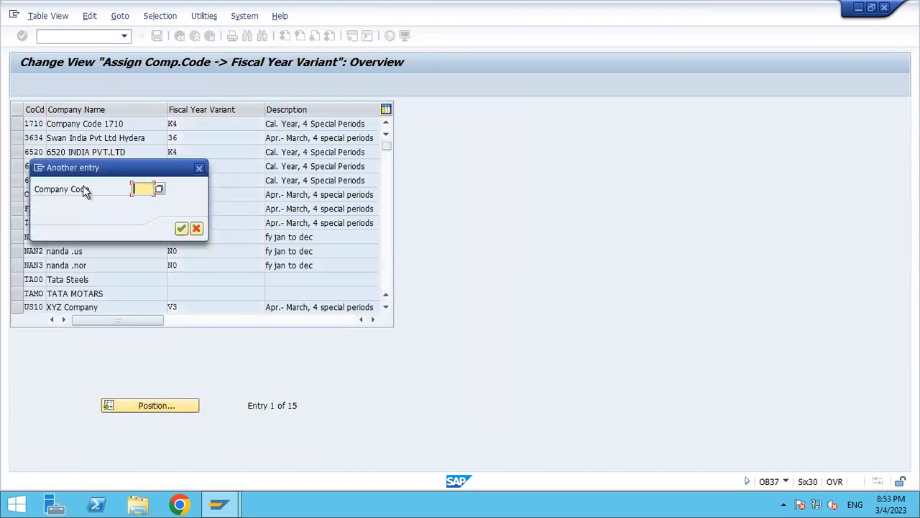
text(TA)
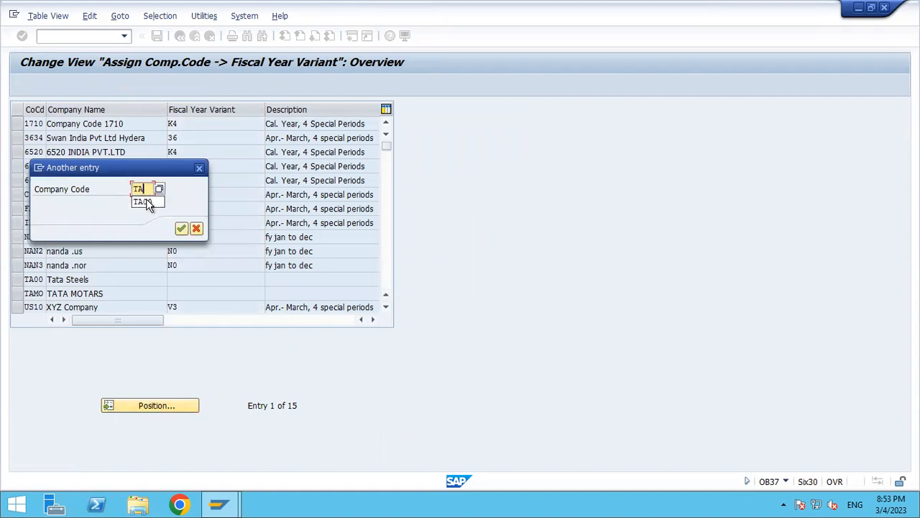
click(146, 203)
text(00)
key(Return)
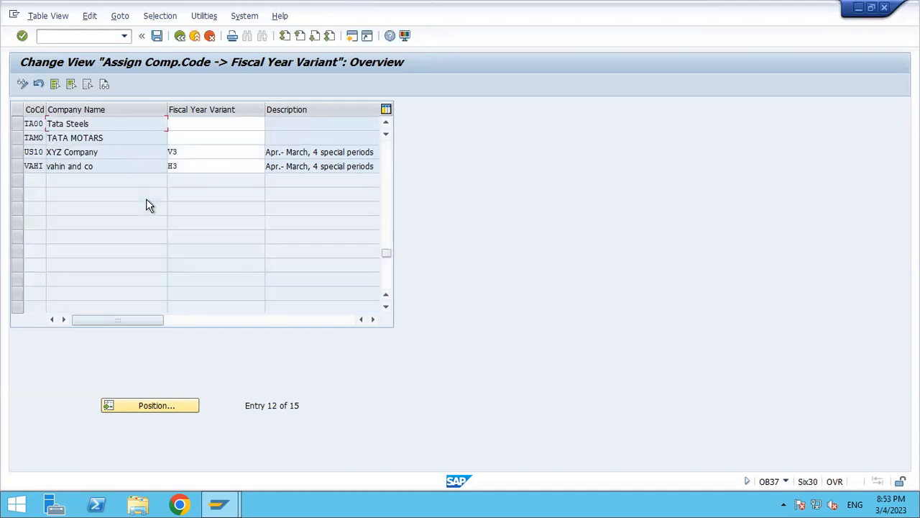
- Assign fiscal year variant V3 to company code TA00, save it in the proposed customizing request, and return to the IMG
click(200, 123)
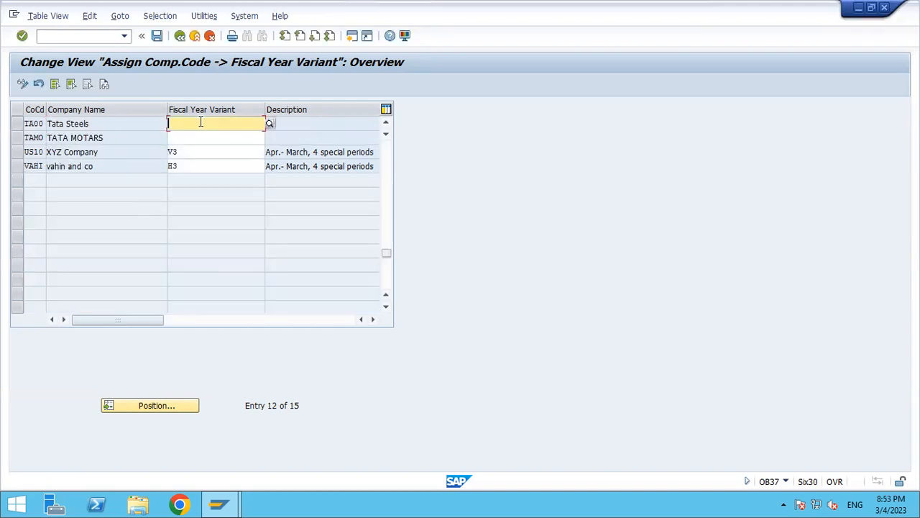
text(V3)
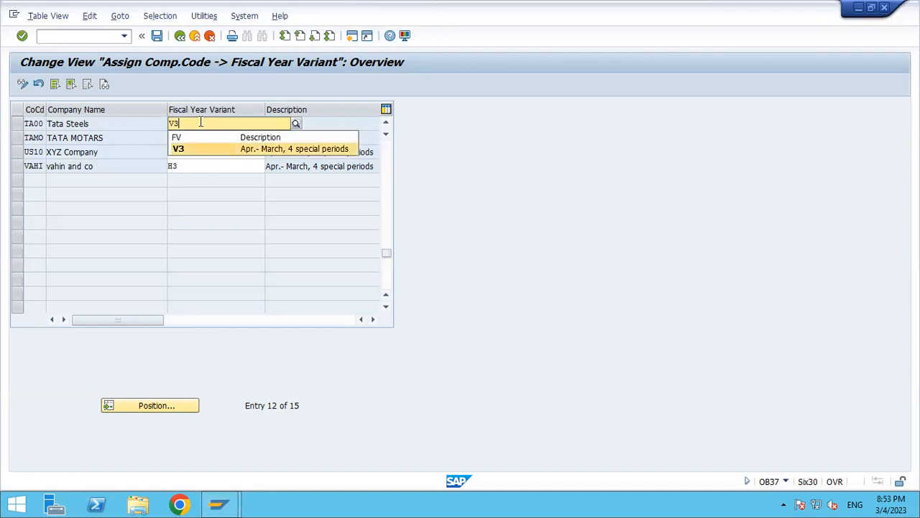
key(Return)
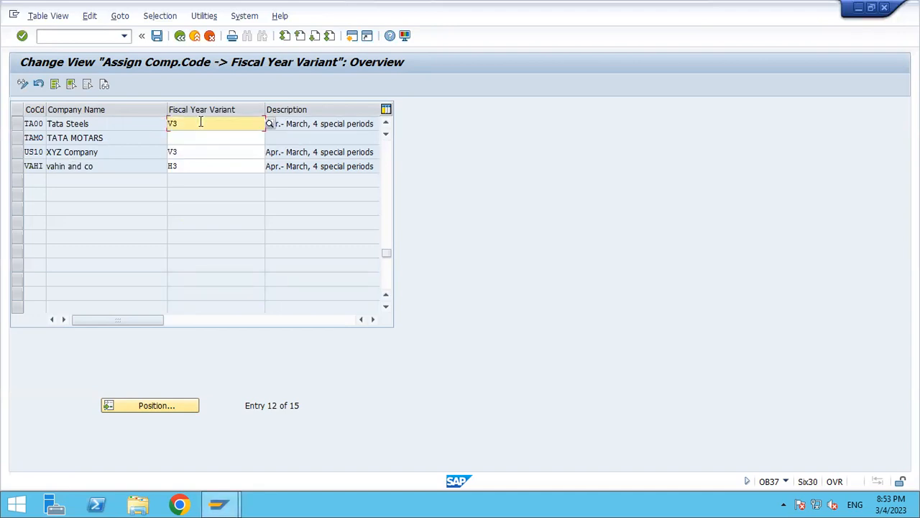
click(157, 36)
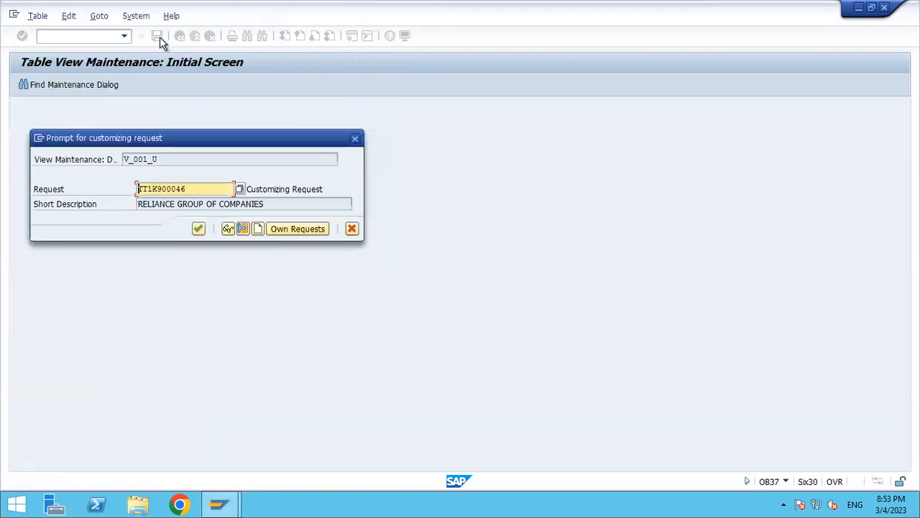
click(198, 228)
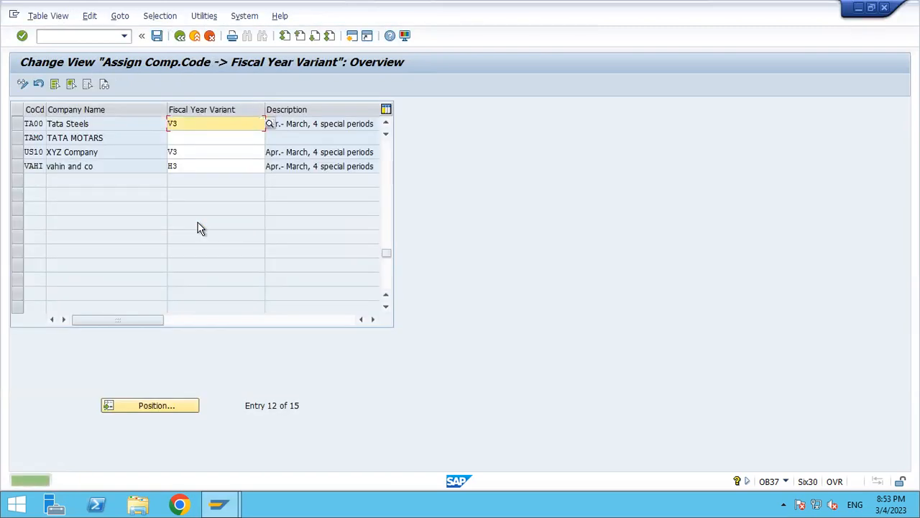
click(181, 36)
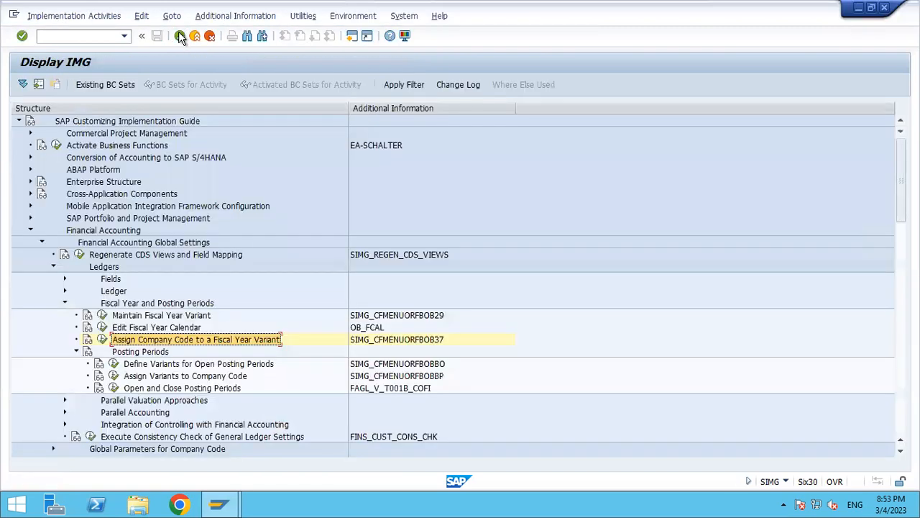
- Select Define Variants for Open Posting Periods in the IMG, and switch to Excel to review the posting period variant items in the checklist
click(181, 365)
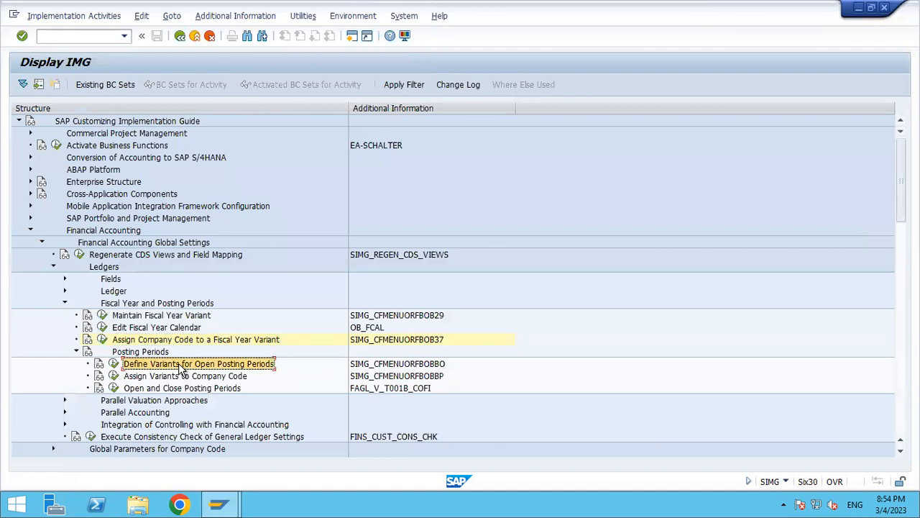
mouse_move(541, 11)
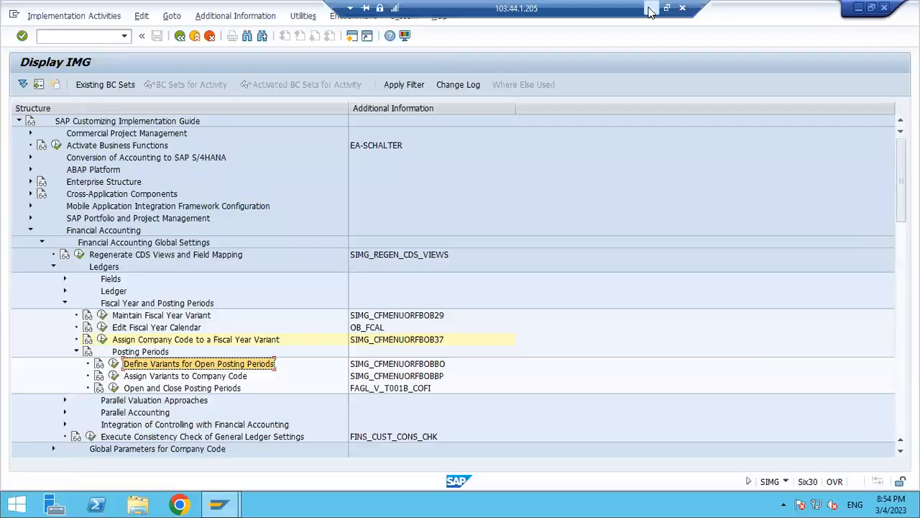
click(650, 10)
click(327, 309)
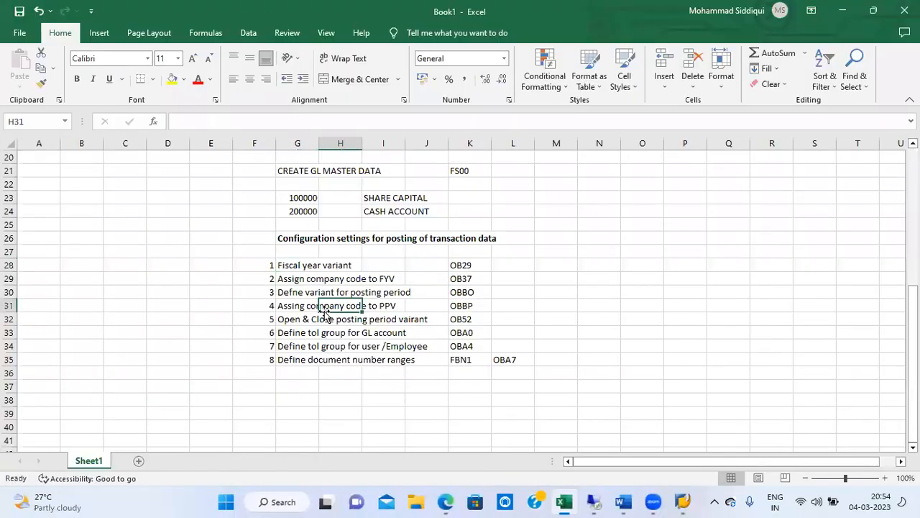
click(295, 302)
click(294, 295)
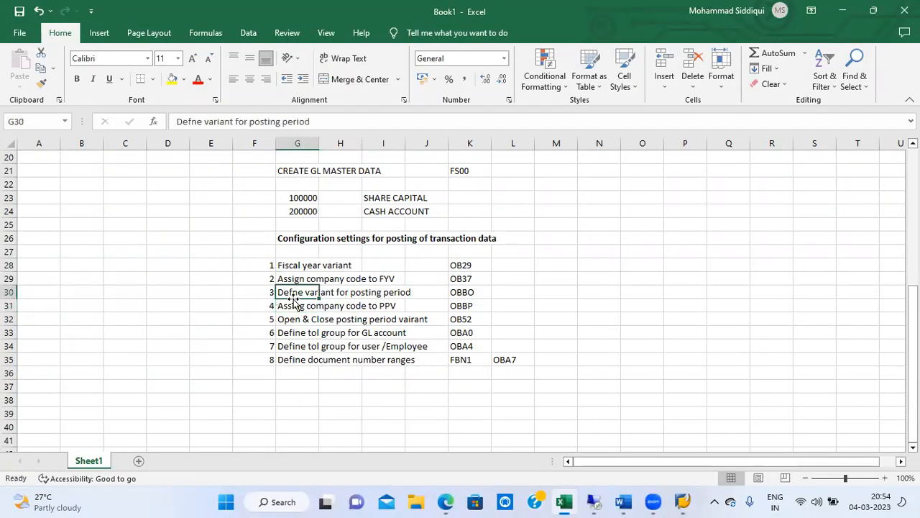
key(Right)
key(Right)
key(Right)
key(Right)
key(Down)
key(Left)
key(Left)
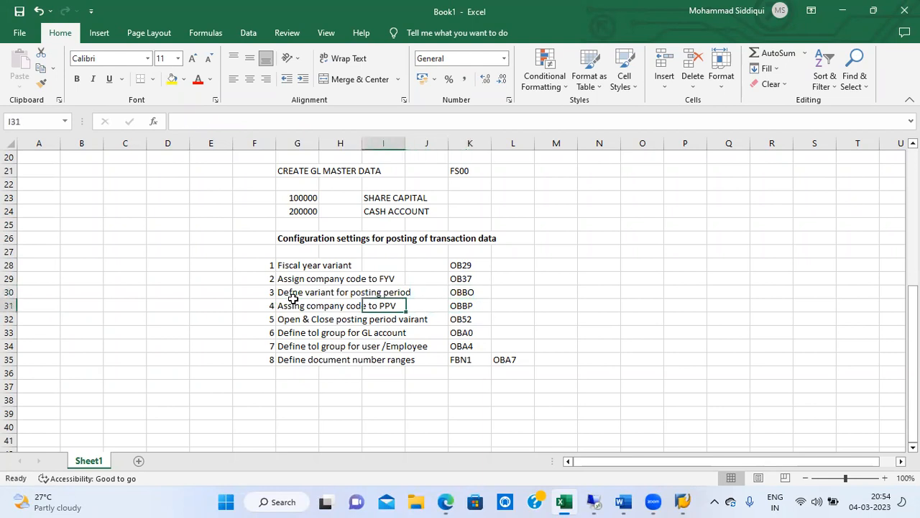
- Return from Excel to the SAP IMG, open Define Variants for Open Posting Periods, and start new entries
key(Down)
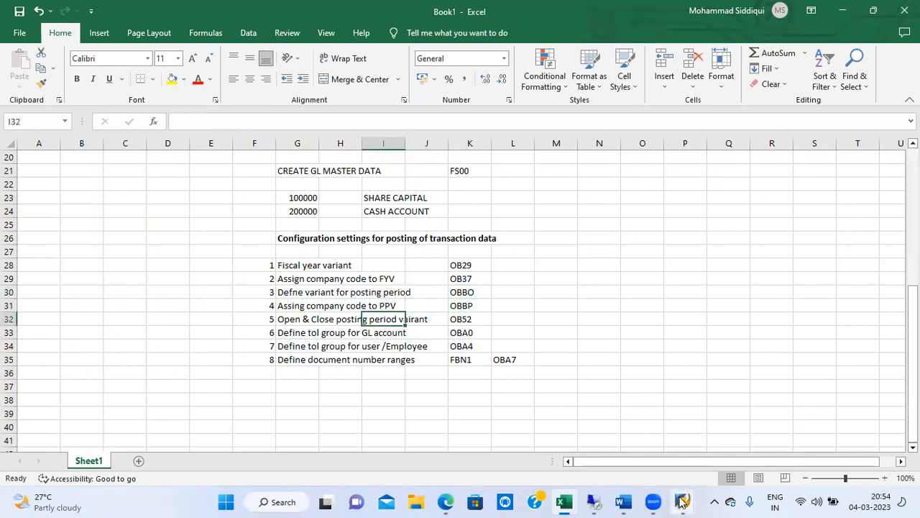
click(591, 501)
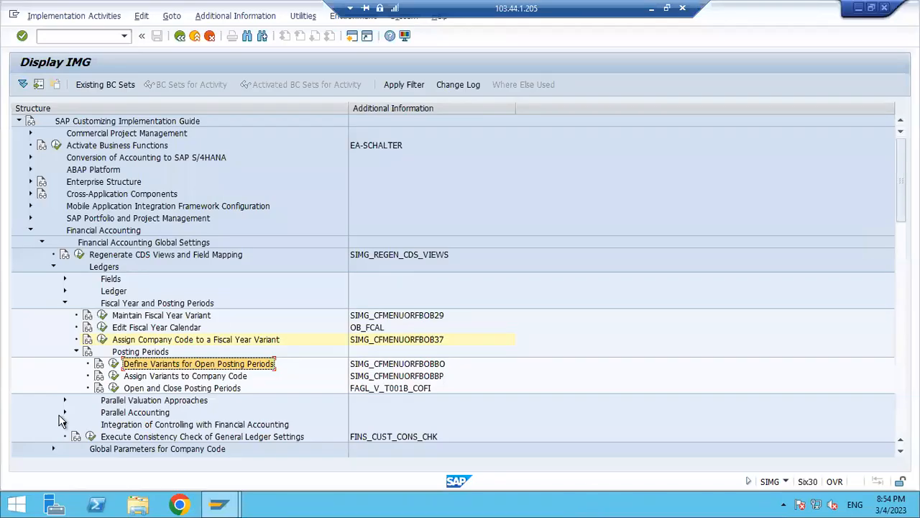
click(113, 365)
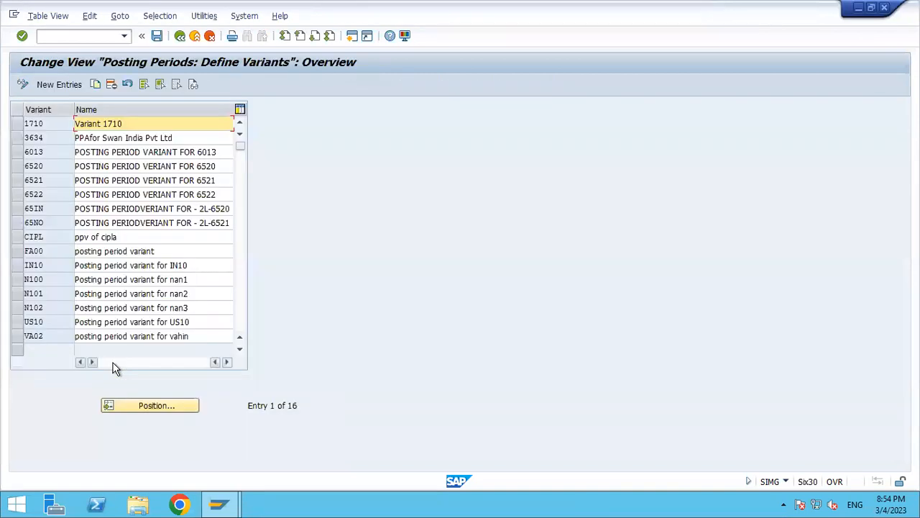
click(60, 85)
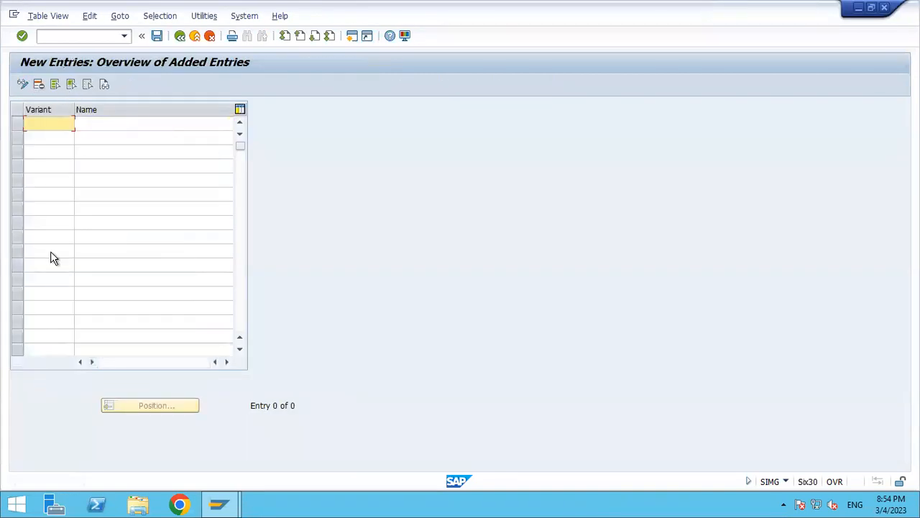
- Enter a new posting period variant TA00 with the name "posting period variant for TA00"
text(TA00)
key(Tab)
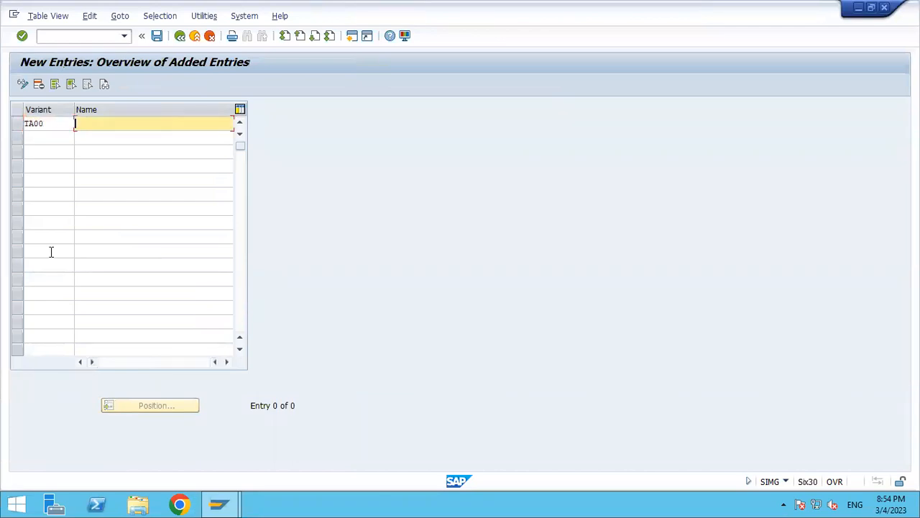
text(JPOS)
key(BackSpace)
key(BackSpace)
key(BackSpace)
key(BackSpace)
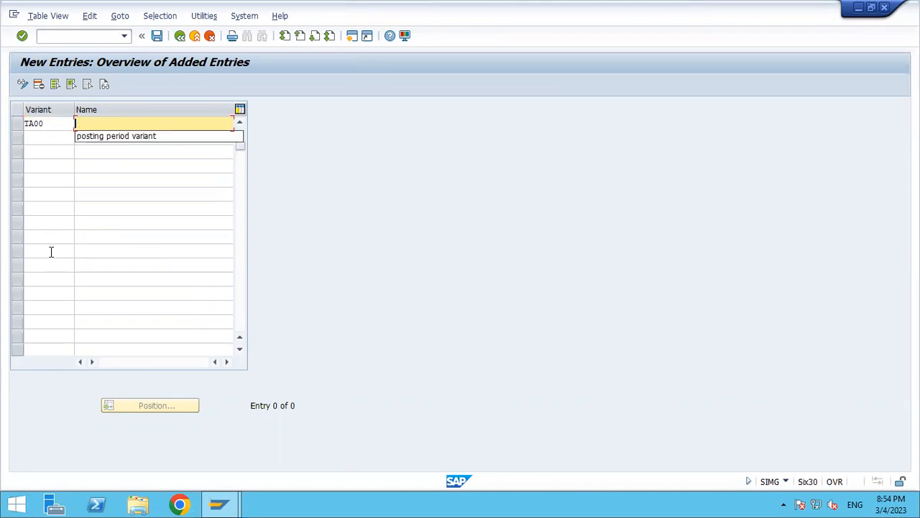
key(Down)
key(Return)
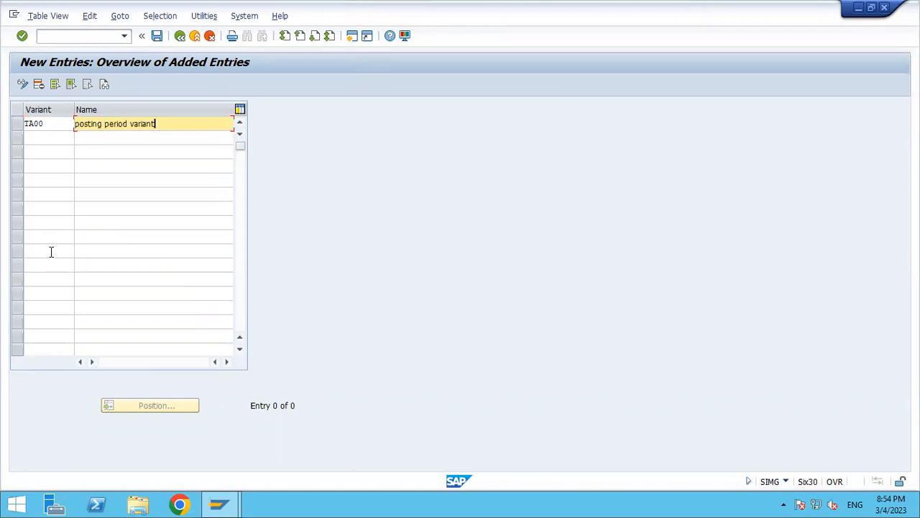
text(for TA00)
key(Return)
- Save the new posting period variant in the proposed customizing request, and return to the IMG
key(ctrl+s)
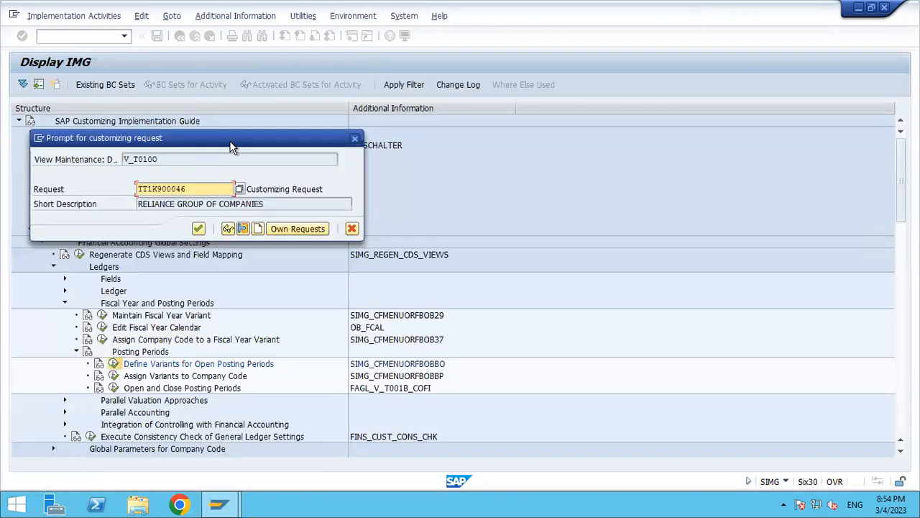
click(199, 227)
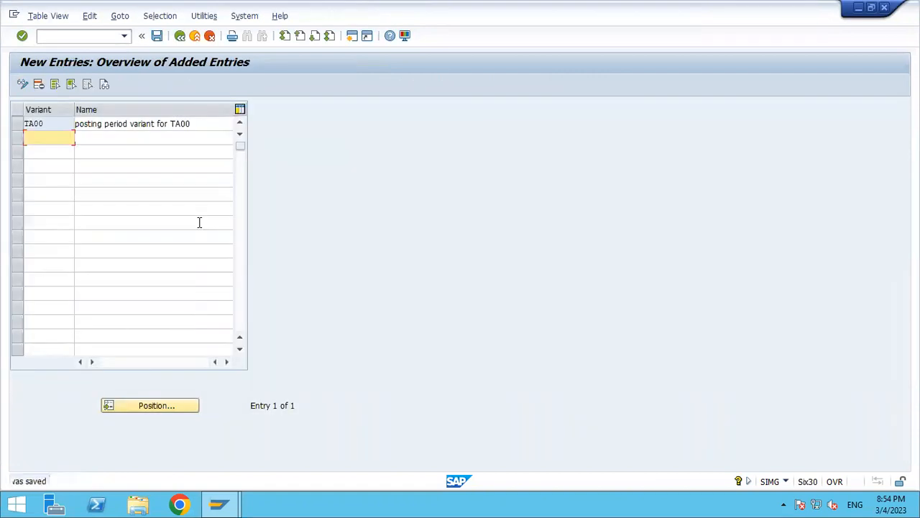
click(180, 36)
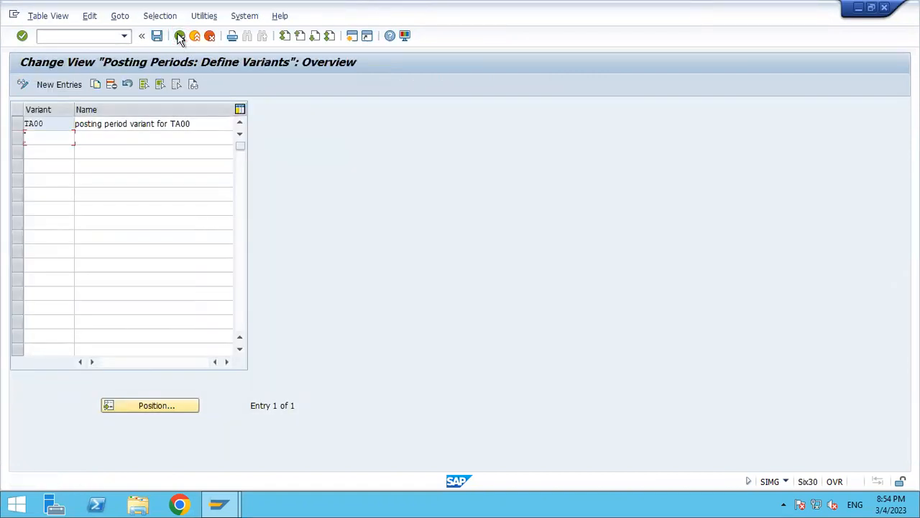
click(180, 36)
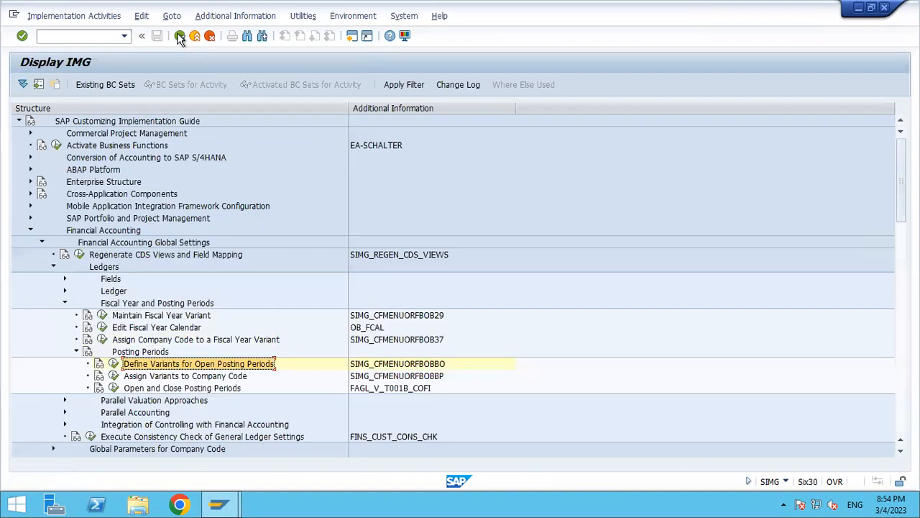
- Open Assign Variants to Company Code in the IMG, and position the list at company code TA00
click(177, 378)
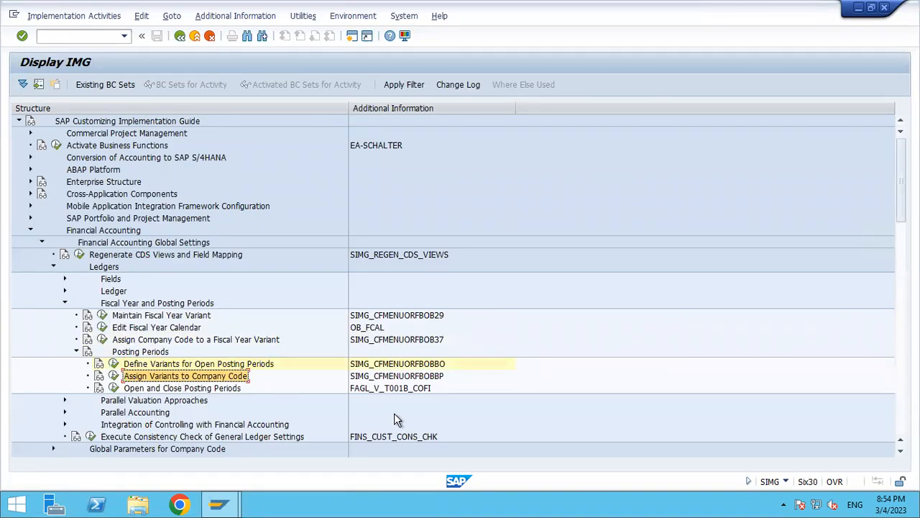
click(114, 376)
click(151, 410)
text(TA00)
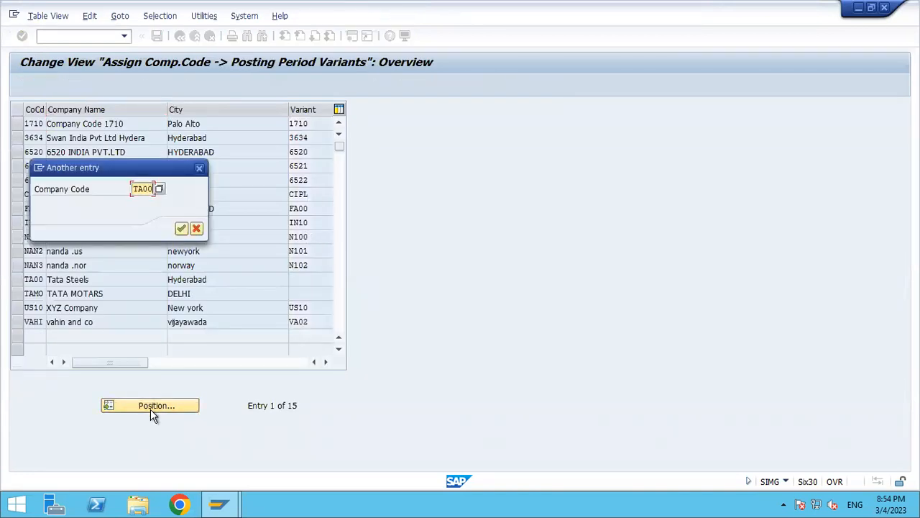
key(Return)
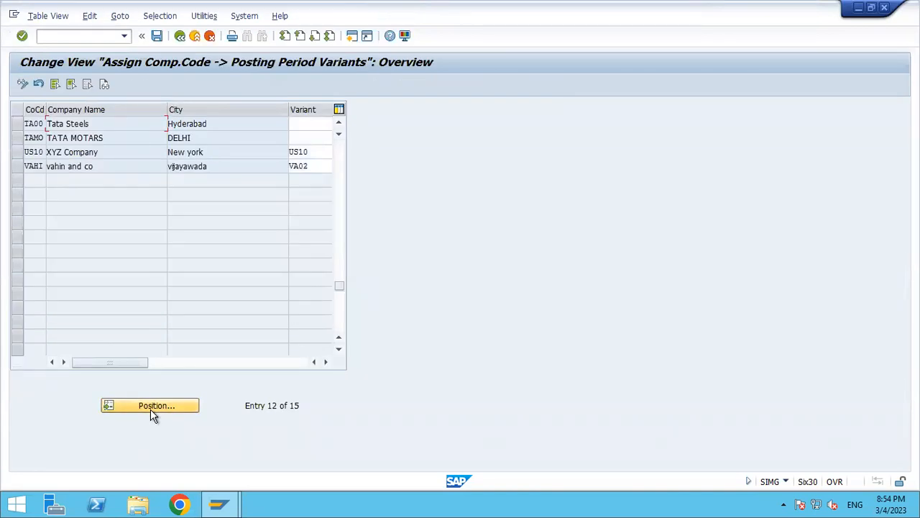
- Assign posting period variant TA00 to company code TA00, save it in the proposed customizing request, and return to the IMG
click(295, 127)
text(TA00)
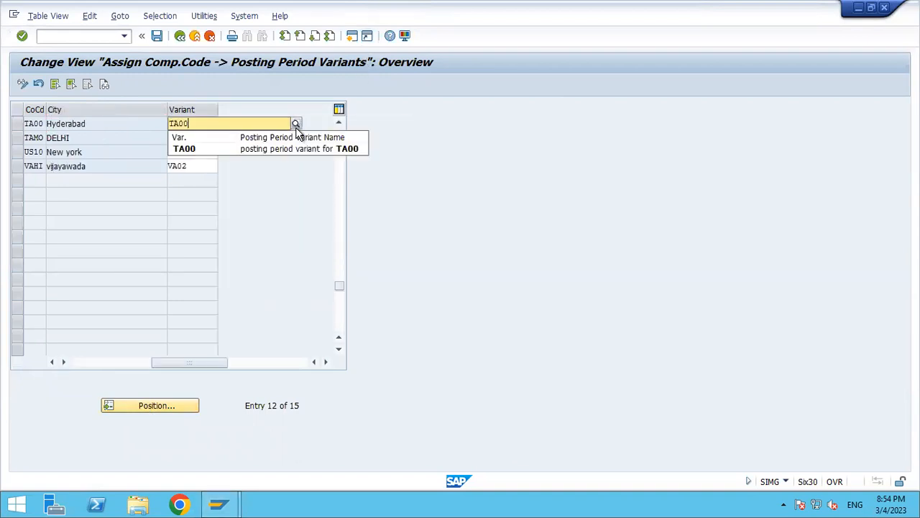
key(Return)
click(156, 36)
click(198, 229)
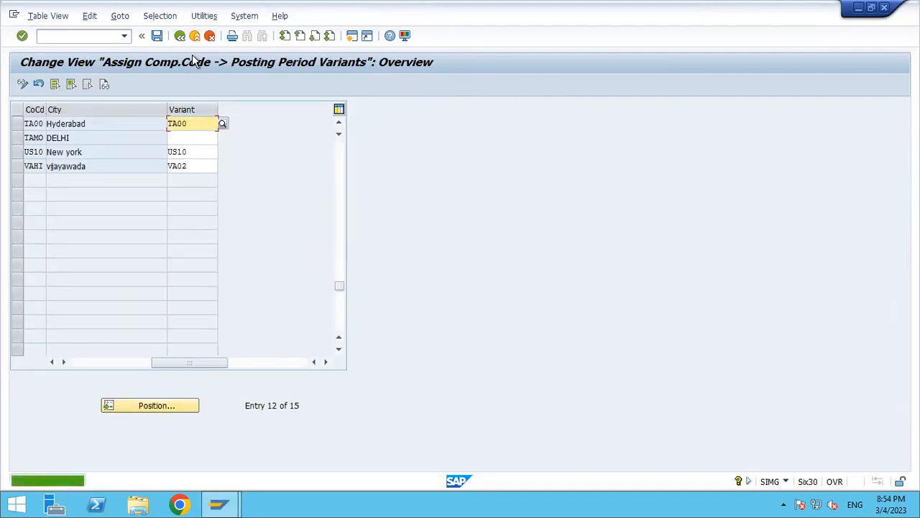
click(180, 37)
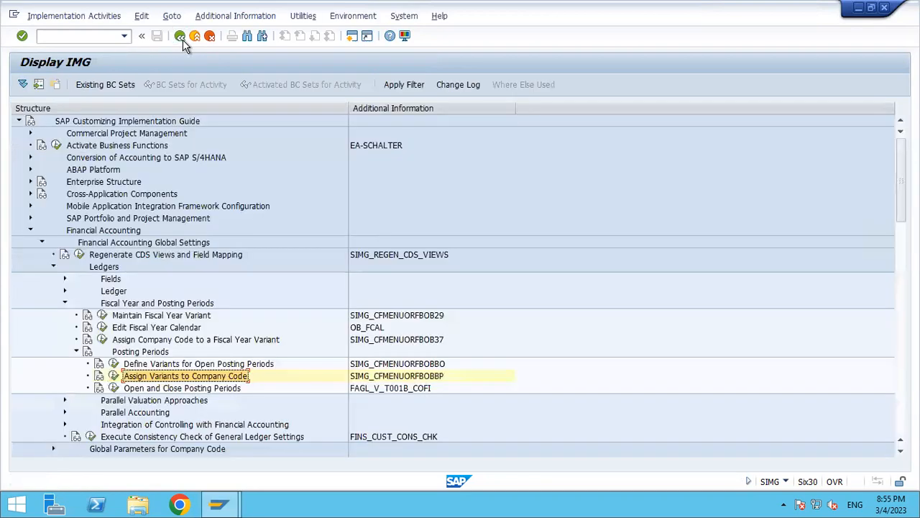
- Open Open and Close Posting Periods for posting period variant TA00, and start new entries
click(190, 389)
click(113, 389)
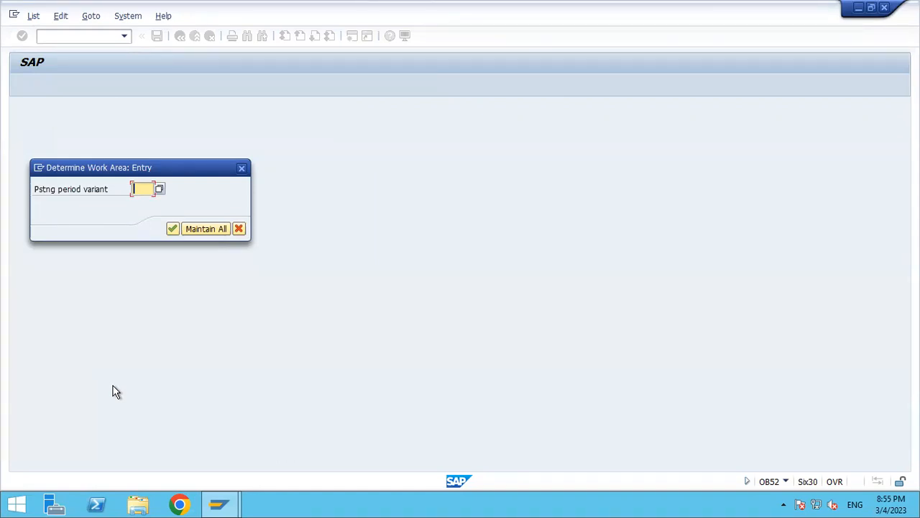
text(TA00)
key(Return)
click(80, 87)
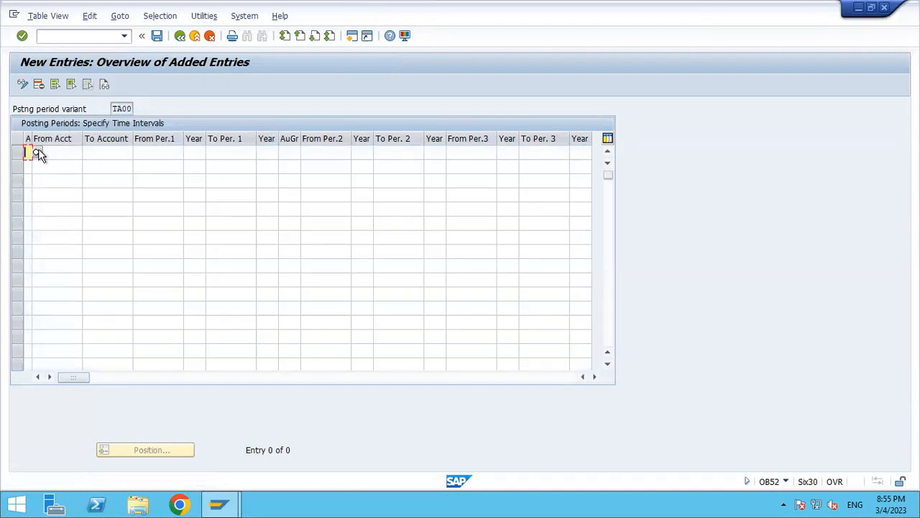
- Add a time interval valid for all account types (+), from period 1 of 2022 to period 12 of 2022
click(36, 152)
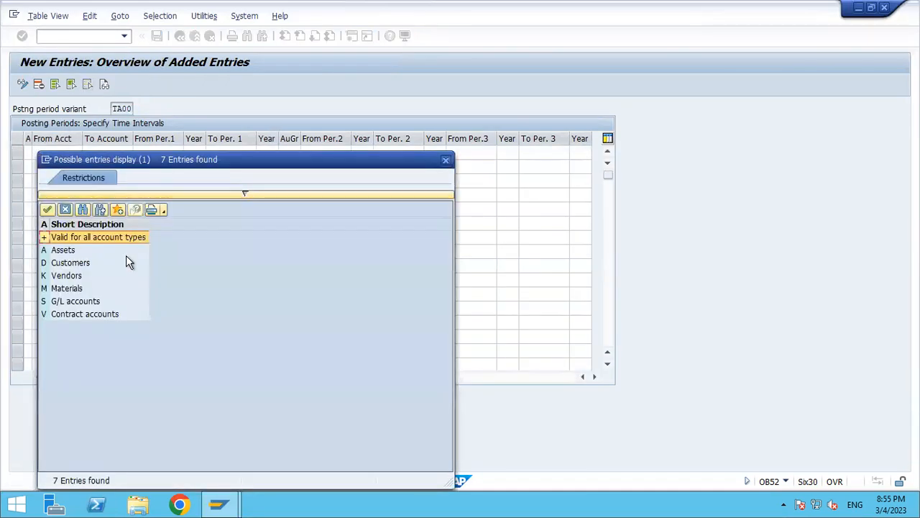
click(123, 244)
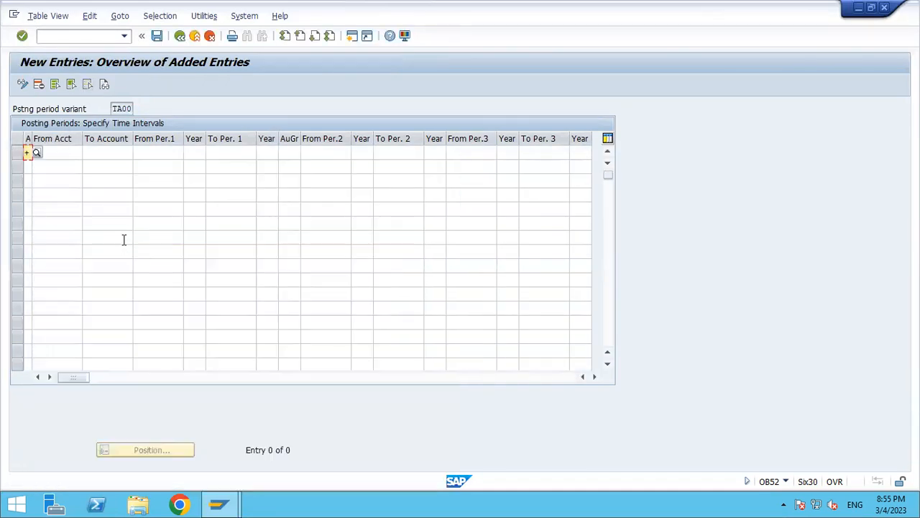
click(151, 151)
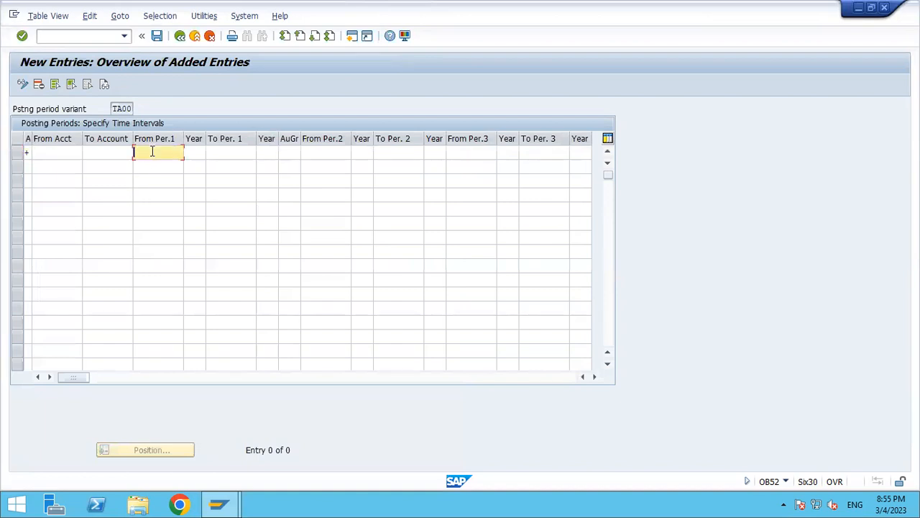
text(1)
key(Tab)
text(2022)
key(Tab)
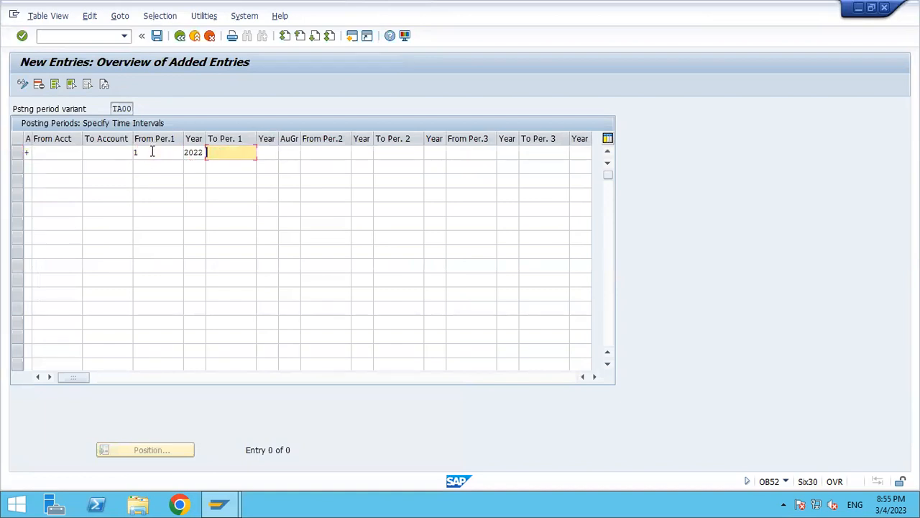
text(12)
key(Tab)
text(2022)
key(Return)
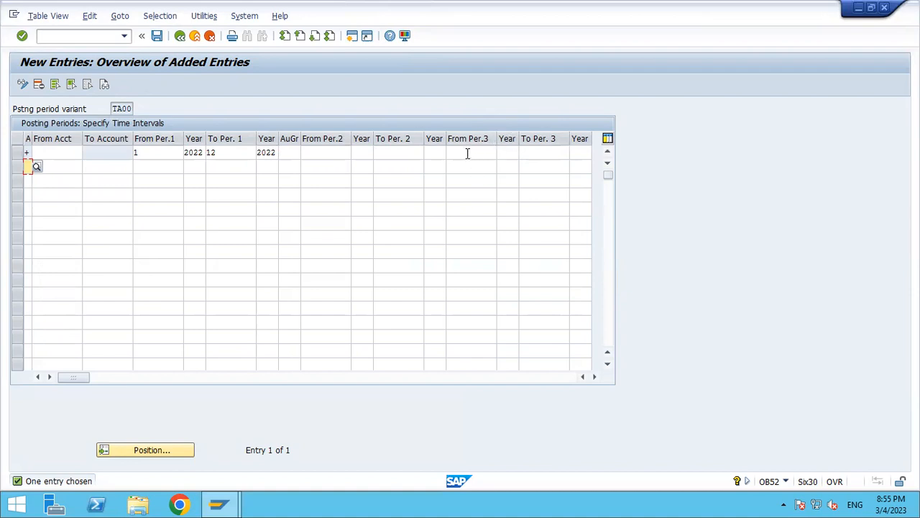
- Save the posting period interval in the proposed customizing request, and return to the IMG
click(157, 36)
click(199, 229)
click(182, 35)
click(181, 34)
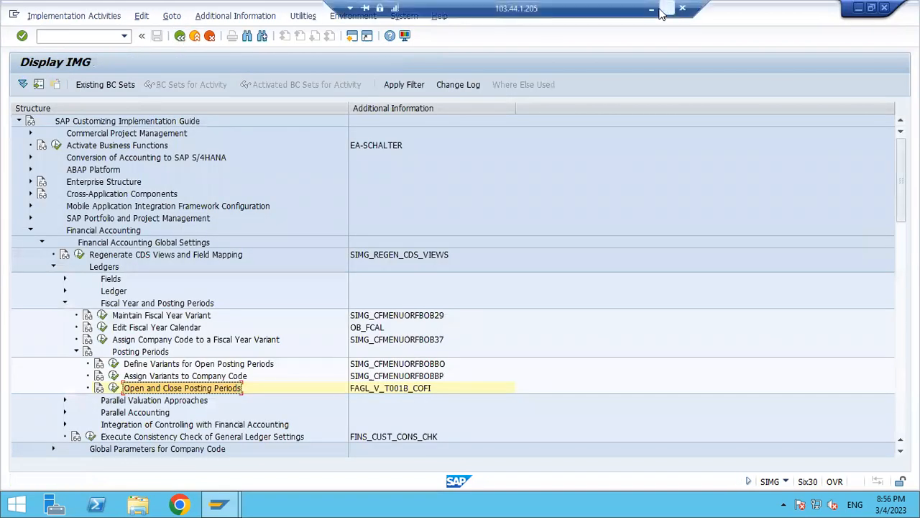
- Switch to the Excel checklist to look up the transaction code for the G/L account tolerance group, and return to SAP
click(653, 10)
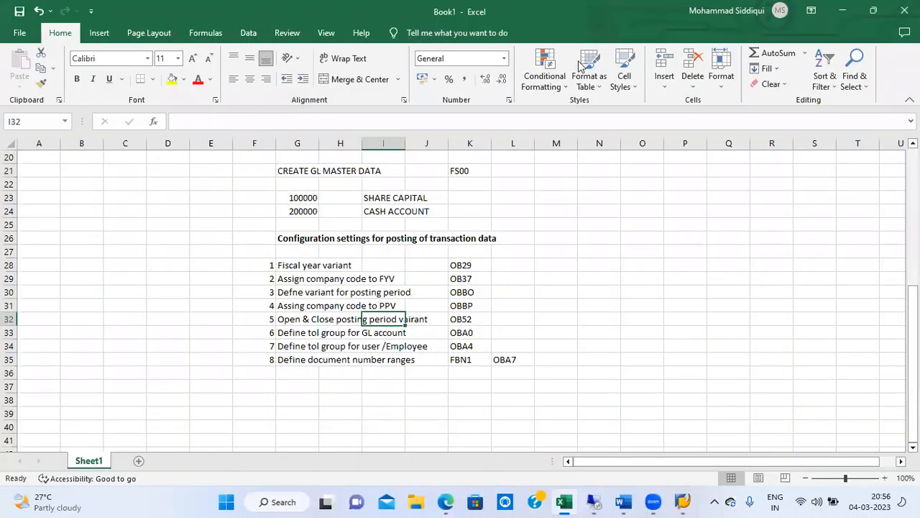
click(299, 334)
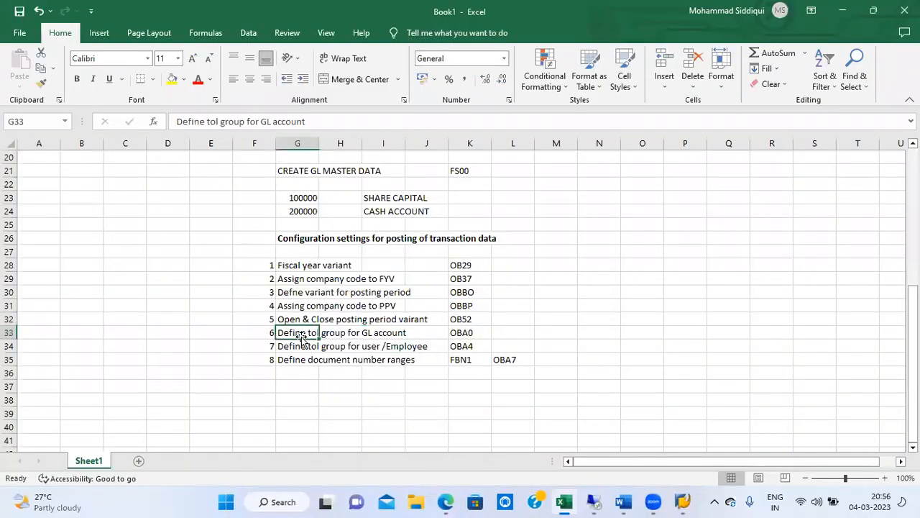
click(471, 334)
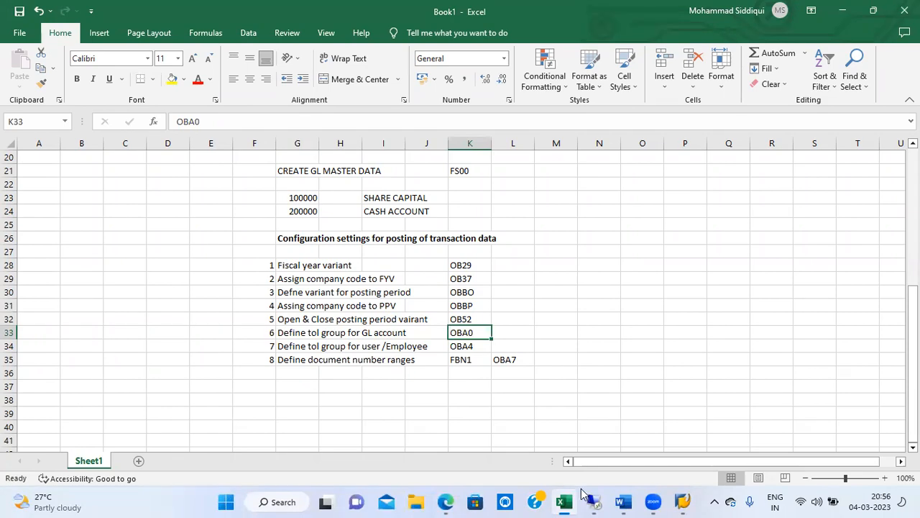
click(594, 496)
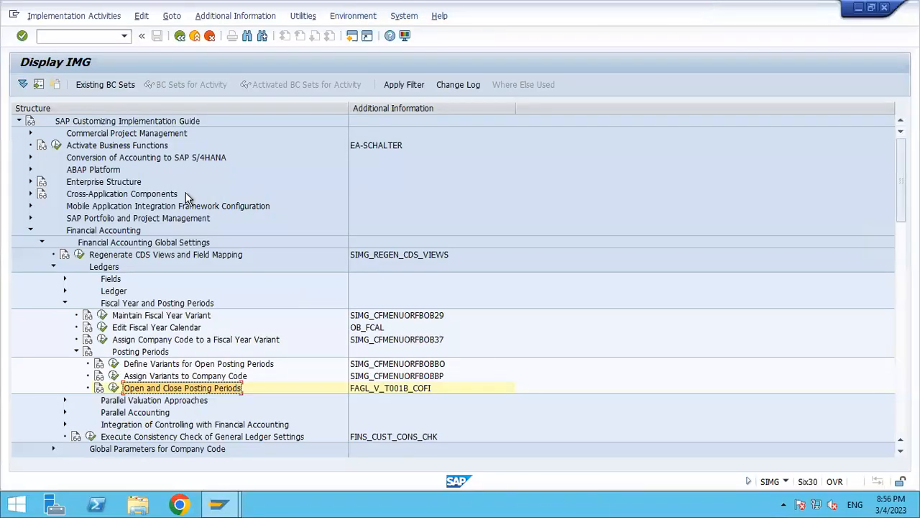
- Open transaction OBA0 for G/L account tolerance groups in a new SAP session
click(352, 37)
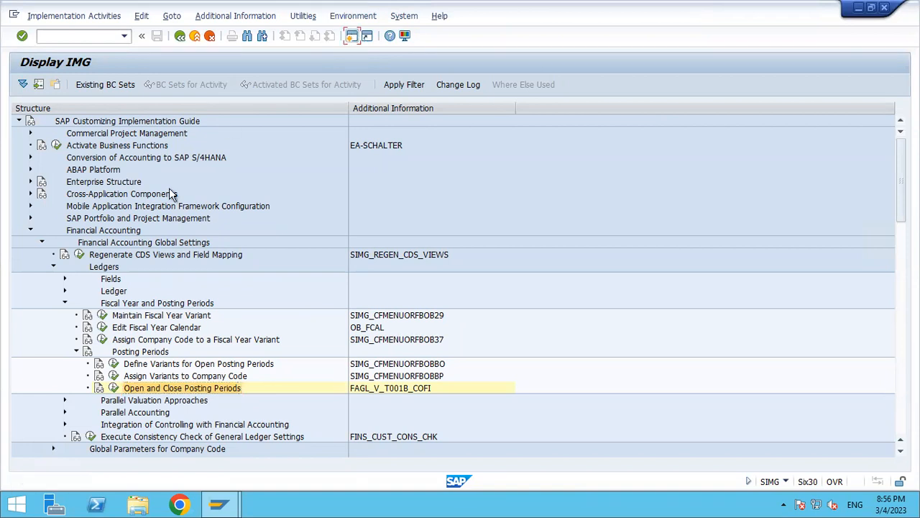
text(OBA0)
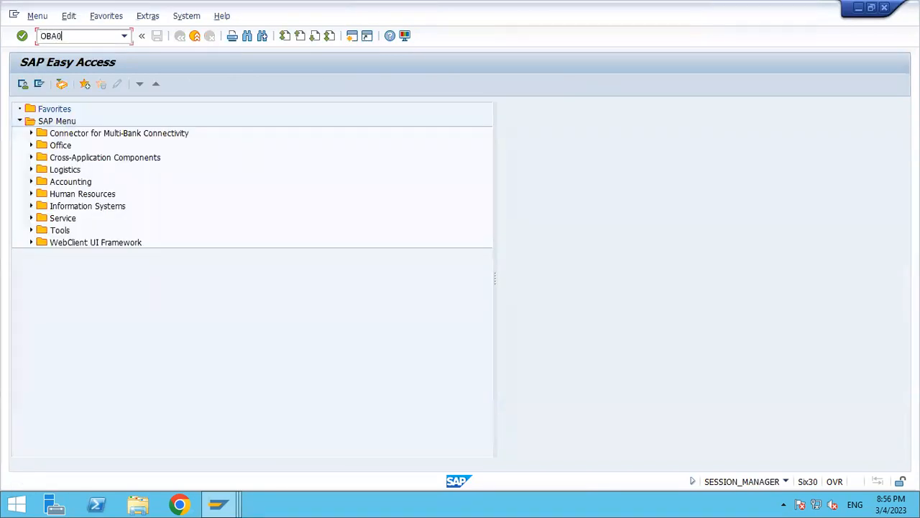
key(Return)
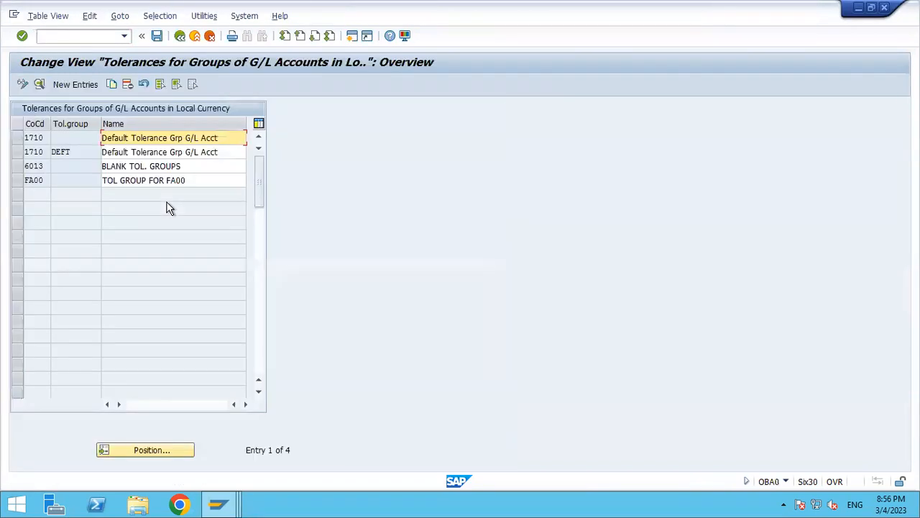
- Create a G/L account tolerance group for company code TA00 with a blank group key and the name "TOL GROUP FOR ta00"
click(85, 83)
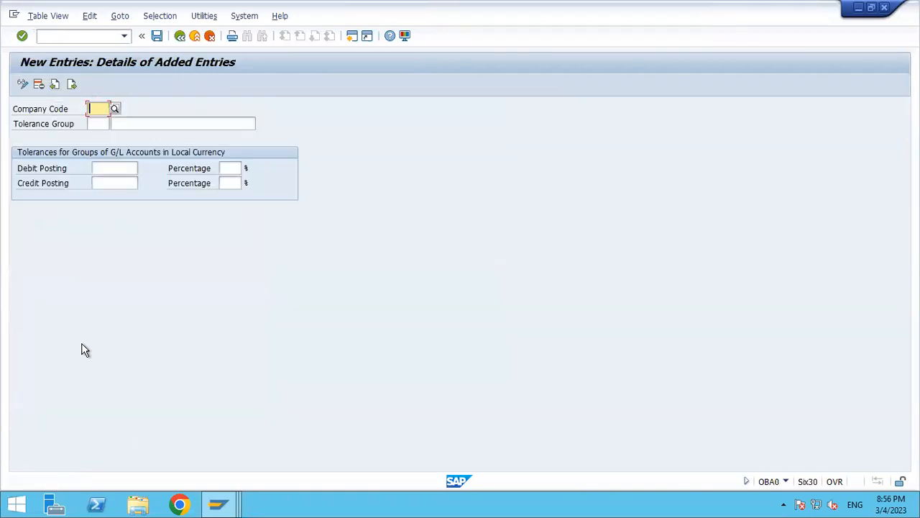
text(TA00)
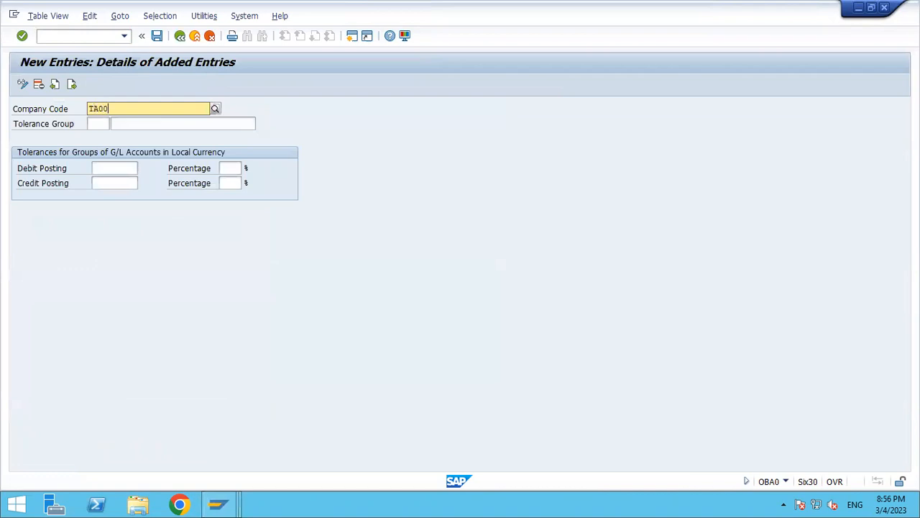
key(Return)
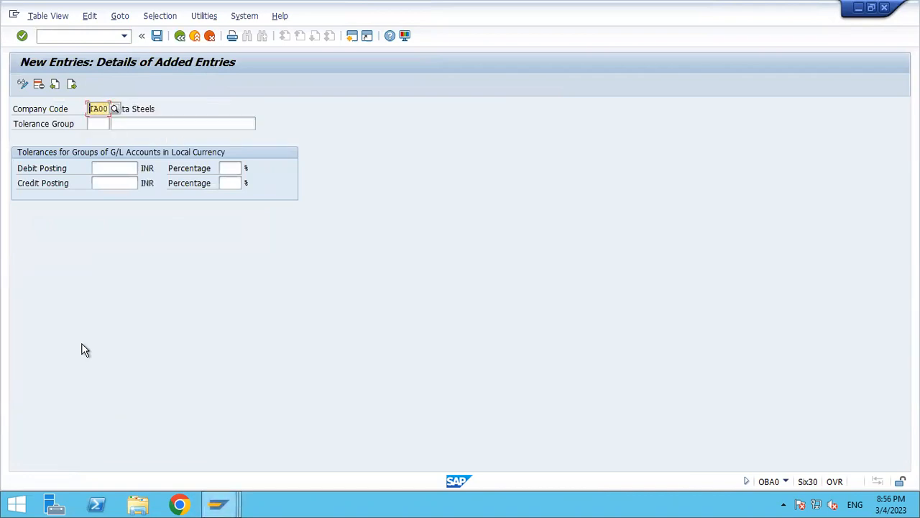
click(180, 124)
text(TOL)
key(Down)
key(BackSpace)
key(BackSpace)
key(BackSpace)
key(BackSpace)
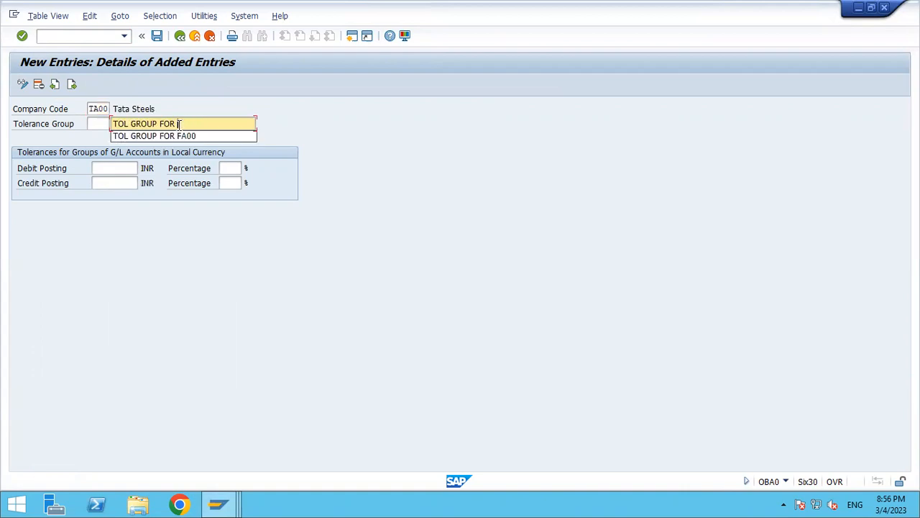
text(TA00)
key(Return)
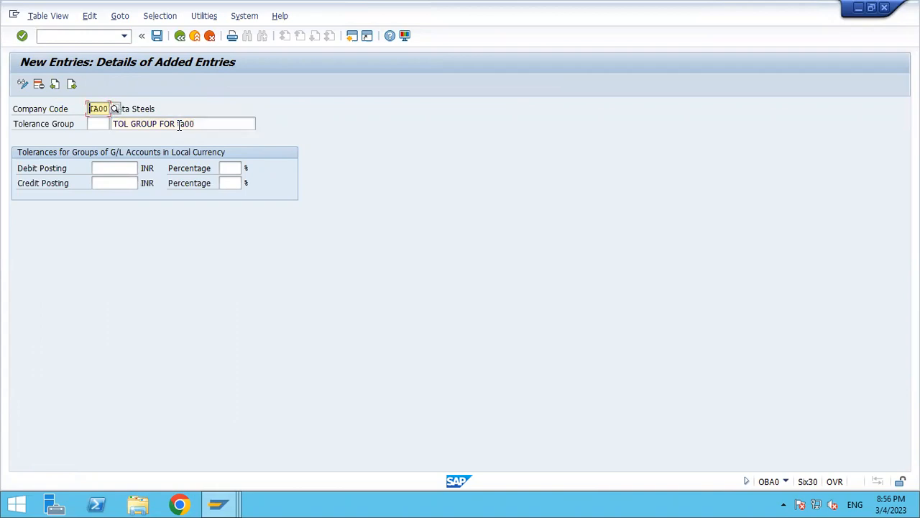
- Save the G/L account tolerance group in the proposed customizing request, and return to the SAP Easy Access screen
key(ctrl+s)
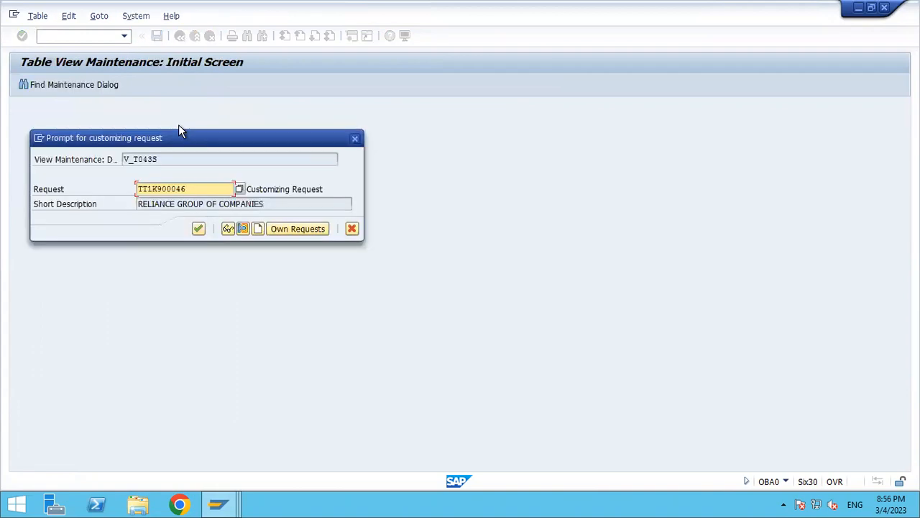
click(200, 229)
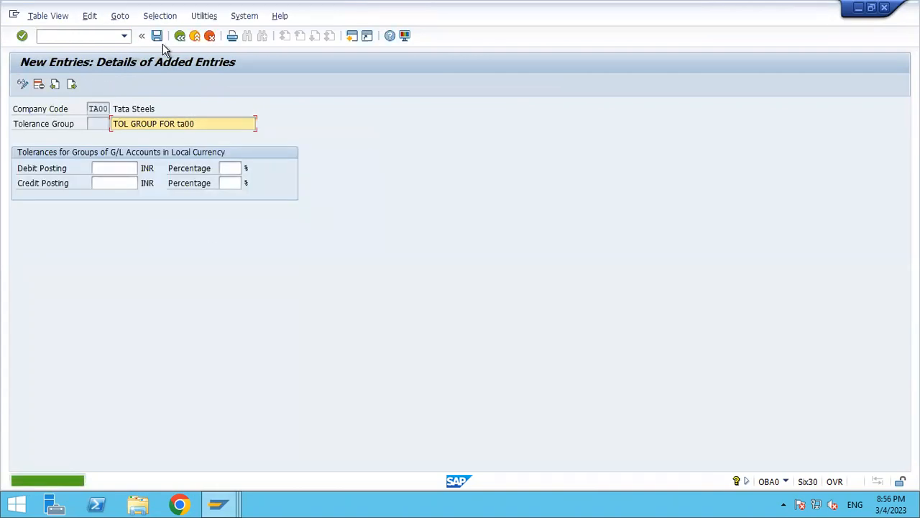
click(179, 37)
click(179, 40)
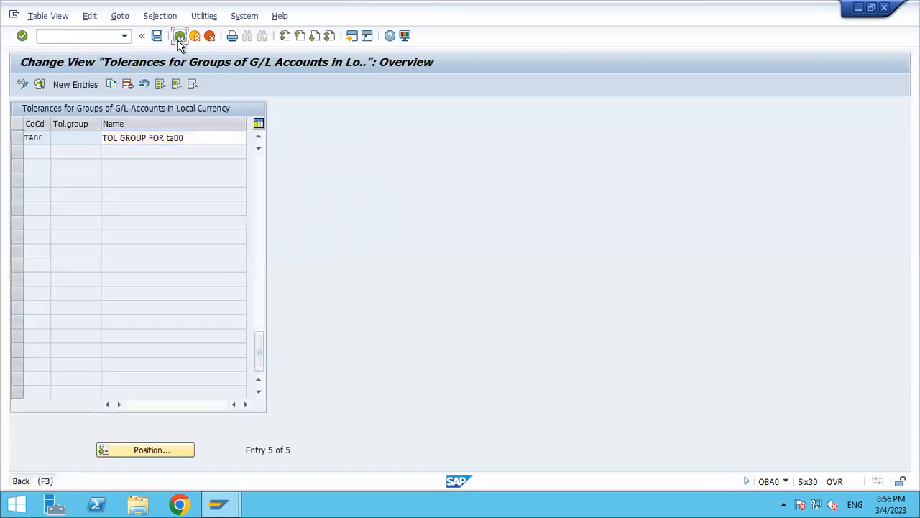
- Open transaction OBA4 and start a new user tolerance group entry with a blank group for company code TA00
text(o)
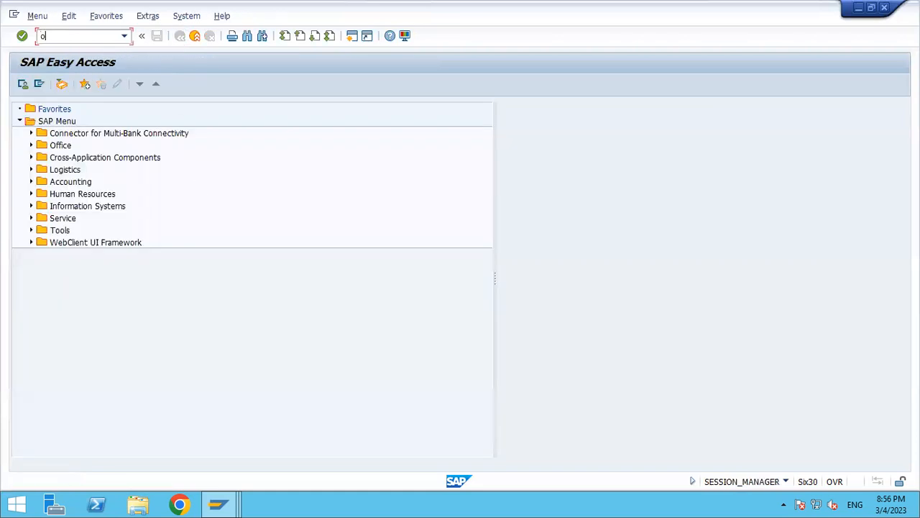
text(ba4)
key(Return)
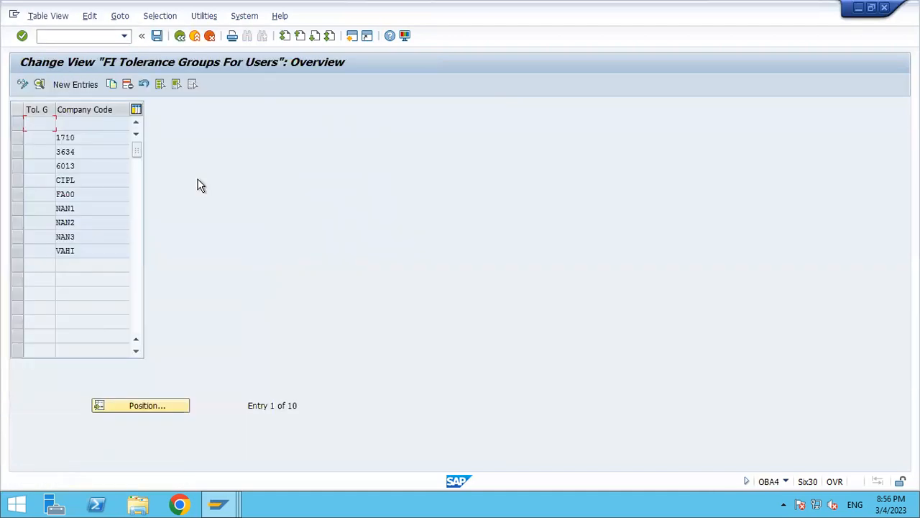
click(94, 85)
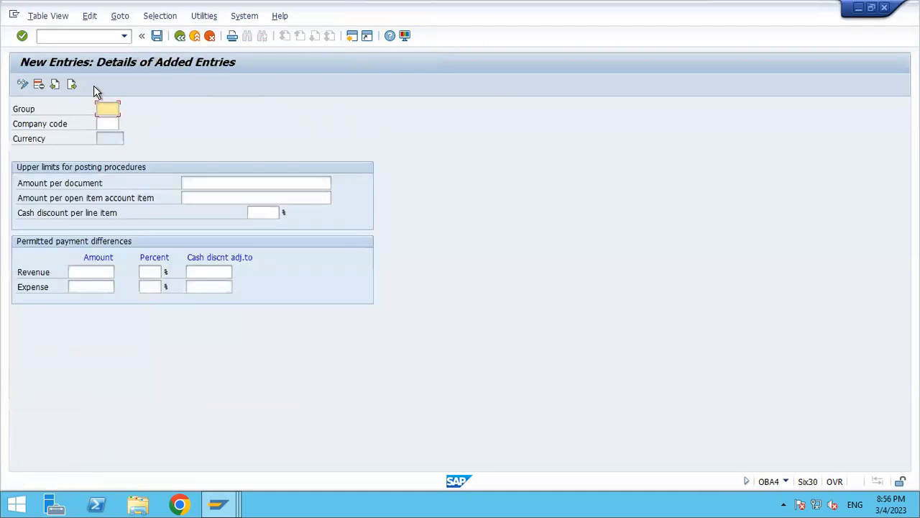
click(109, 123)
text(TA10)
key(Tab)
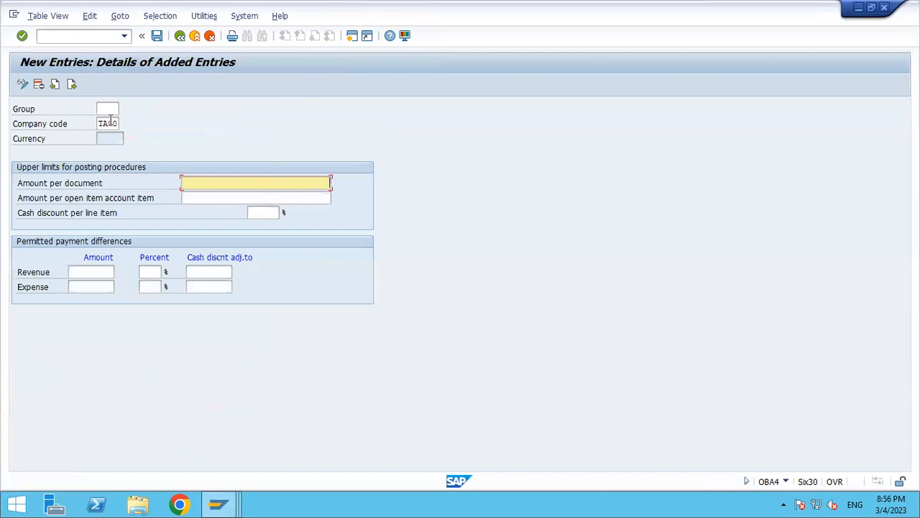
- Enter posting limits of 5000000 per document, 250000 per open item account item, and 5% cash discount per line item
text(5000000)
key(Tab)
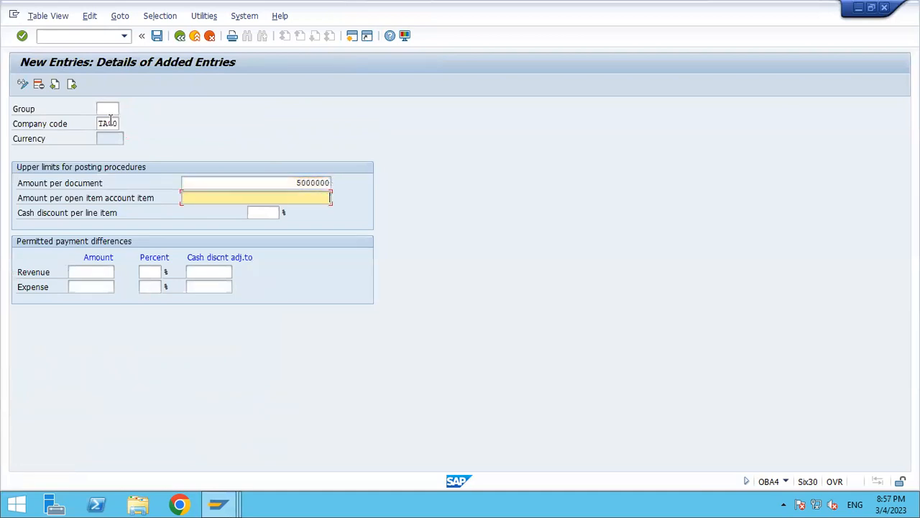
text(250000)
key(Tab)
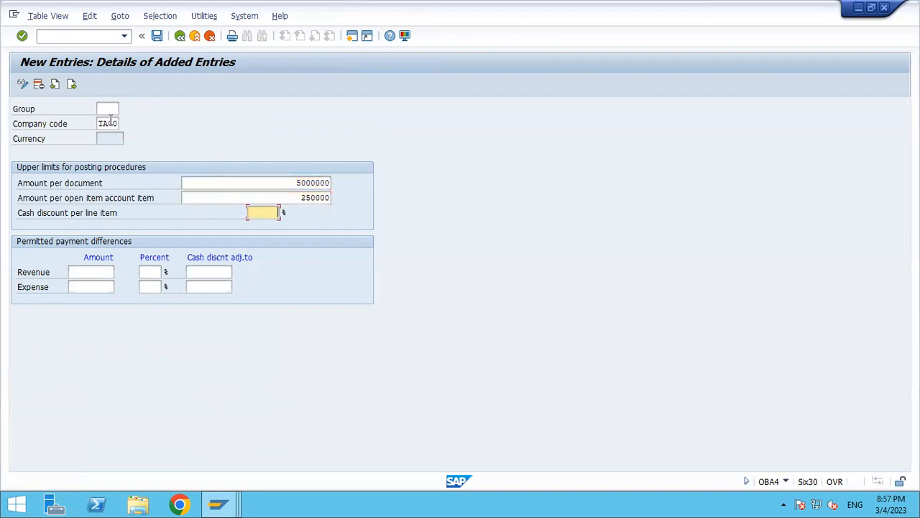
text(5)
key(Return)
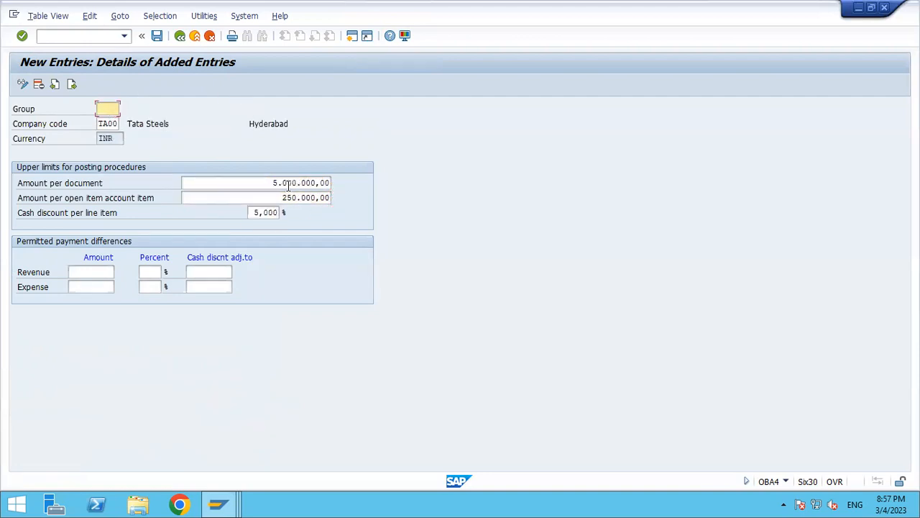
- Correct the user tolerance group's amount per document to 500000
click(316, 184)
key(BackSpace)
key(Return)
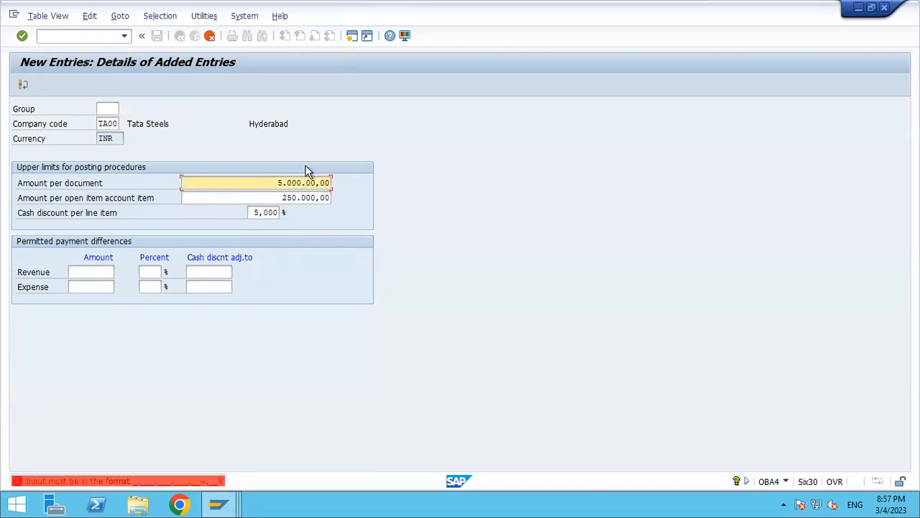
key(Delete)
key(Delete)
key(Delete)
key(Delete)
key(Delete)
key(Delete)
key(Delete)
key(Delete)
key(Delete)
key(Delete)
key(Delete)
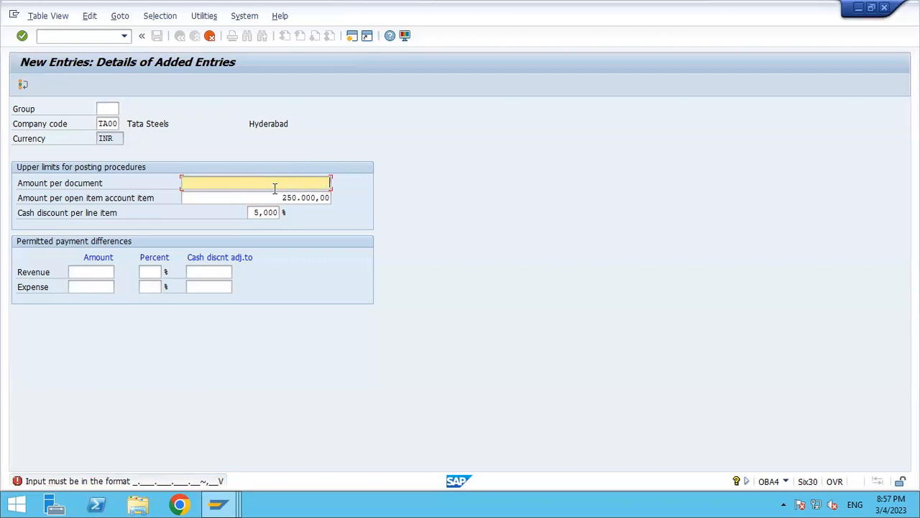
text(500000)
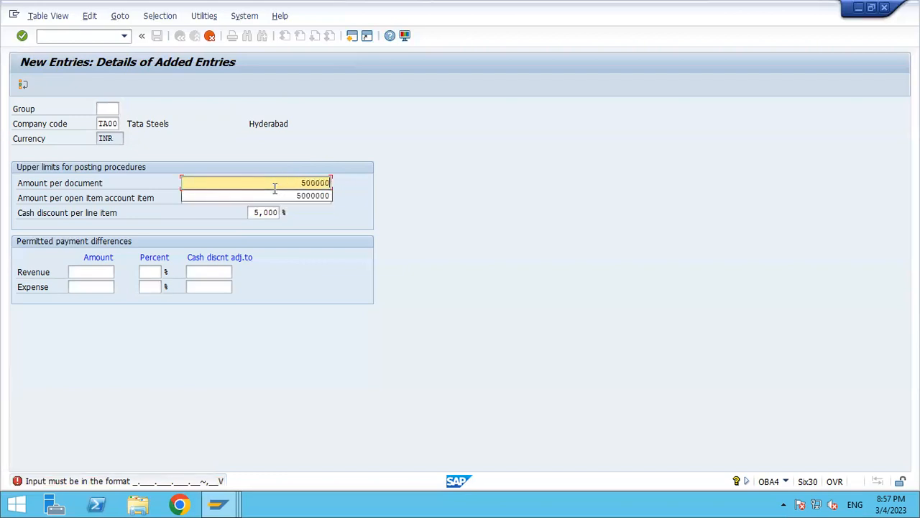
key(Return)
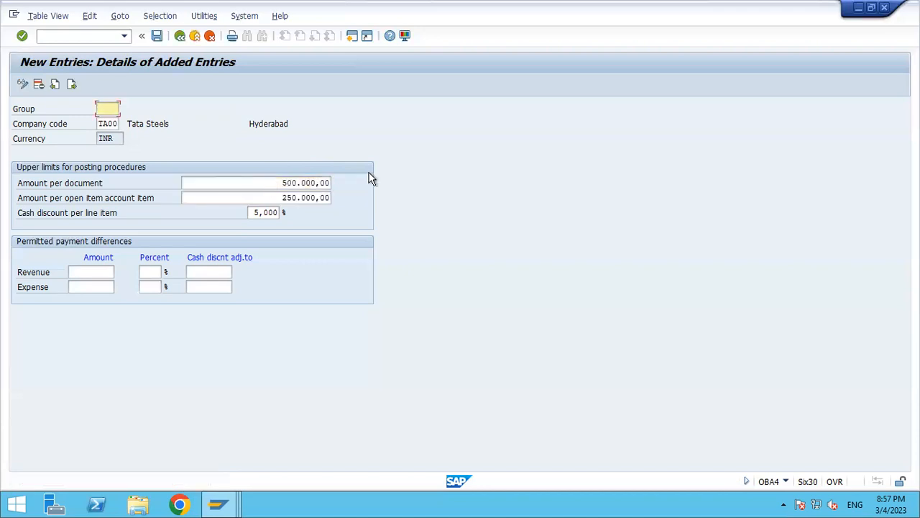
- Save the user tolerance group in the proposed customizing request, and return to the SAP Easy Access screen
click(157, 36)
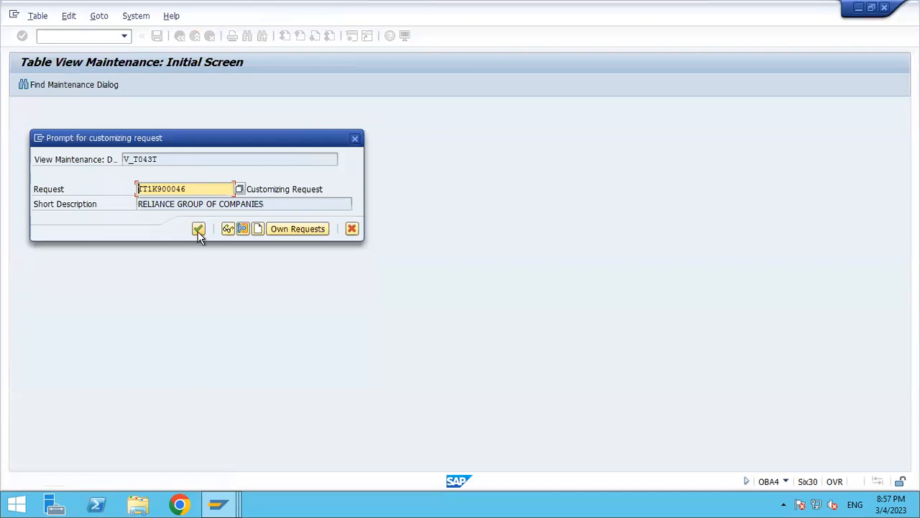
click(198, 229)
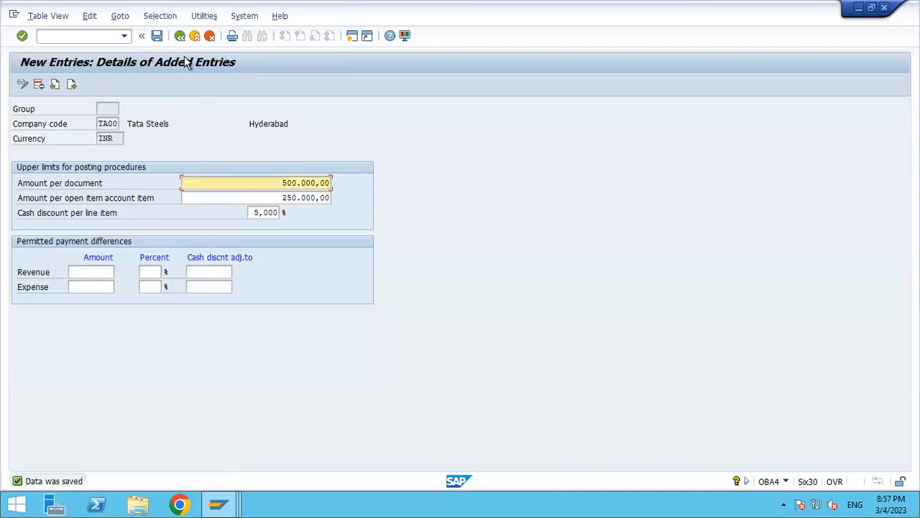
click(180, 36)
click(180, 36)
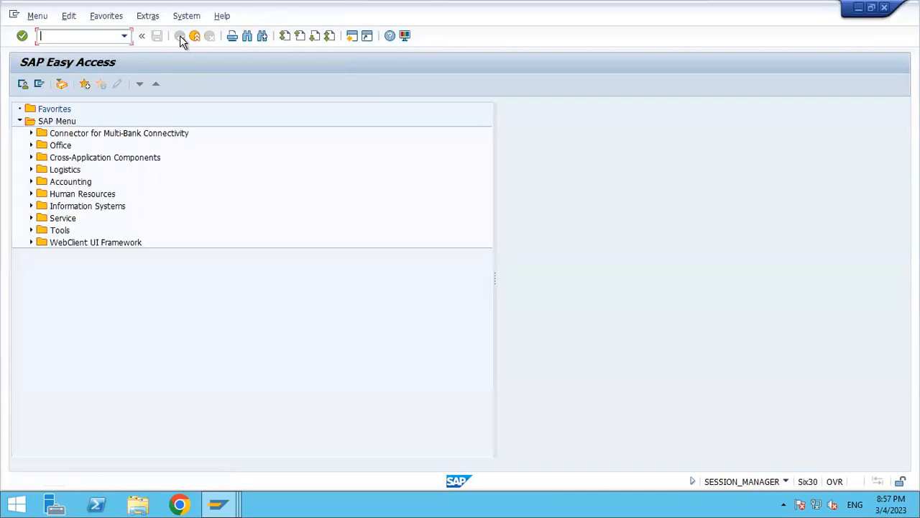
- Switch to the Excel checklist and look up the transaction codes for defining document number ranges
click(650, 8)
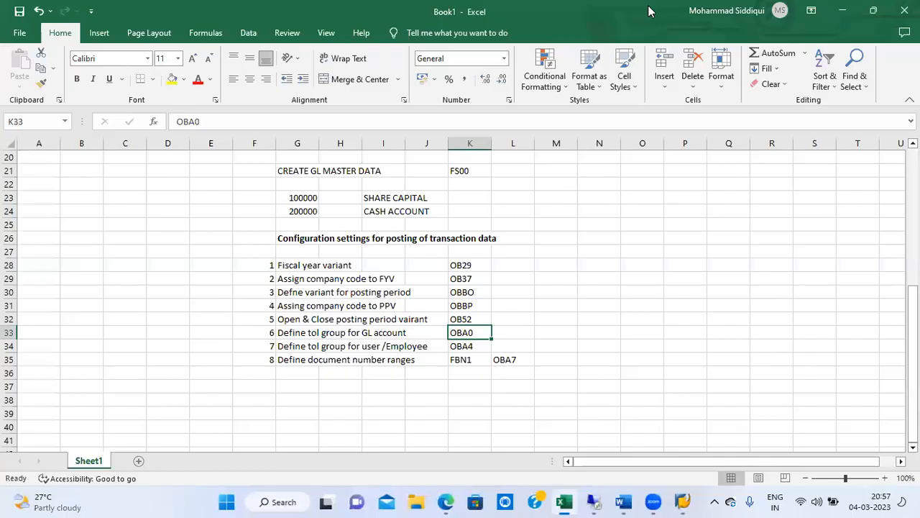
click(332, 361)
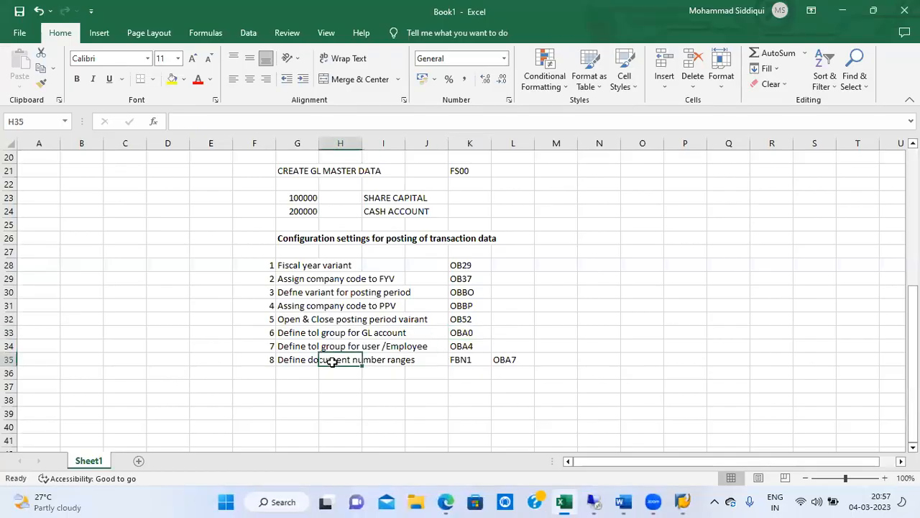
click(296, 361)
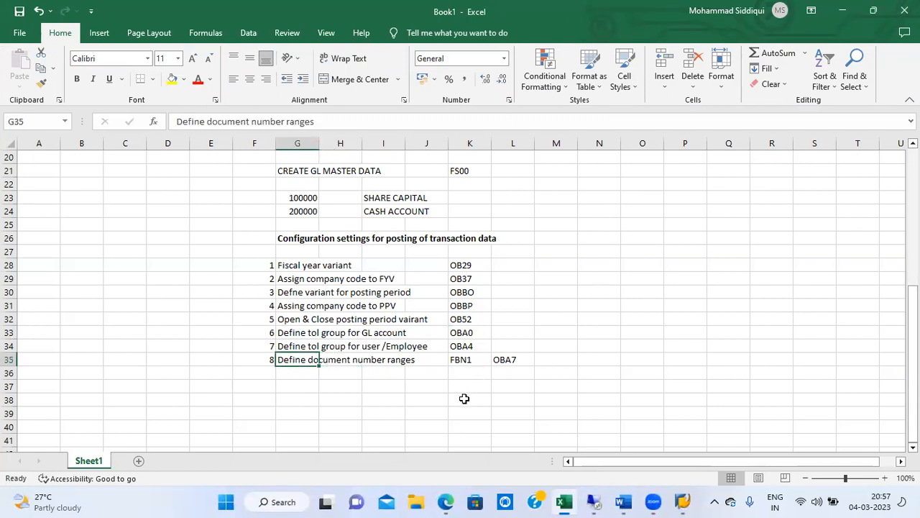
click(467, 361)
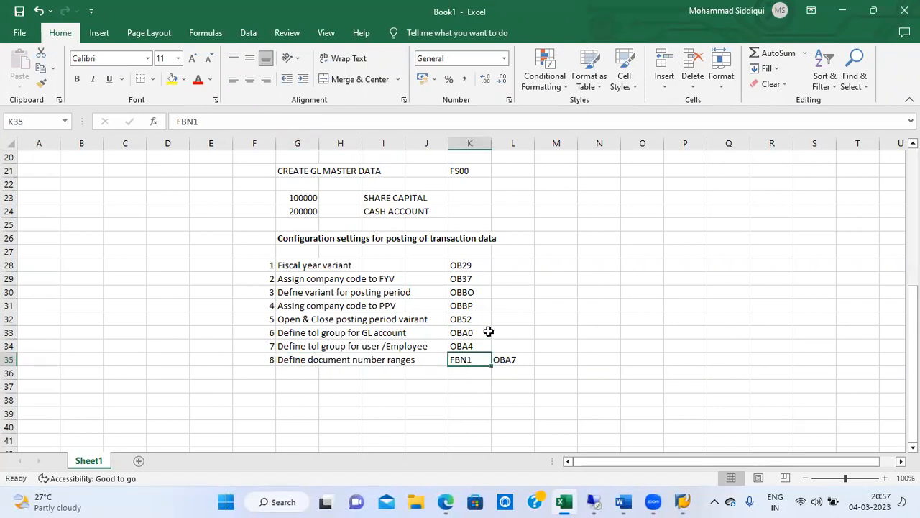
click(512, 358)
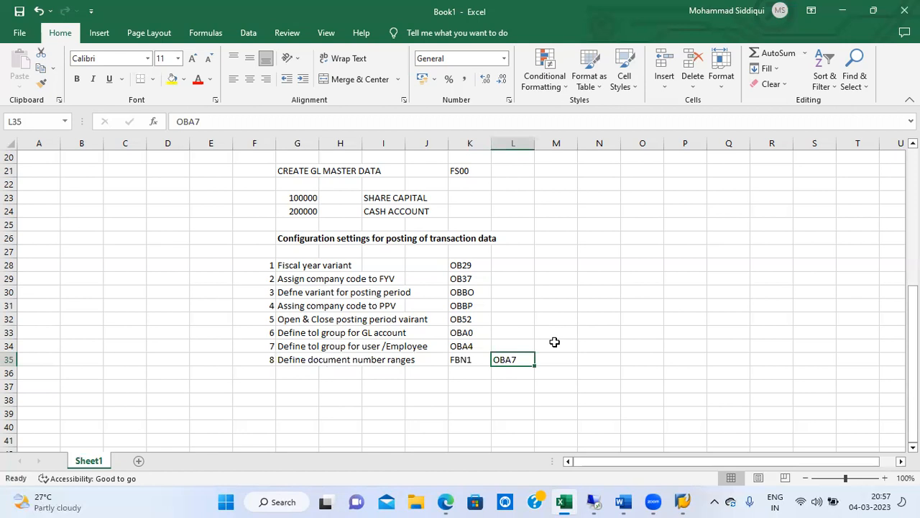
click(475, 365)
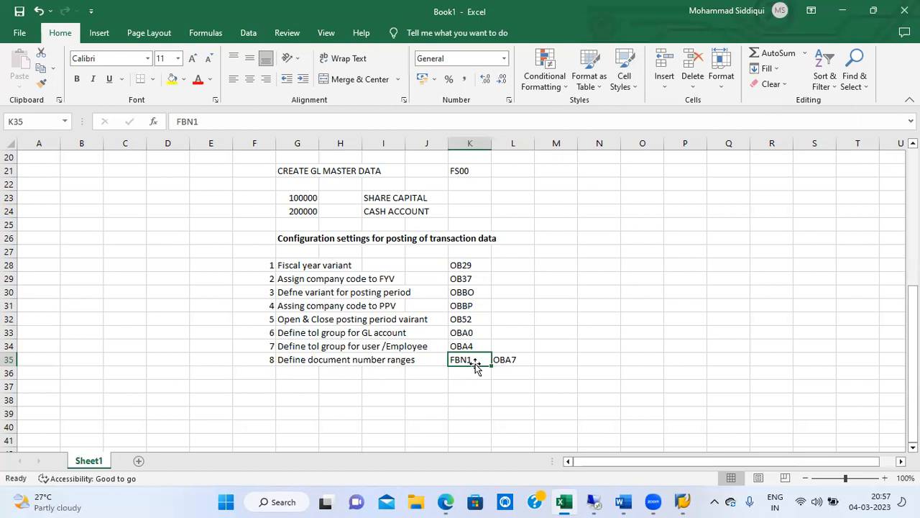
click(521, 359)
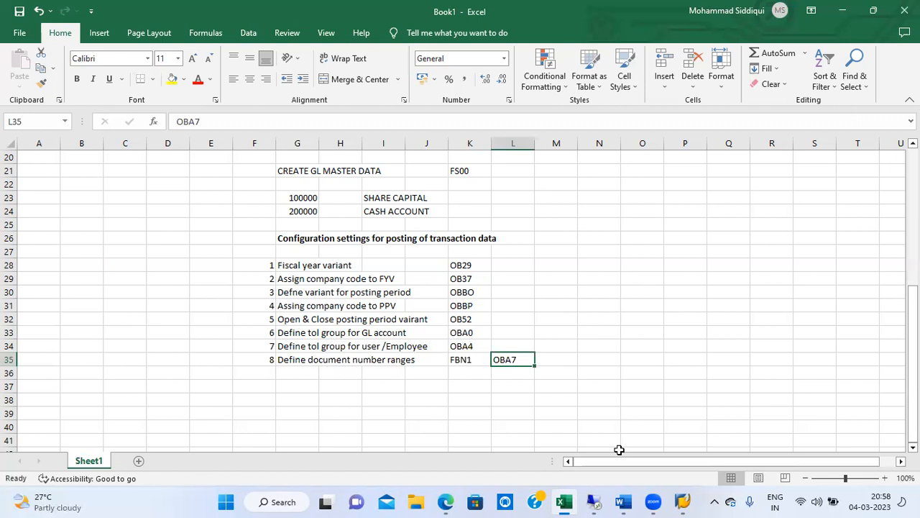
- Switch back to SAP and open transaction OBA7 for document types
click(594, 501)
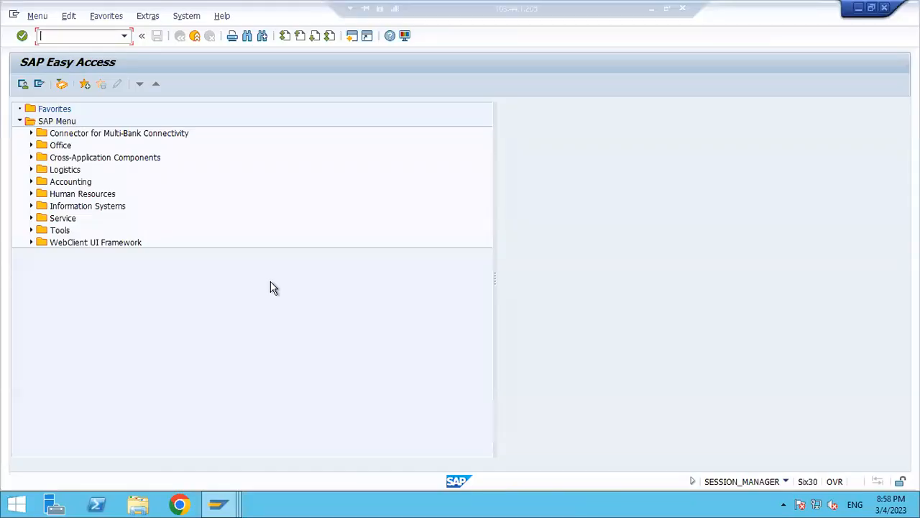
text(OBA7)
key(Return)
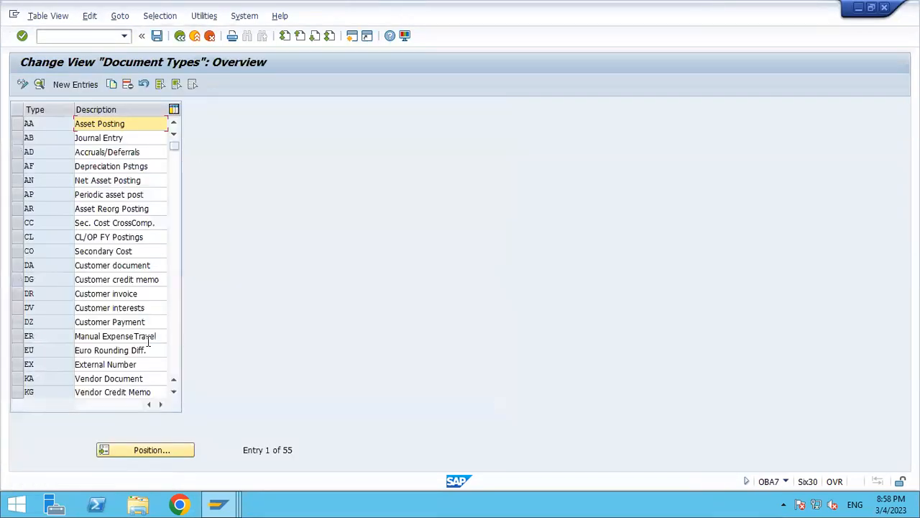
- Locate document type SA, open its details, and go to its number range information
click(147, 450)
text(SA)
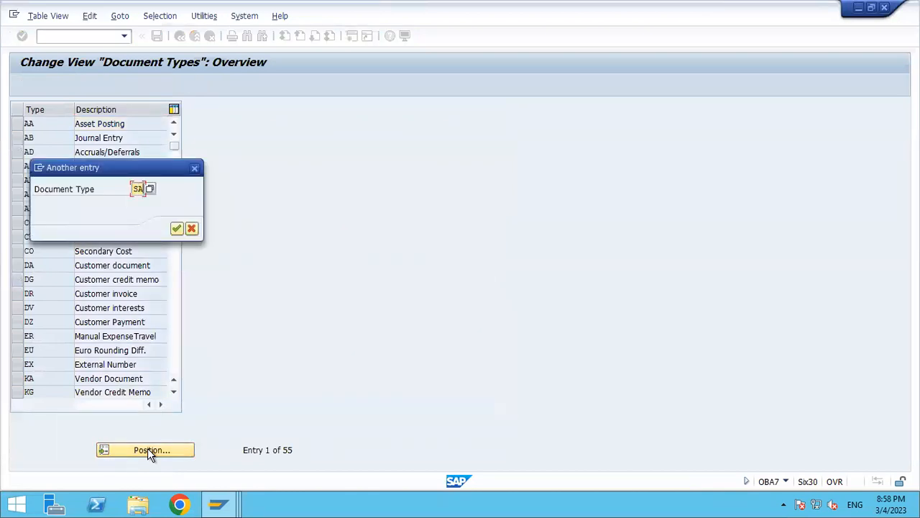
key(Return)
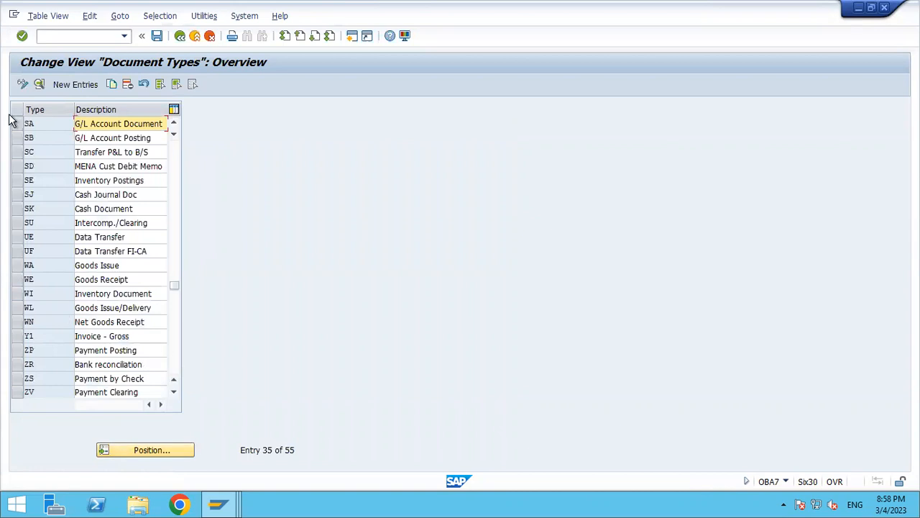
double_click(87, 125)
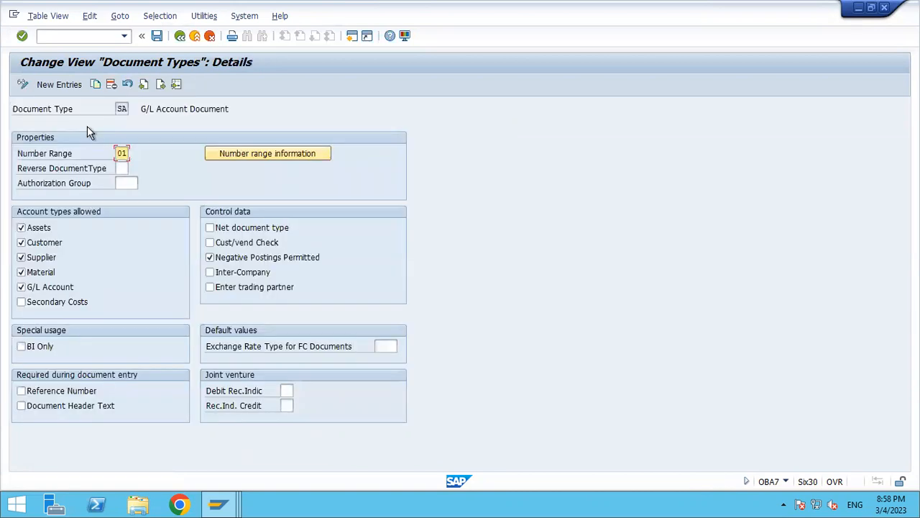
click(263, 154)
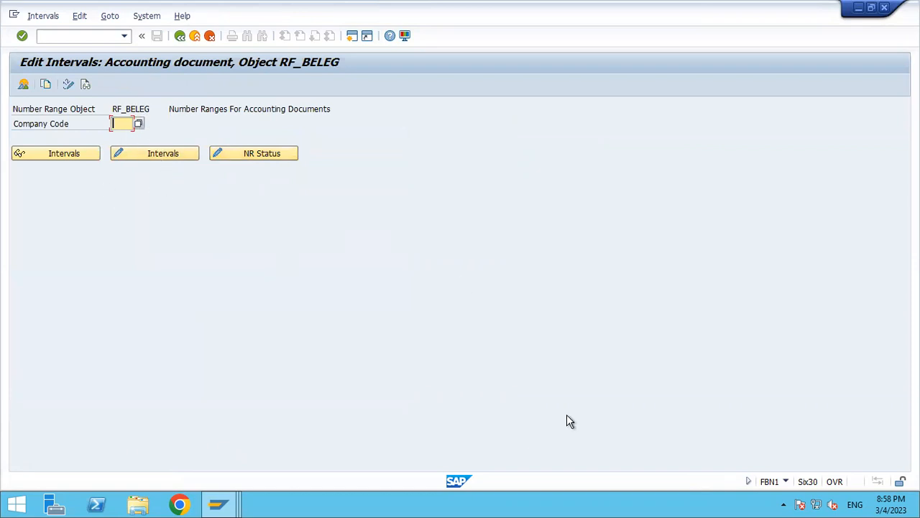
- Check the transaction code of the number range screen and open its intervals for editing for company code TA00
click(786, 482)
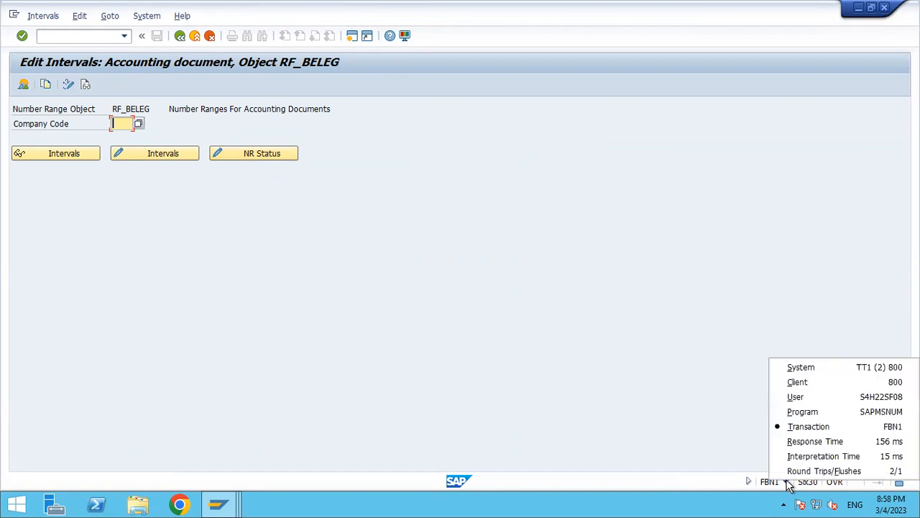
click(845, 426)
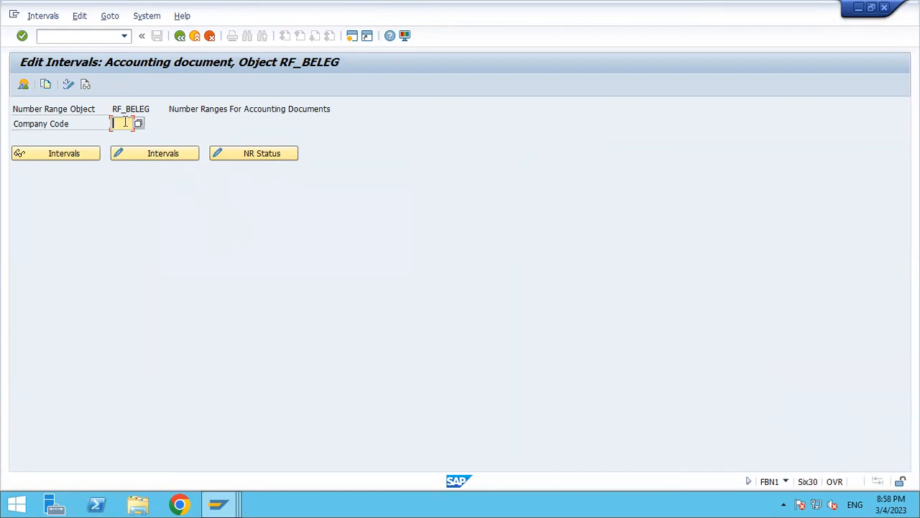
text(TA00)
click(151, 154)
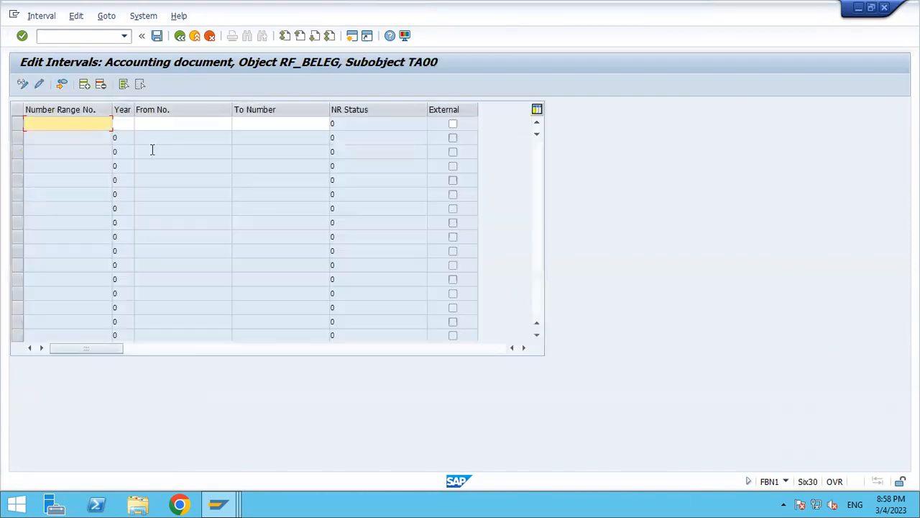
- Enter number range 01 for year 2022, running from 01000 to 01999, with internal numbering
text(01)
key(Tab)
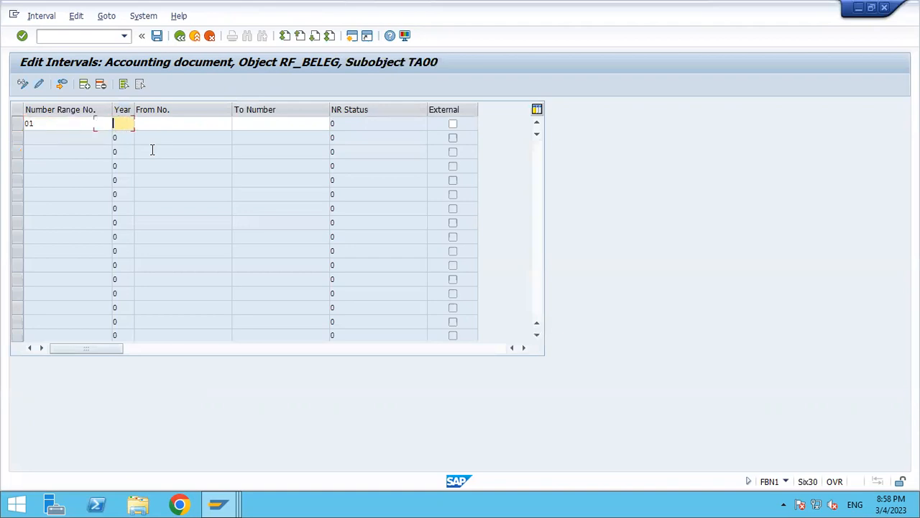
text(2022)
key(Tab)
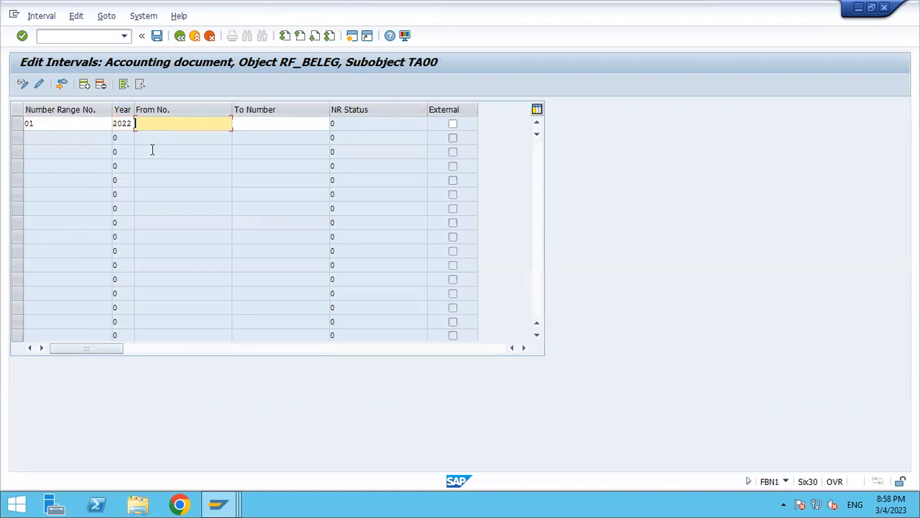
text(01000)
key(Tab)
text(01999)
key(Return)
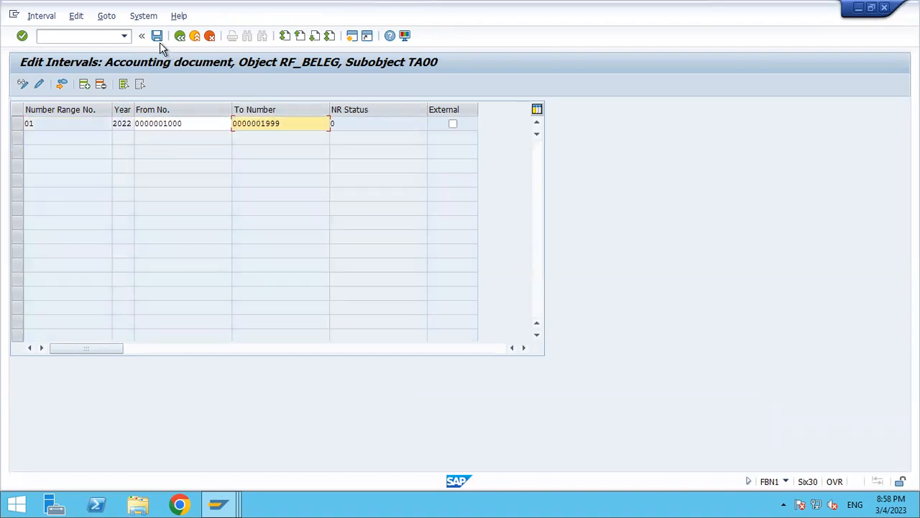
- Save the number range interval, accepting the transport notice, and return to the SAP Easy Access screen
click(156, 36)
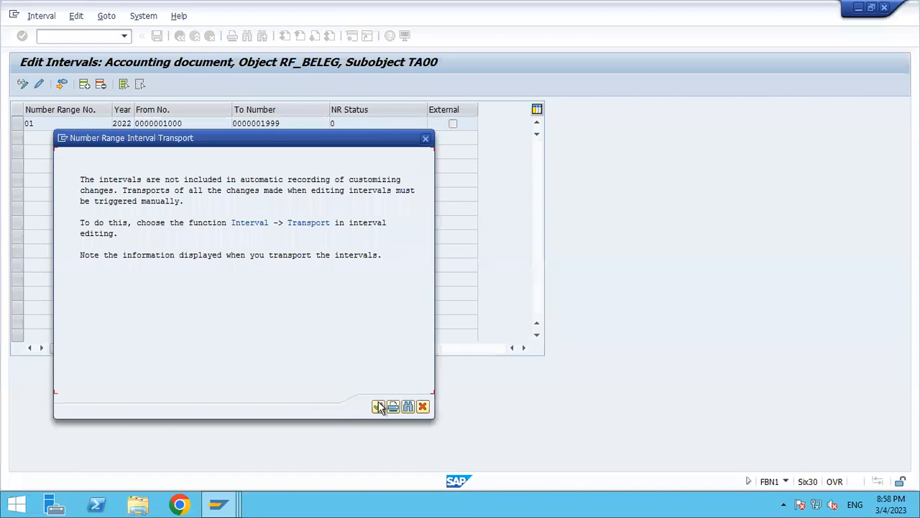
click(379, 407)
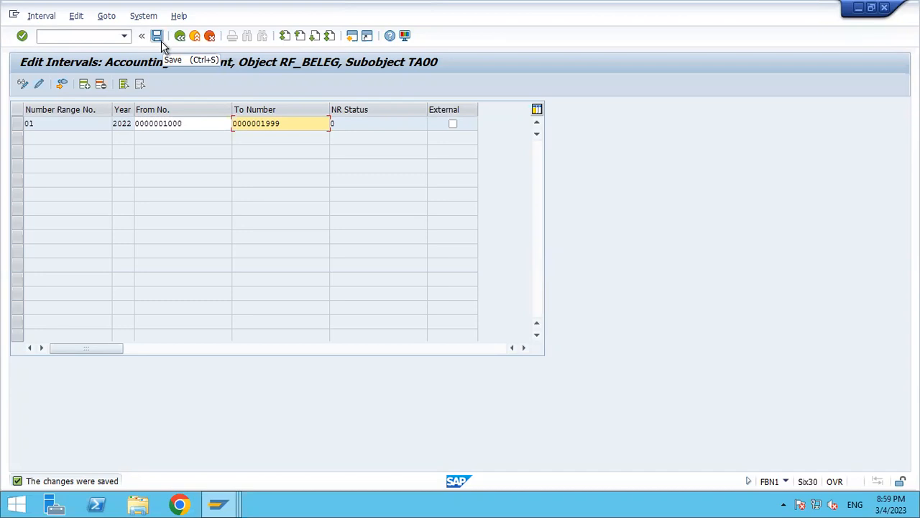
click(161, 42)
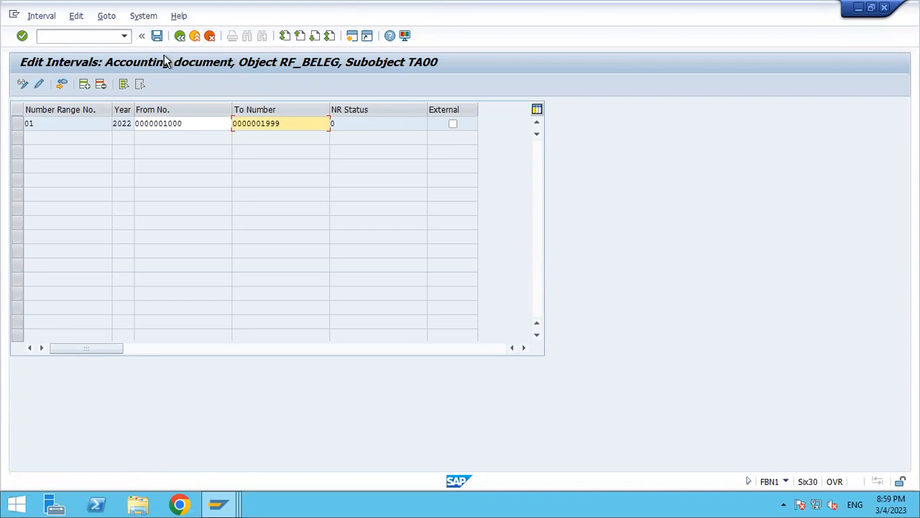
click(180, 35)
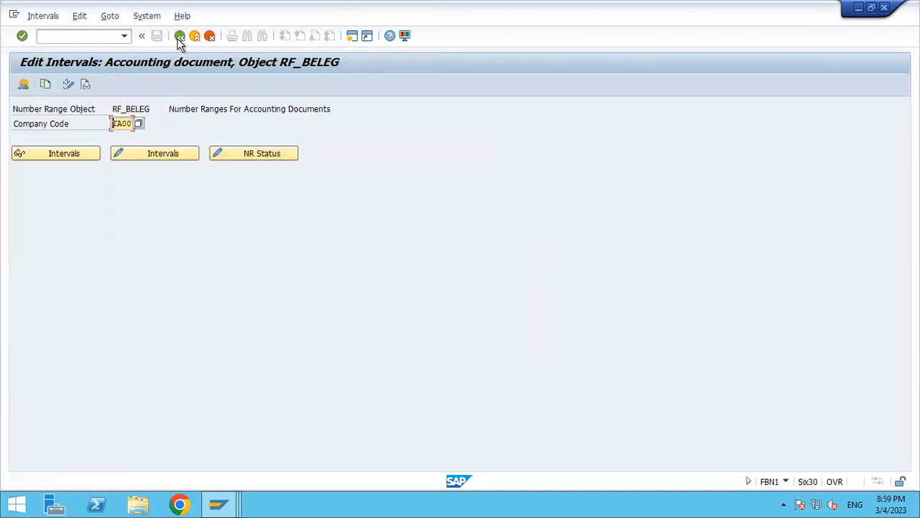
click(72, 154)
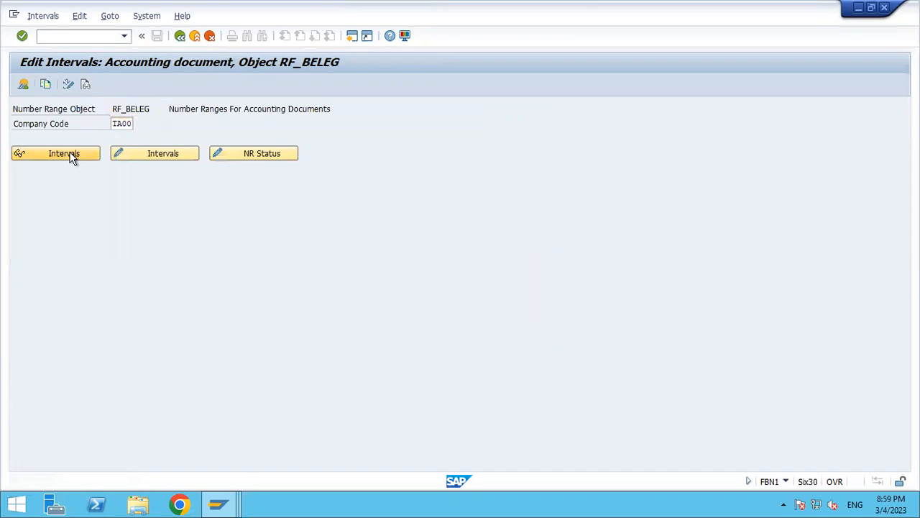
click(195, 36)
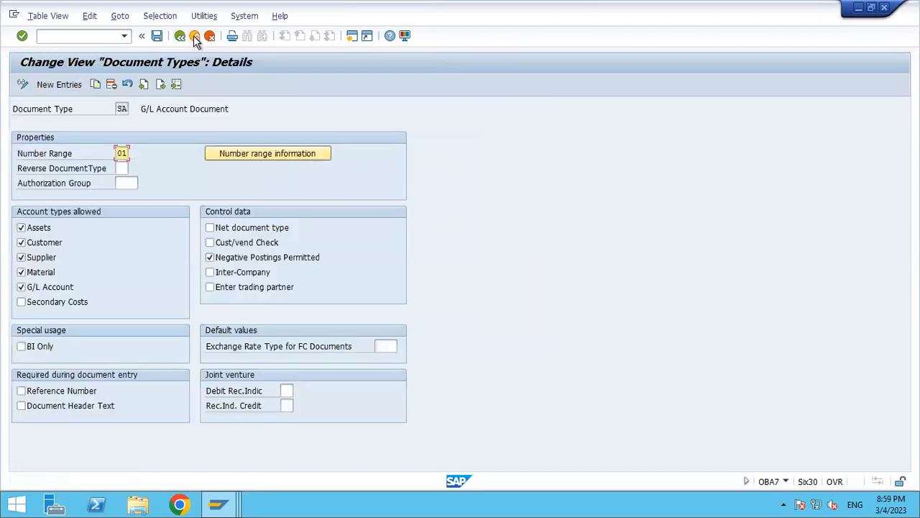
click(195, 36)
- Switch to the Excel checklist and enter the heading "Define configuraiton settings for document splitting" in cell G38
mouse_move(608, 6)
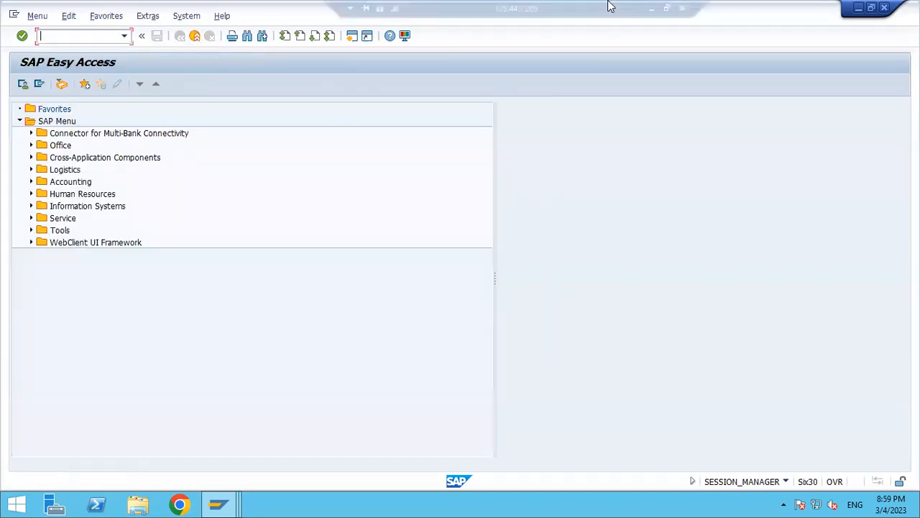
click(650, 10)
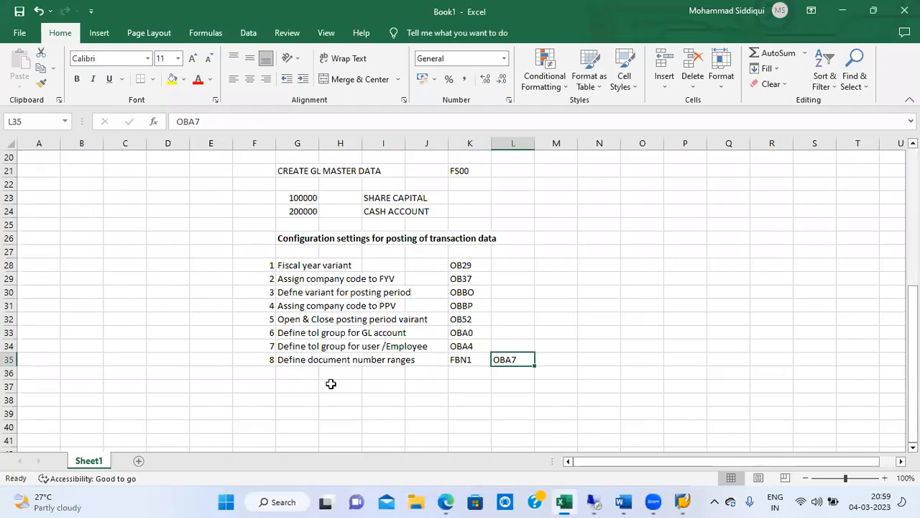
click(293, 396)
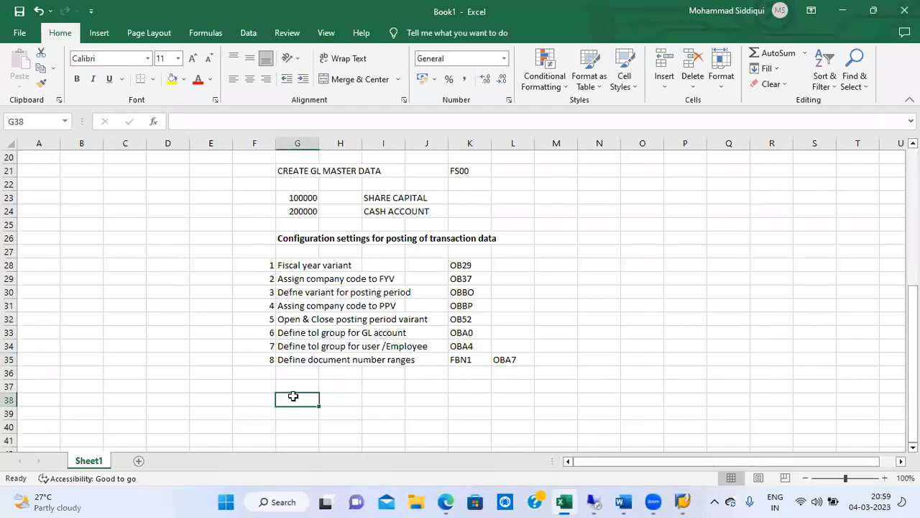
text(Dfine)
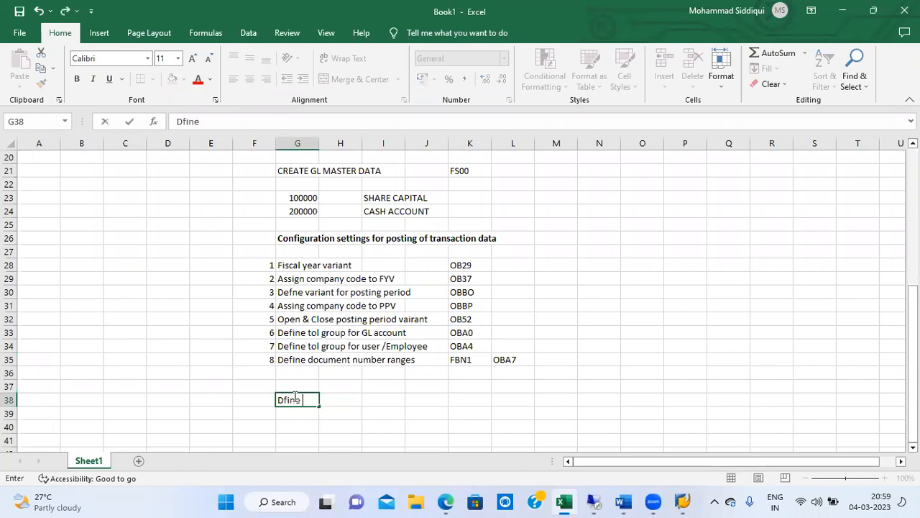
key(BackSpace)
key(BackSpace)
key(BackSpace)
key(BackSpace)
text(efine configuraito)
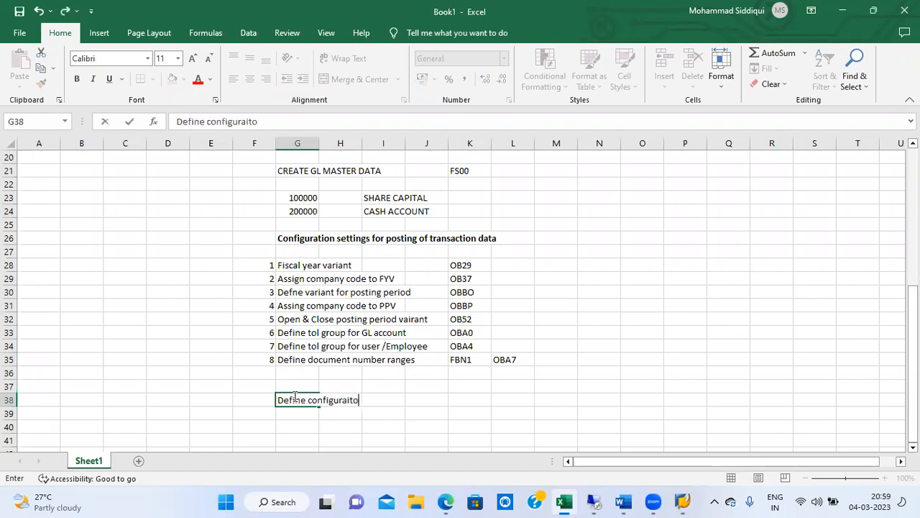
text(n settings for )
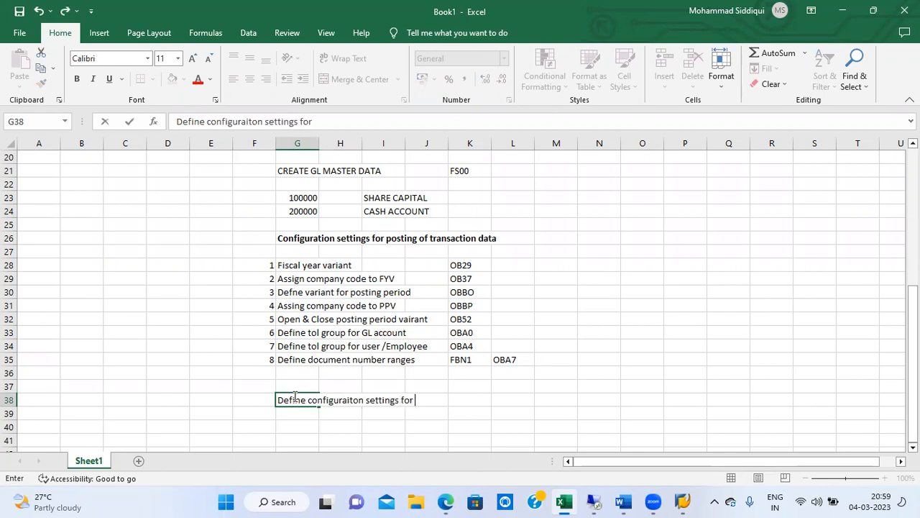
text(document splin)
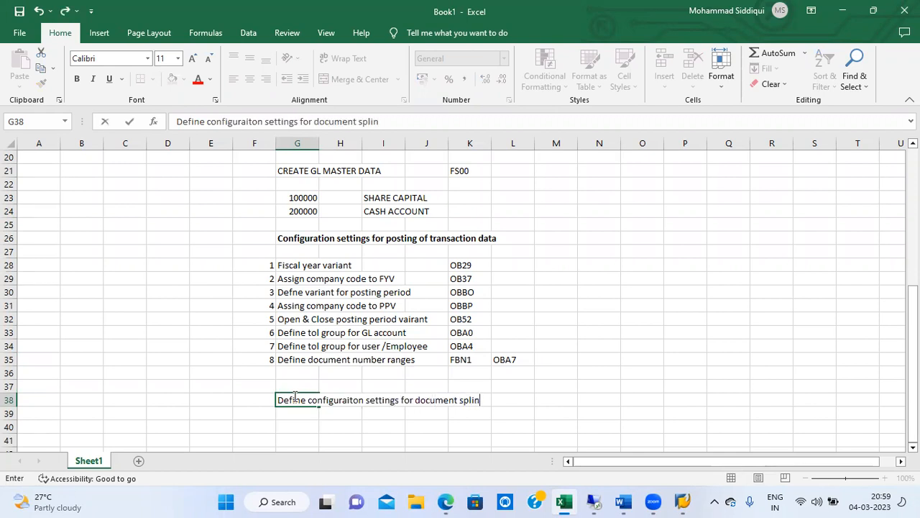
key(BackSpace)
text(tting)
key(Return)
- Add item 1, "Classfiy GL account for doucment splitting", in cells F40 and G40 below the new heading
key(Return)
key(Left)
text(1)
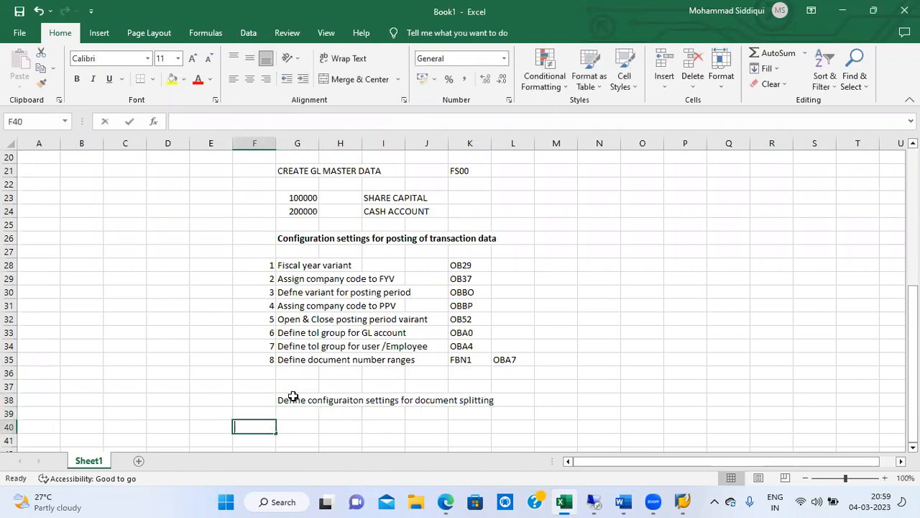
key(Tab)
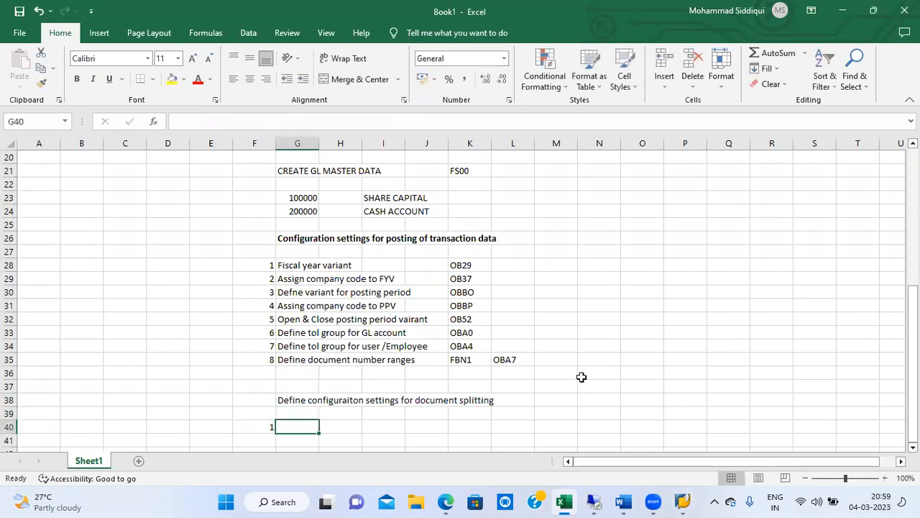
text(Class)
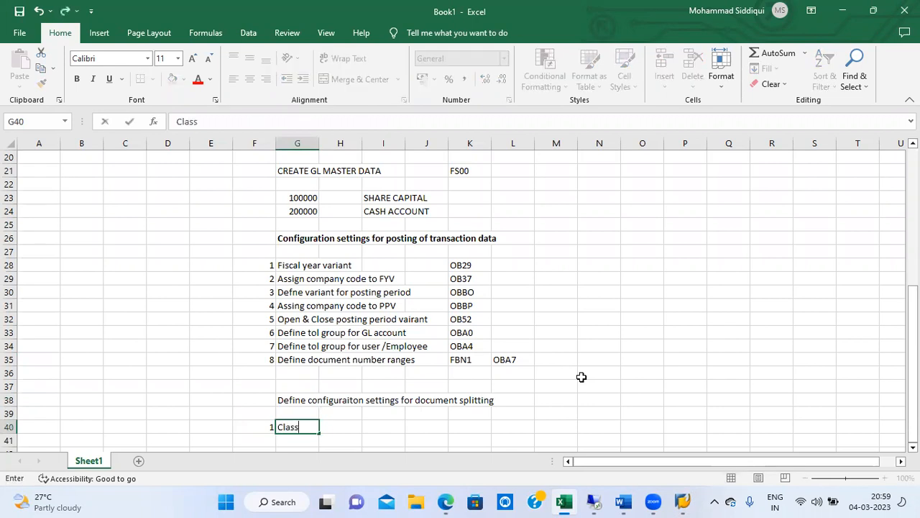
text(fiy GL account )
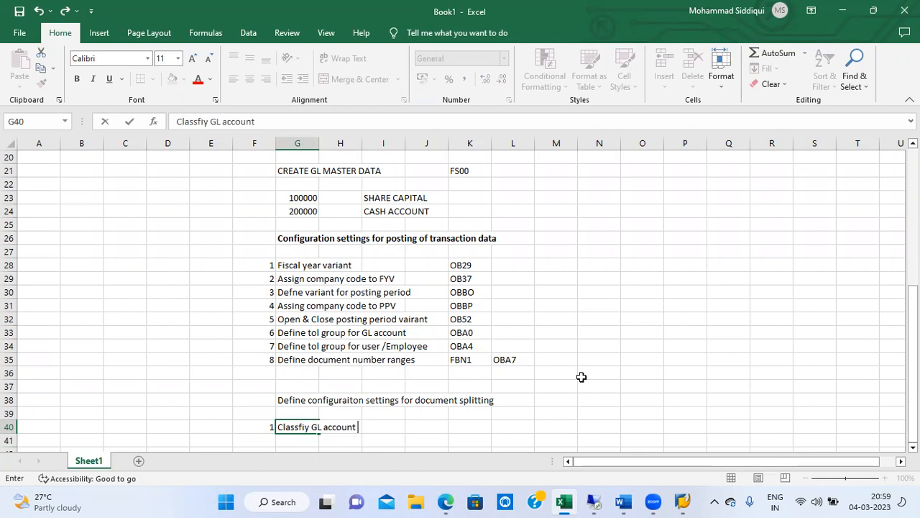
text(for doucment spli)
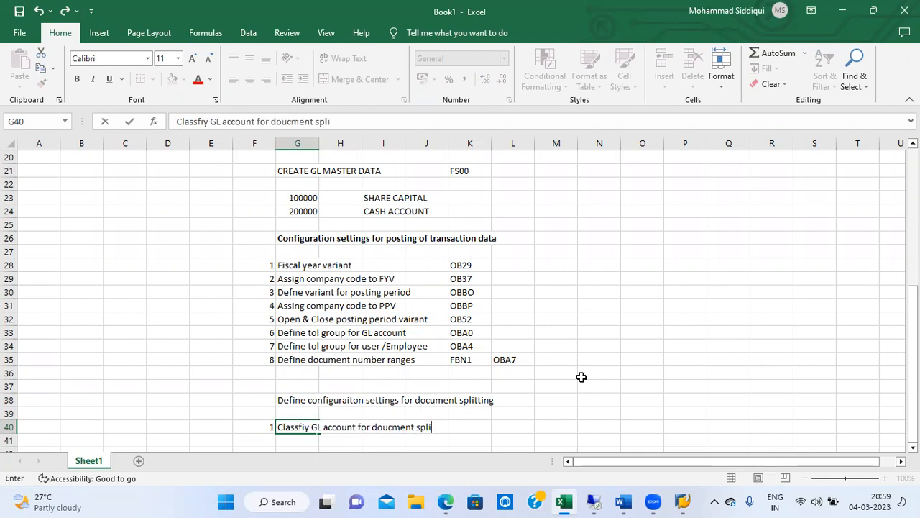
text(tting)
key(Return)
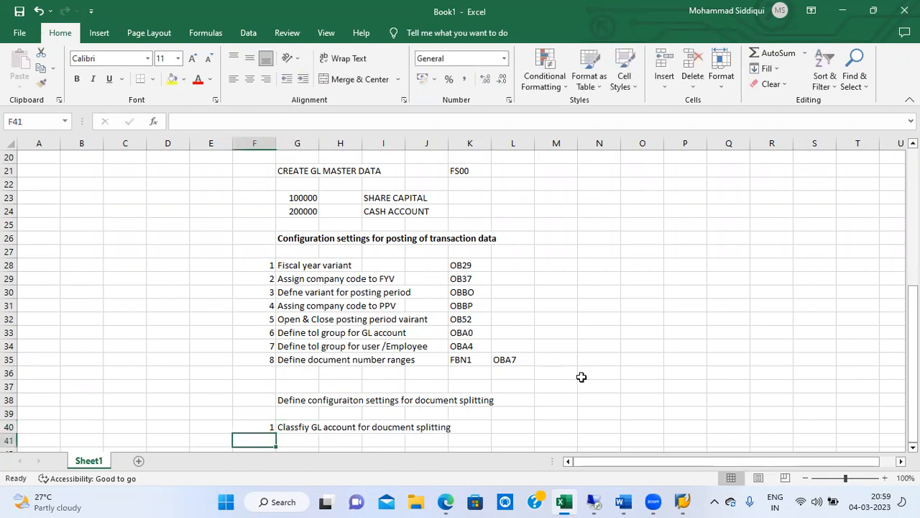
- Switch back to SAP, open transaction SPRO, and display the SAP Reference IMG
mouse_move(677, 502)
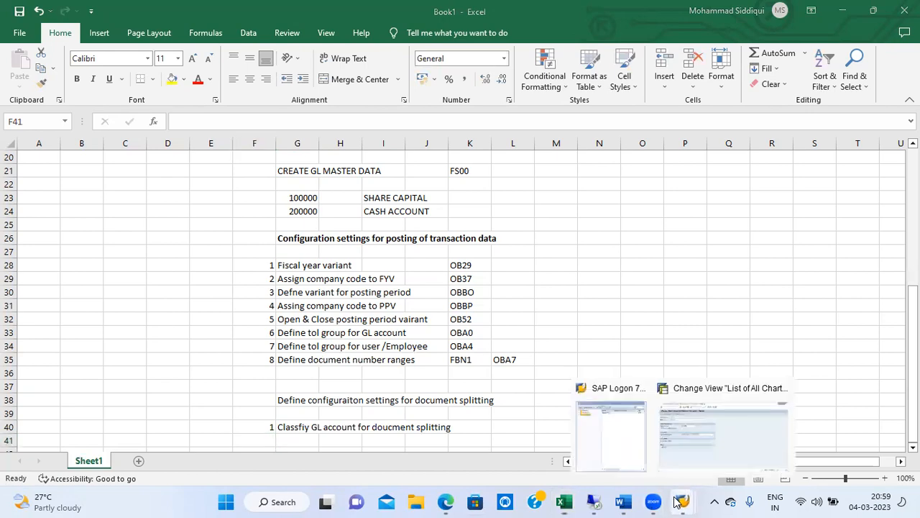
click(719, 428)
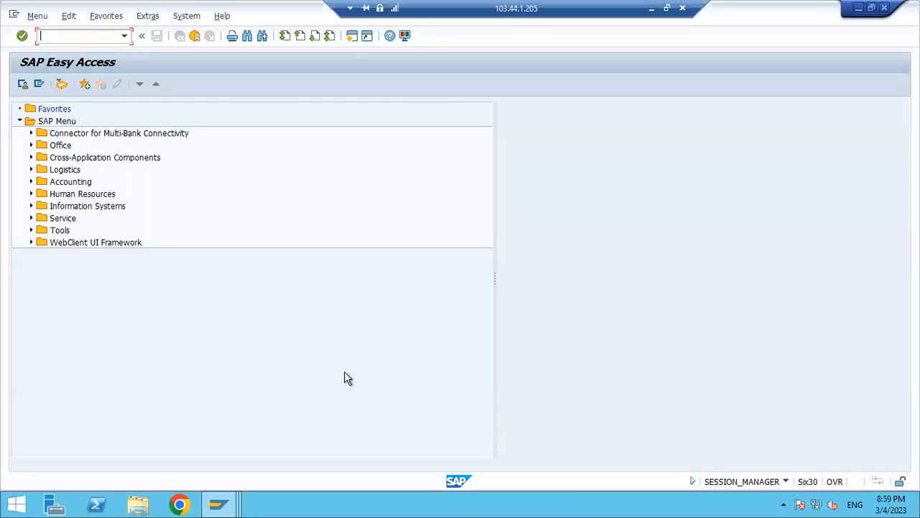
text(spro)
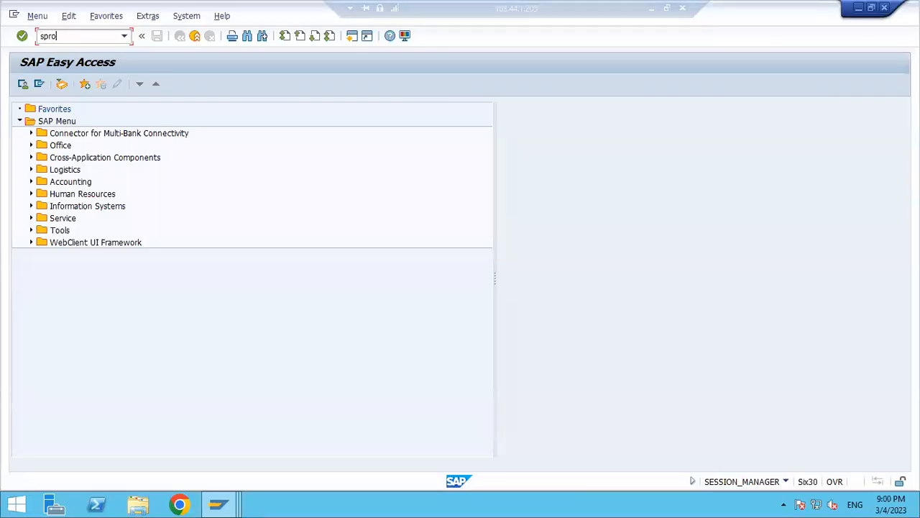
key(Return)
click(59, 86)
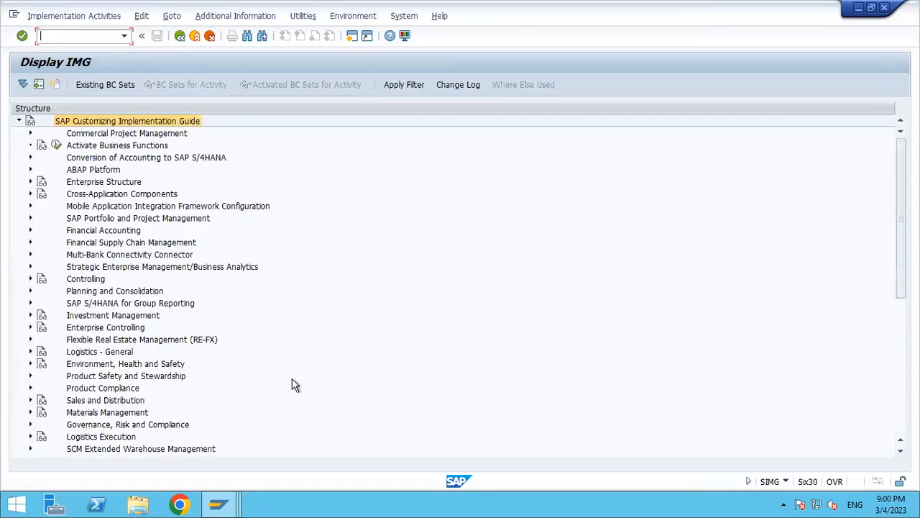
- Under Financial Accounting, General Ledger Accounting, Business Transactions, Document Splitting, select the Classify G/L Accounts for Document Splitting activity
click(140, 232)
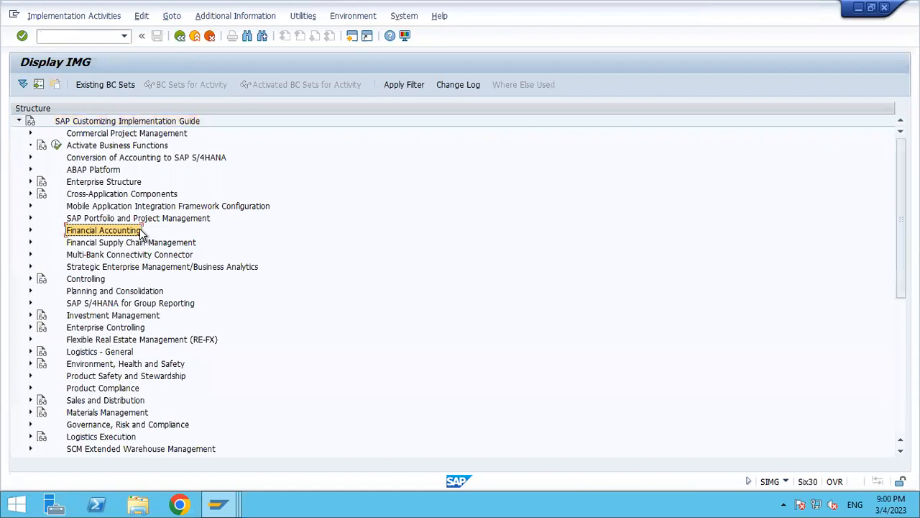
double_click(141, 232)
key(Down)
key(Down)
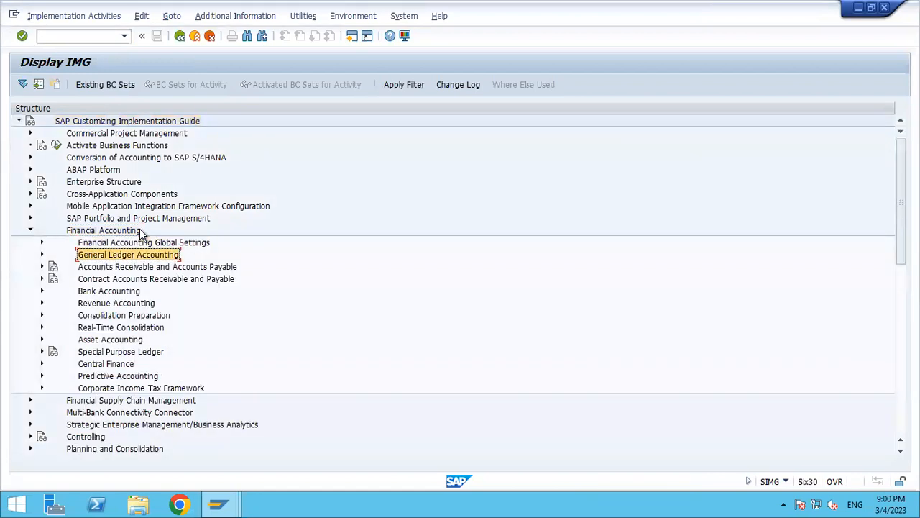
key(Right)
key(Down)
key(Down)
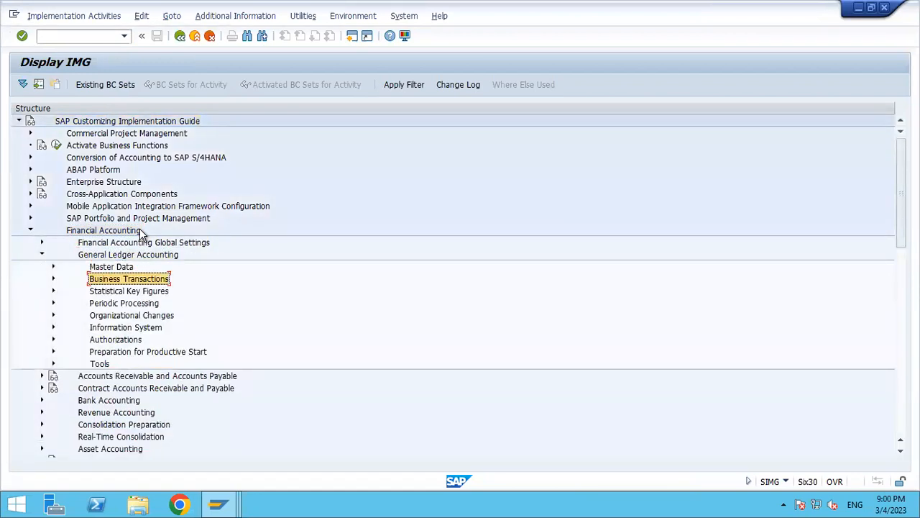
key(Right)
key(Down)
key(Down)
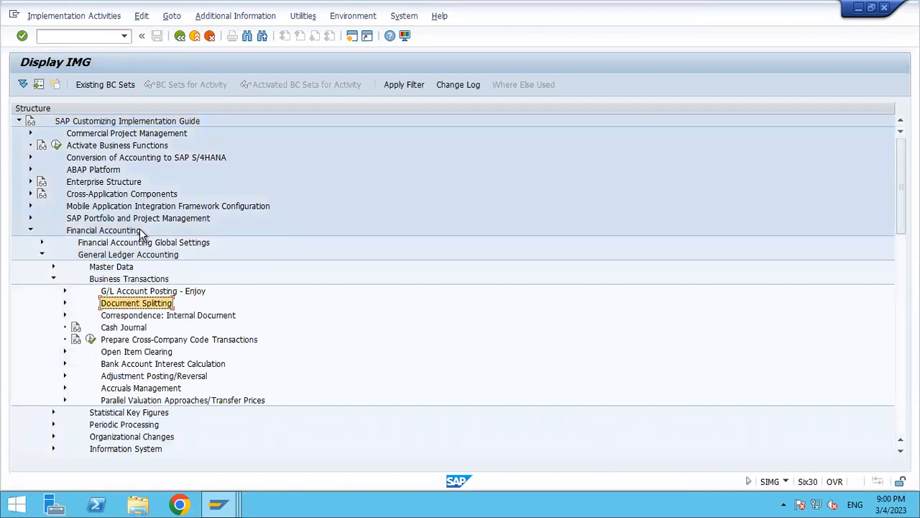
key(Right)
key(Down)
key(Down)
key(Down)
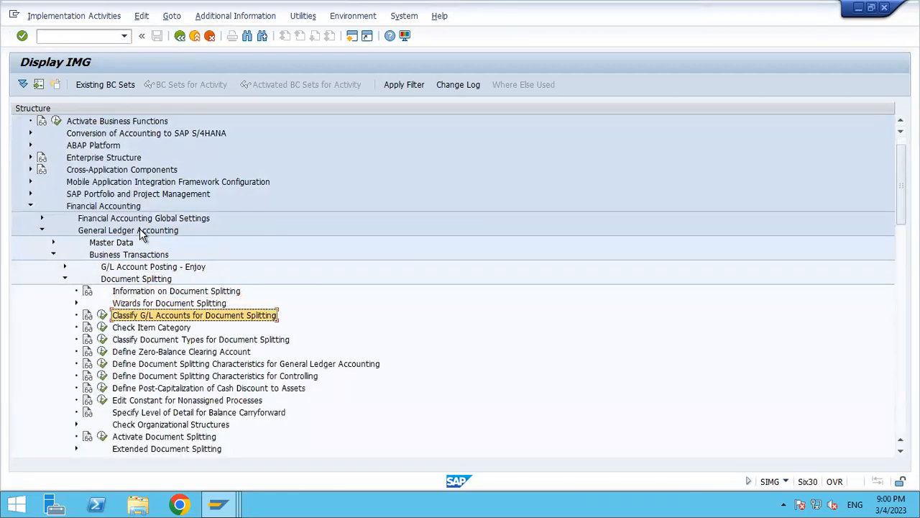
- Show the IMG Activity keys as additional information beside the IMG structure and widen that column to fit the full keys
click(229, 16)
mouse_move(254, 37)
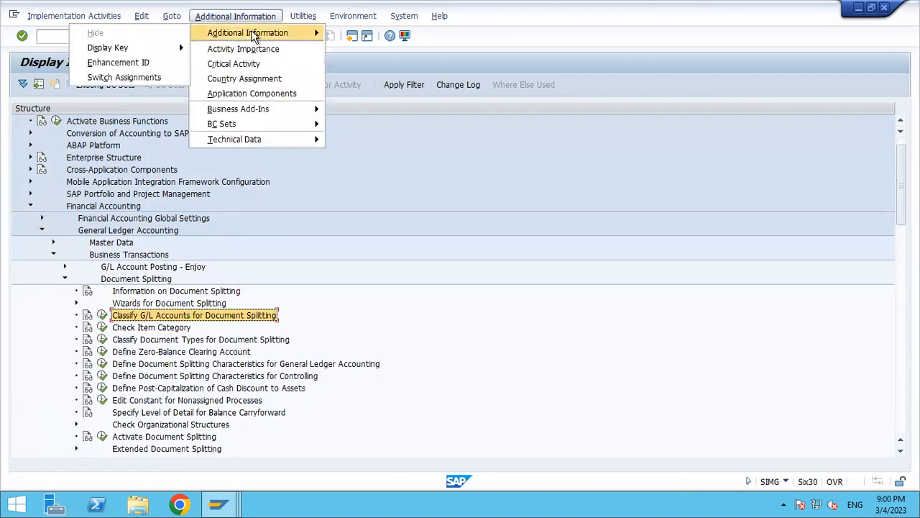
mouse_move(174, 50)
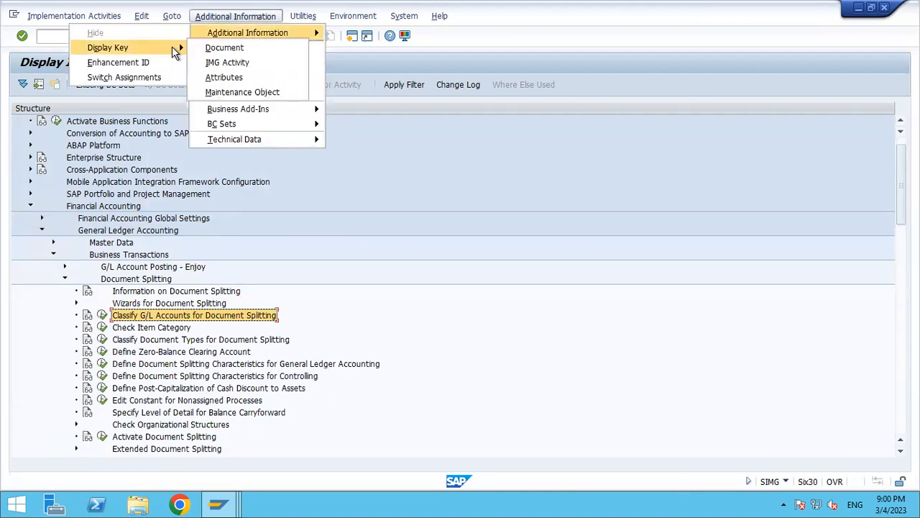
click(214, 63)
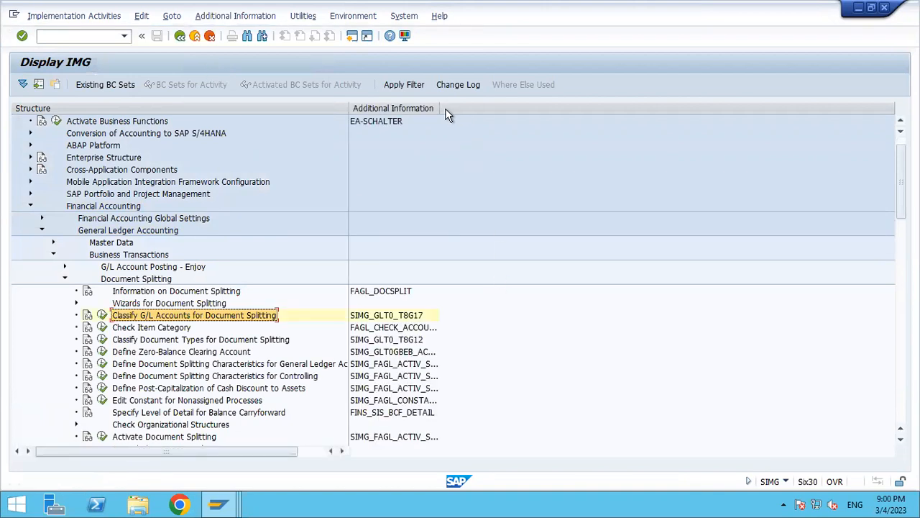
drag(440, 107, 473, 108)
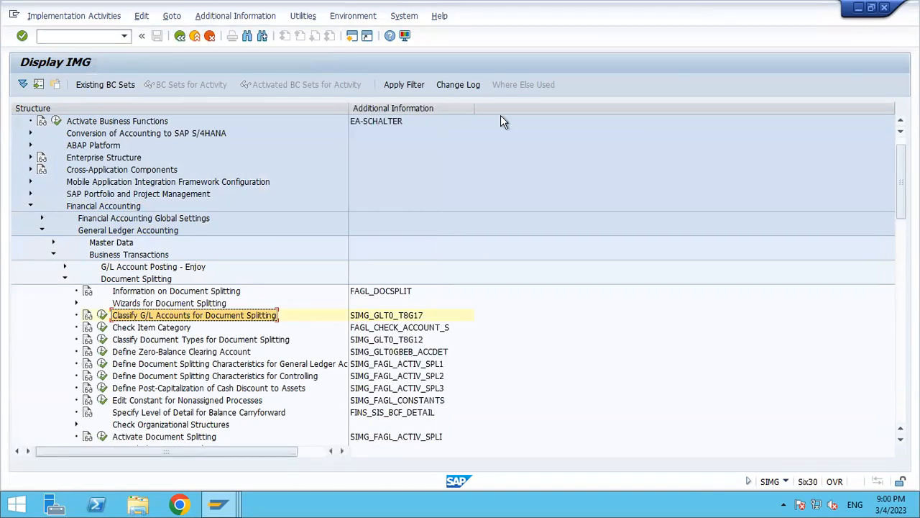
- Execute Classify G/L Accounts for Document Splitting for chart of accounts TA00 and add accounts 100000 to 199999 with category 01000, Balance Sheet Account
click(102, 317)
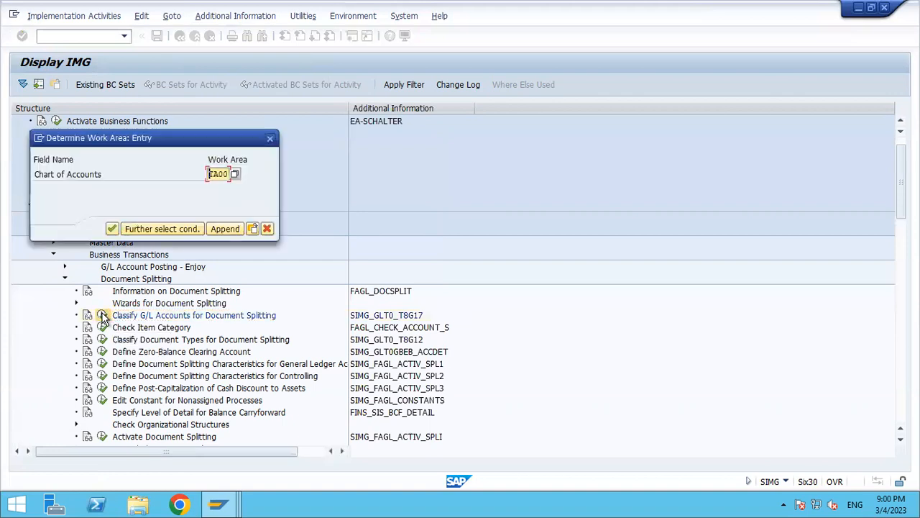
key(Return)
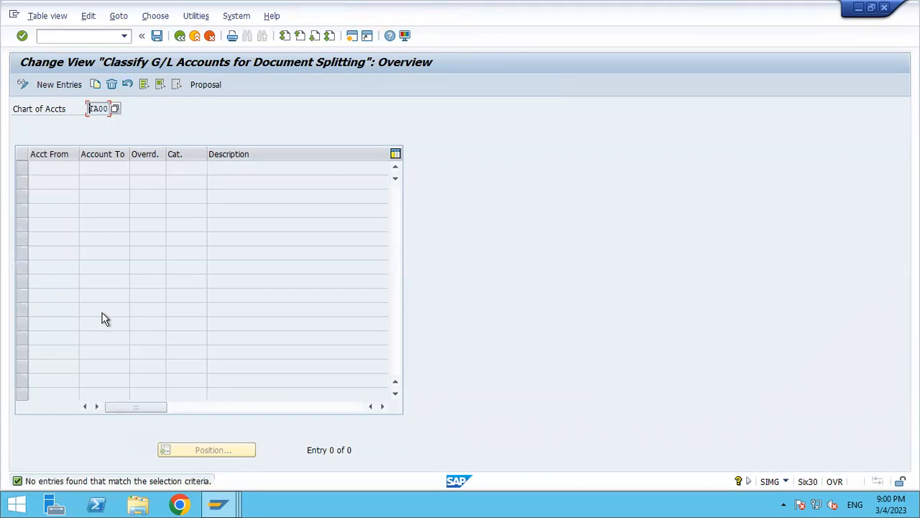
click(62, 84)
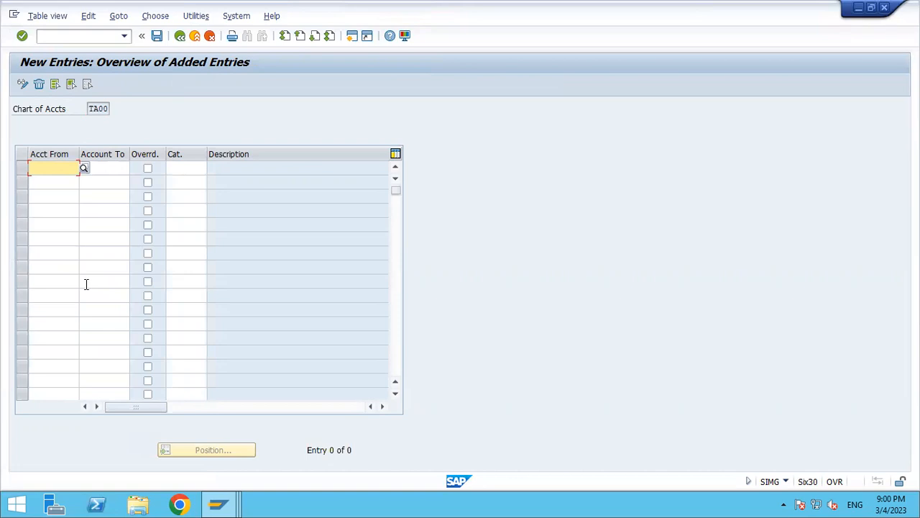
text(100000)
key(Tab)
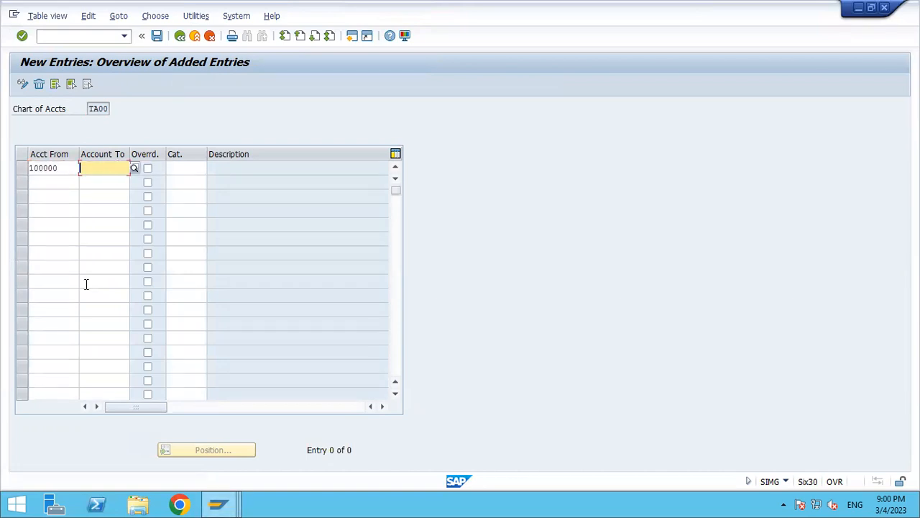
text(199999)
key(Tab)
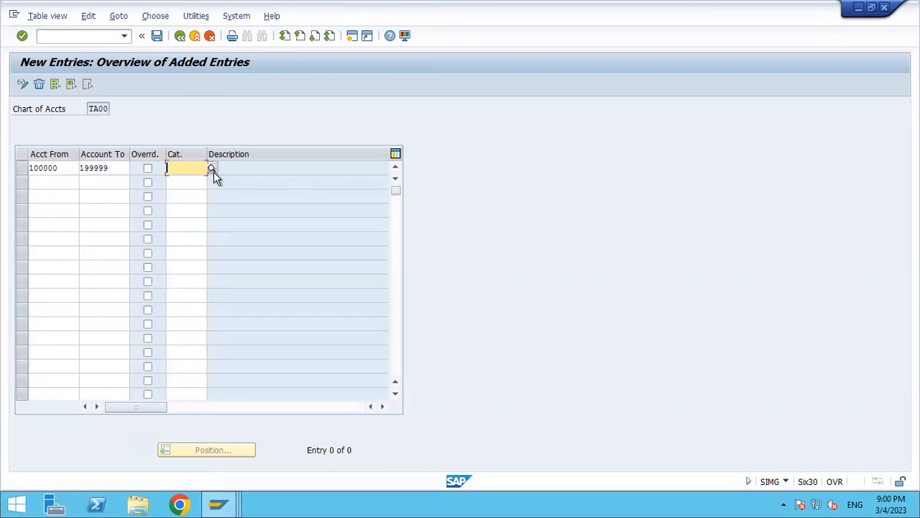
click(212, 169)
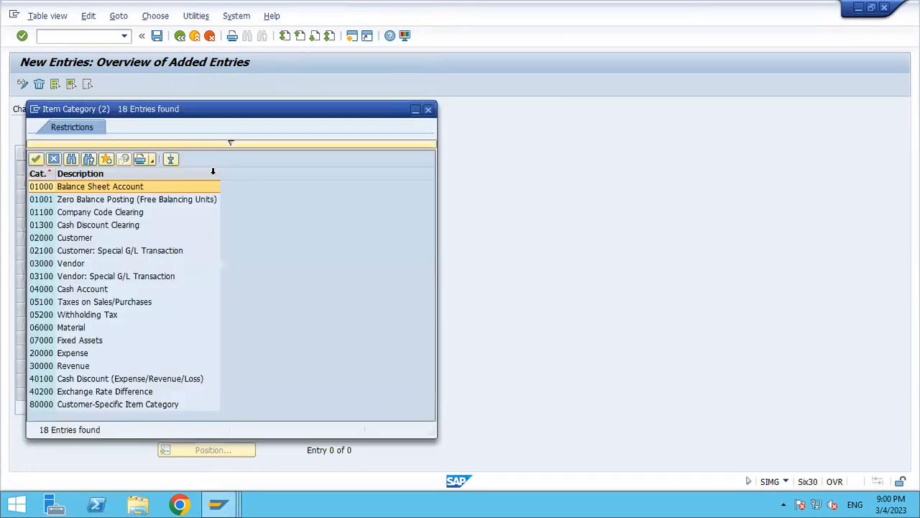
double_click(136, 187)
key(Return)
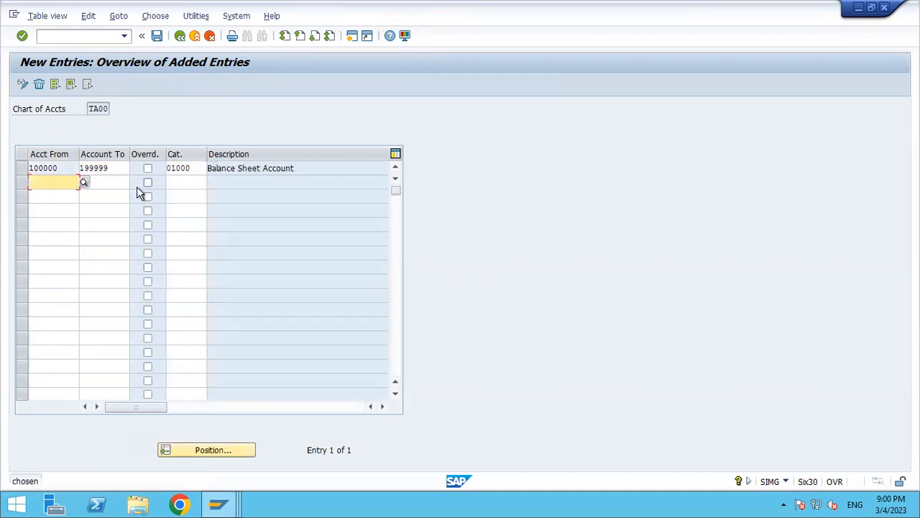
- Add the account range 200000 to 299999 with category 01000, Balance Sheet Account
text(200000)
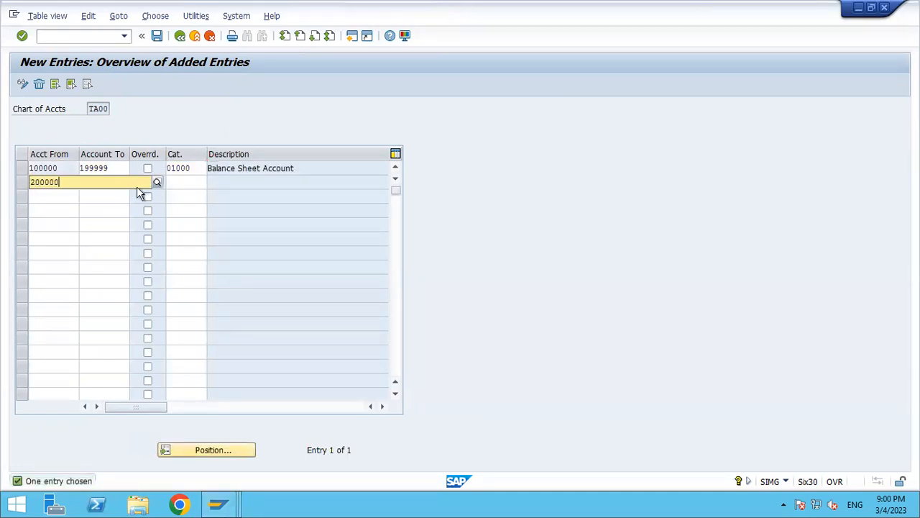
key(Tab)
text(2999)
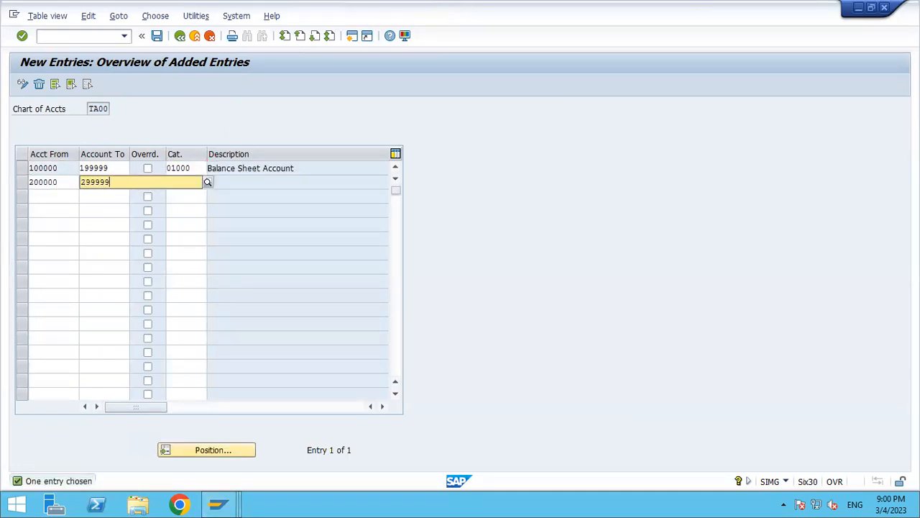
key(Tab)
click(212, 185)
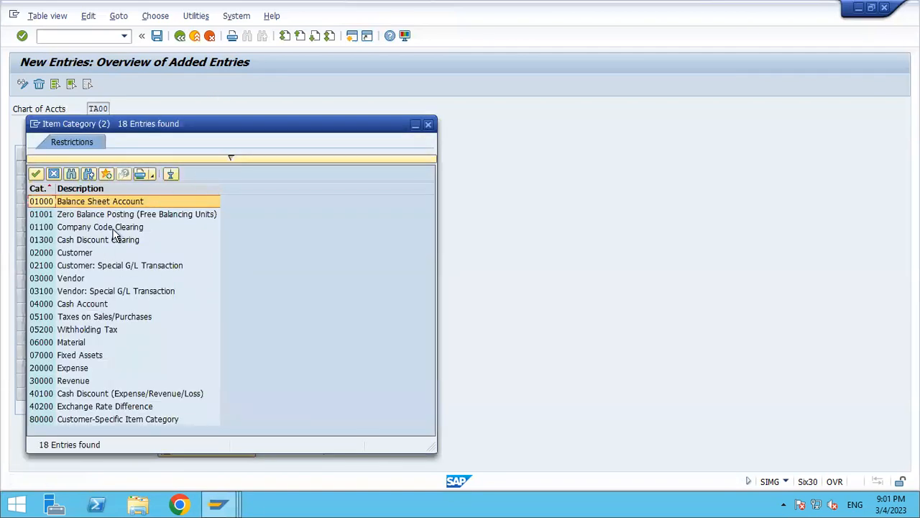
double_click(122, 204)
key(Return)
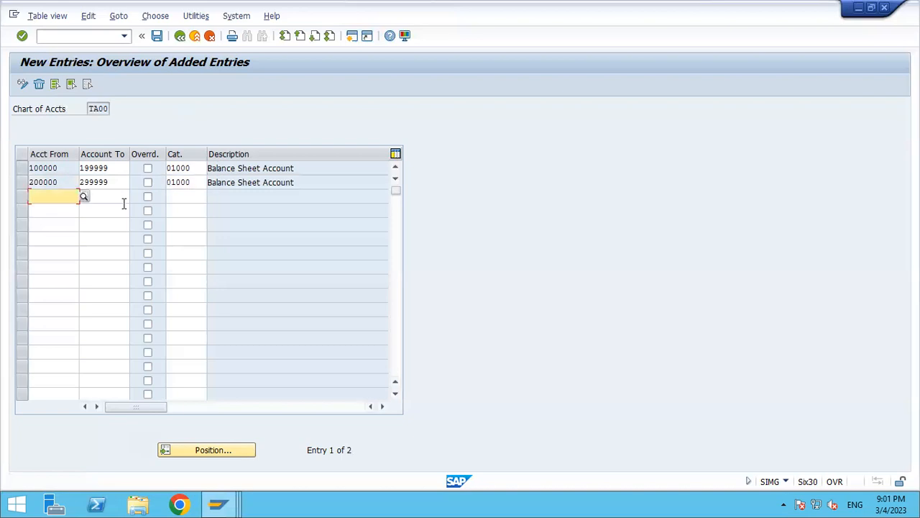
- Add the account range 300000 to 399999 with category 30000, Revenue
text(300000)
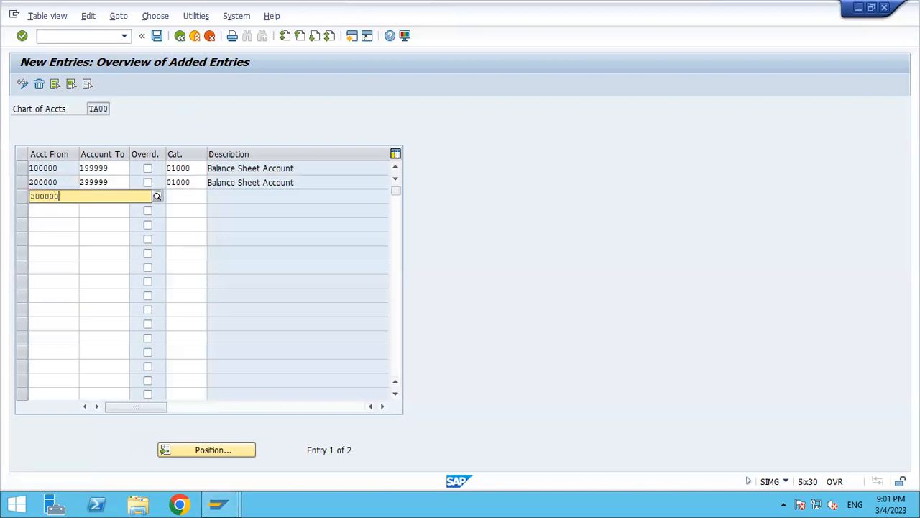
key(Tab)
text(3999)
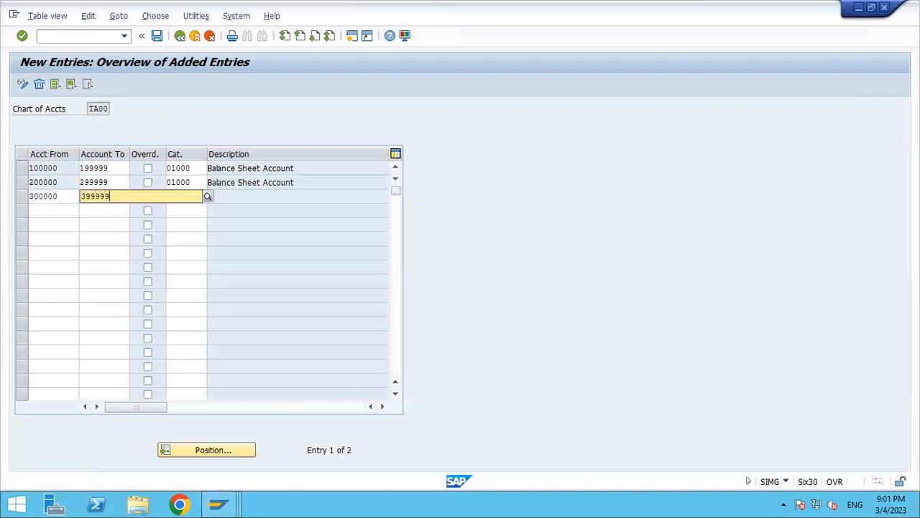
key(Tab)
key(Tab)
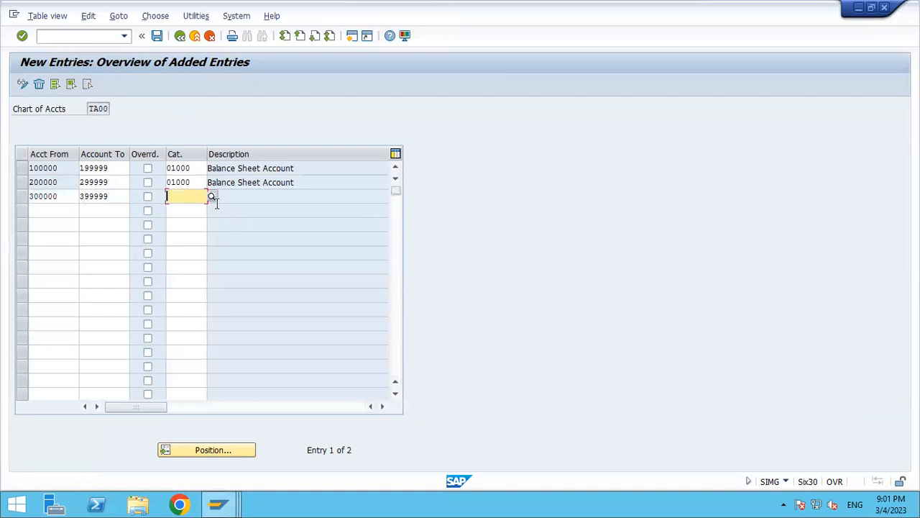
click(211, 196)
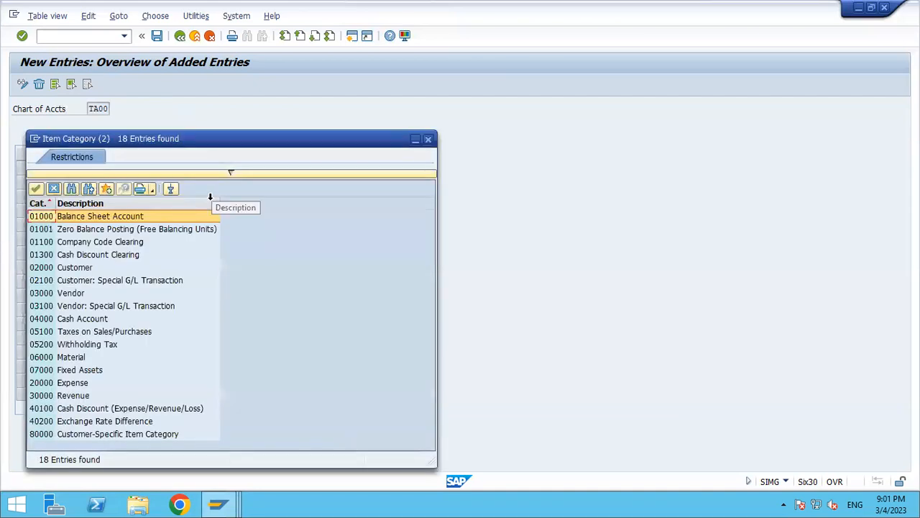
double_click(71, 396)
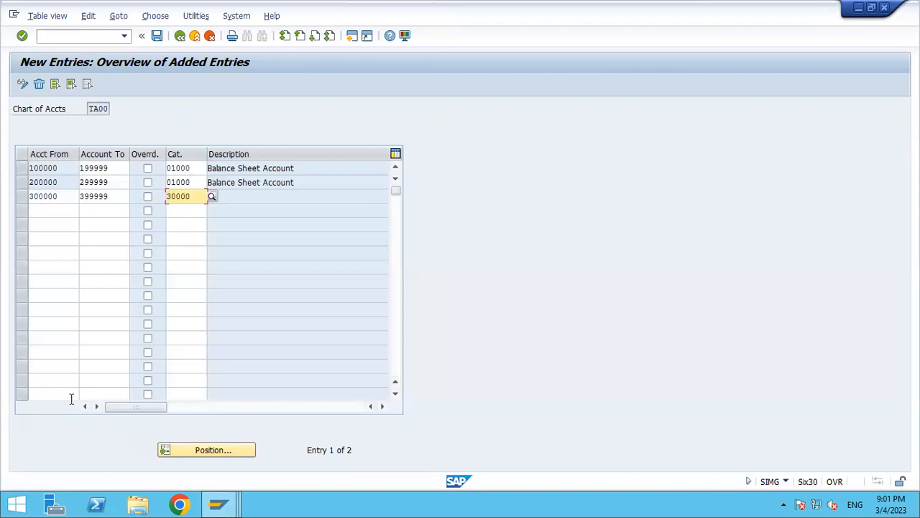
- Add the account range 400000 to 499999 with category 20000, Expense, and validate the entries
click(55, 214)
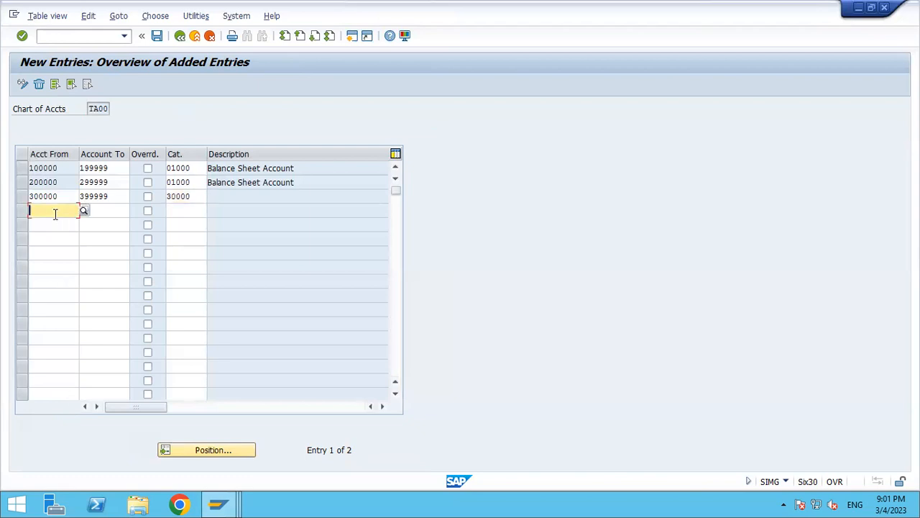
text(400000)
key(Tab)
text(499999)
key(Tab)
key(Tab)
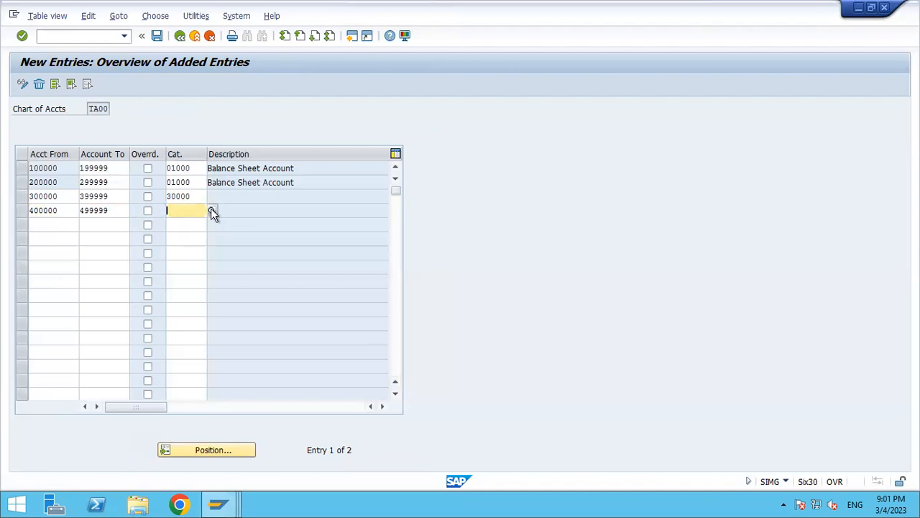
click(212, 210)
key(Down)
key(Down)
key(Down)
key(Down)
key(Down)
key(Down)
key(Down)
key(Down)
key(Down)
key(Down)
key(Down)
key(Down)
key(Down)
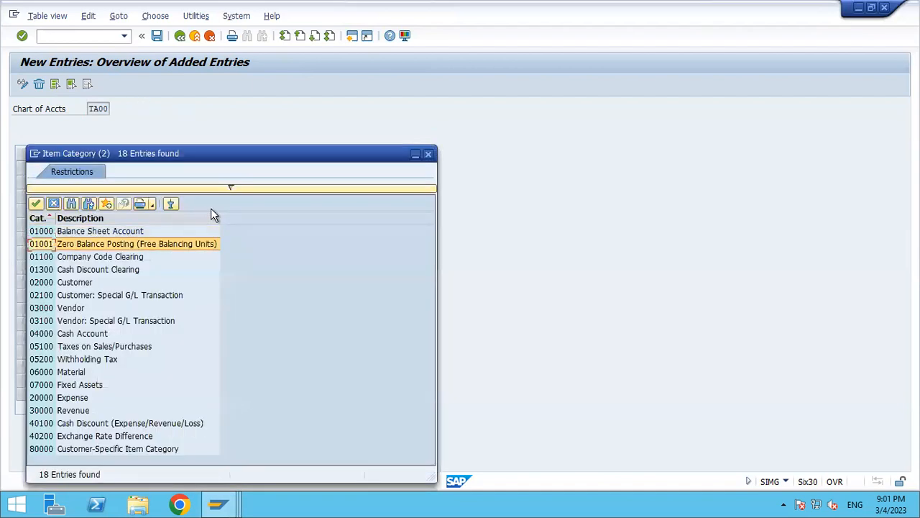
key(Return)
key(Return)
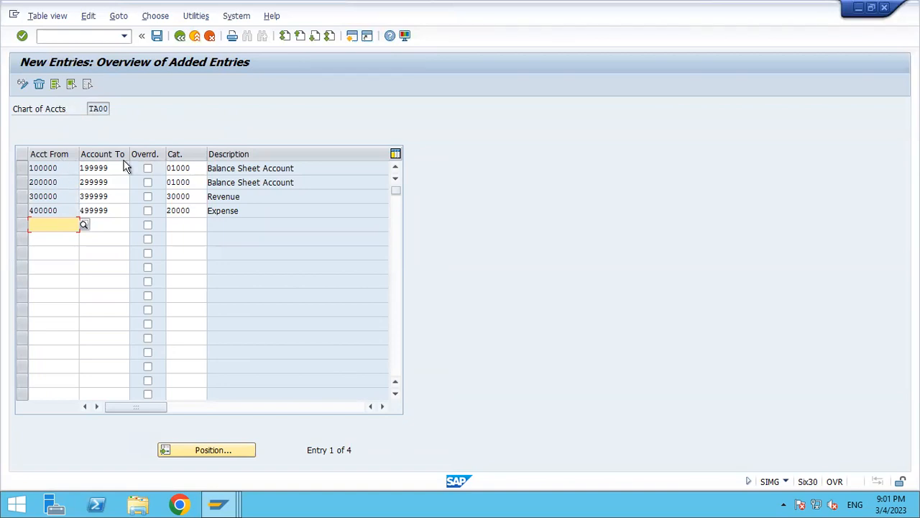
- Save the G/L account classifications for document splitting and return to the IMG structure
click(156, 36)
click(199, 229)
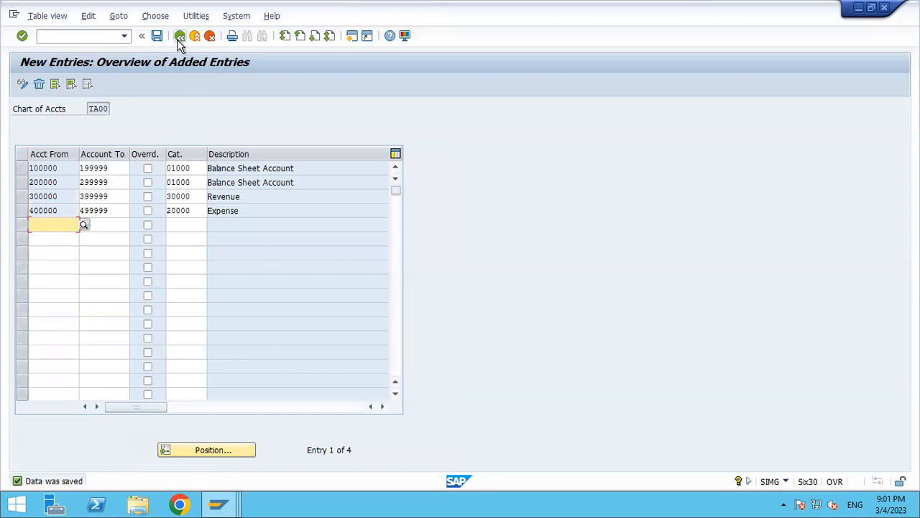
click(180, 38)
click(180, 37)
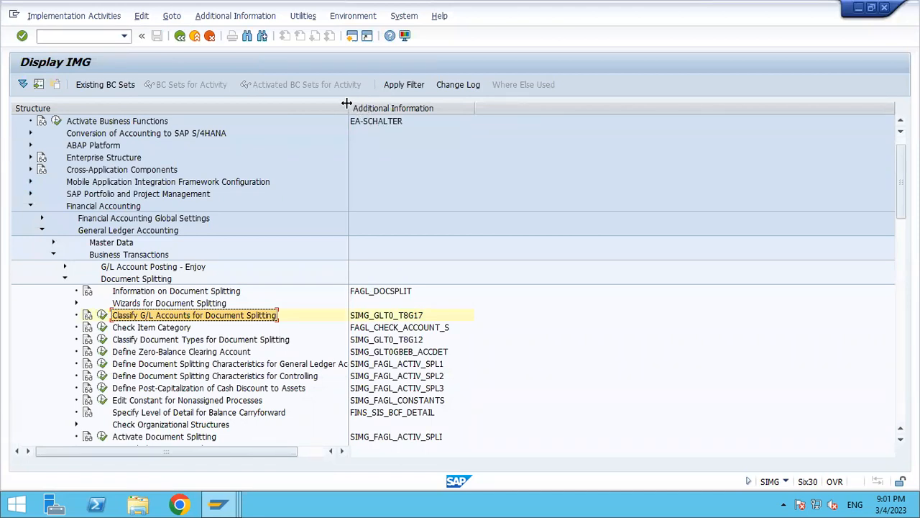
- Copy the activity name "Define Document Splitting Characteristics for General Ledger Accounting" from the IMG into the Excel checklist as item 2 in F41 and G41
drag(346, 103, 437, 104)
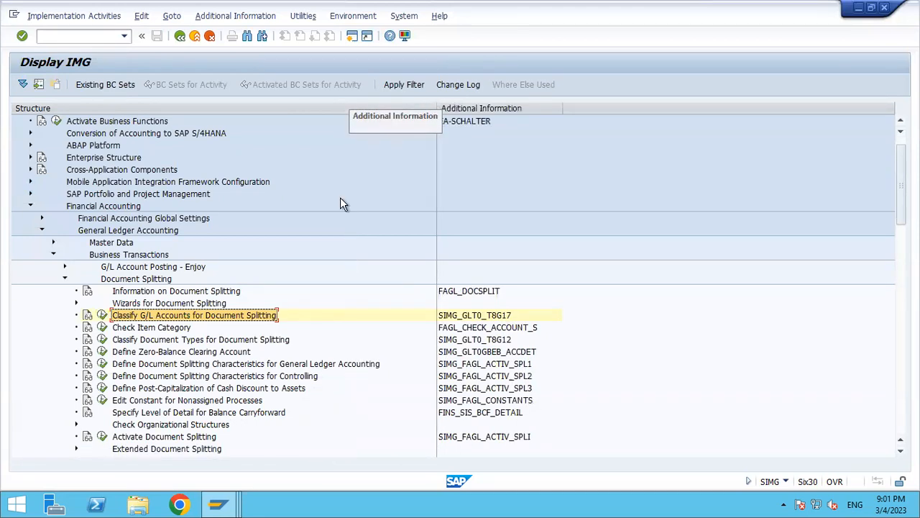
click(232, 365)
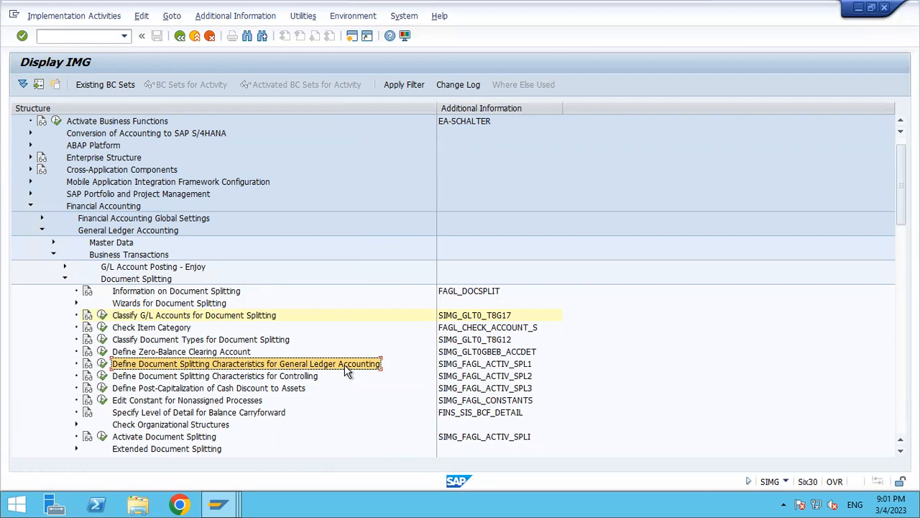
mouse_move(614, 11)
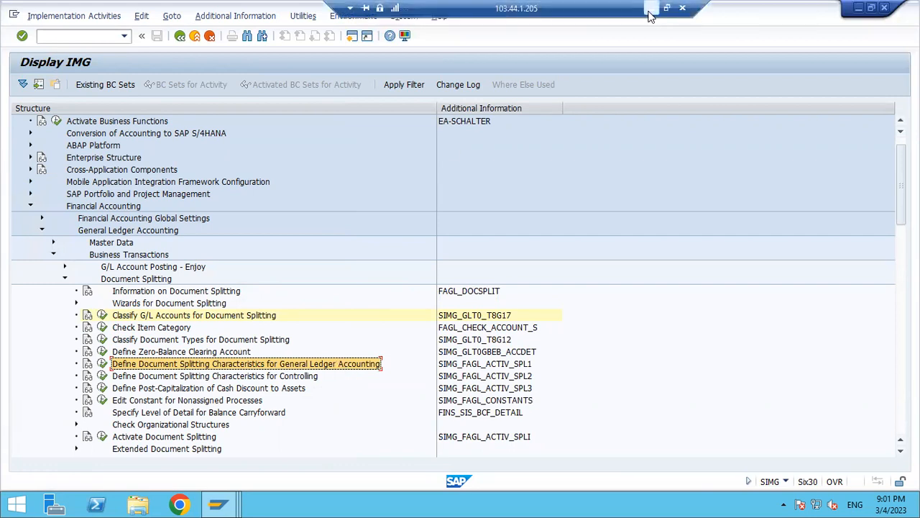
click(650, 9)
text(2)
key(Tab)
text(Define Document Splitting Characteristics for General Ledger Accounting)
scroll(523, 165, down, 1)
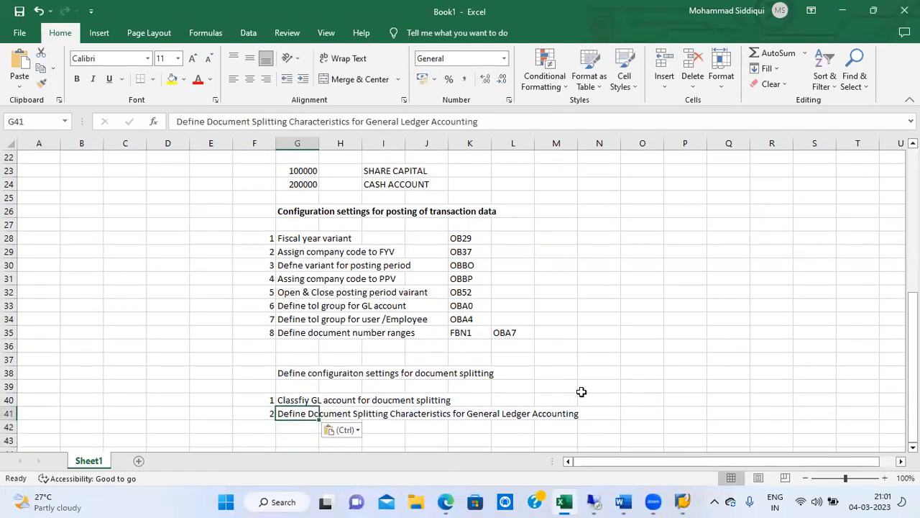
- In SAP, open the document splitting characteristics for General Ledger Accounting, save them to the RELIANCE GROUP OF COMPANIES request and return to the IMG
click(594, 502)
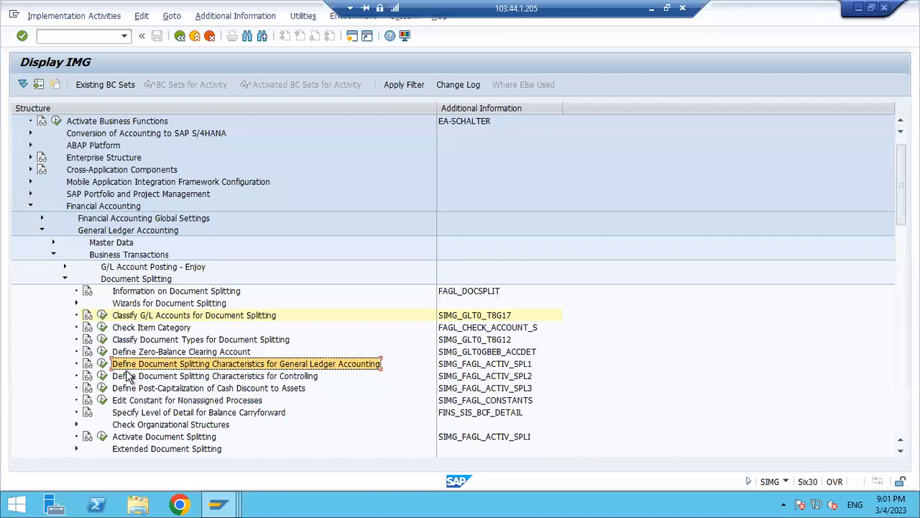
click(103, 364)
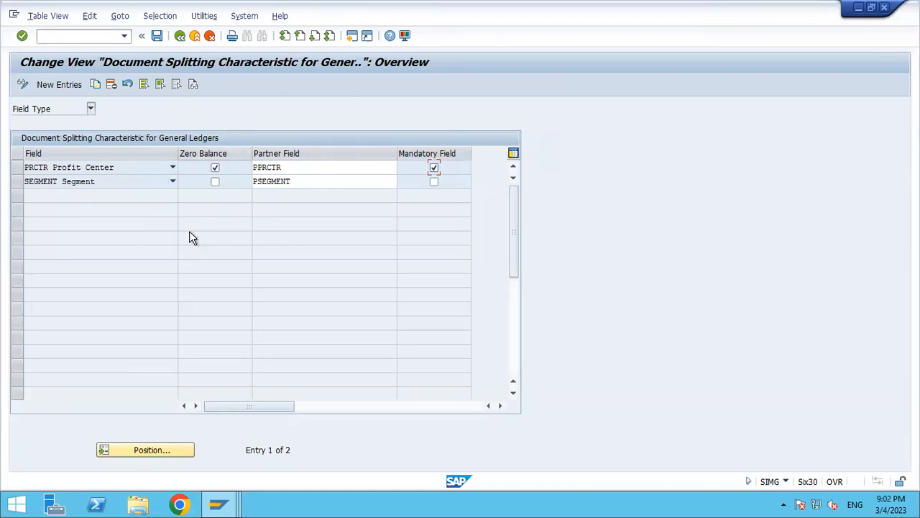
click(156, 35)
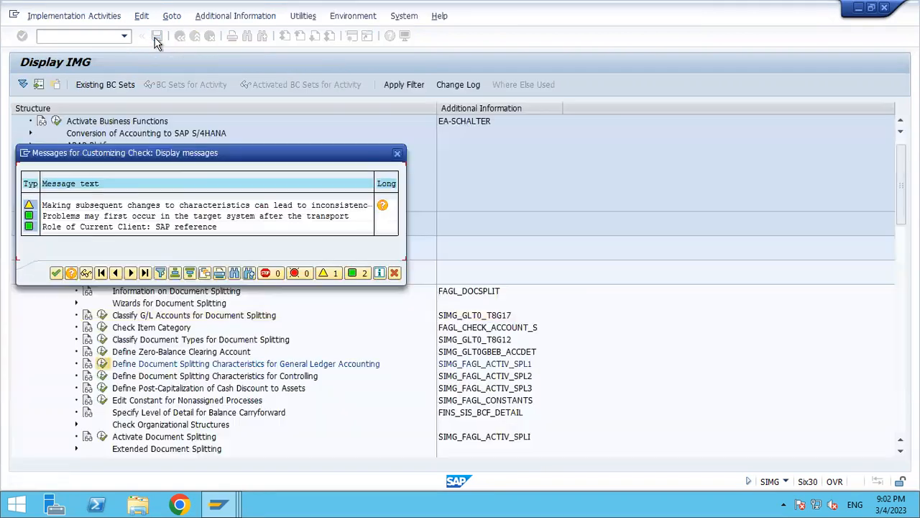
click(56, 273)
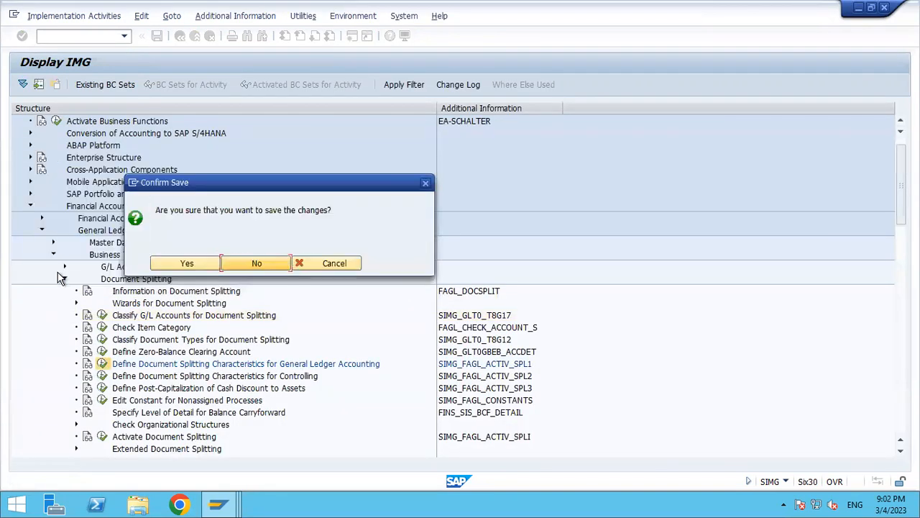
click(187, 264)
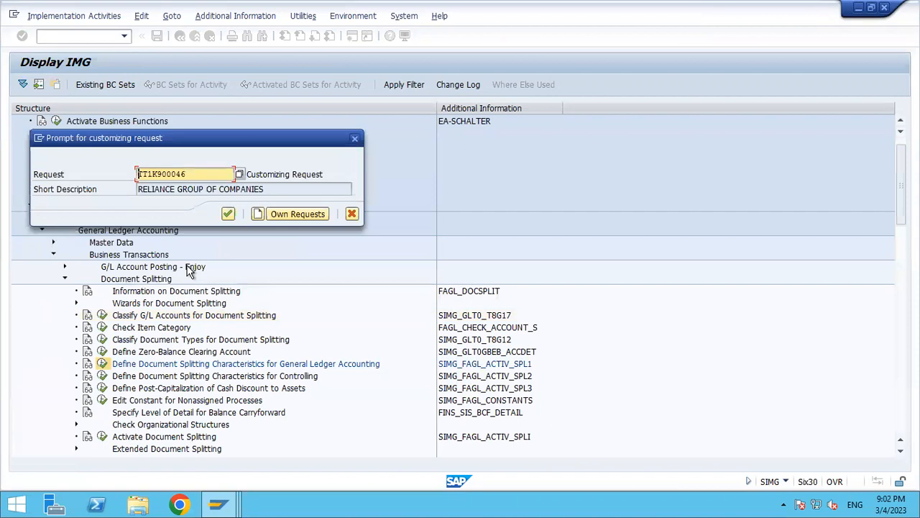
click(229, 215)
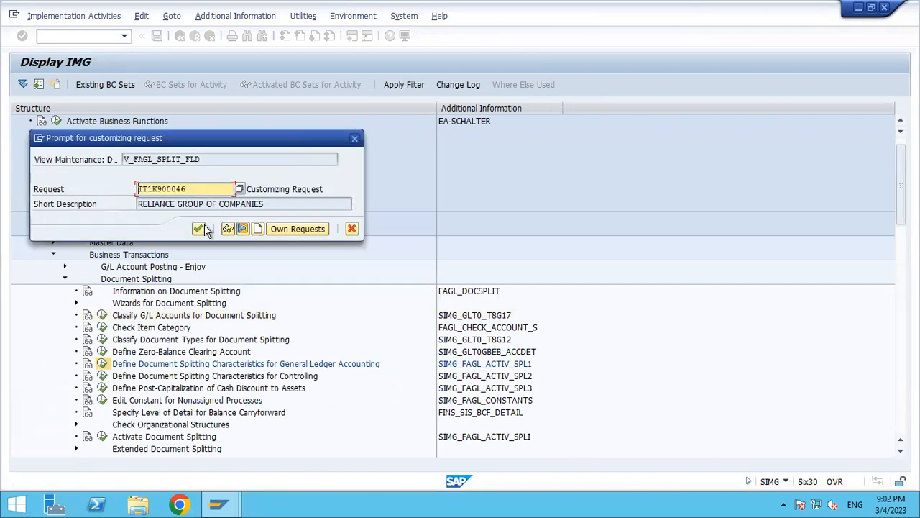
click(201, 228)
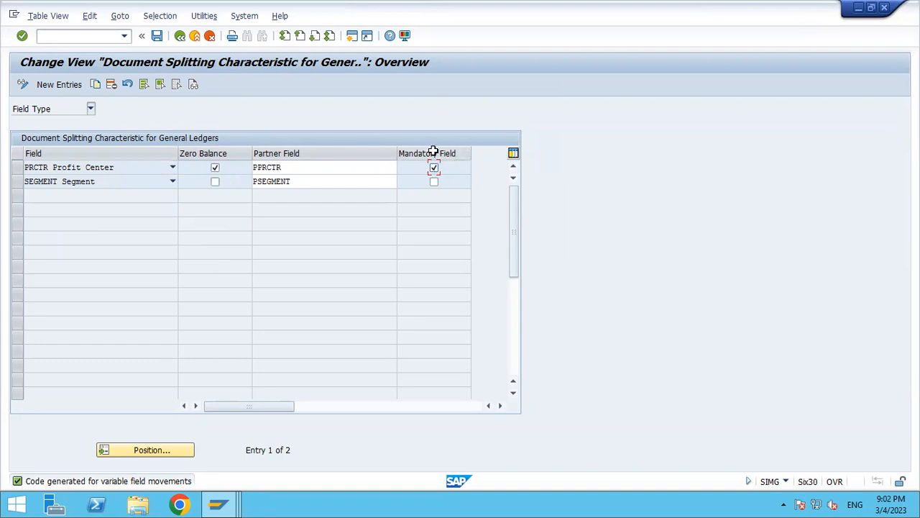
click(181, 40)
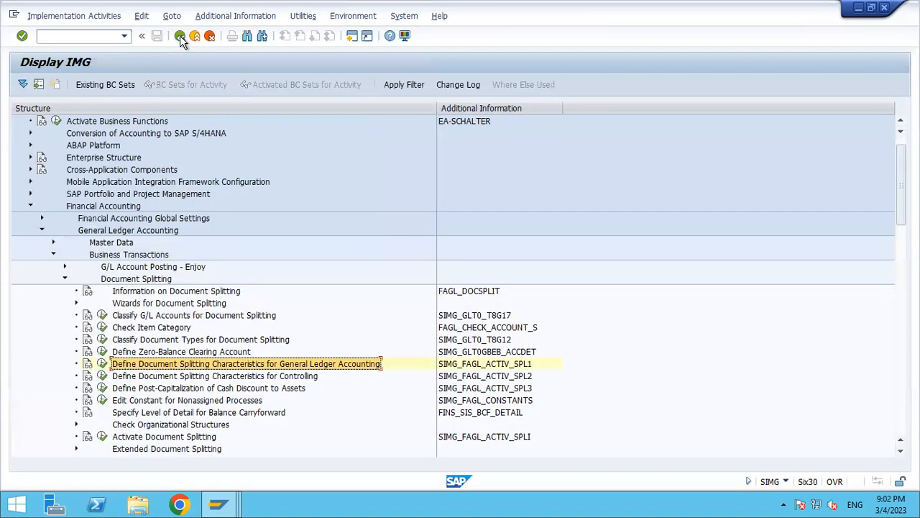
- In Activate Document Splitting, disable Standard A/C Assignment, clear its constant, save to the RELIANCE GROUP OF COMPANIES request and return to the IMG
click(154, 437)
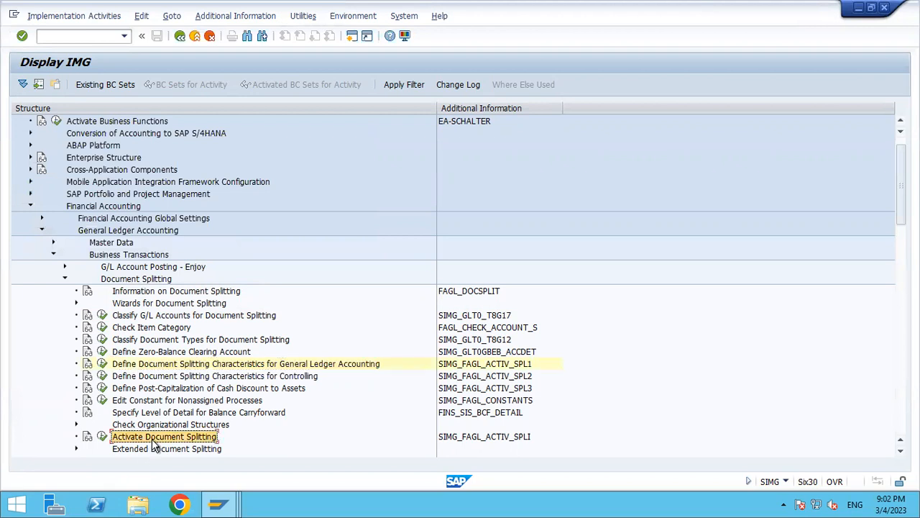
click(102, 437)
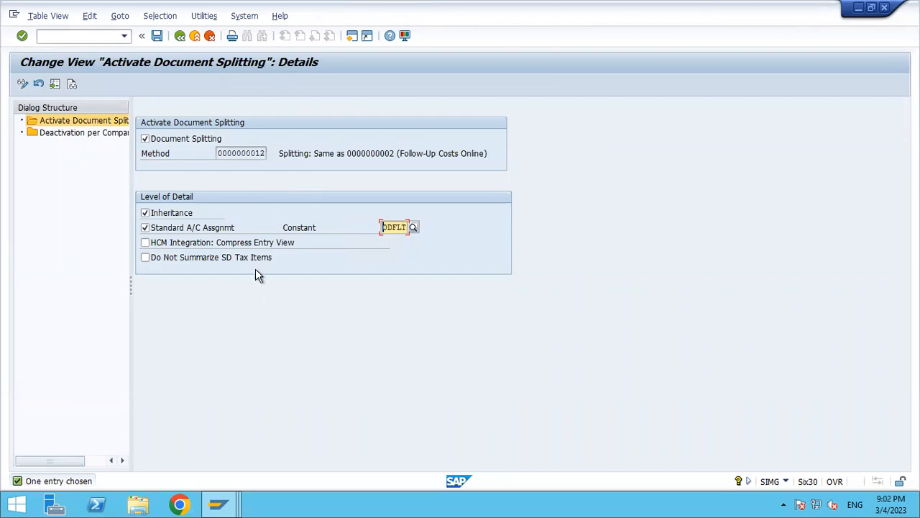
click(146, 229)
click(385, 228)
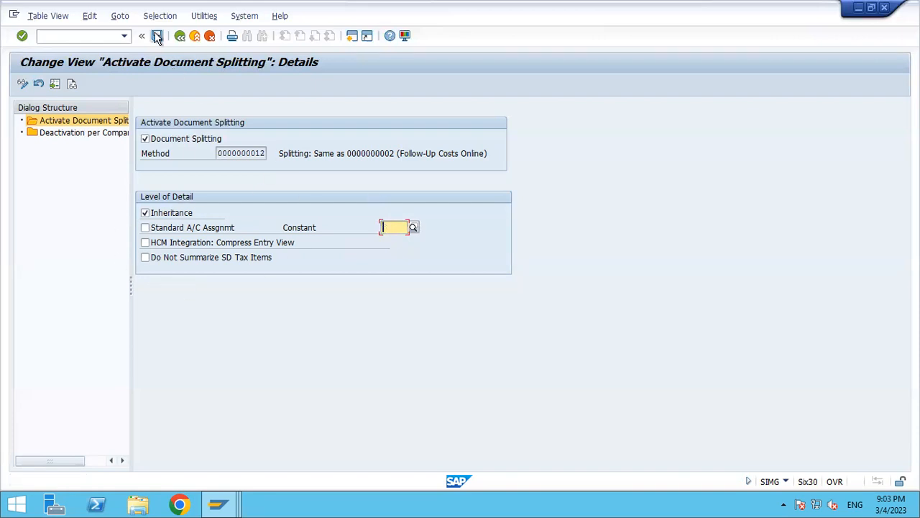
click(157, 38)
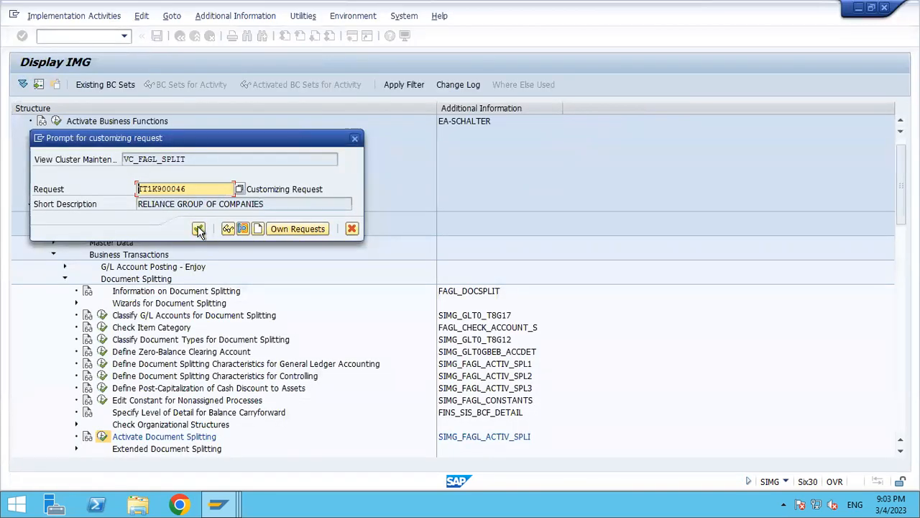
click(199, 229)
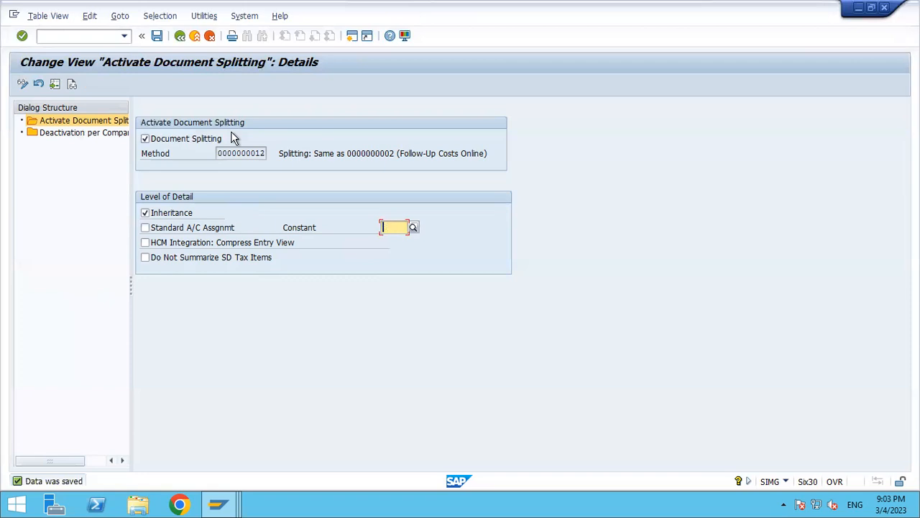
click(180, 36)
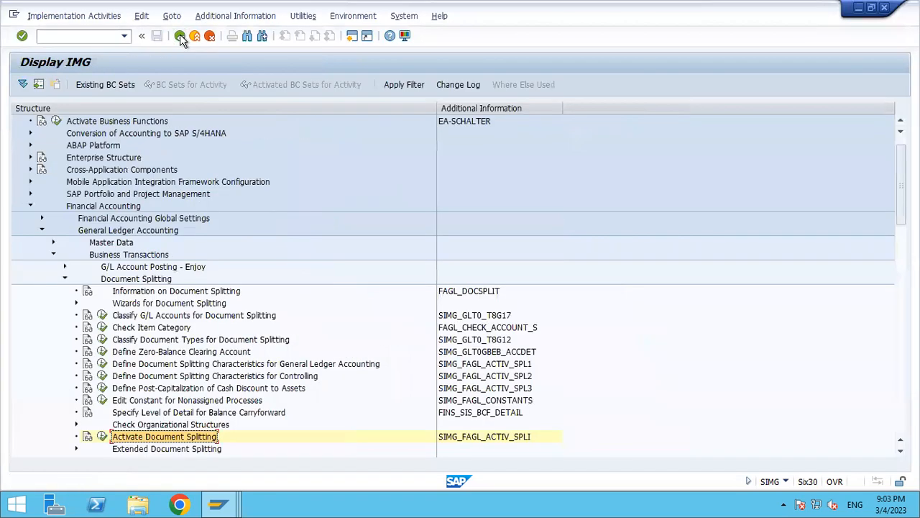
- Collapse the IMG structure from Document Splitting up through Business Transactions and General Ledger Accounting to the Financial Accounting node
key(Down)
key(Down)
key(Down)
key(Down)
key(Down)
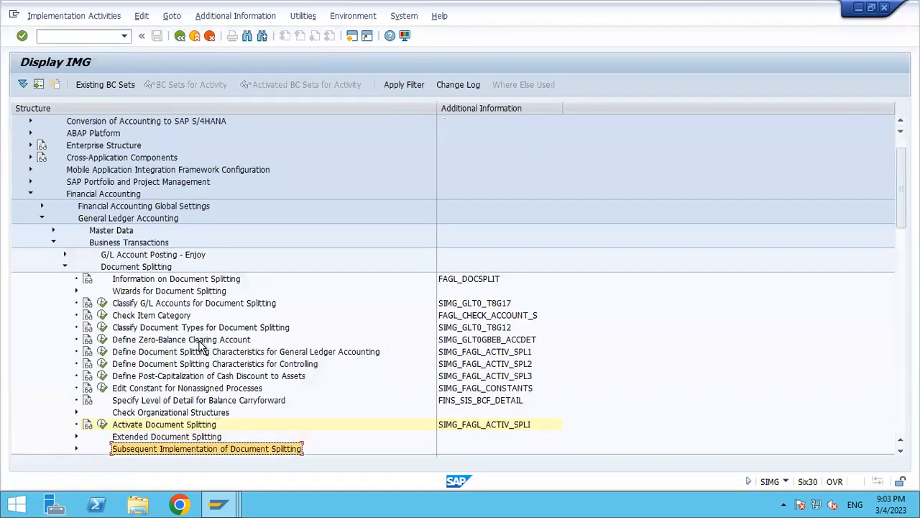
key(Up)
key(Up)
key(Up)
key(Up)
key(Up)
key(Up)
key(Up)
key(Up)
key(Up)
key(Up)
key(Up)
key(Up)
key(Up)
key(Up)
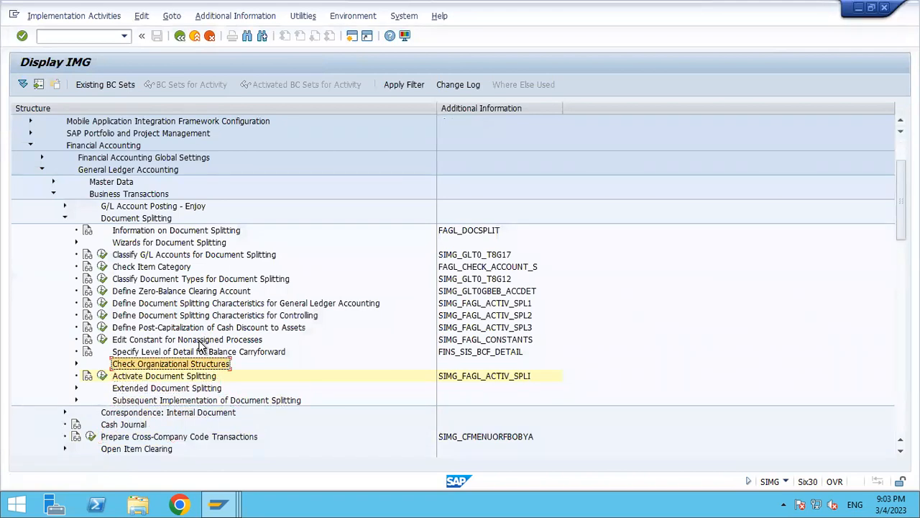
key(Up)
key(Up)
key(Up)
key(Up)
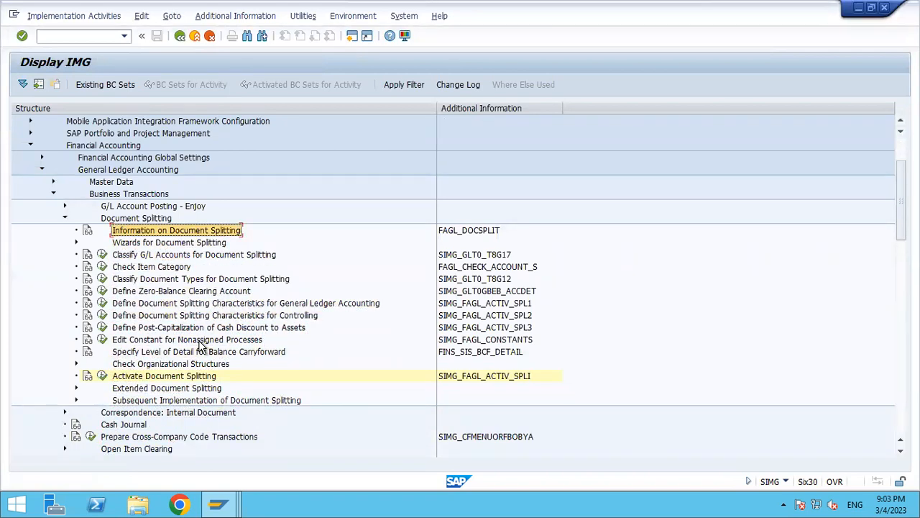
key(Left)
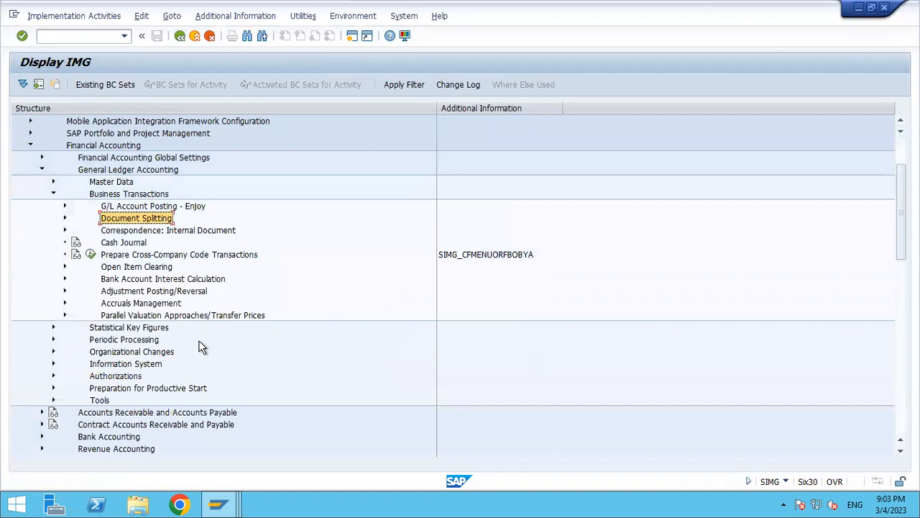
key(Up)
key(Up)
key(Up)
key(Up)
key(Up)
key(Up)
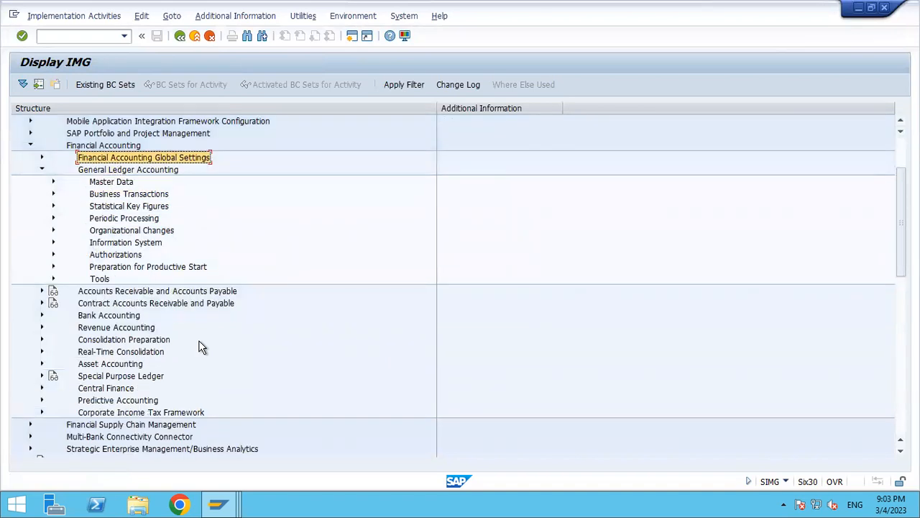
key(Left)
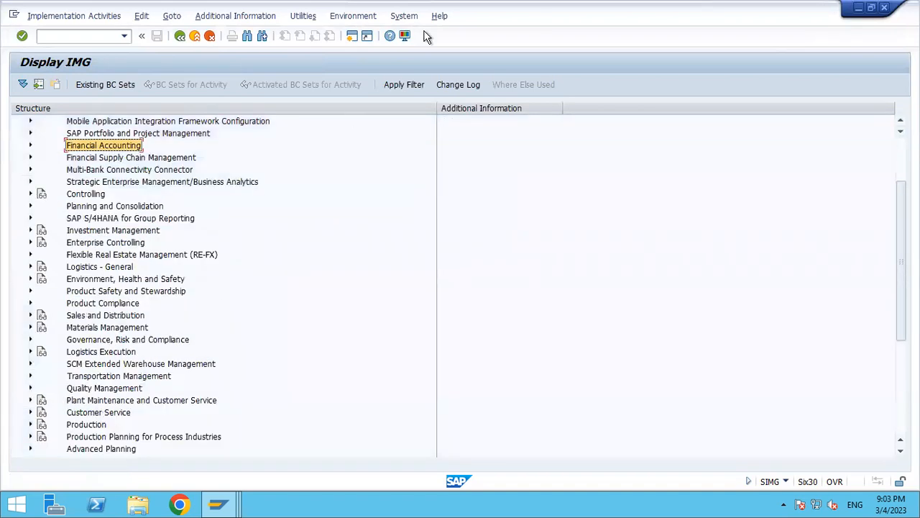
- Switch to the Excel checklist and enter the heading "Configuraiton settings for controlling area" in G44
click(651, 7)
key(Down)
key(Down)
key(Down)
key(Down)
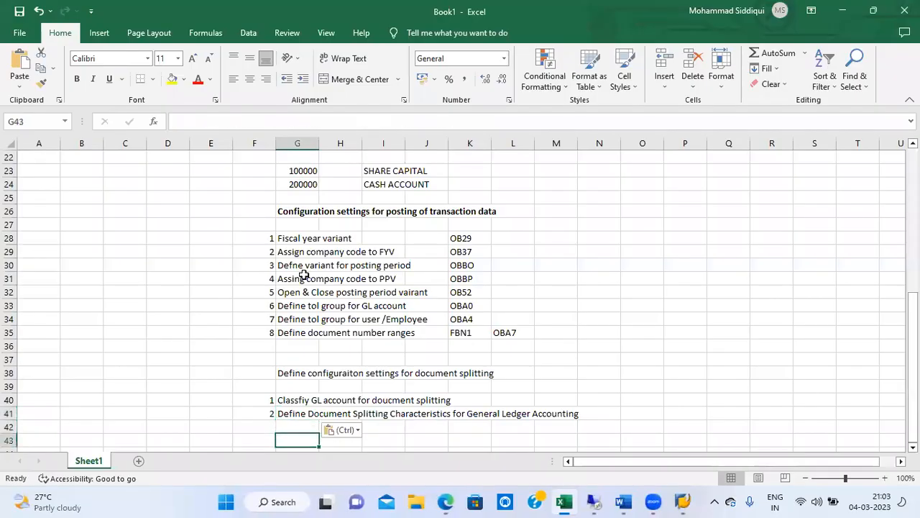
key(Up)
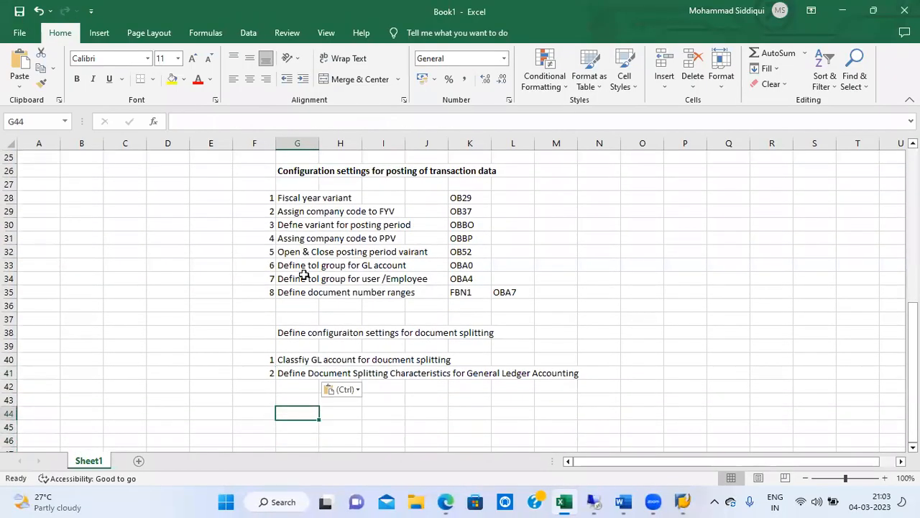
text(Configuraiton settings for )
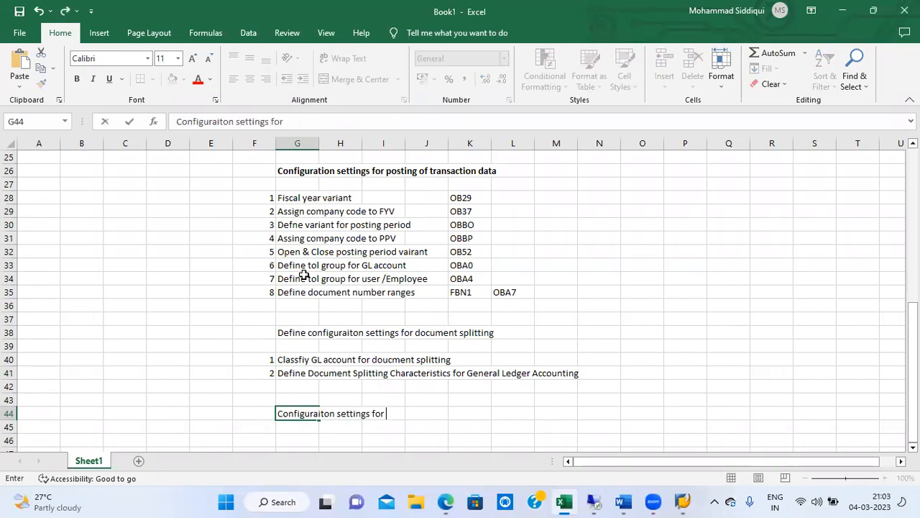
text(controlling area)
key(Return)
key(Return)
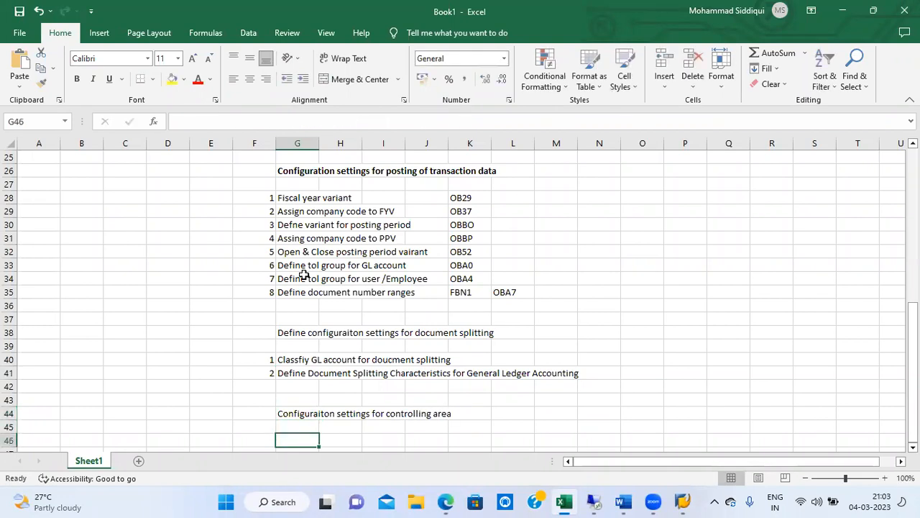
- Add item 1 in F46 with the description "Define Controlling" in G46
key(Left)
text(1)
key(Tab)
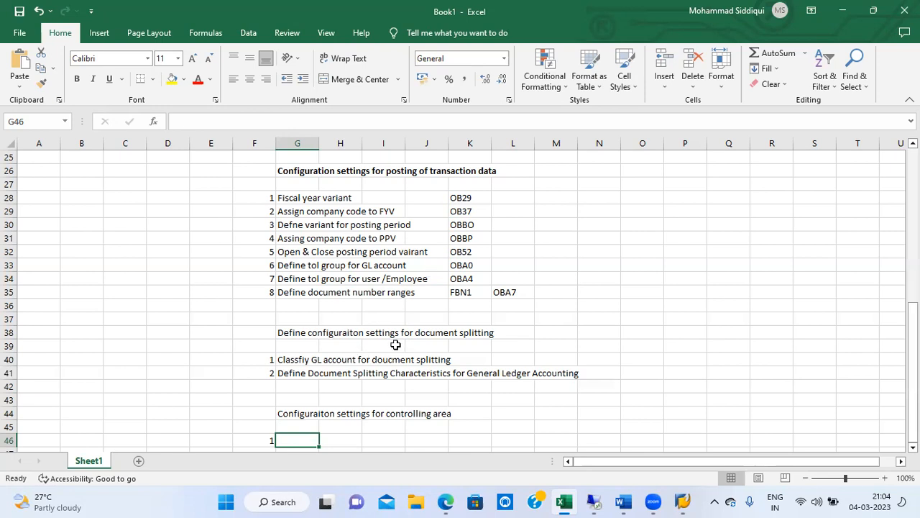
click(300, 374)
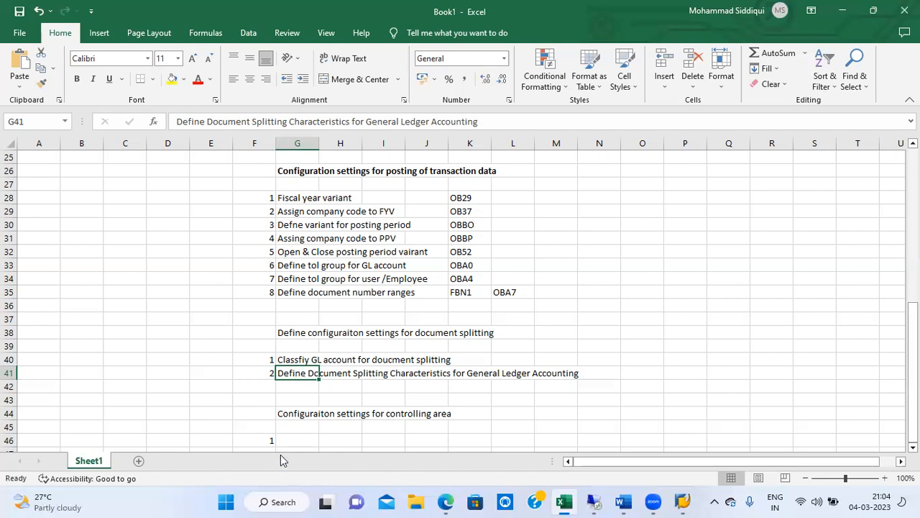
click(324, 414)
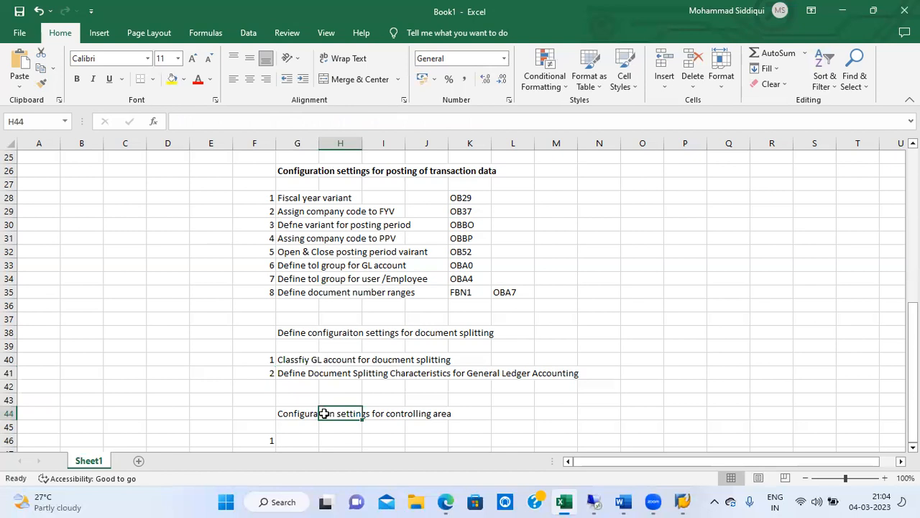
click(290, 437)
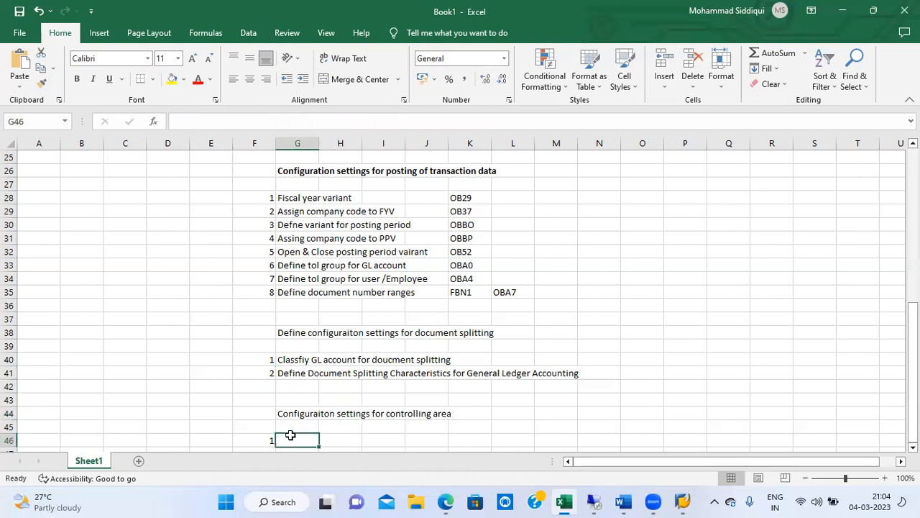
text(Def)
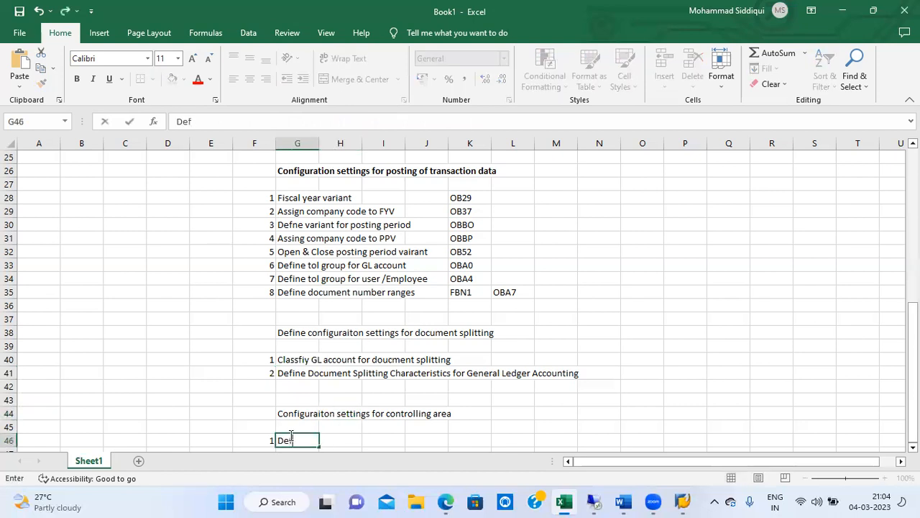
text(ine Control)
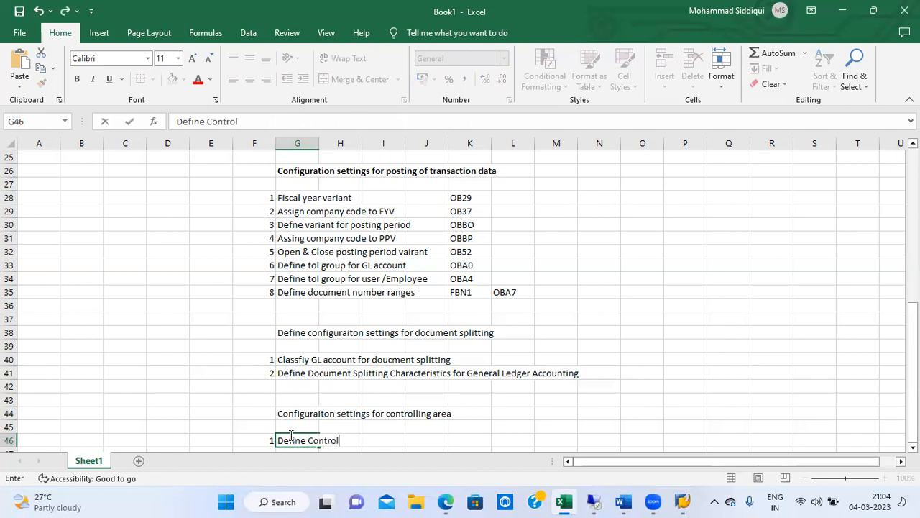
text(ling)
key(Return)
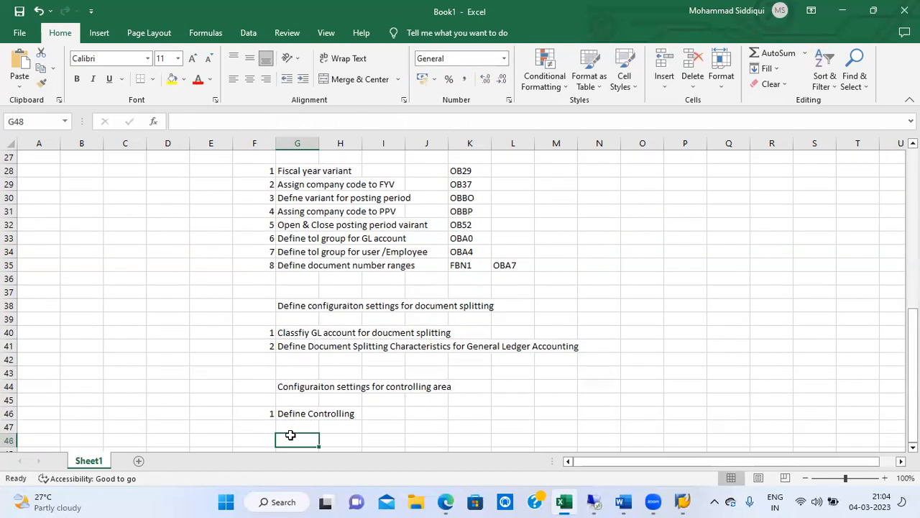
- Add item 2 in F47 with the description "Assing controlling to company code" in G47
key(Left)
text(2)
key(Tab)
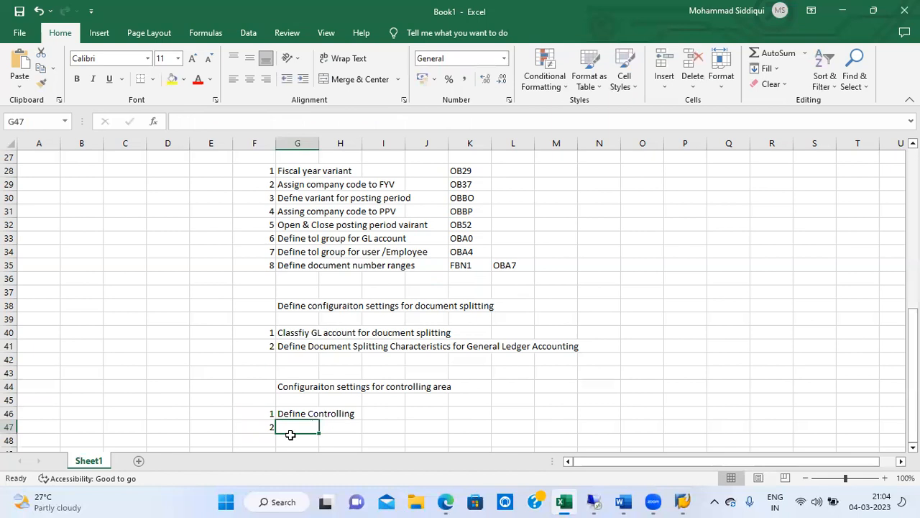
text(Assing c)
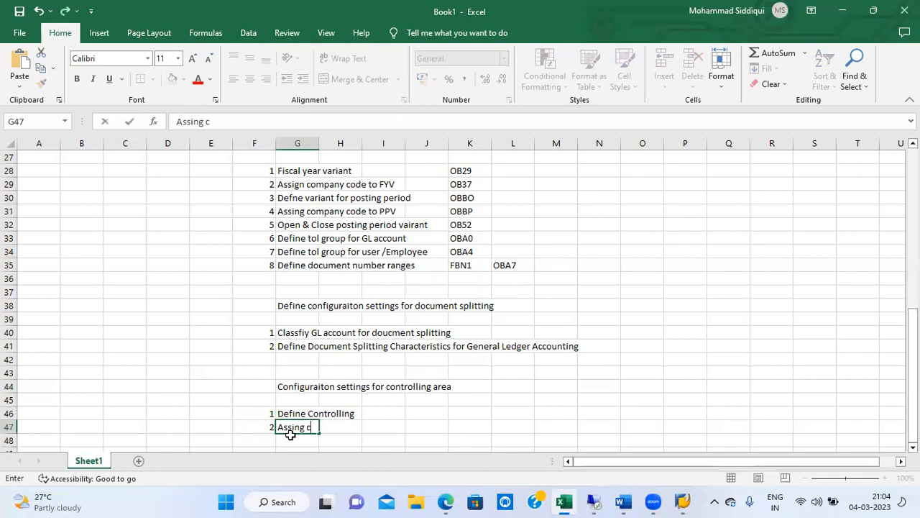
text(ontrolling to company code)
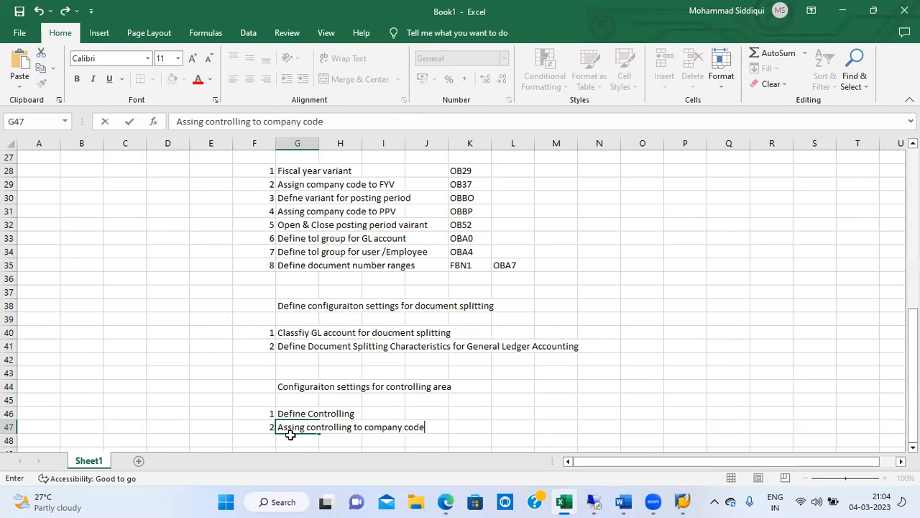
key(Return)
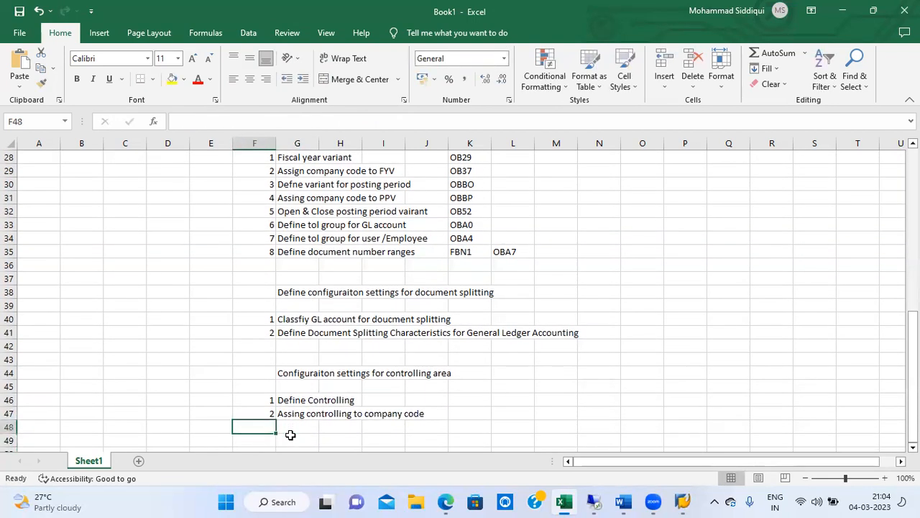
- Add item 3 in F48 with the description "Activate controlling indicator" in G48
text(3)
key(Tab)
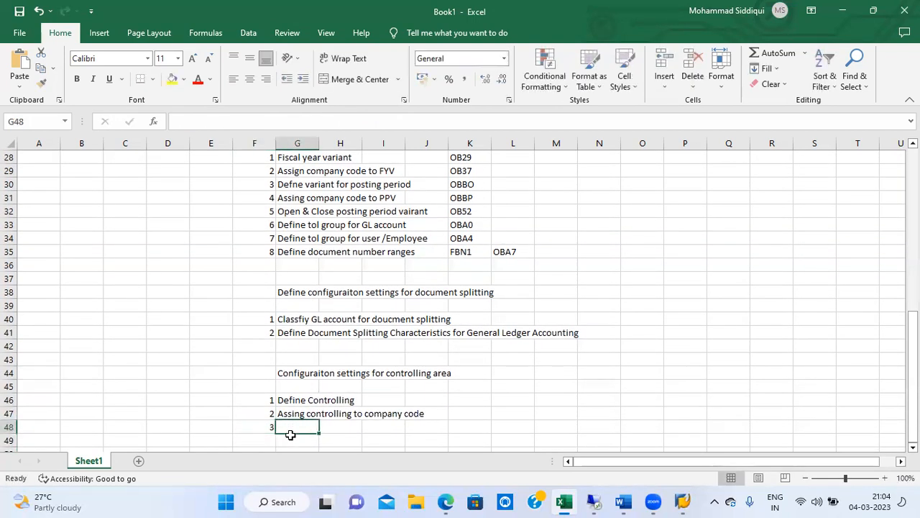
text(Activ)
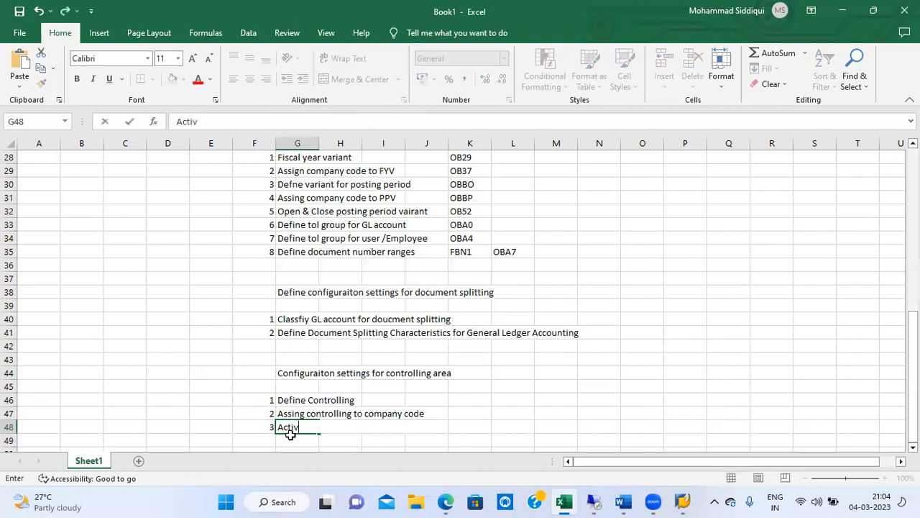
text(ate controllin)
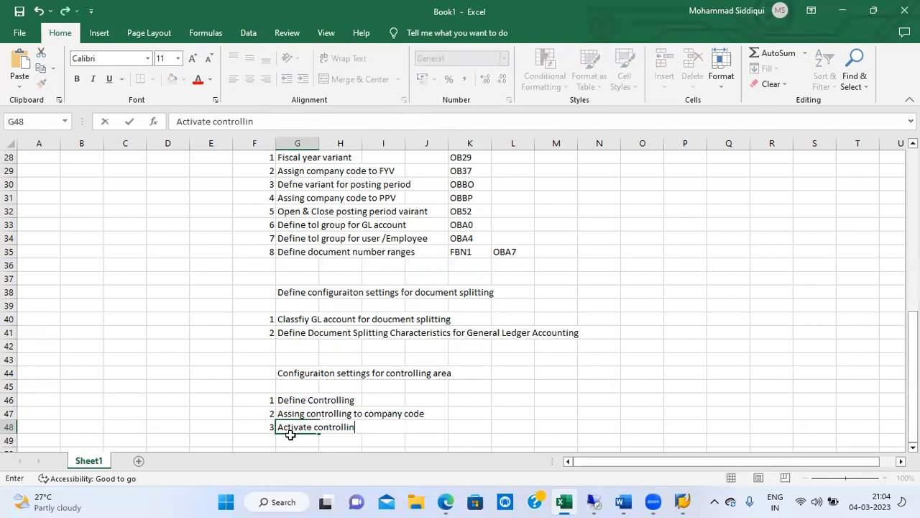
text(g indicatory)
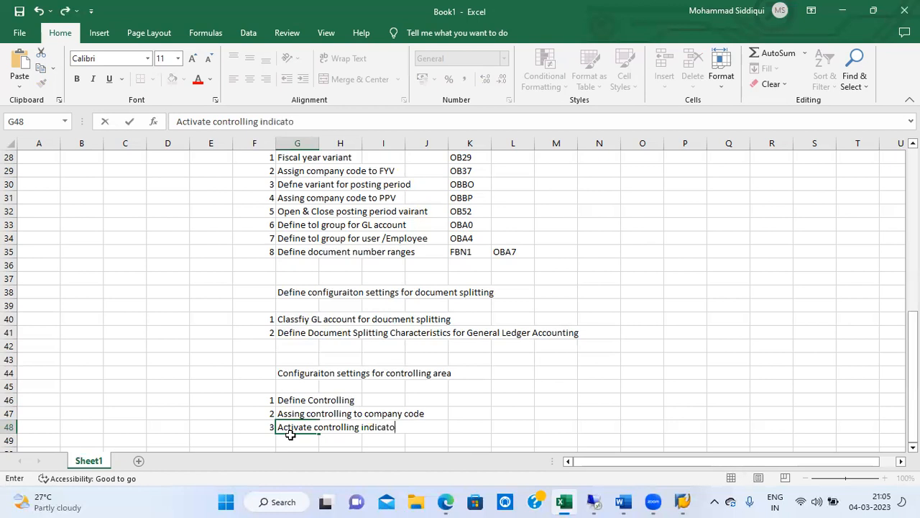
key(BackSpace)
key(Return)
key(Return)
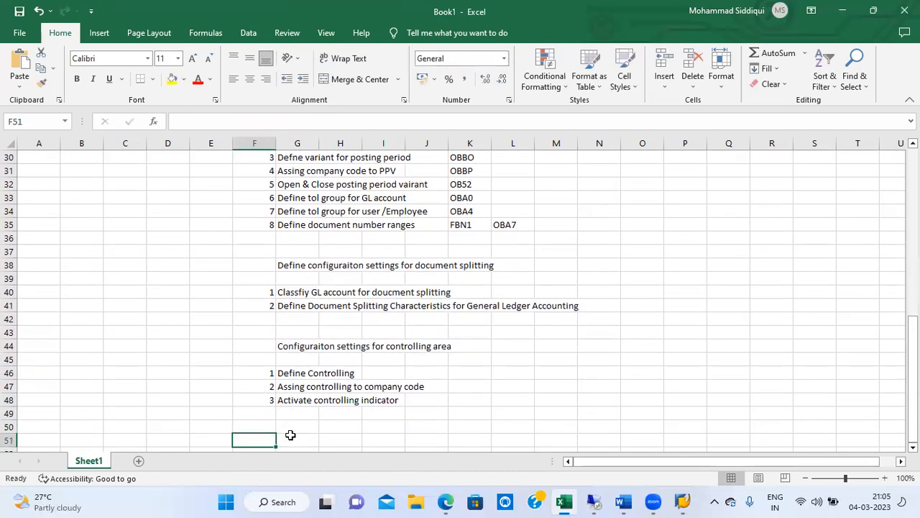
key(Right)
key(Right)
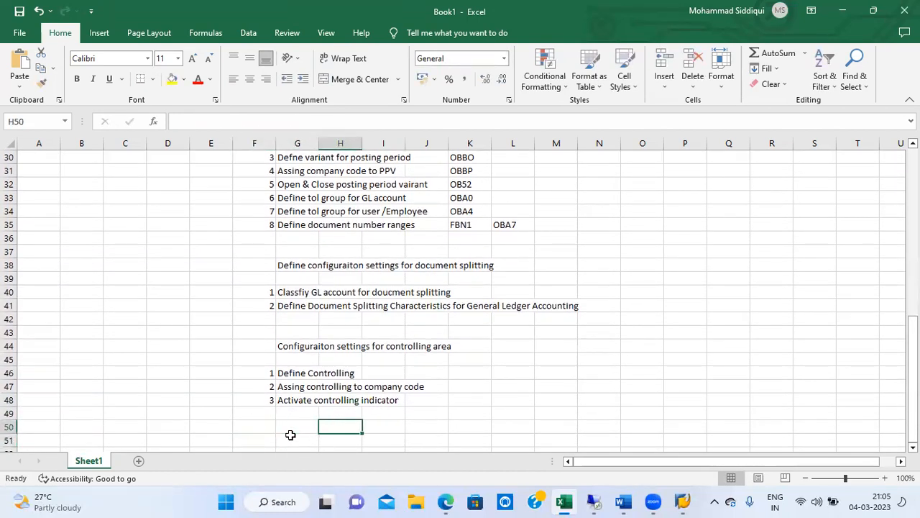
- Switch to the SAP IMG session and expand the Enterprise Structure node
click(594, 502)
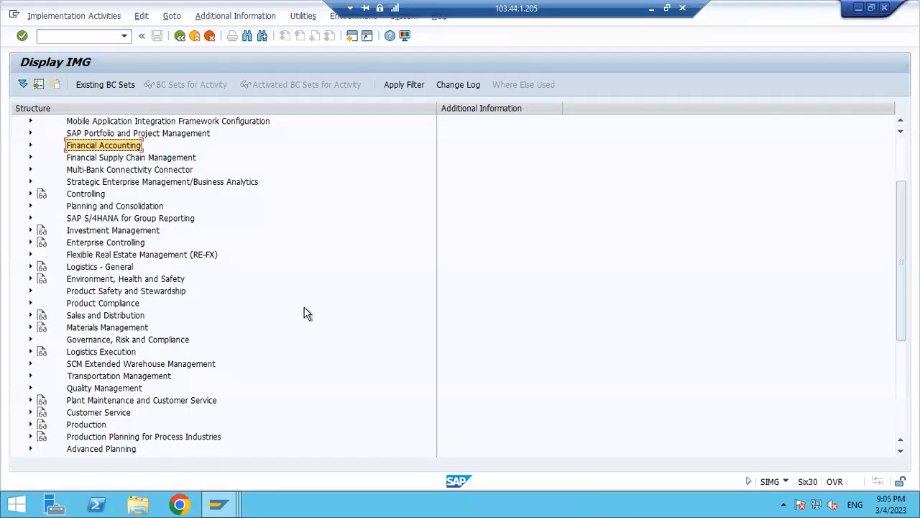
click(86, 194)
key(Up)
key(Up)
key(Up)
key(Up)
key(Up)
key(Up)
key(Up)
key(Up)
key(Up)
key(Up)
key(Up)
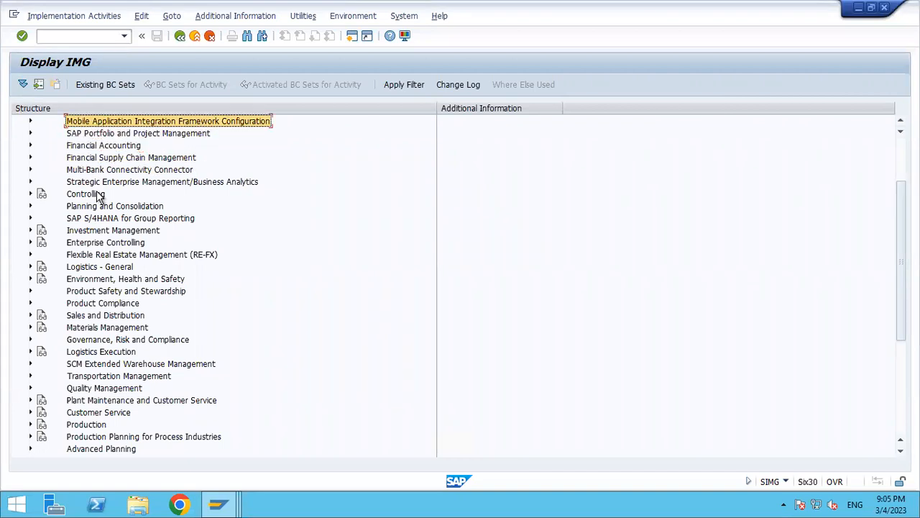
key(Up)
key(Up)
key(Down)
key(Down)
key(Down)
key(Down)
key(Down)
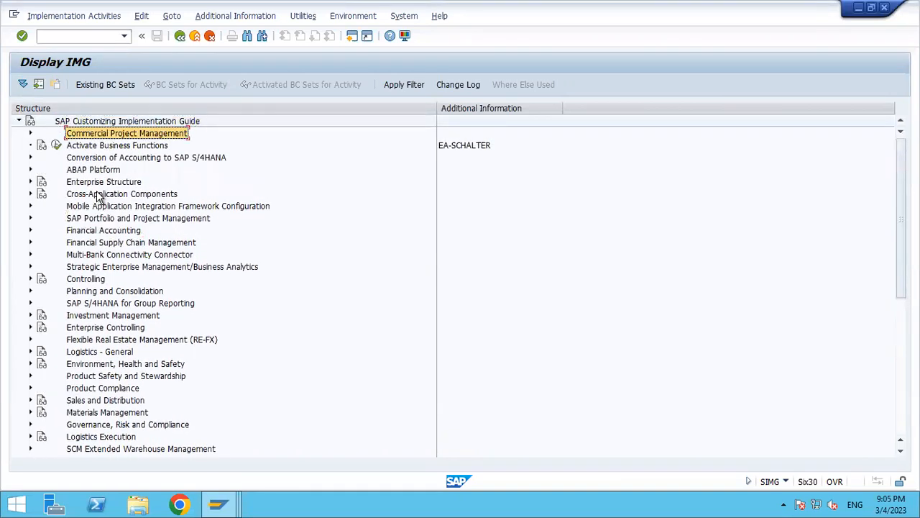
key(Right)
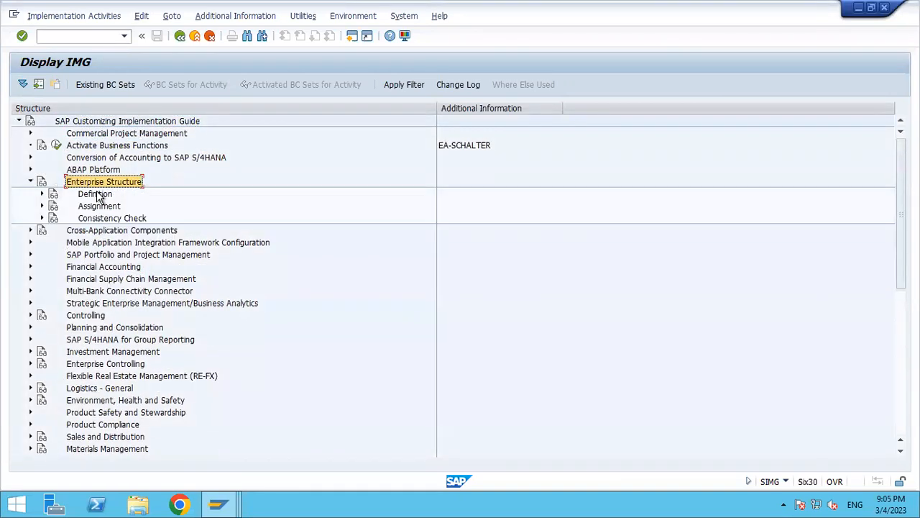
- Expand Definition and its Controlling node under Enterprise Structure to reach Maintain Controlling Area
key(Down)
key(Right)
key(Down)
key(Down)
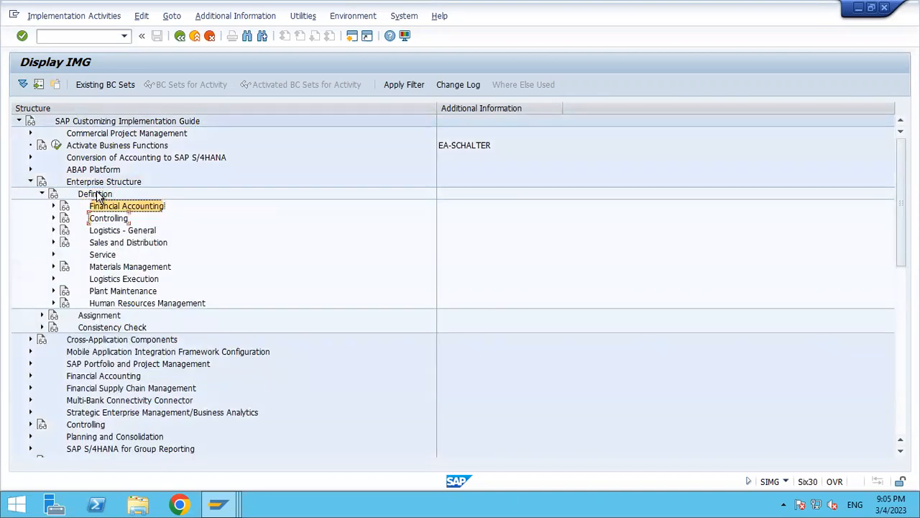
key(Right)
key(Down)
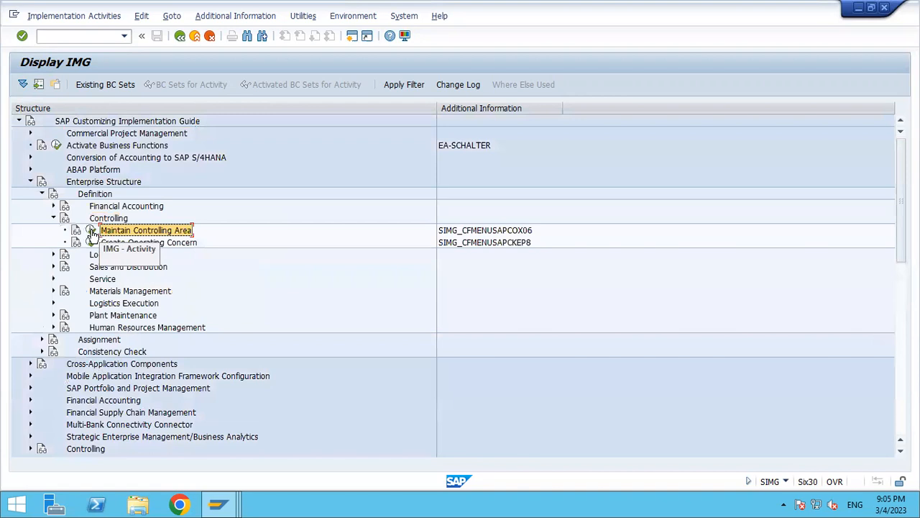
- View the controlling areas overview through Enterprise Structure's Maintain Controlling Area activity, then return to the IMG and collapse Enterprise Structure
click(90, 231)
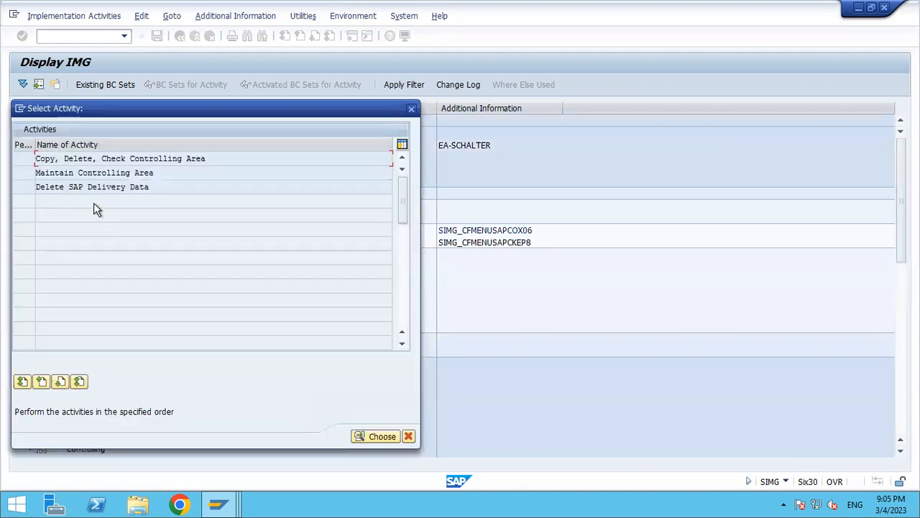
double_click(104, 174)
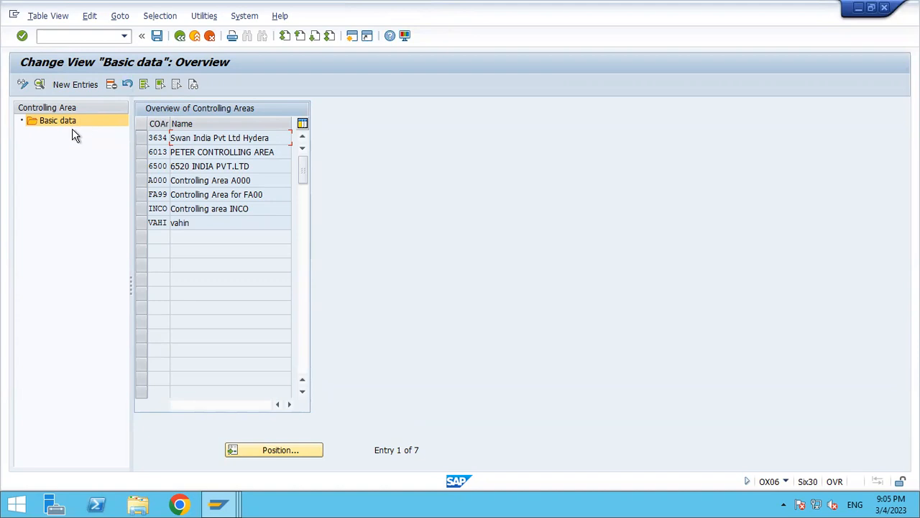
click(178, 36)
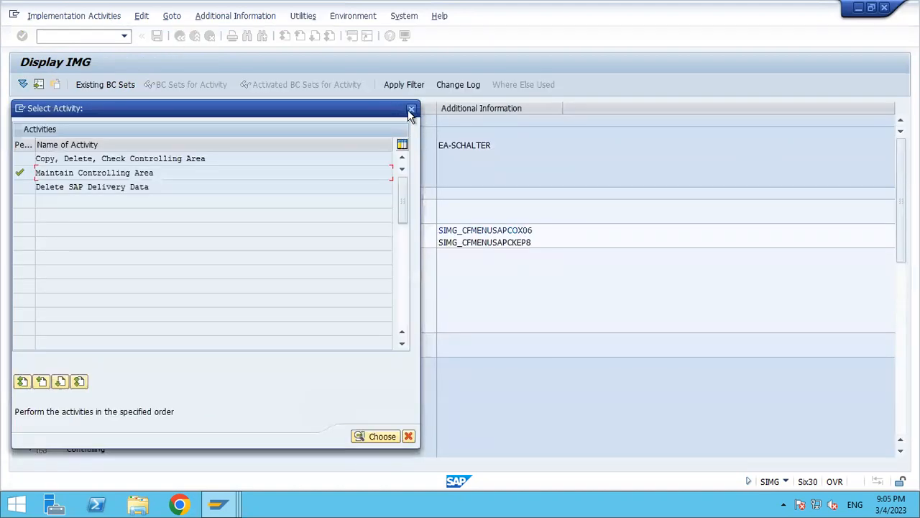
click(410, 110)
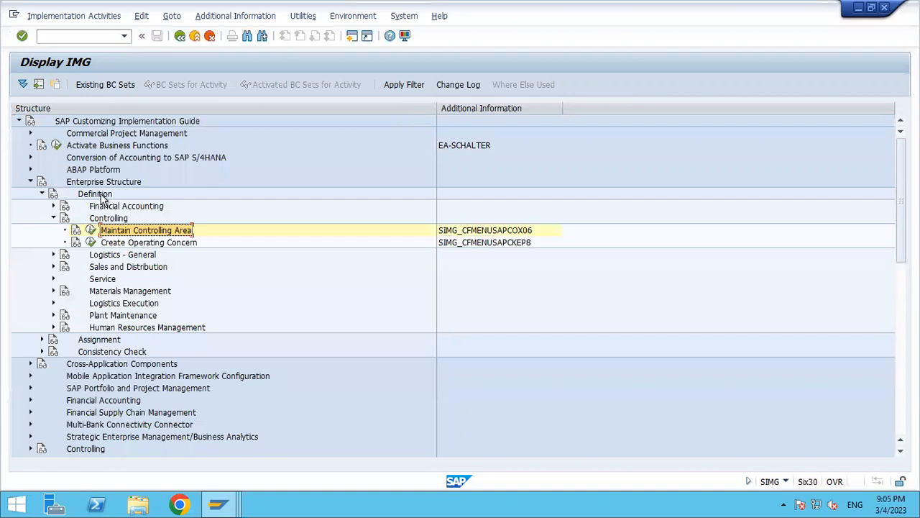
click(30, 181)
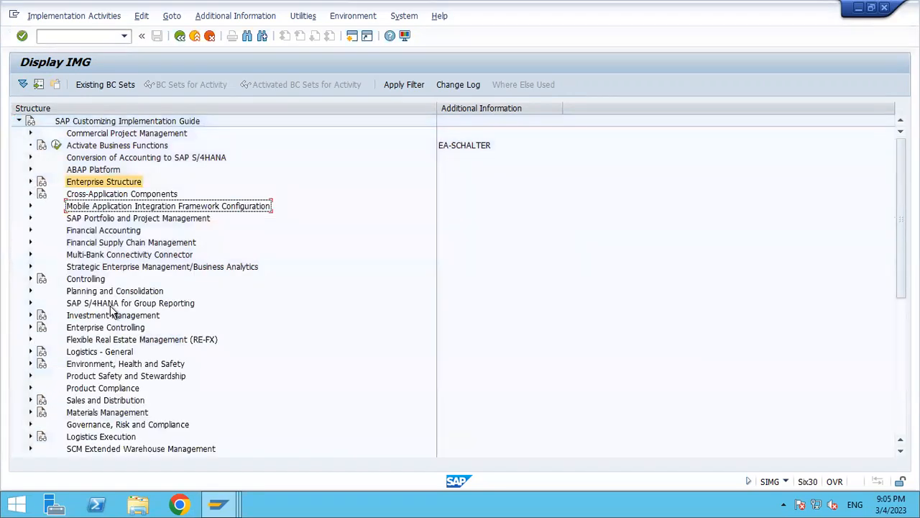
- Expand Controlling, General Controlling and Organization in the IMG down to Maintain Controlling Area
click(99, 281)
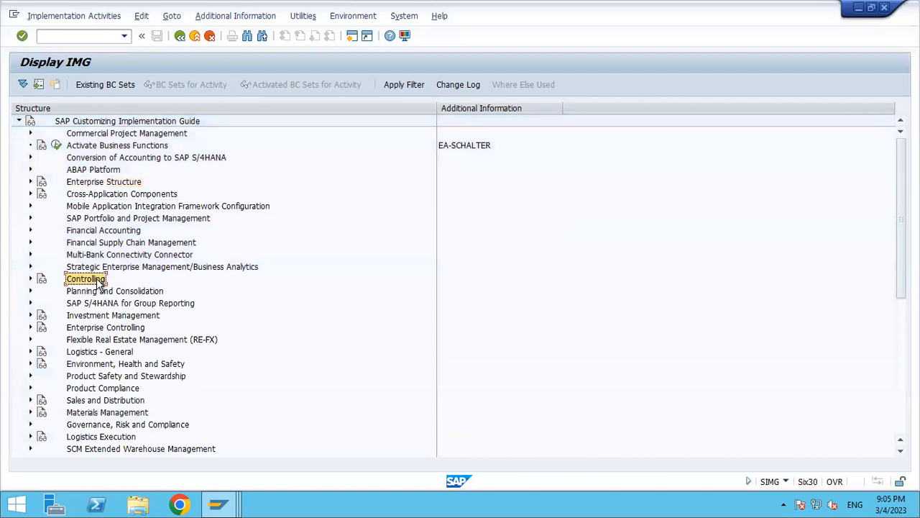
double_click(98, 281)
key(Down)
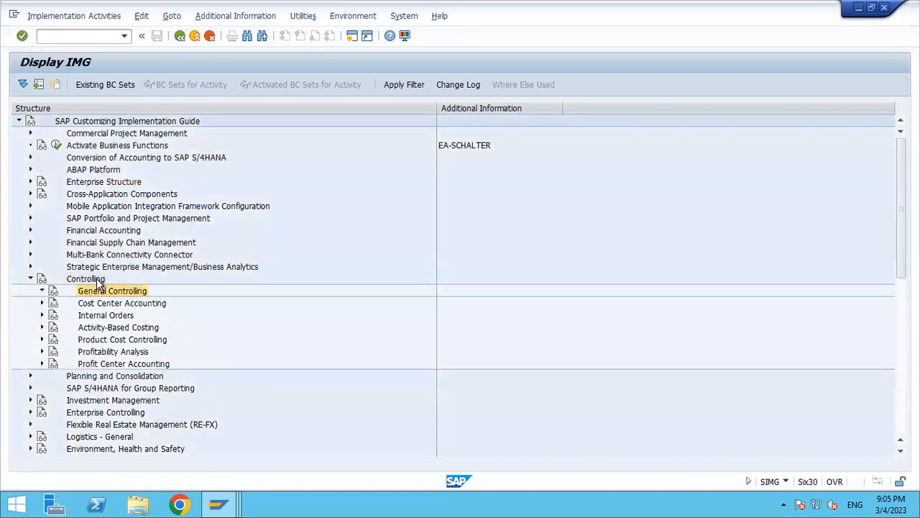
key(Right)
key(Down)
key(Right)
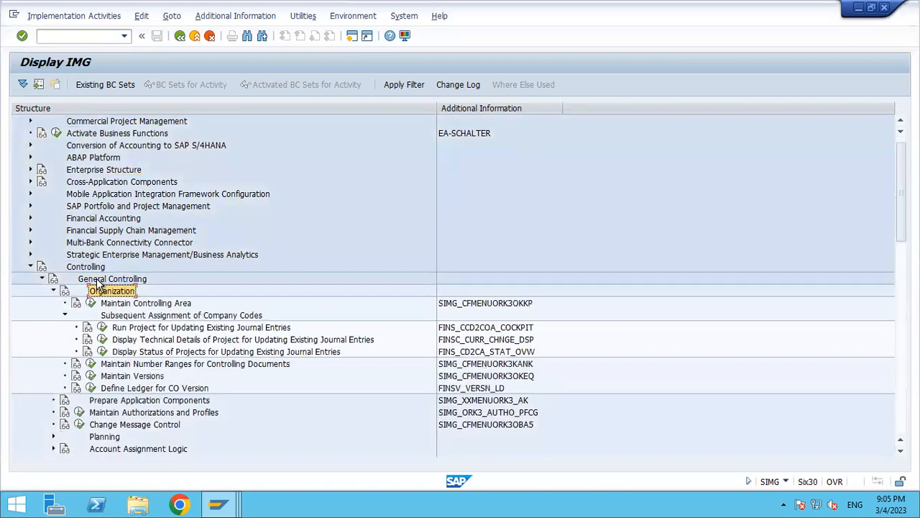
key(Down)
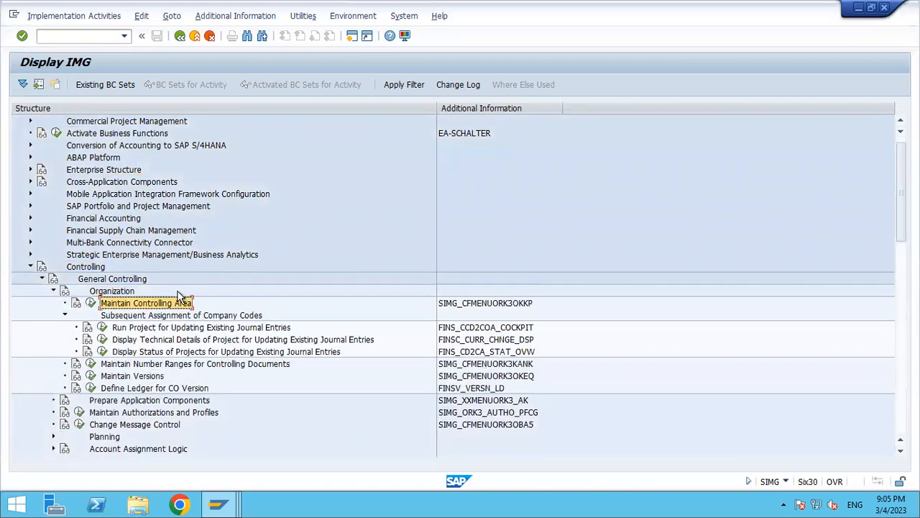
- Open the Maintain Controlling Area activity, widen the navigation tree and start a new controlling area entry
click(90, 302)
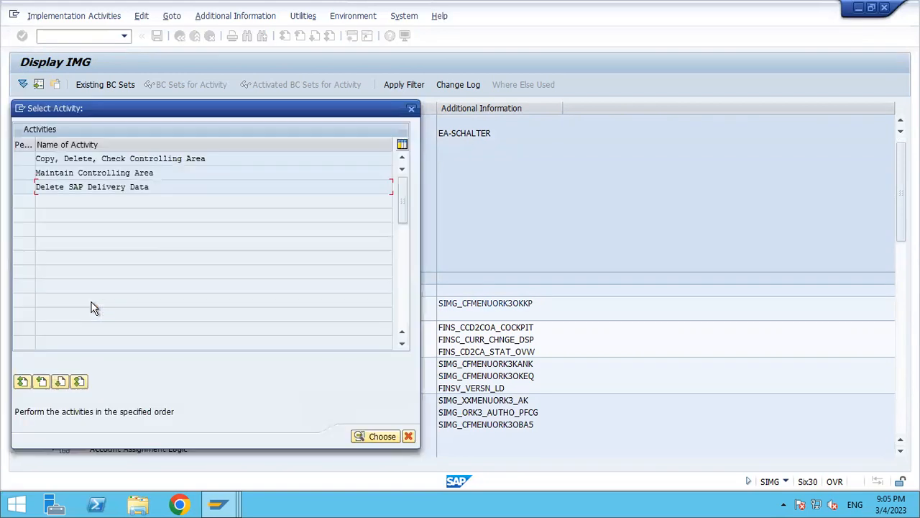
double_click(90, 173)
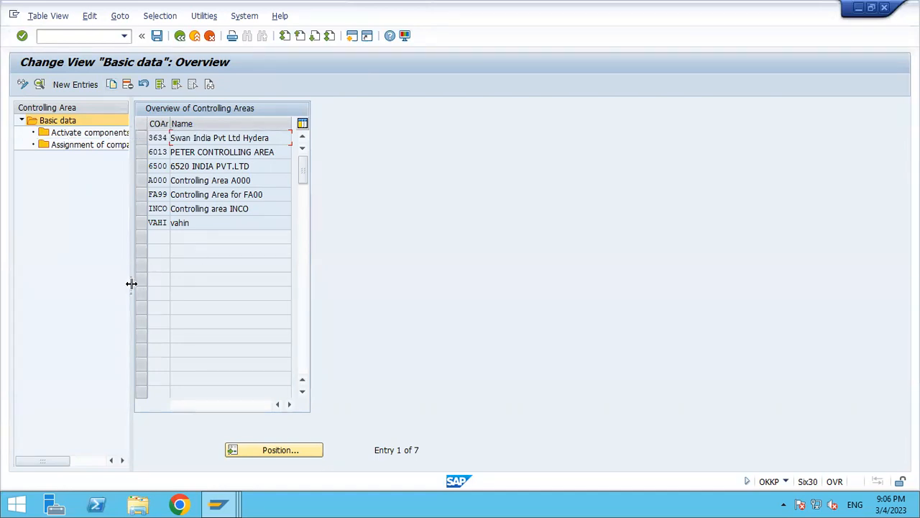
drag(131, 283, 231, 281)
click(86, 85)
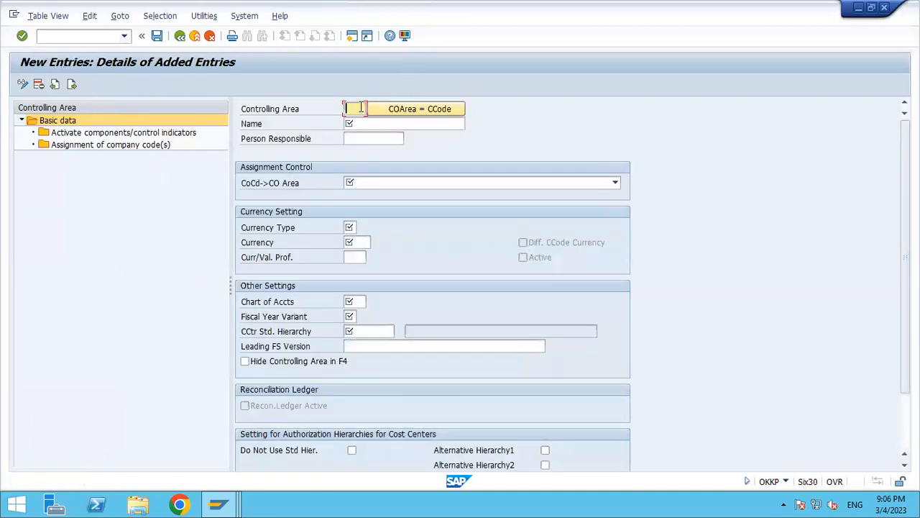
- Enter controlling area TA99 with the name "Controlling Area for TA00"
text(TAS0)
key(Tab)
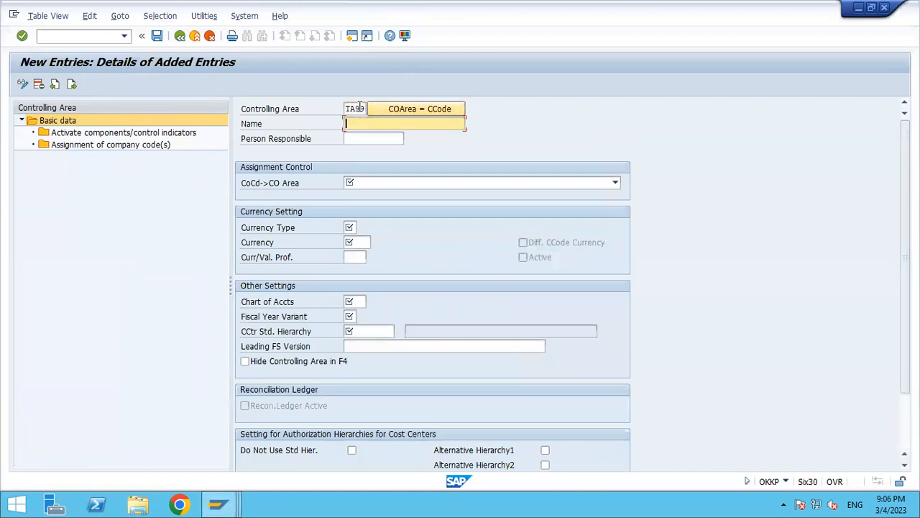
text(Cont)
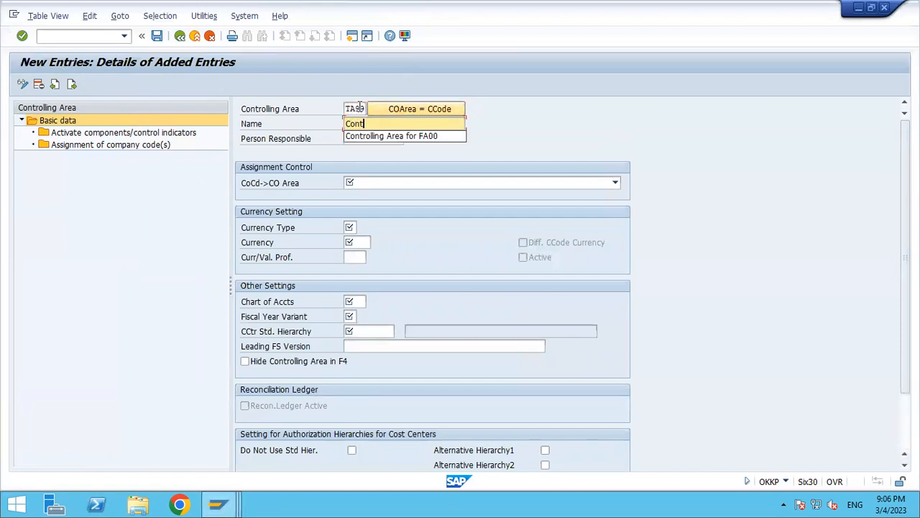
key(Down)
key(Return)
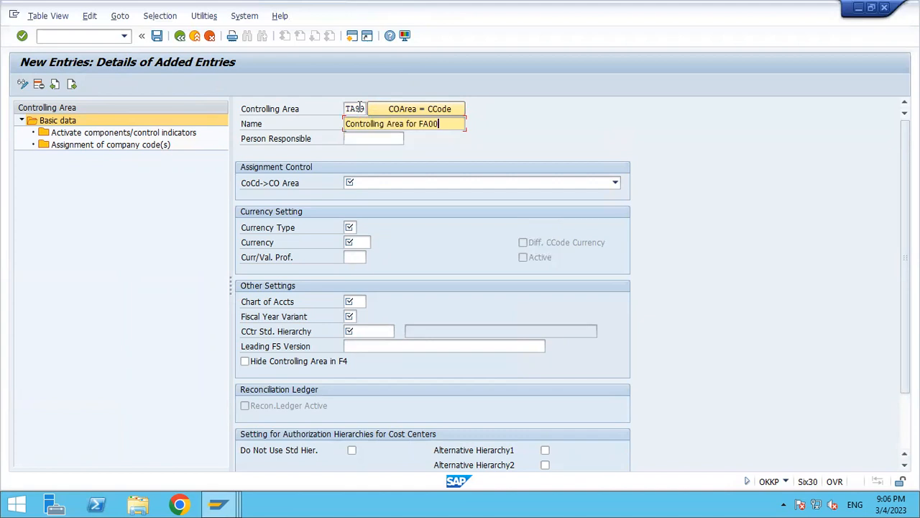
key(BackSpace)
key(BackSpace)
key(BackSpace)
key(BackSpace)
text(TA00)
key(Tab)
key(Tab)
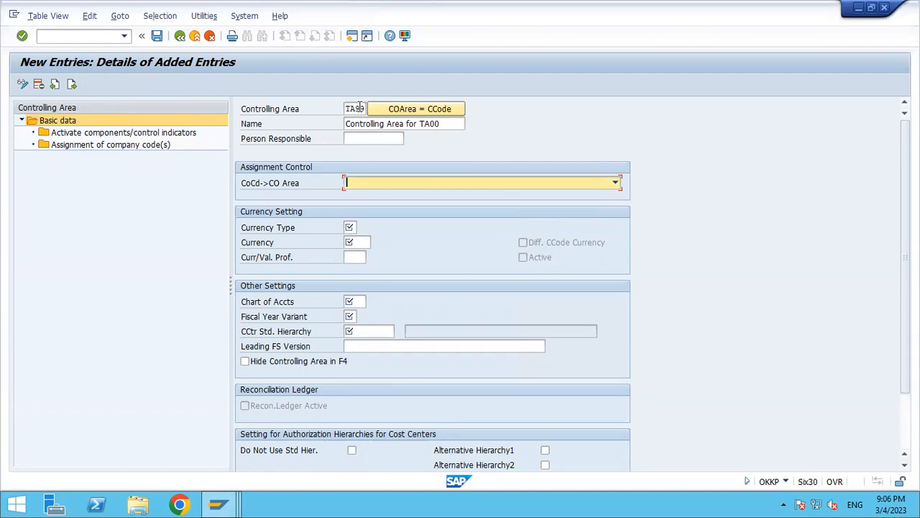
- Set the assignment control to "Cross-company-code cost accounting" and the currency type to 30
click(400, 186)
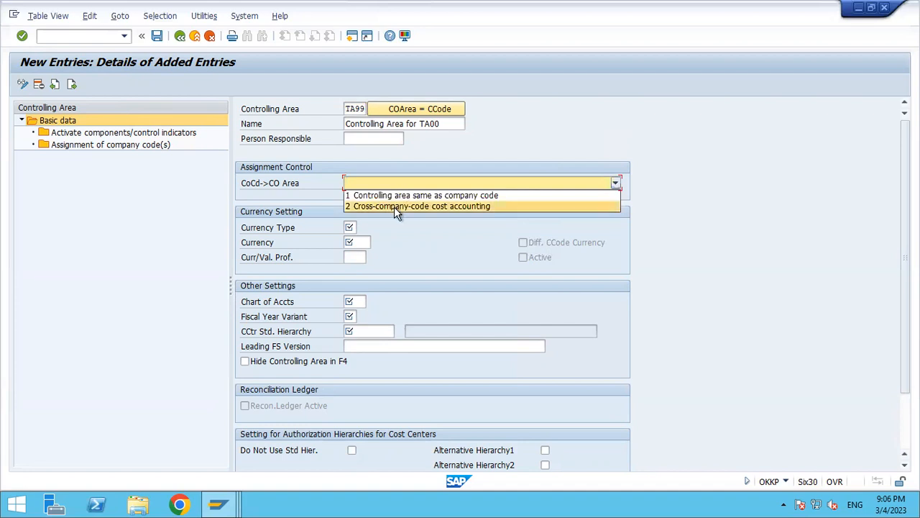
click(394, 206)
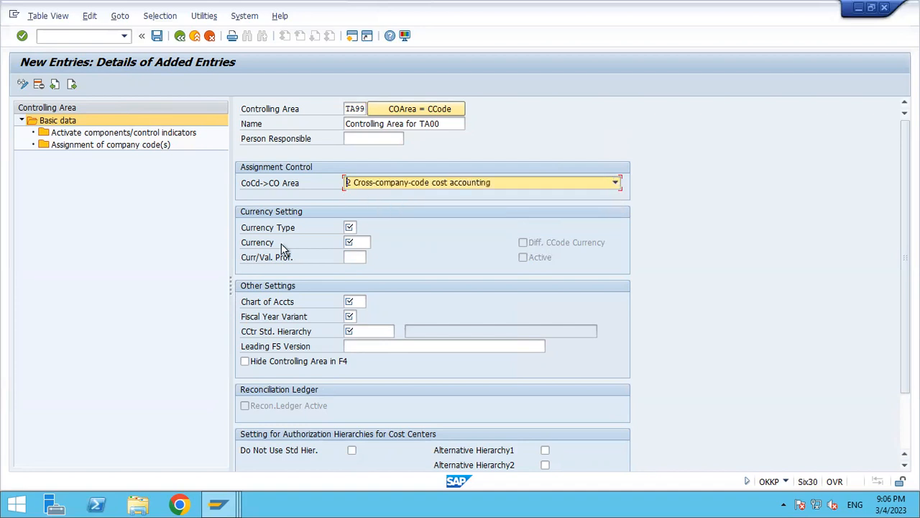
click(352, 227)
text(30)
key(Tab)
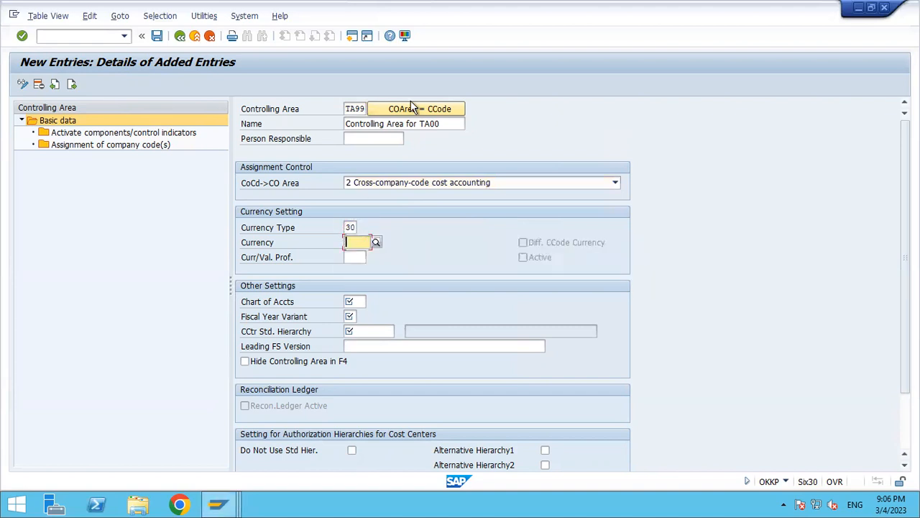
- Look up the currency of client 800 with transaction scc4 in a new session and return to the controlling area entry
click(352, 36)
text(scc4)
key(Return)
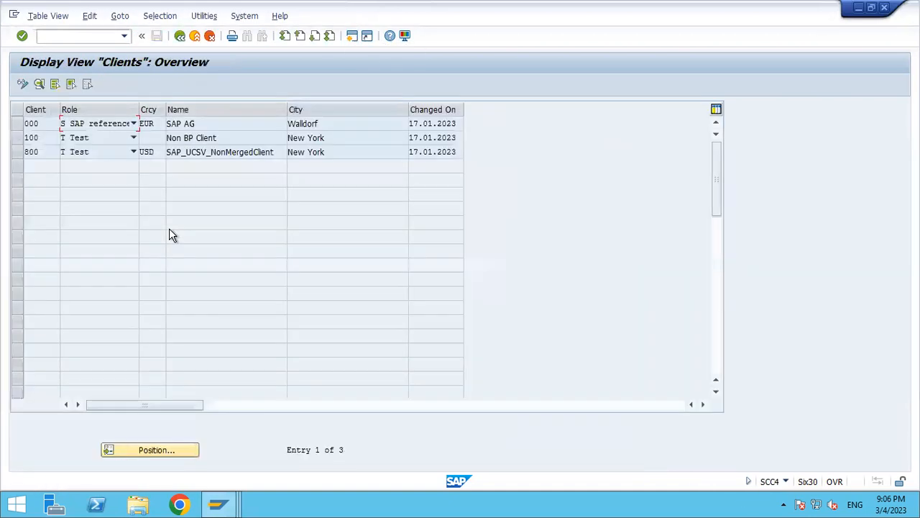
click(19, 149)
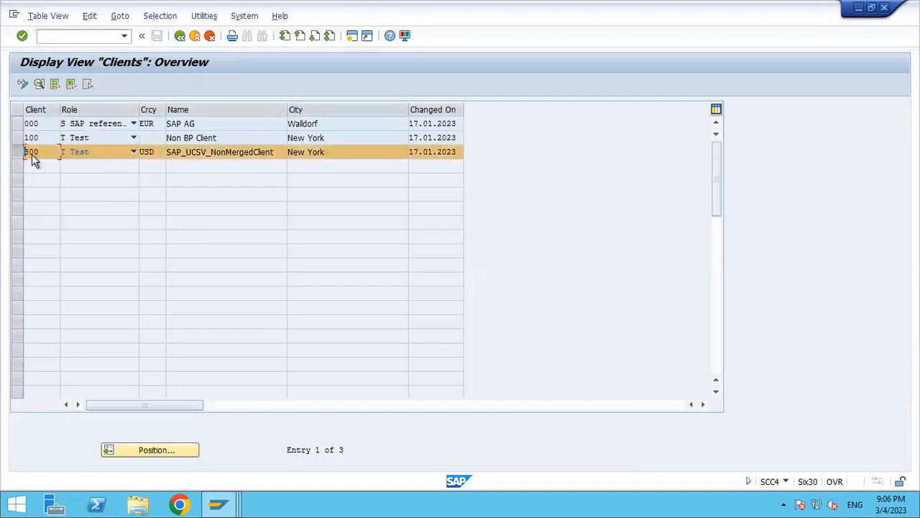
click(19, 154)
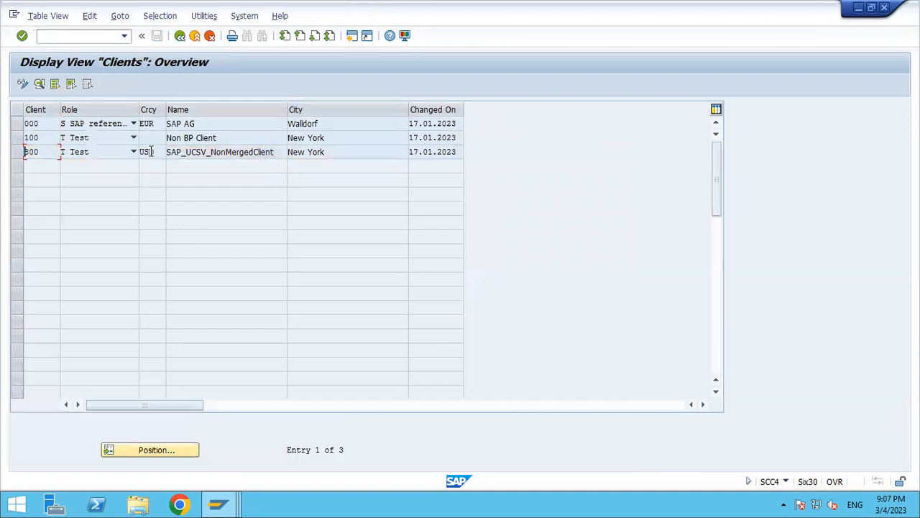
click(206, 37)
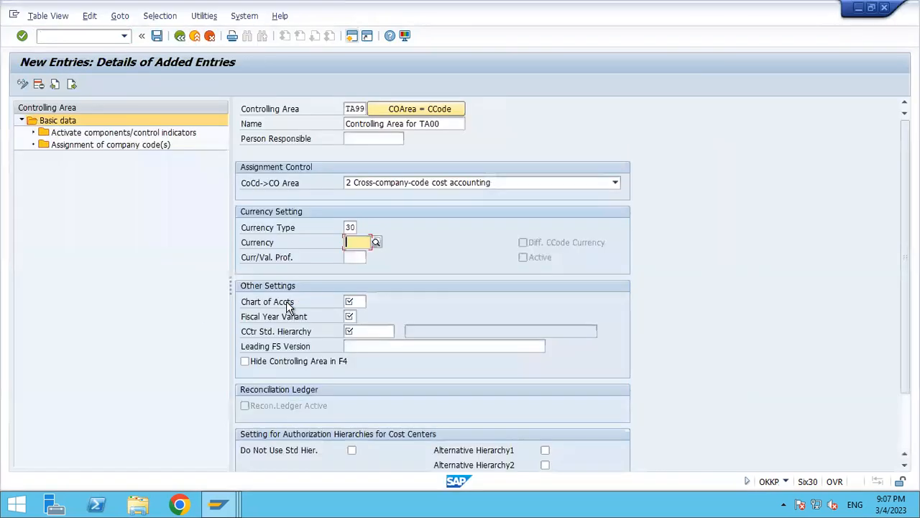
- Set the controlling area currency to EUR and the chart of accounts to TA00
text(EUR)
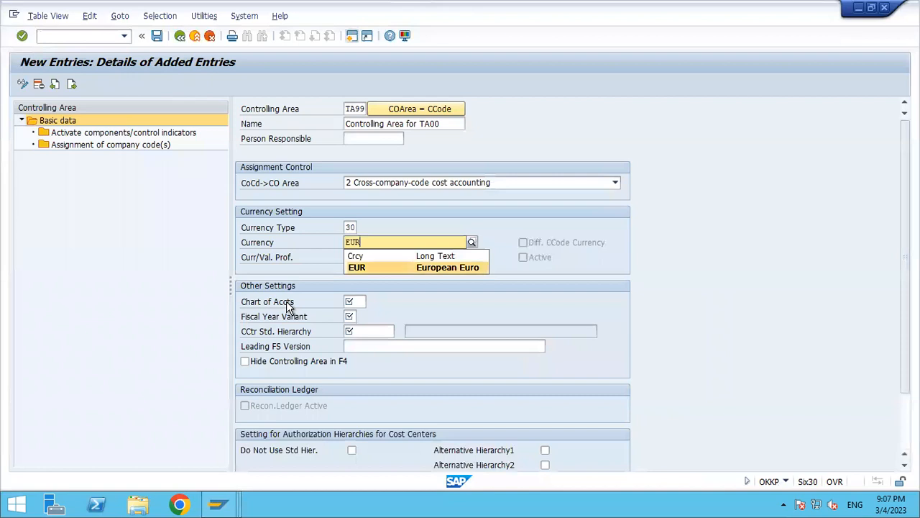
key(Return)
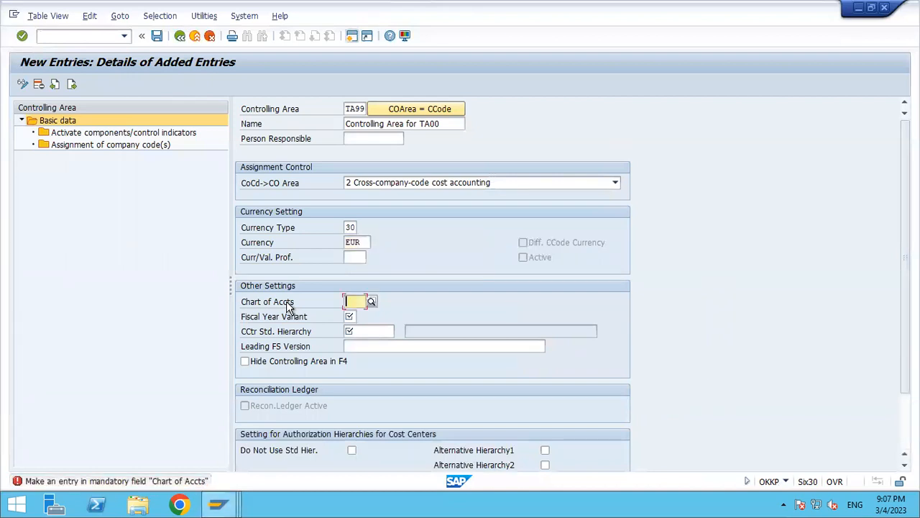
key(Down)
text(TA00)
key(Return)
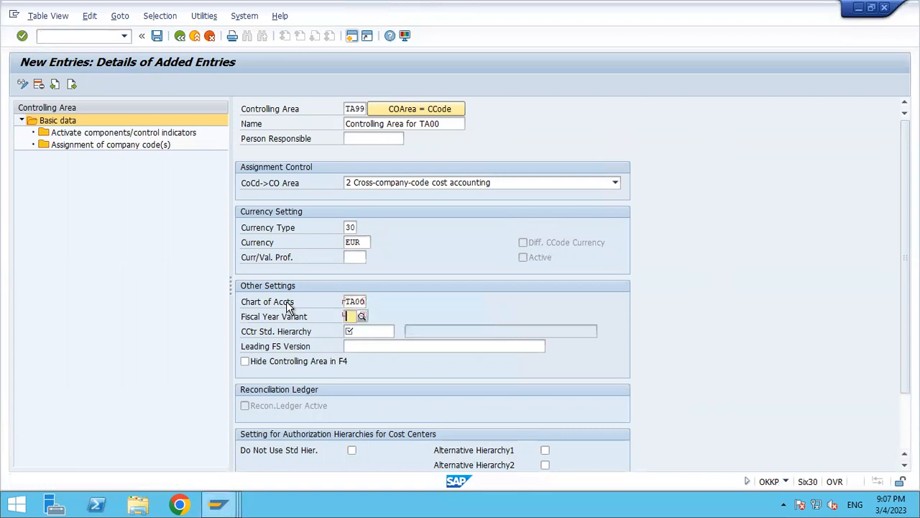
- Set the fiscal year variant to V3 and the cost center standard hierarchy to TA99
text(V3)
key(Return)
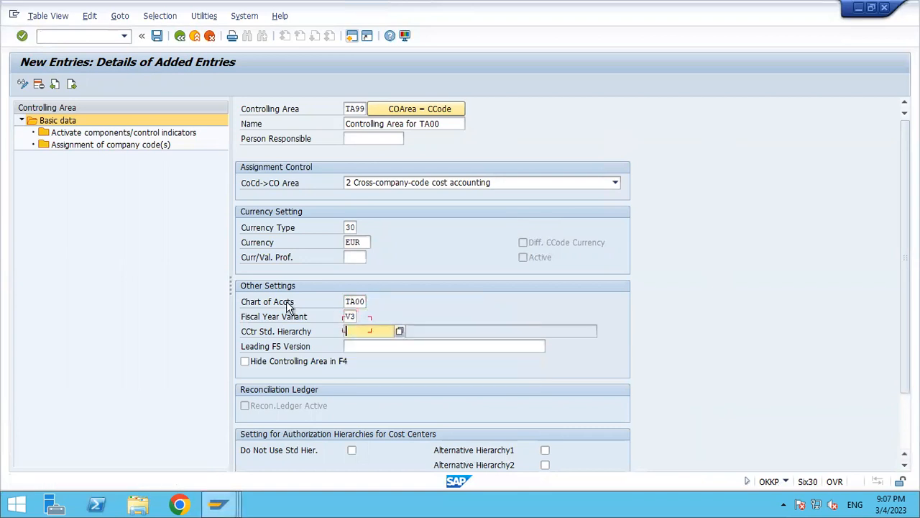
text(TA99)
key(Return)
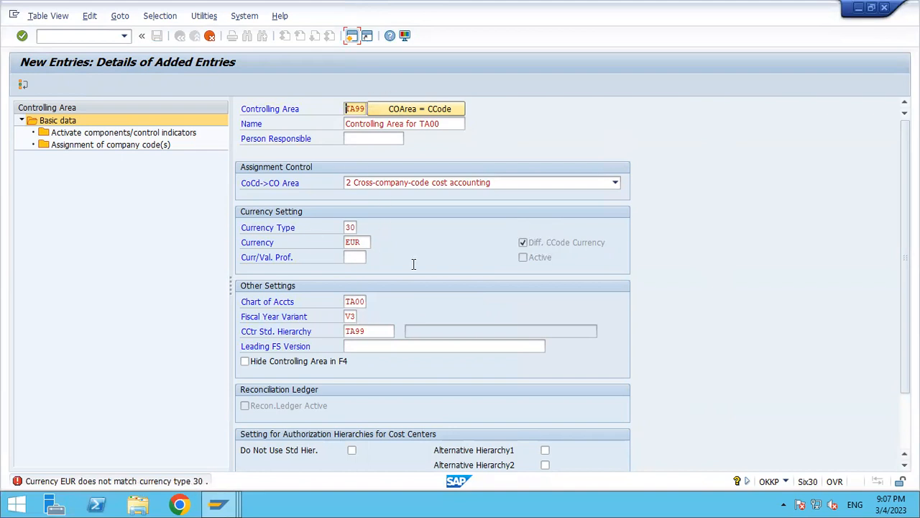
- Recheck the currency of client 800 with transaction scc4 in the other session and return to the controlling area entry
key(alt+Tab)
text(scc4)
key(Return)
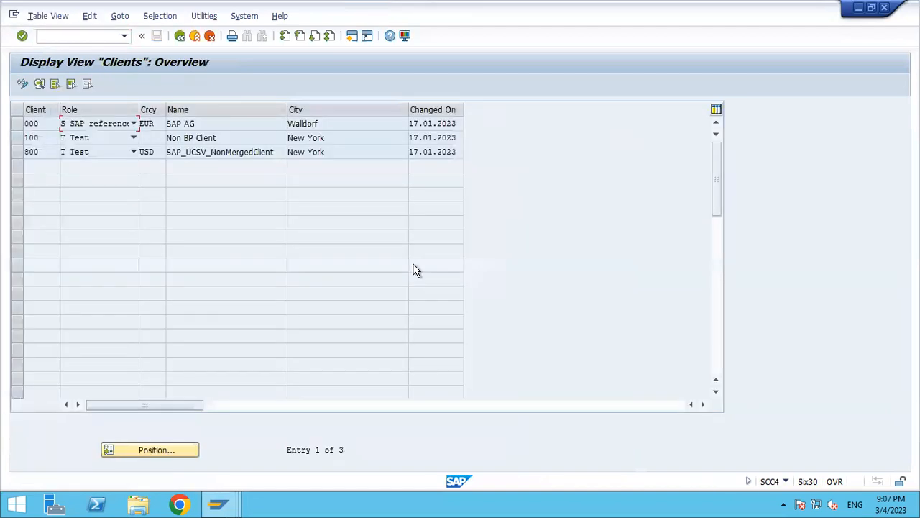
click(17, 153)
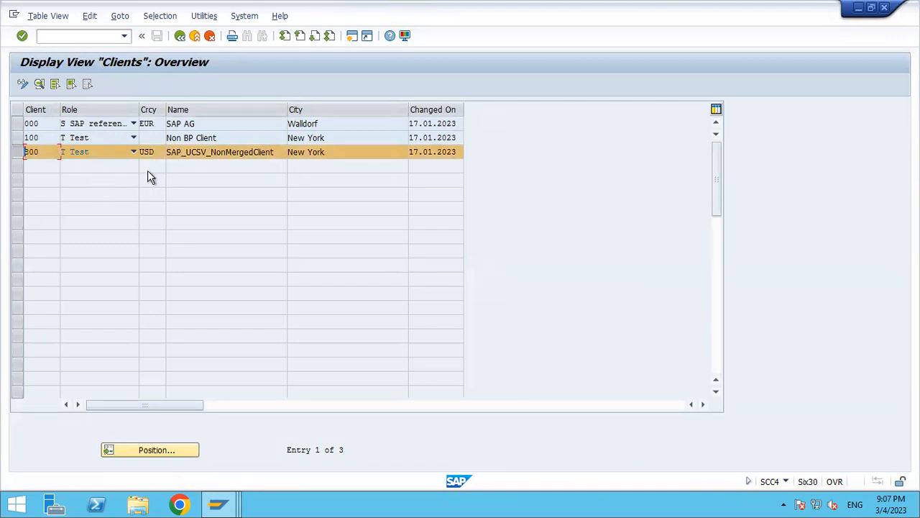
click(197, 37)
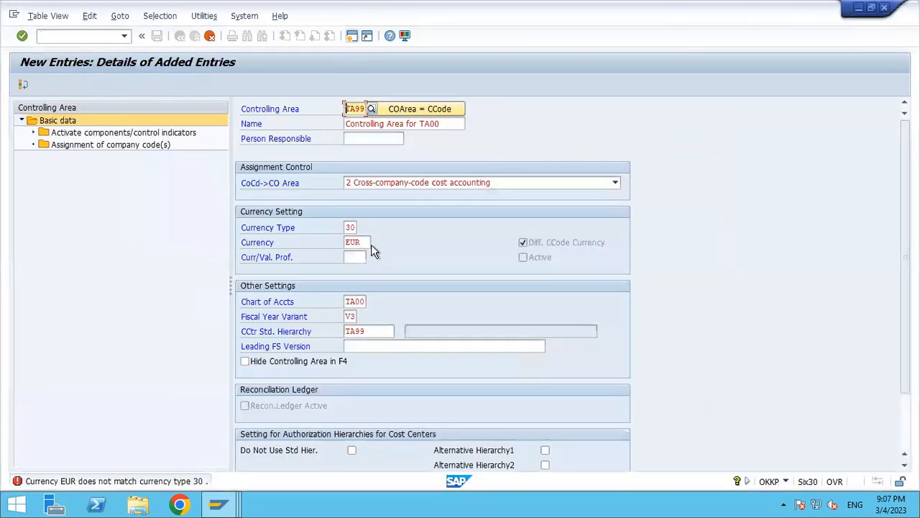
- Set the controlling area currency to USD and agree to create TA99 as a standard hierarchy
click(364, 242)
key(BackSpace)
key(BackSpace)
key(BackSpace)
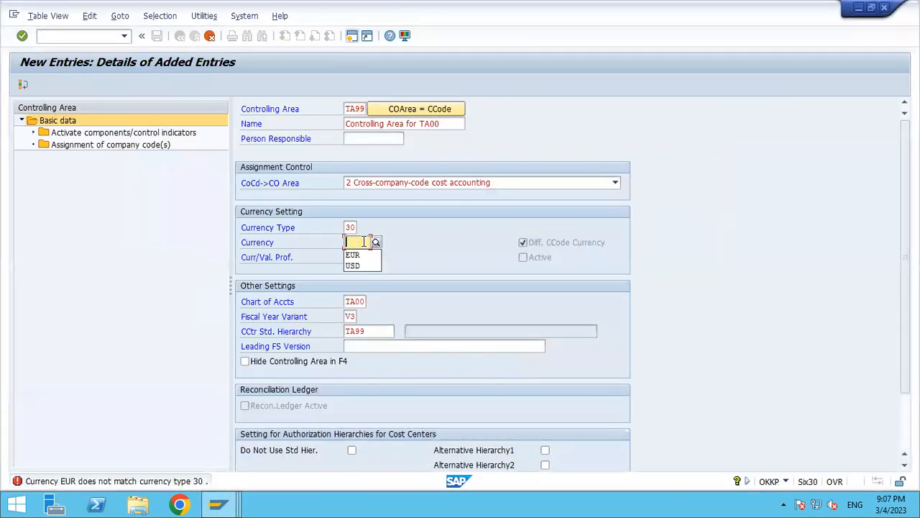
key(Down)
key(Down)
key(Return)
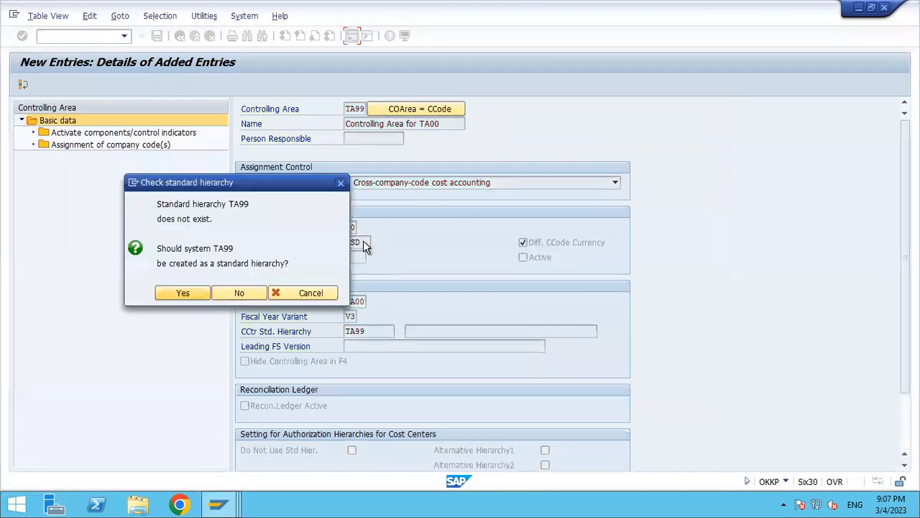
click(184, 293)
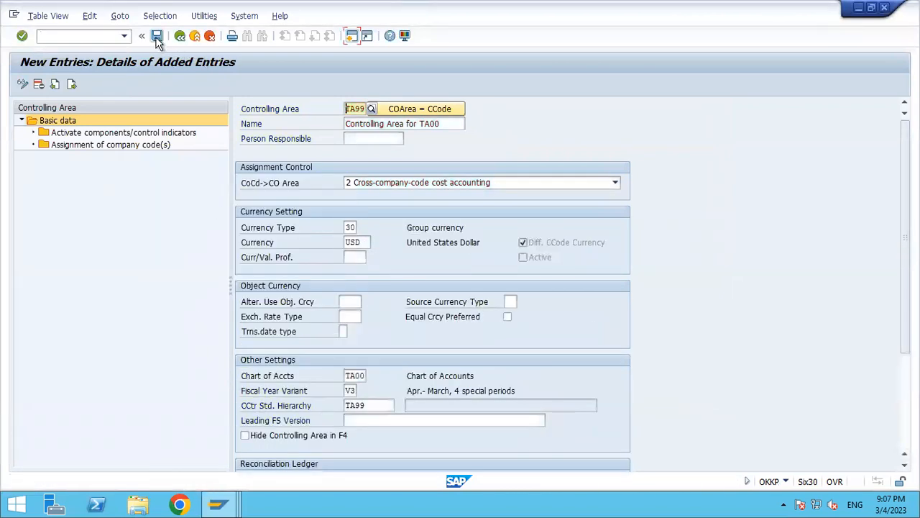
- Save controlling area TA99 with TA99 created as its standard hierarchy and close the message log
click(156, 36)
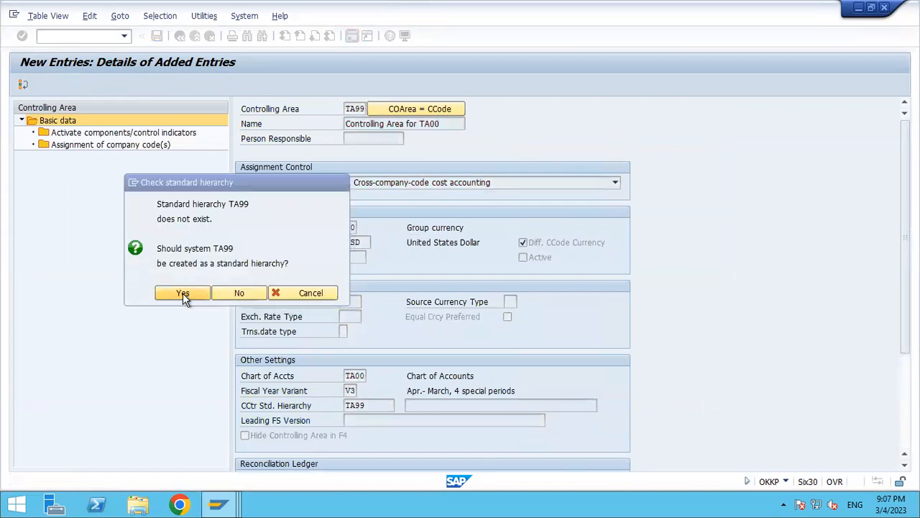
click(183, 293)
click(199, 228)
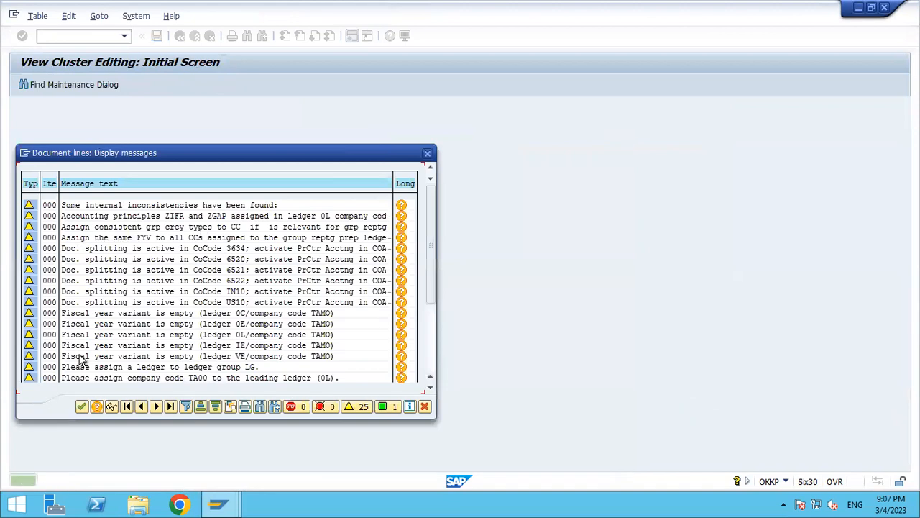
click(81, 407)
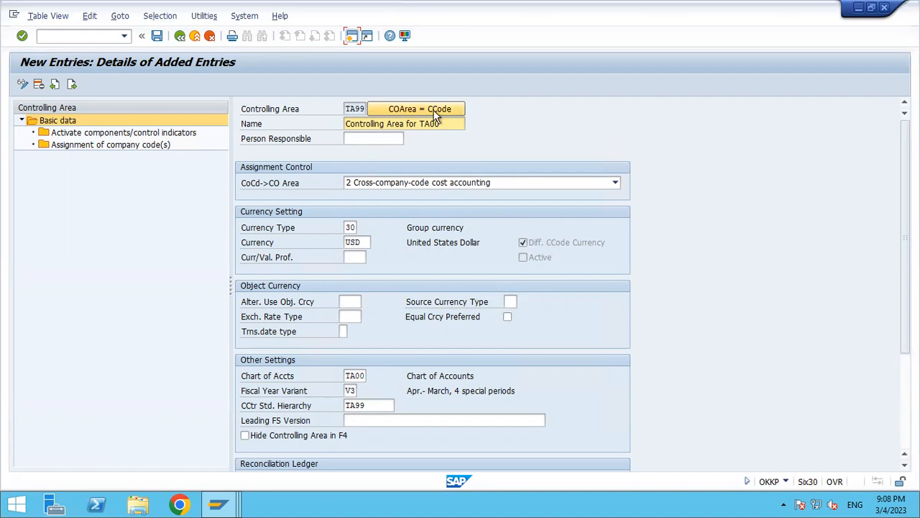
- Open a new session alongside the saved controlling area entry
click(353, 37)
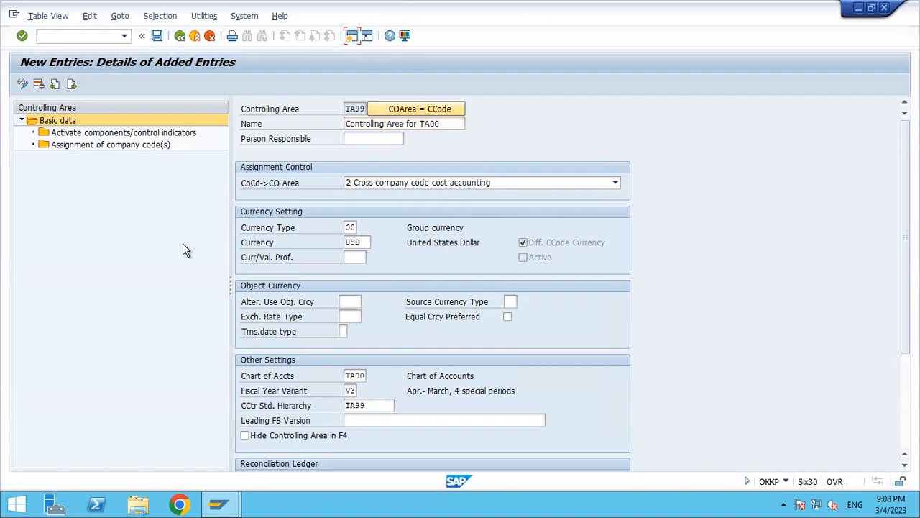
- Run transaction OB62, display the locked data and look up the chart of accounts assigned to company code TA00, comparing it with the controlling area
text(OB)
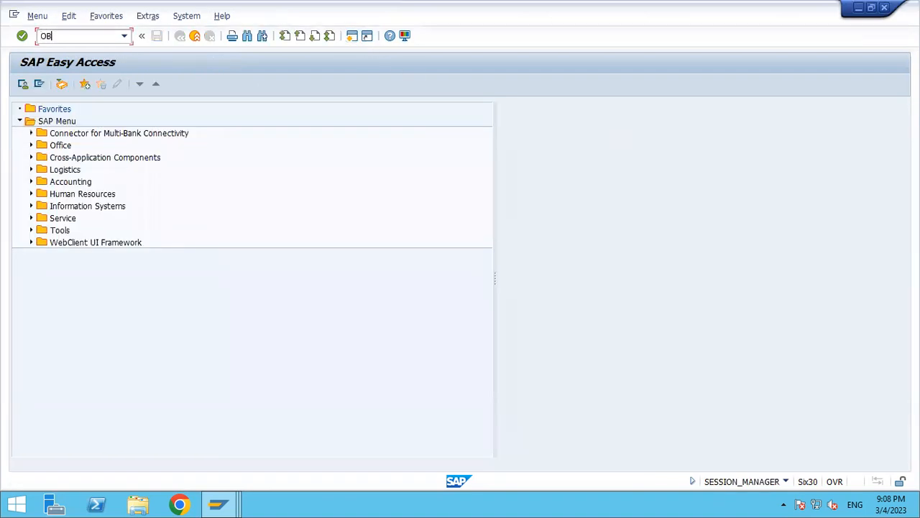
text(62)
key(Return)
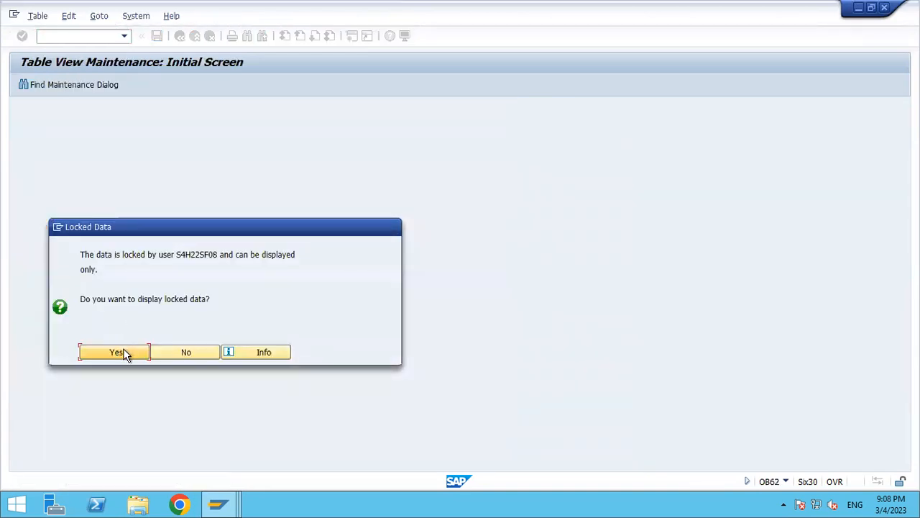
click(123, 351)
click(164, 404)
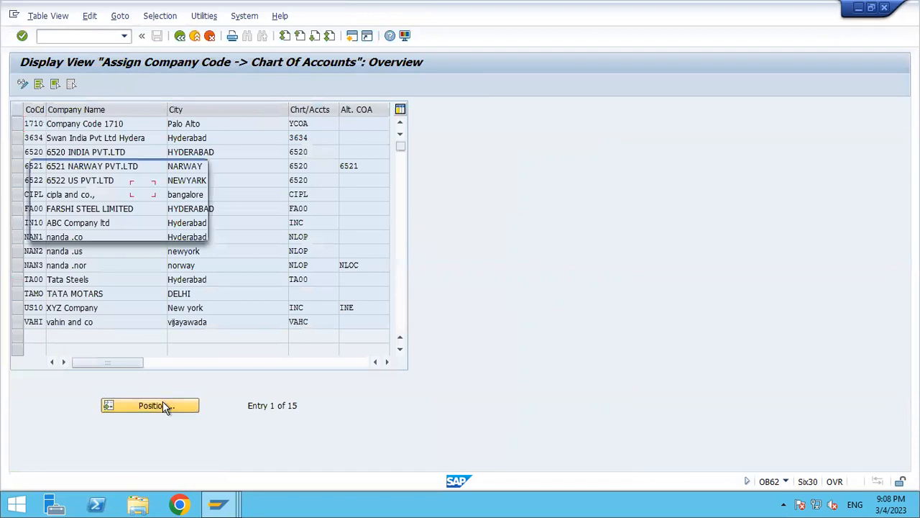
text(TA00)
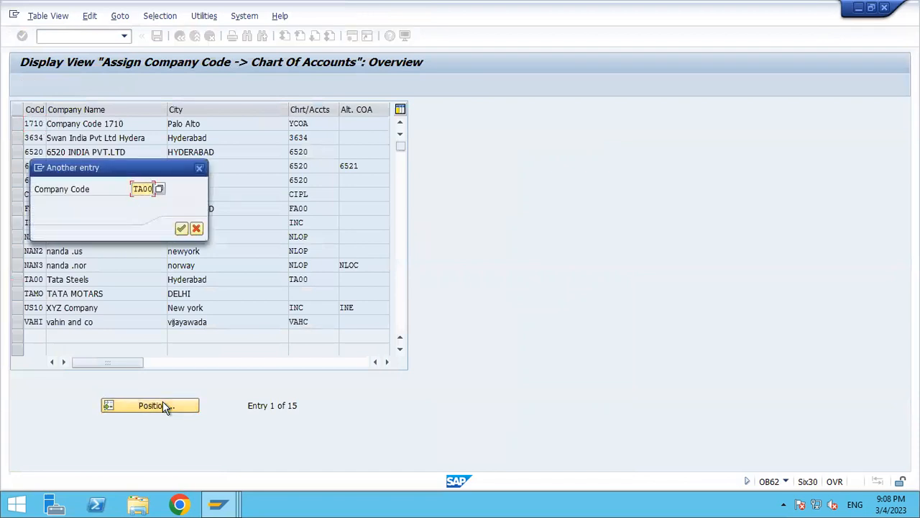
key(Return)
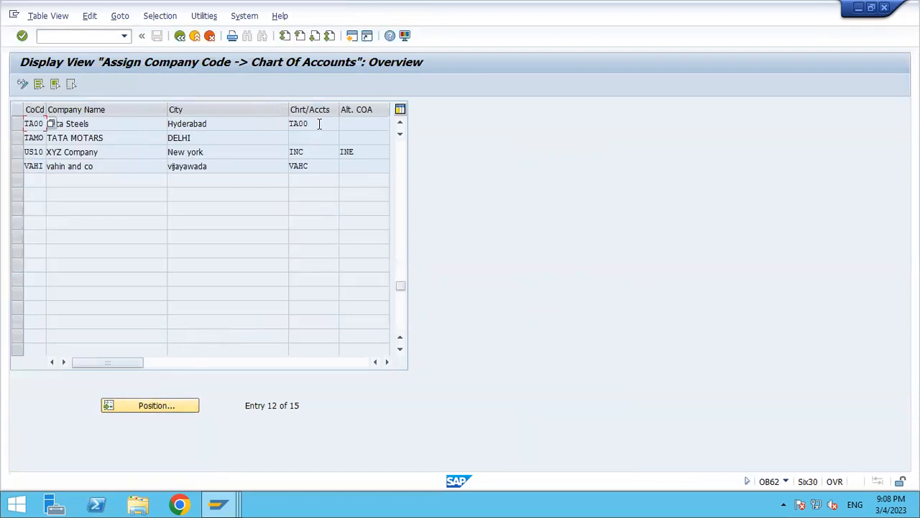
key(alt+Tab)
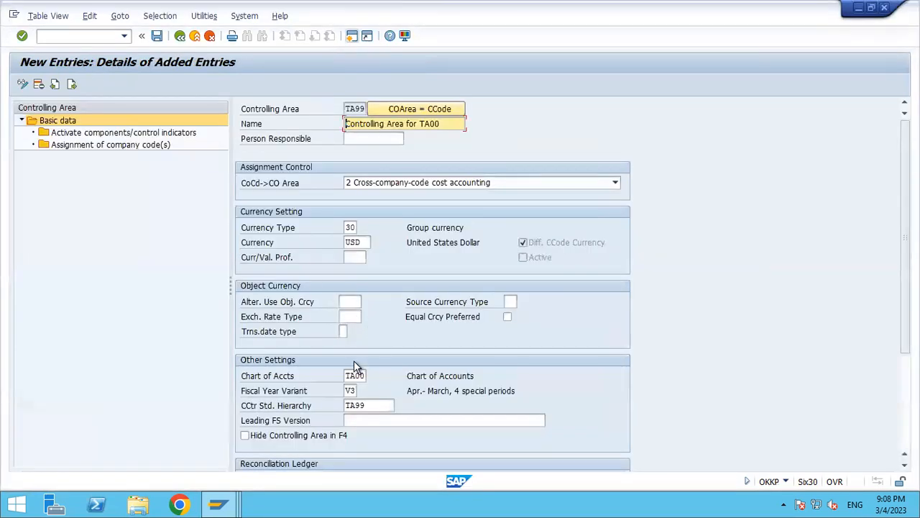
key(alt+Tab)
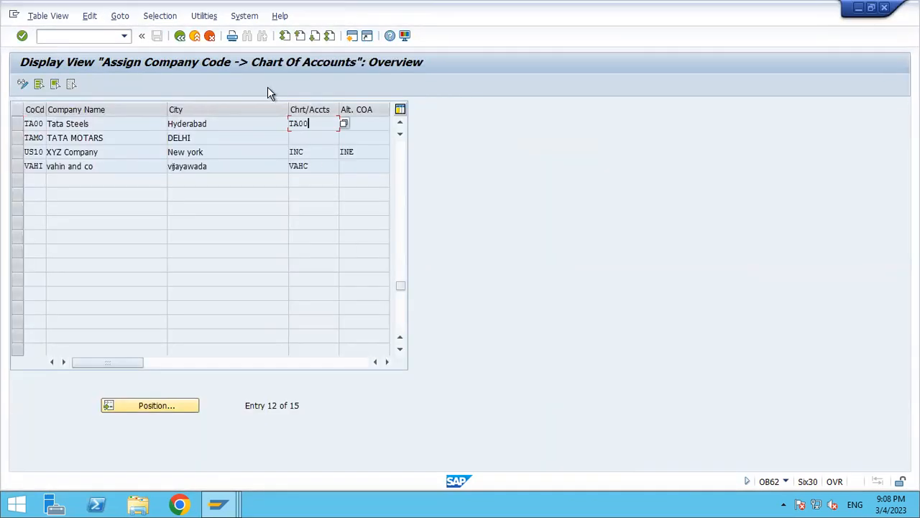
- Run transaction OB37, display the locked data and look up company code TA00's fiscal year variant, then return to the controlling area entry
click(195, 38)
text(OB)
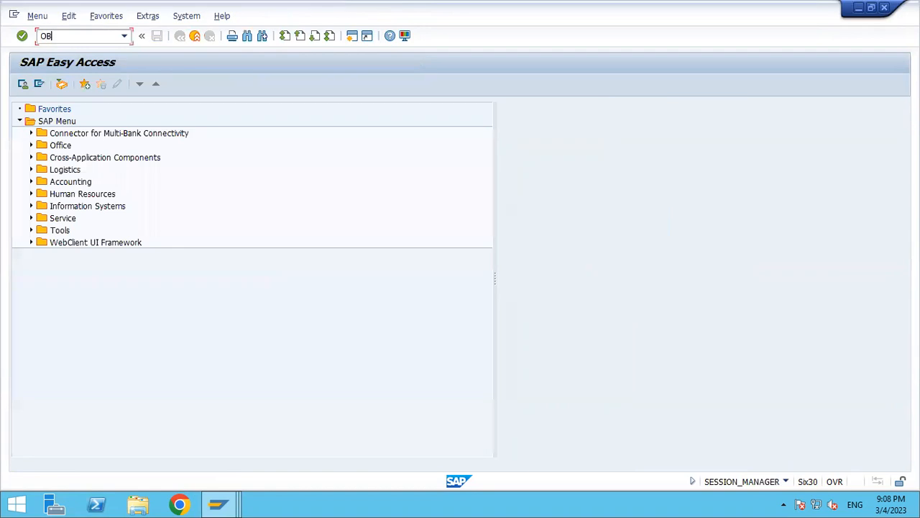
text(37)
key(Return)
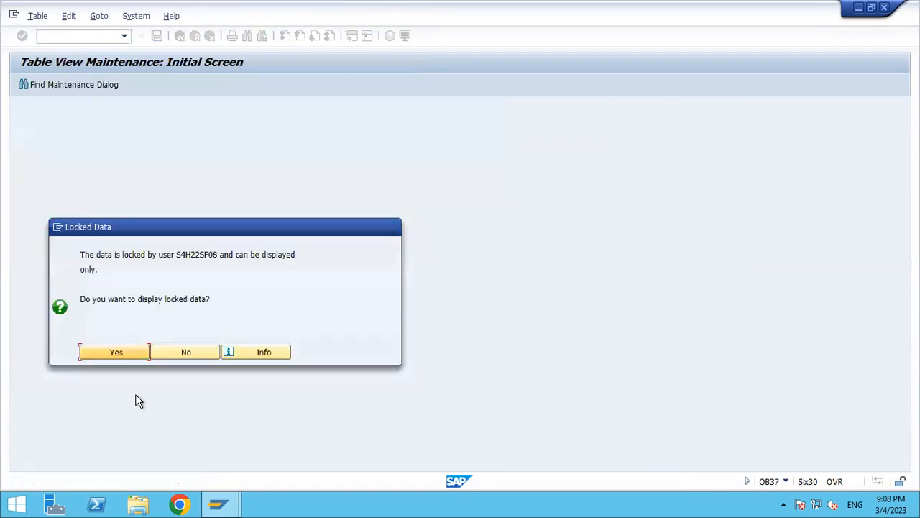
click(121, 354)
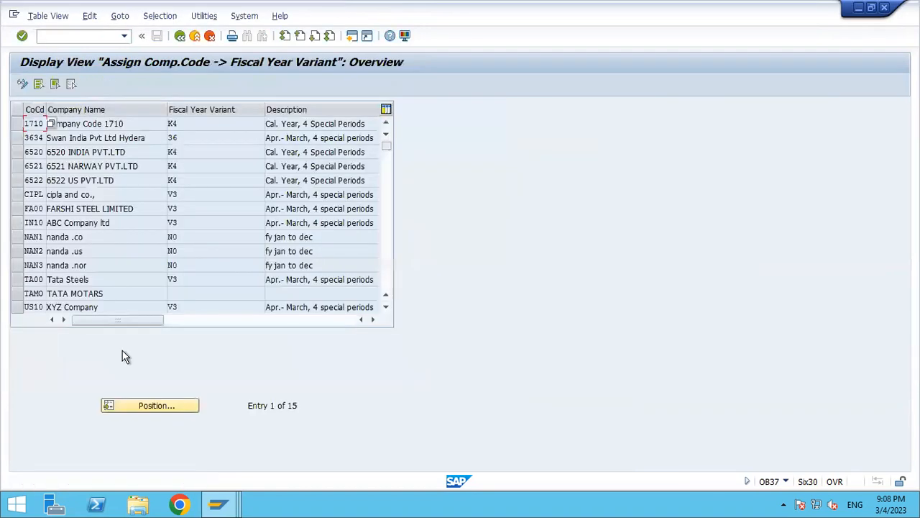
click(179, 415)
key(Down)
key(Down)
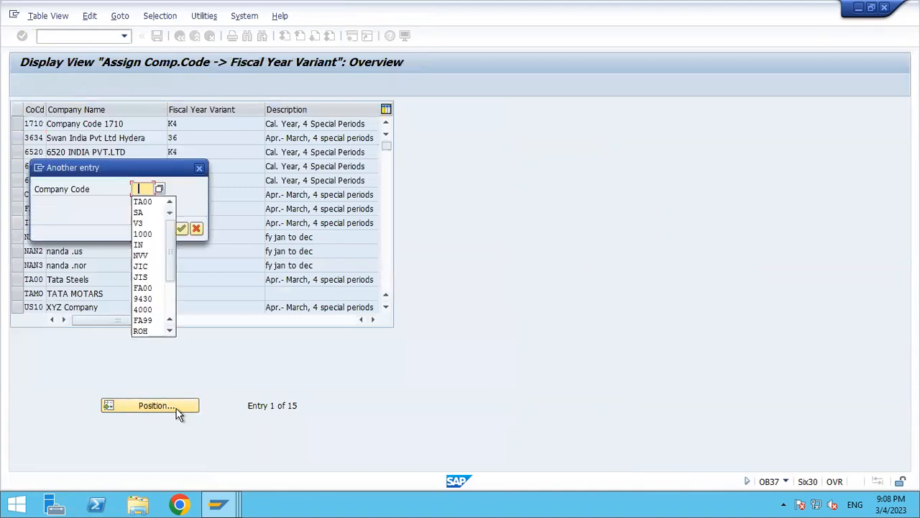
key(Return)
key(Return)
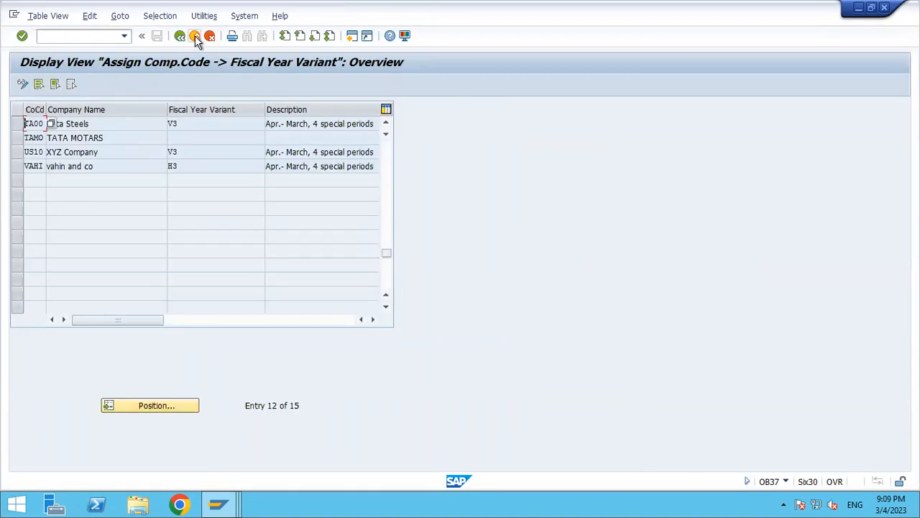
click(195, 35)
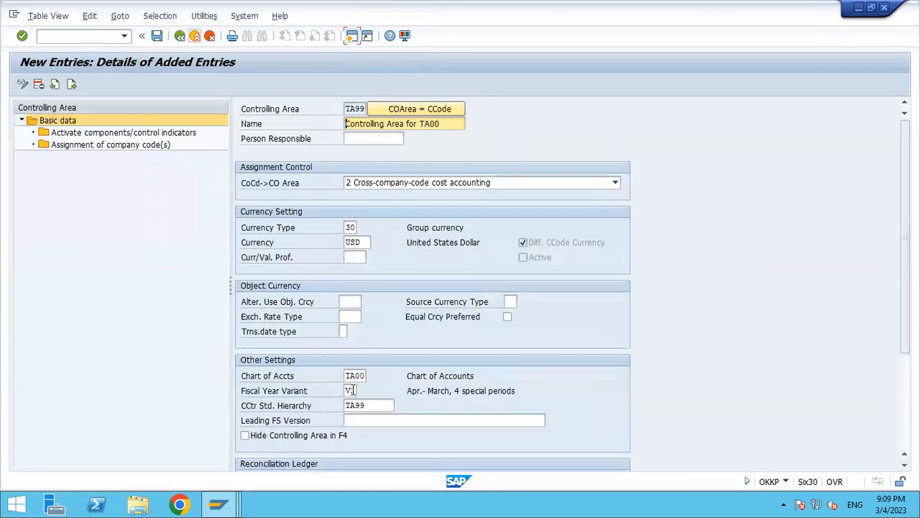
- Set the fiscal year variant of controlling area TA99 to K4
click(352, 390)
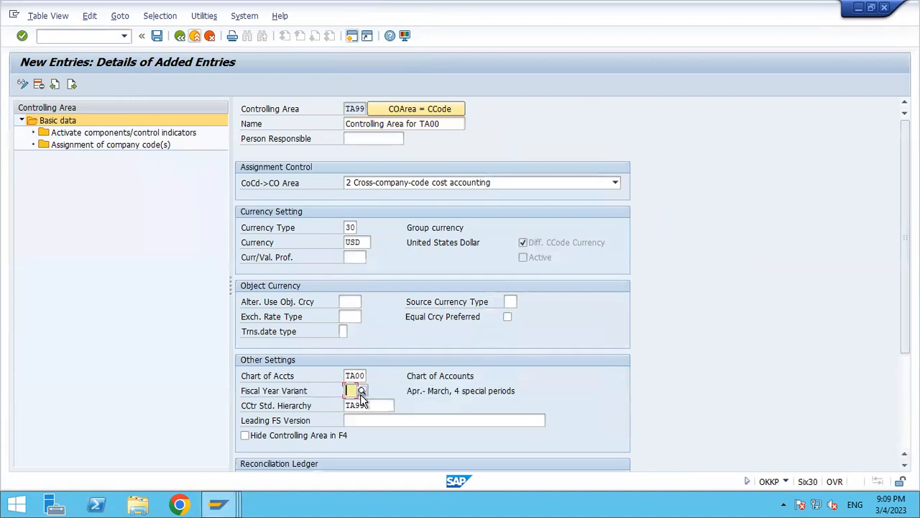
text(K4)
key(Return)
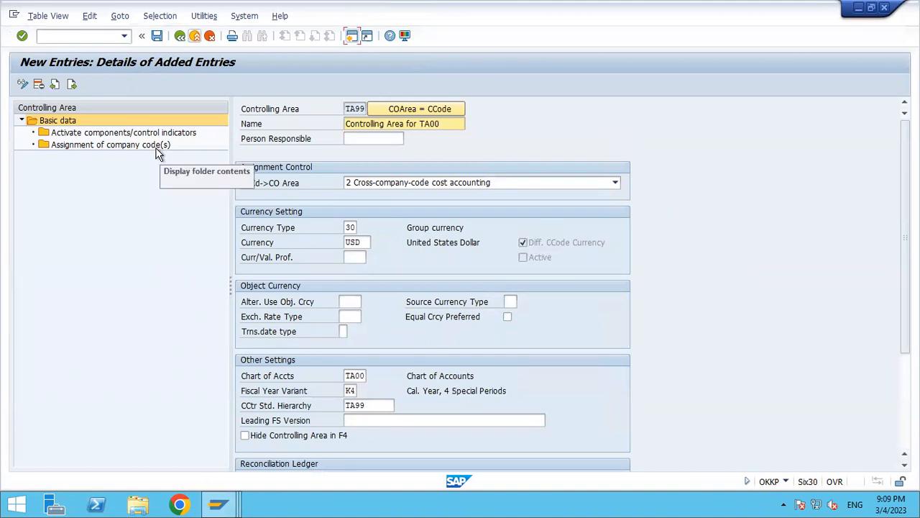
- Assign company code TA00 to controlling area TA99 as a new entry, save it and acknowledge the messages
double_click(157, 146)
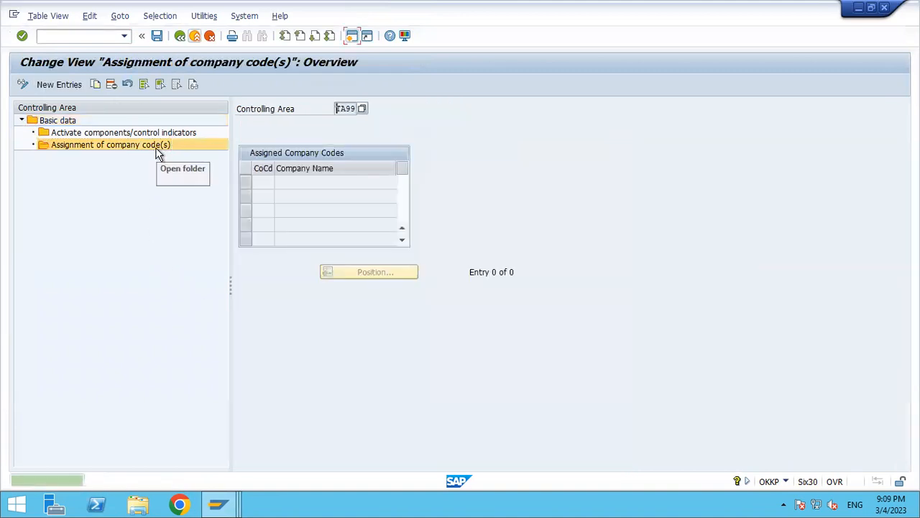
click(59, 85)
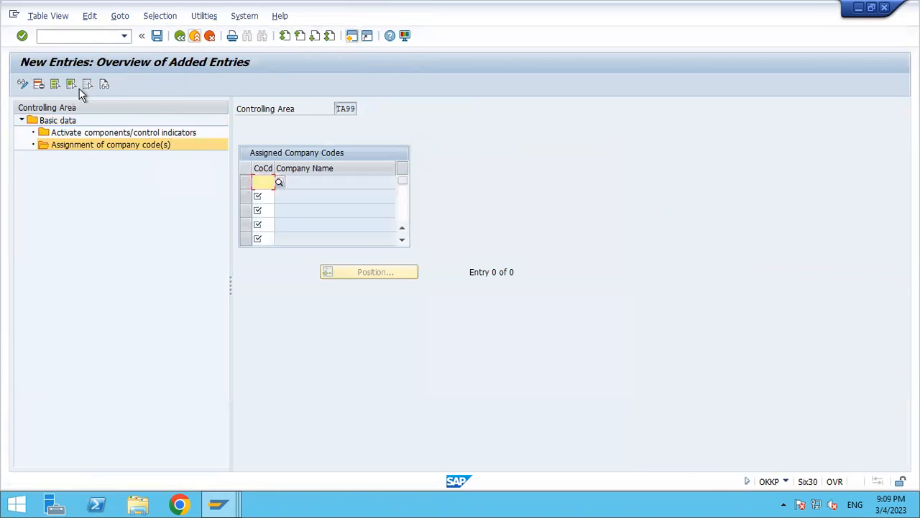
text(TA00)
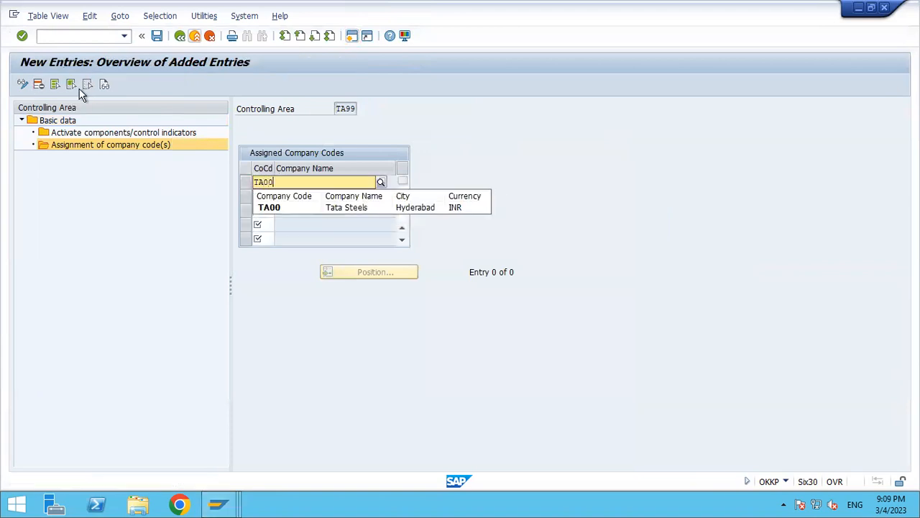
key(Return)
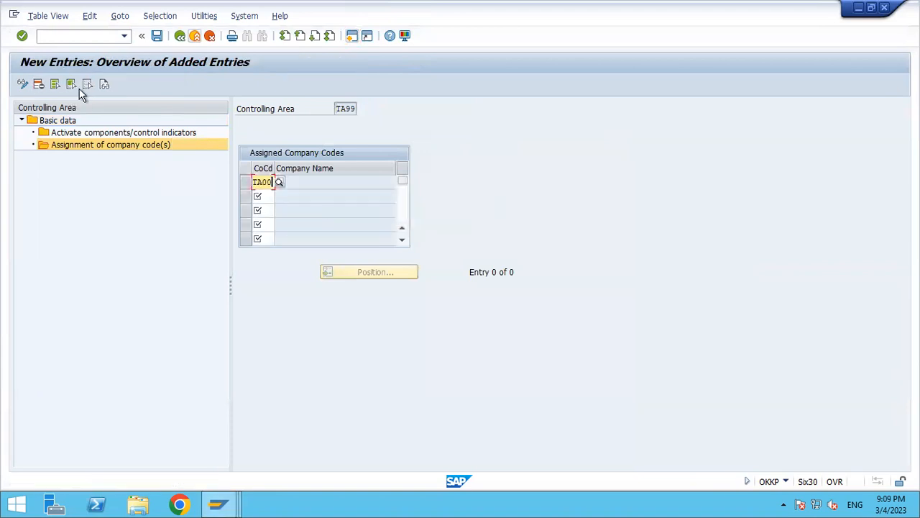
click(158, 39)
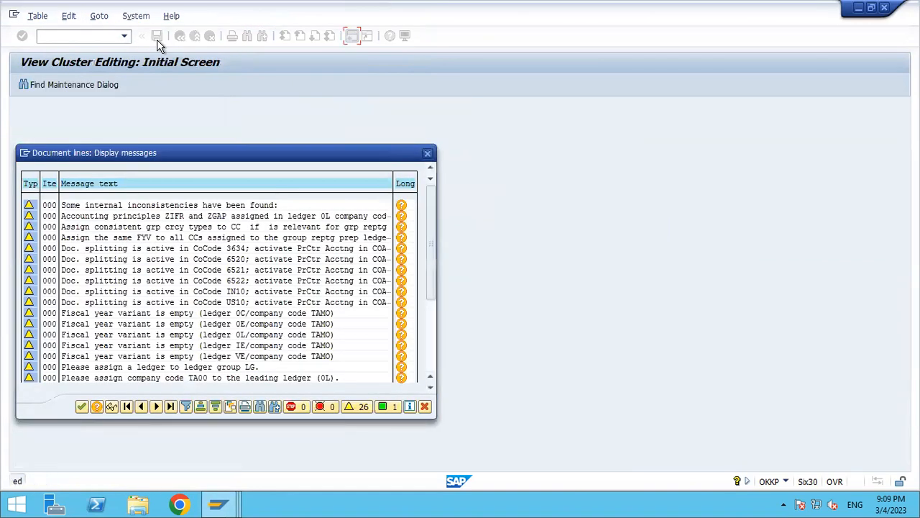
click(81, 407)
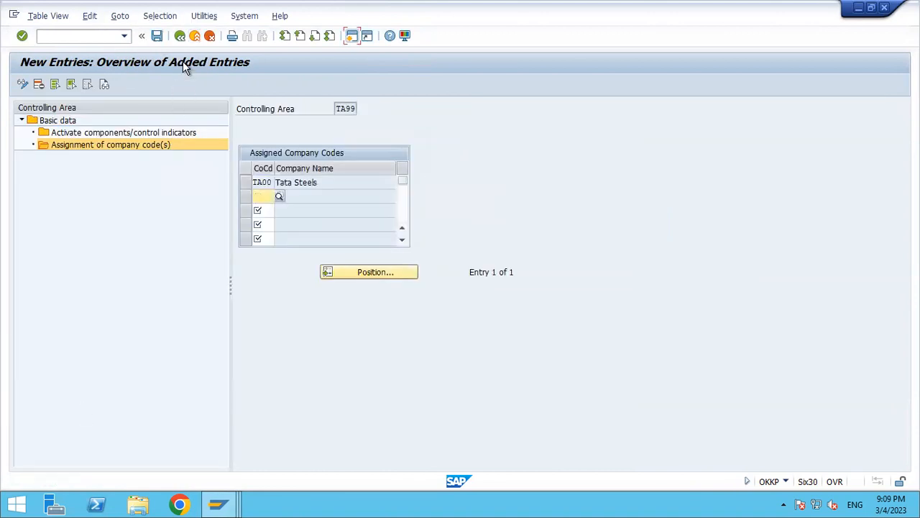
- Return to the basic data of controlling area TA99, save the entry and close the message list
click(180, 36)
click(180, 36)
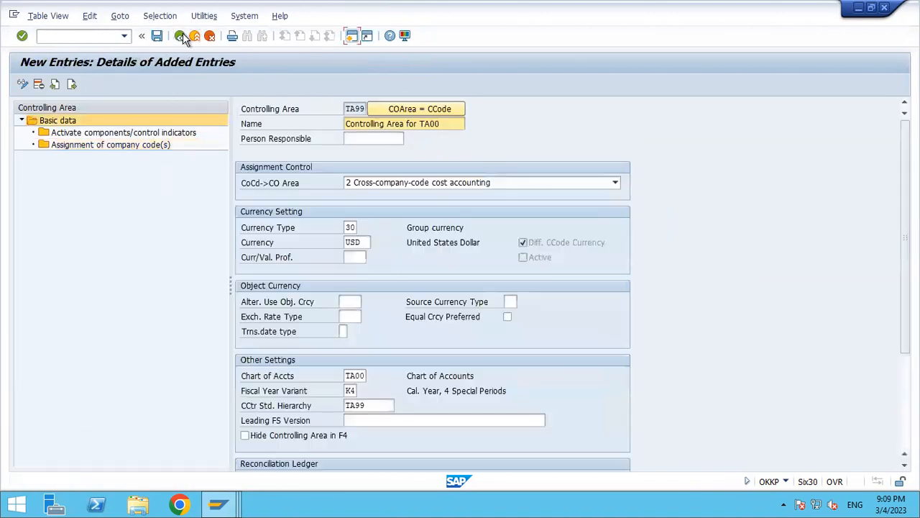
click(156, 36)
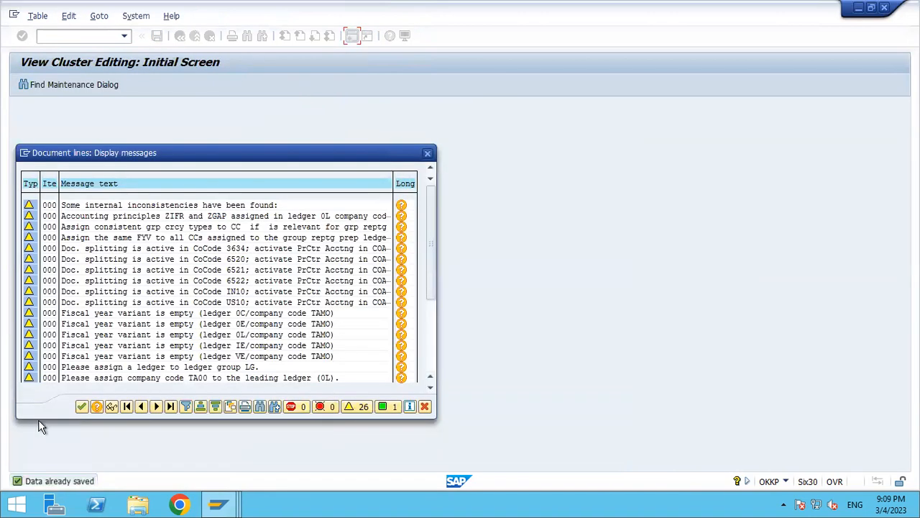
click(81, 407)
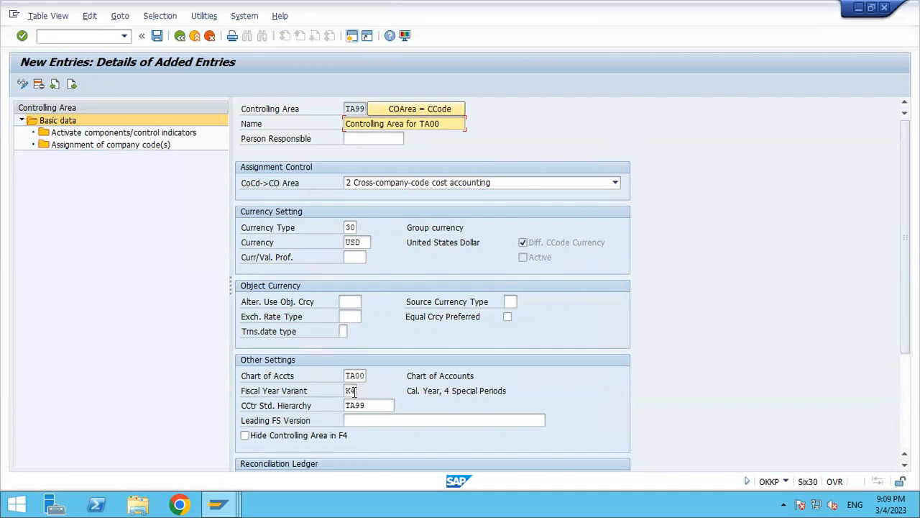
- Set the fiscal year variant of controlling area TA99 to V3, save it and acknowledge the messages
click(351, 390)
key(BackSpace)
key(BackSpace)
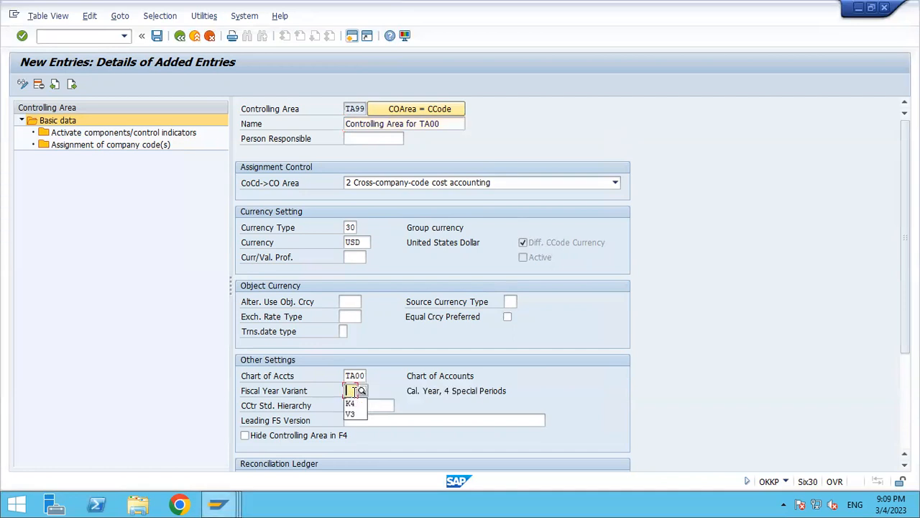
text(V3)
key(Return)
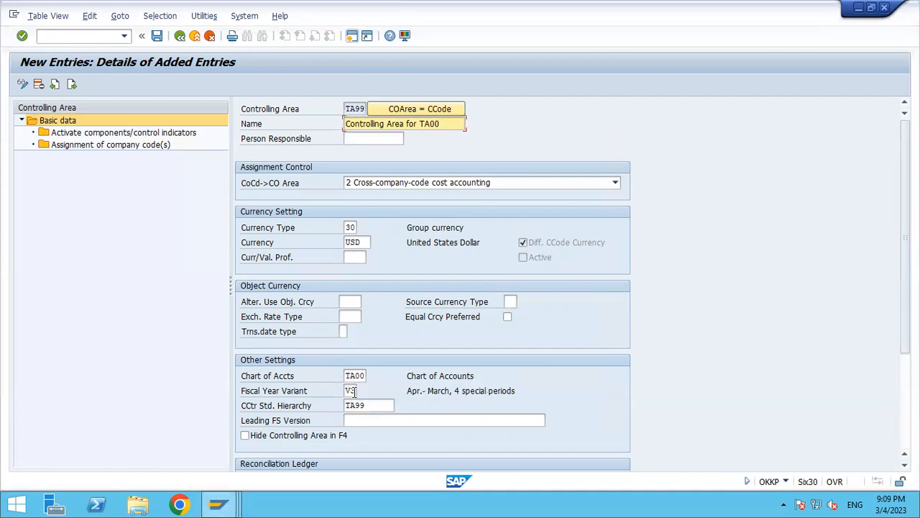
key(ctrl+s)
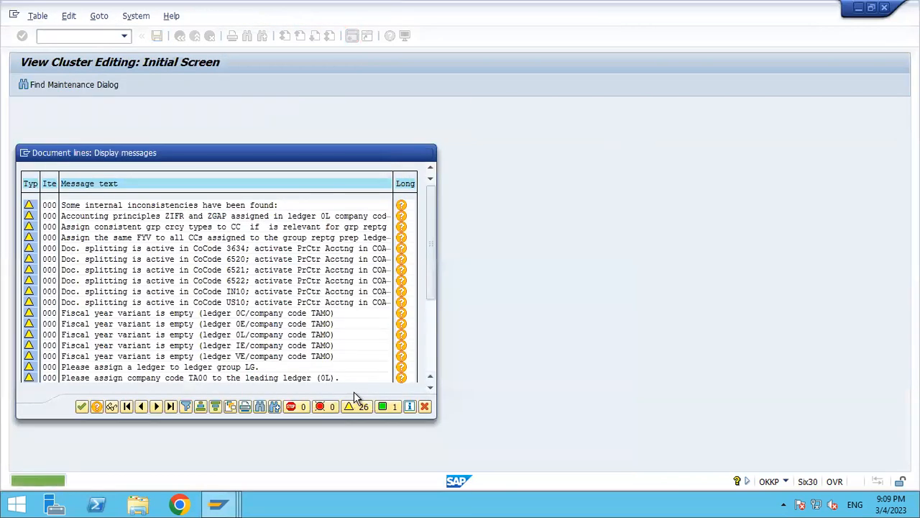
key(Return)
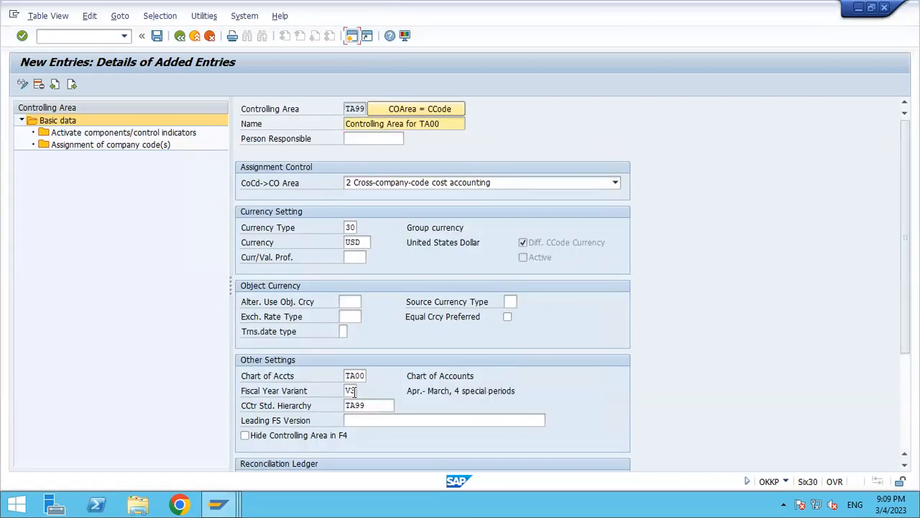
- Reopen the company code assignments of controlling area TA99, save them and dismiss the message list
click(143, 146)
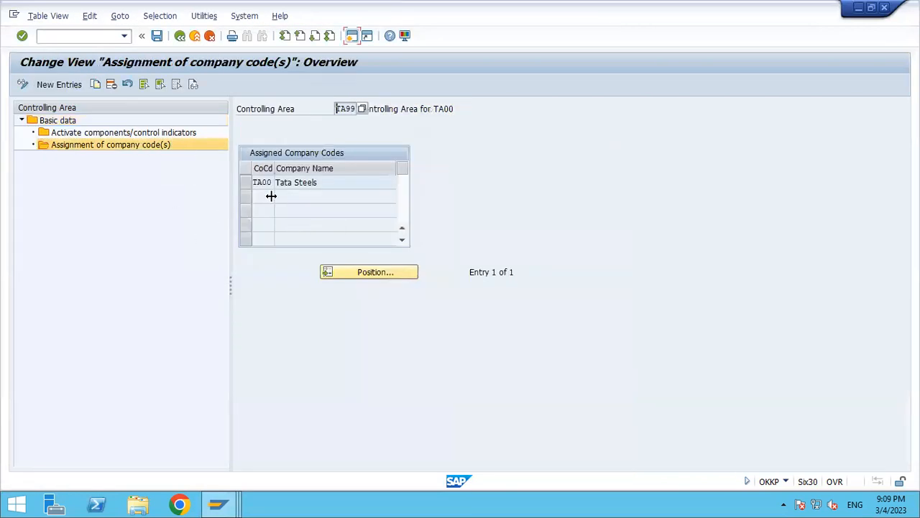
click(157, 35)
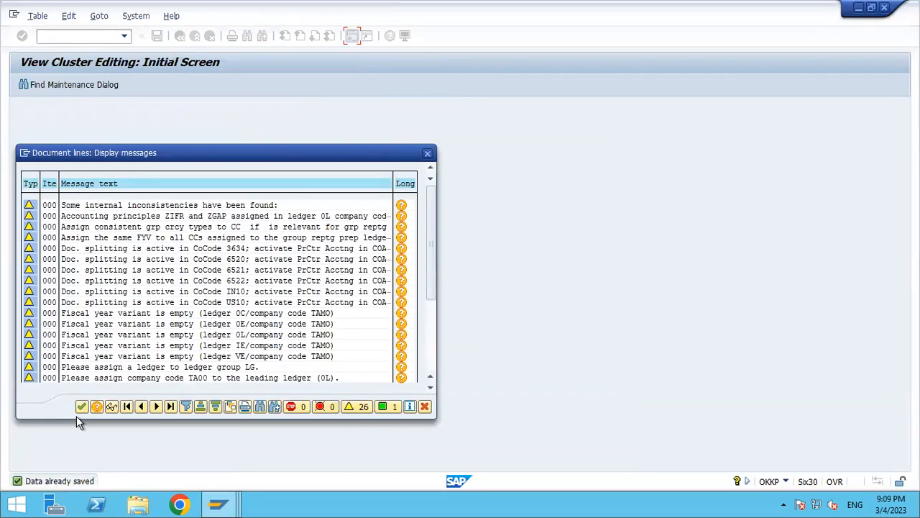
click(81, 407)
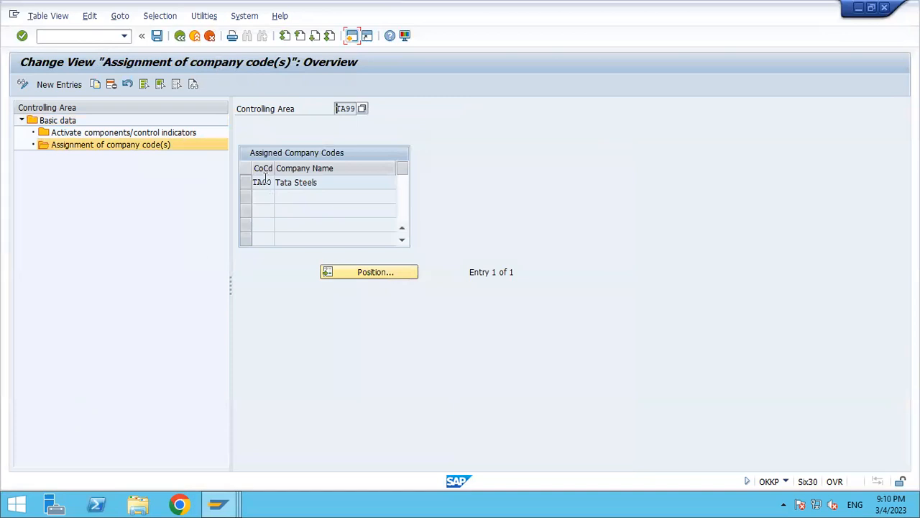
- Create a new components and control indicators entry for controlling area TA99 starting in fiscal year 2022
double_click(99, 133)
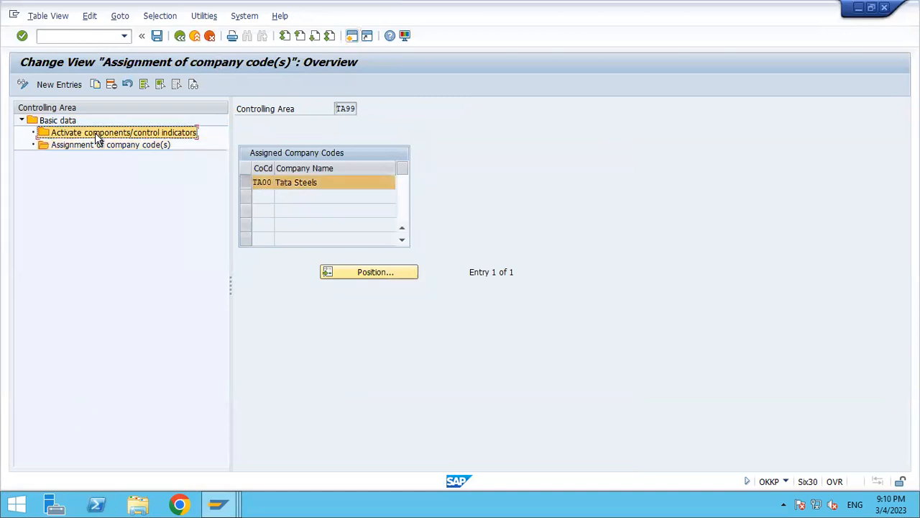
click(79, 85)
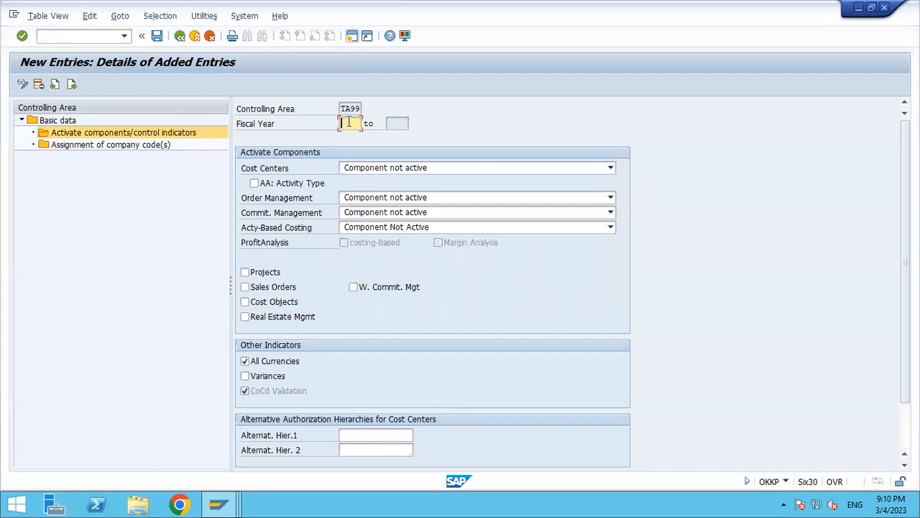
text(2022)
key(Return)
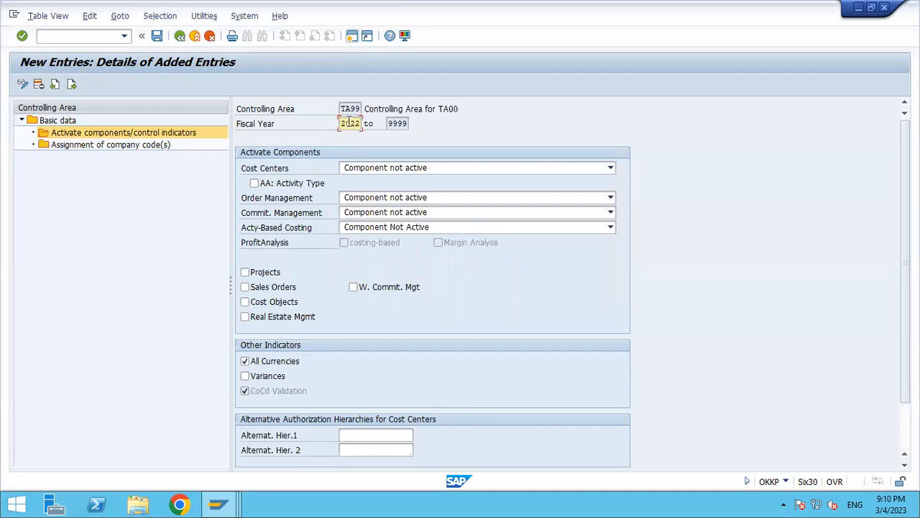
- Set Cost Centers, Order Management and Commit. Management to active for controlling area TA99
click(392, 173)
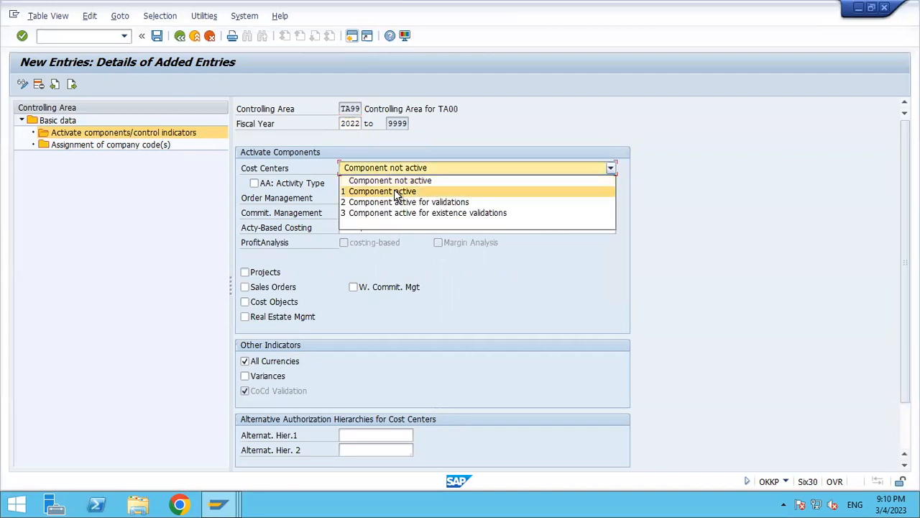
click(394, 190)
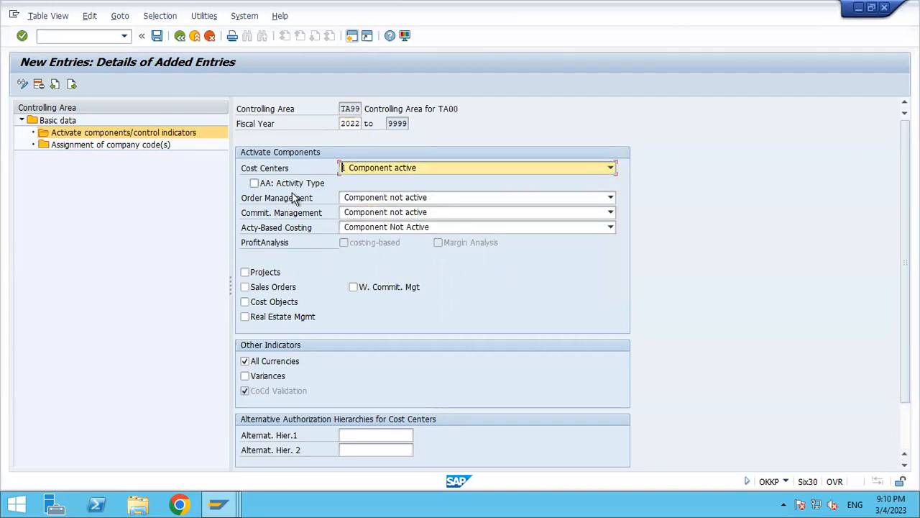
click(408, 201)
click(403, 221)
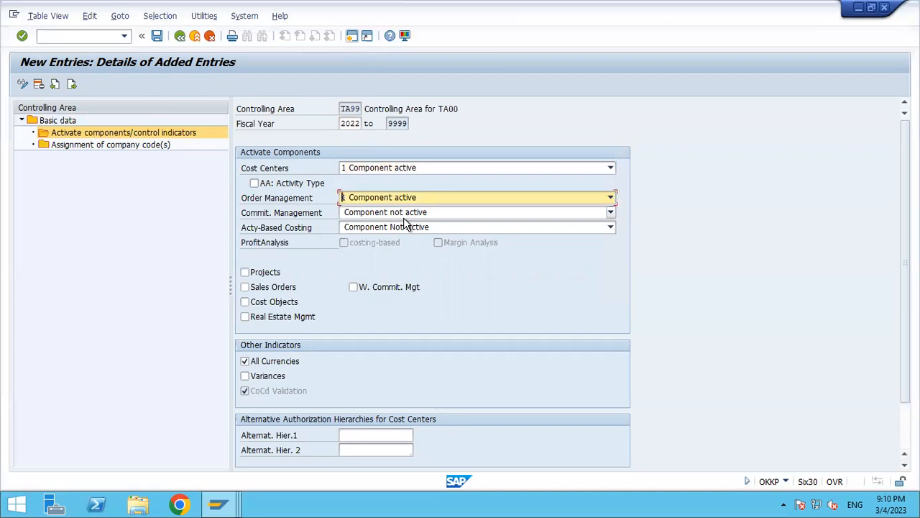
click(394, 213)
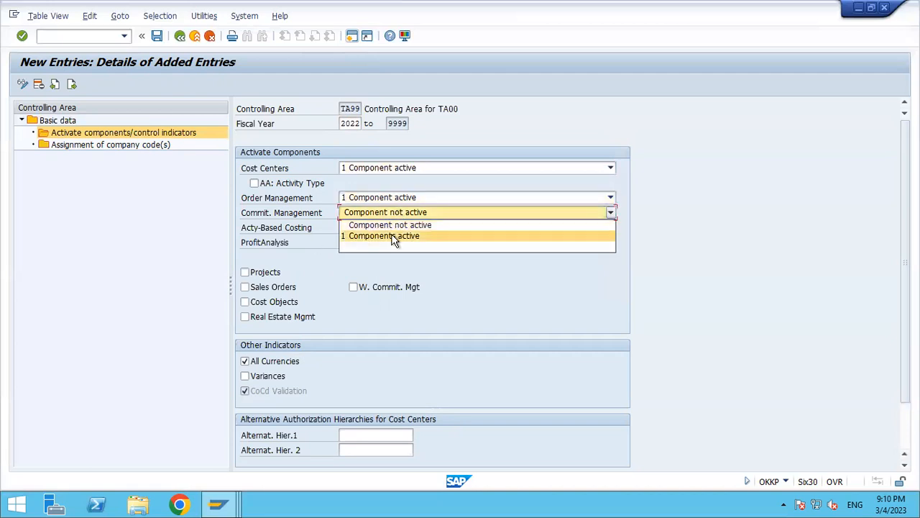
click(395, 237)
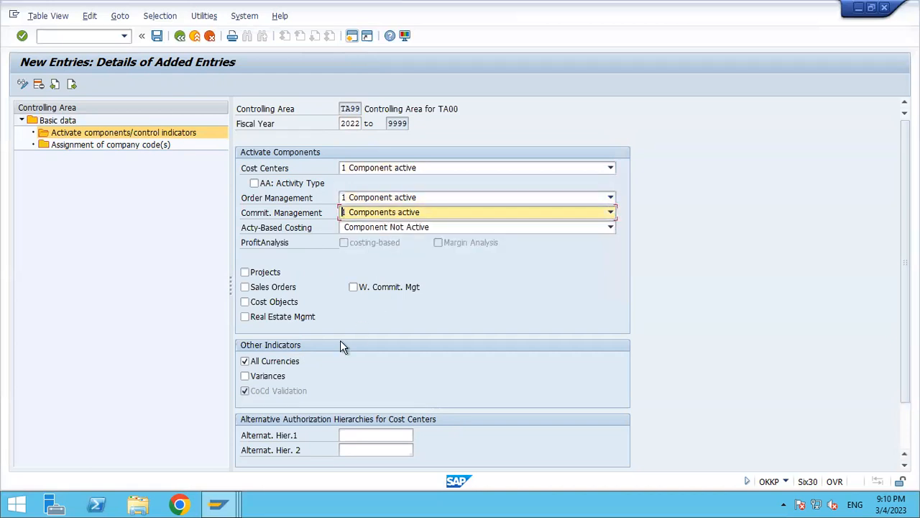
- Enable Sales Orders, Cost Objects and W. Commit. Mgt as components, plus the Variances indicator
click(269, 287)
click(263, 304)
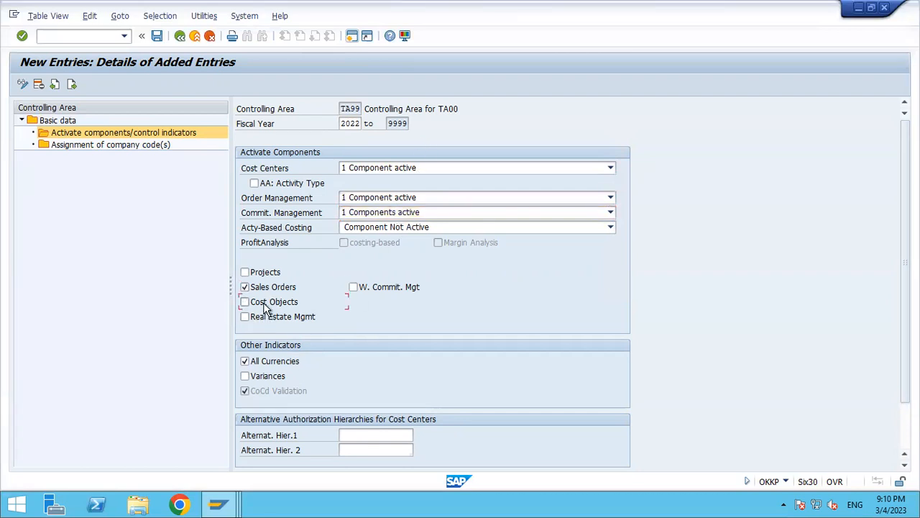
click(382, 289)
key(Return)
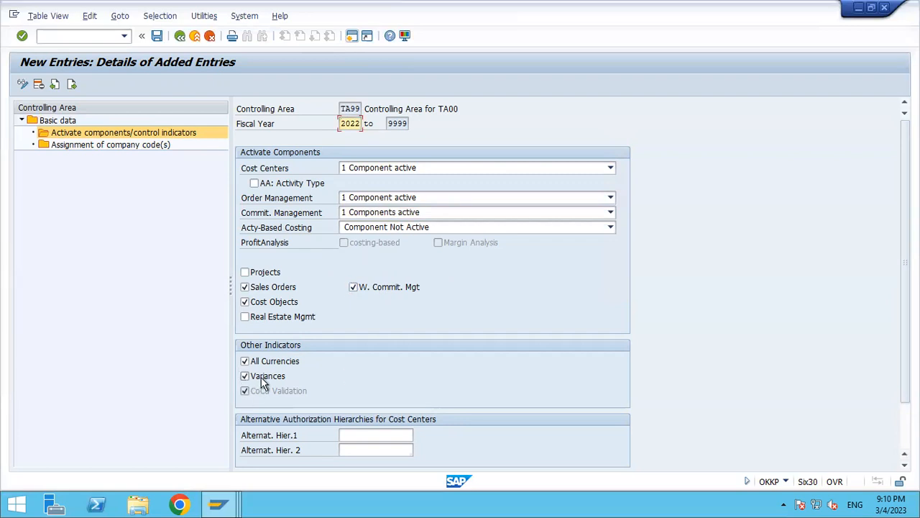
- Save the components entry for fiscal year 2022 and acknowledge the transport notice and the message list
click(157, 36)
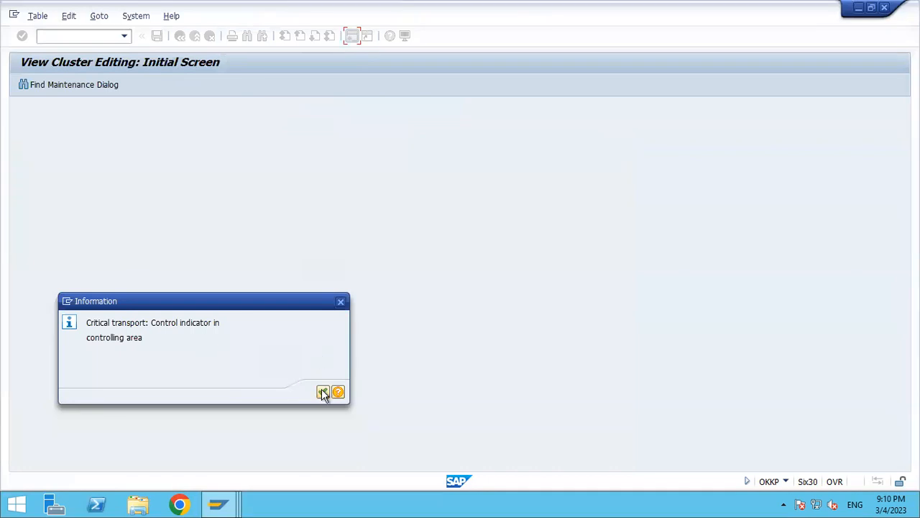
click(322, 392)
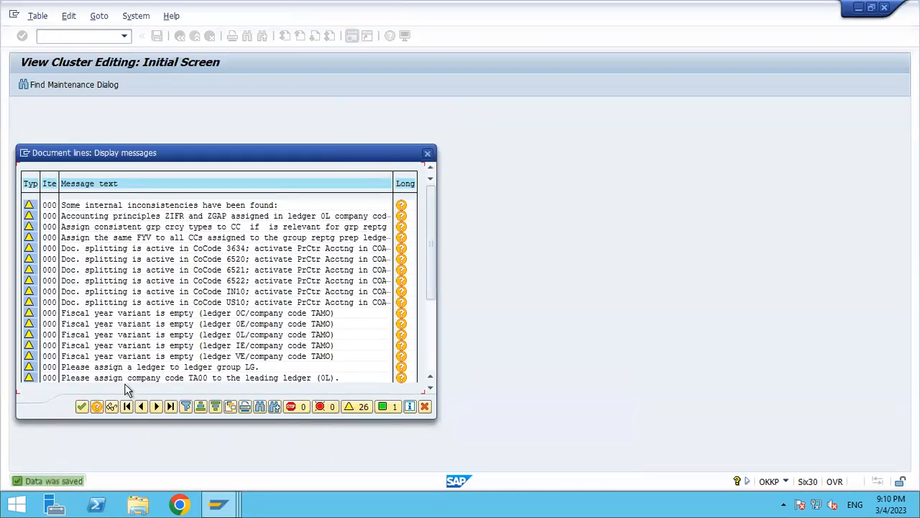
click(80, 407)
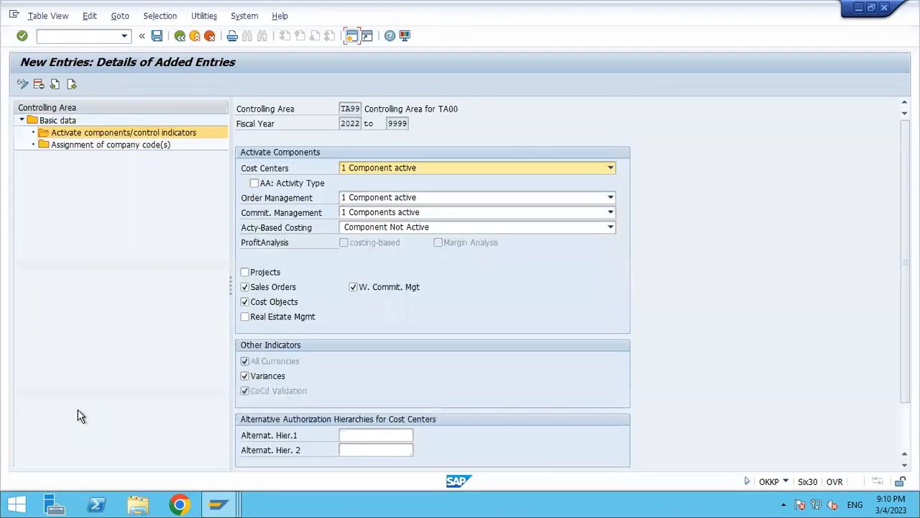
- Leave the controlling area maintenance, return to the IMG structure and dismiss the activity selection
click(181, 37)
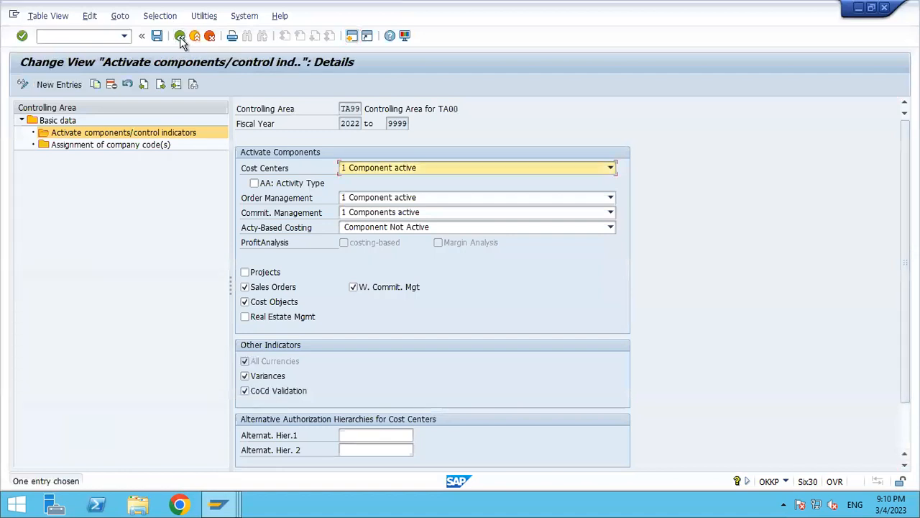
click(180, 37)
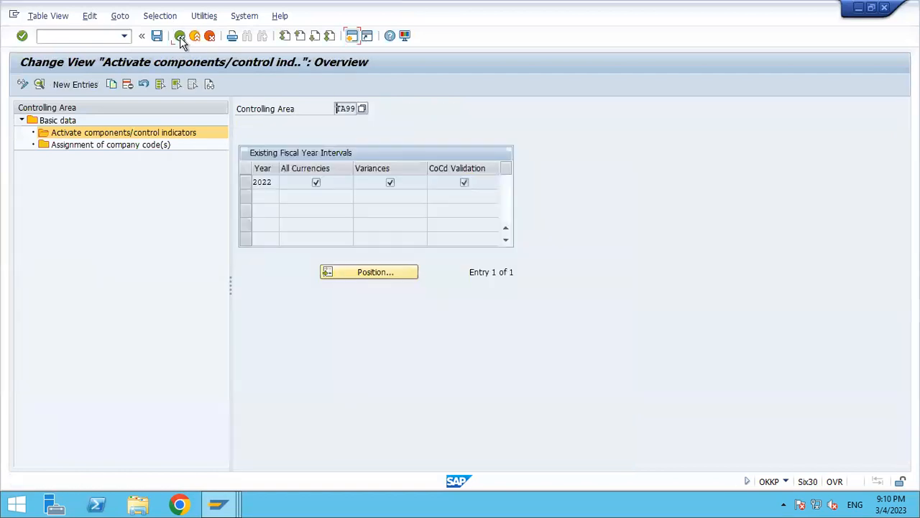
click(180, 39)
click(181, 37)
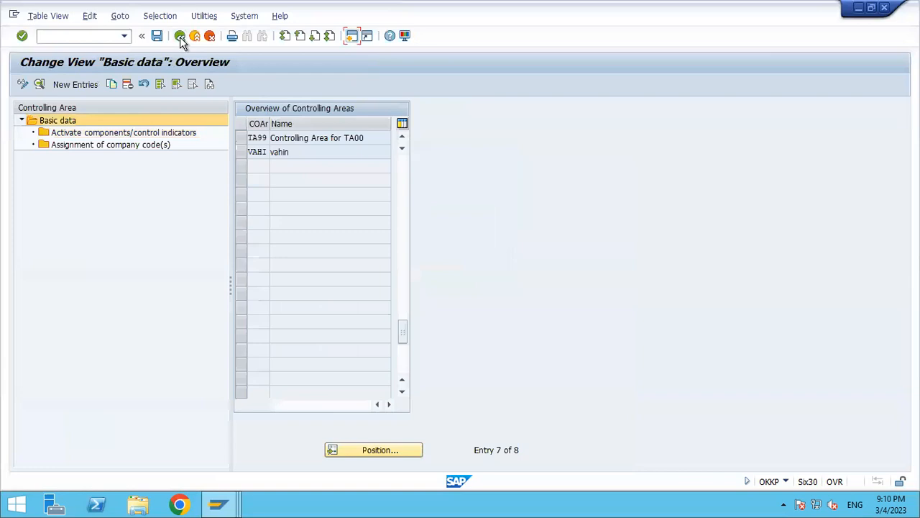
click(180, 38)
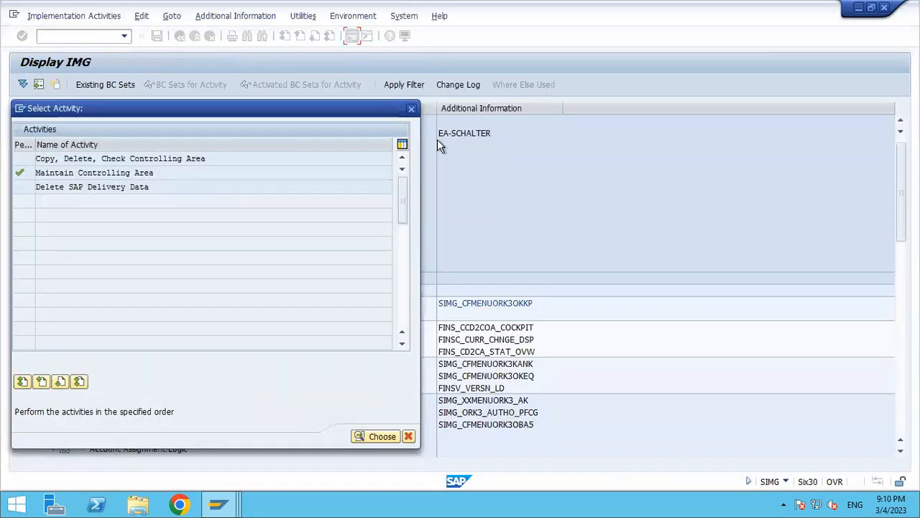
click(411, 108)
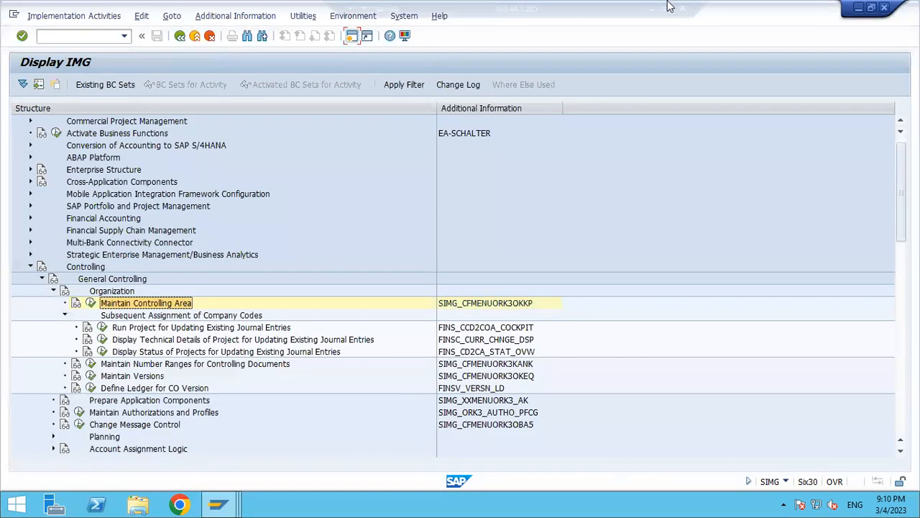
- Switch to the Excel configuration list and enter the heading "Configuration settings related to S4" in cell G50
click(667, 7)
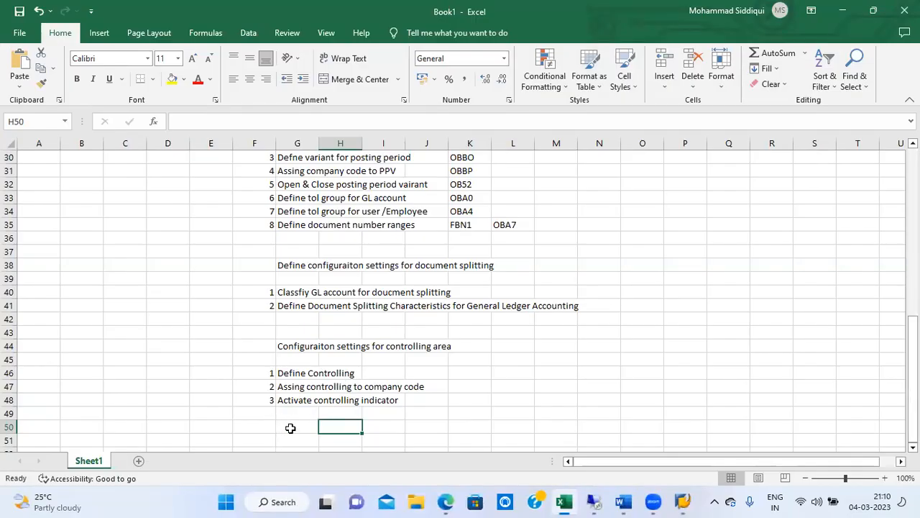
click(315, 374)
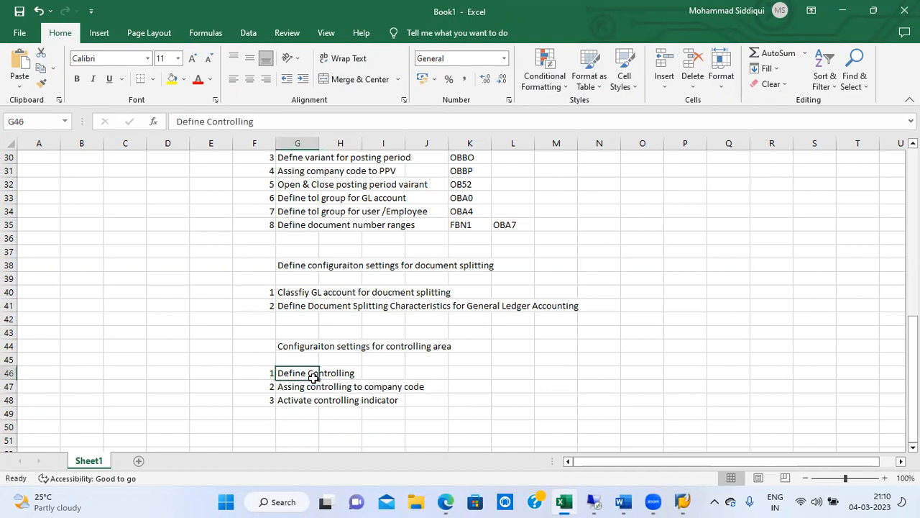
click(295, 425)
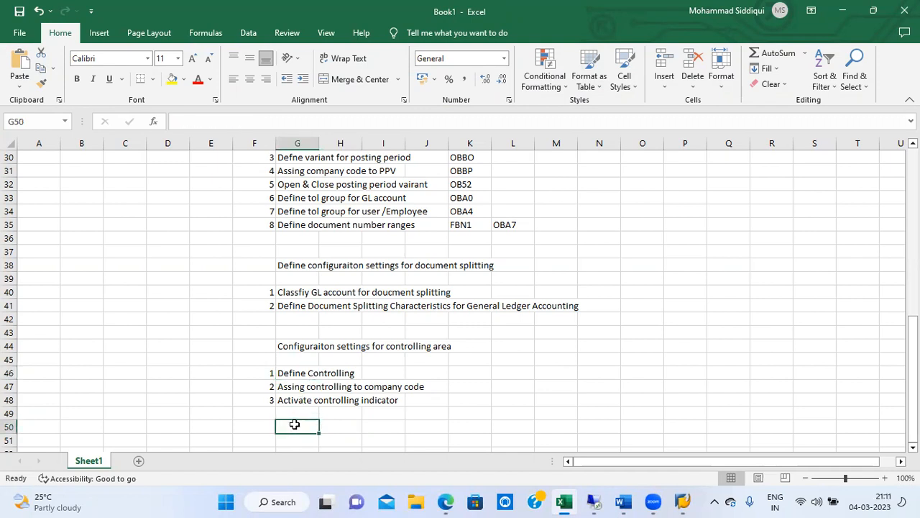
text(Con)
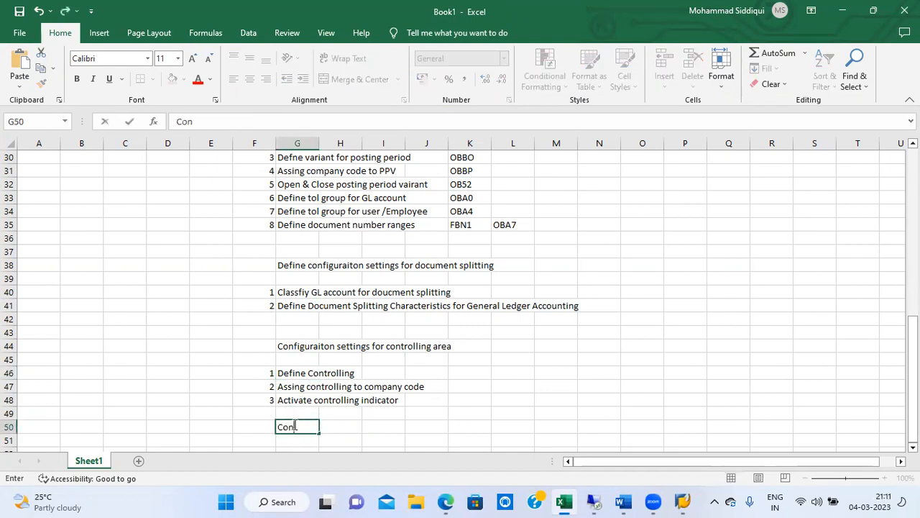
text(figuration settinhs)
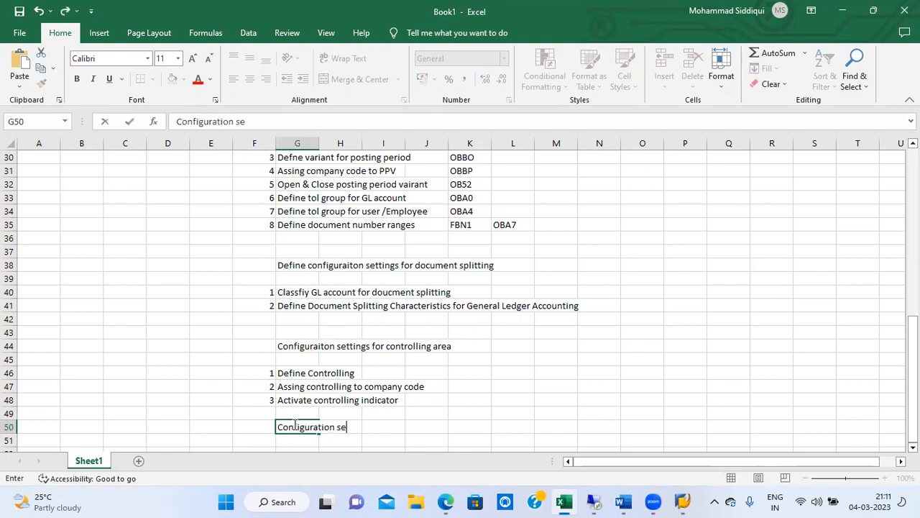
key(BackSpace)
key(BackSpace)
key(BackSpace)
text(ngs relate)
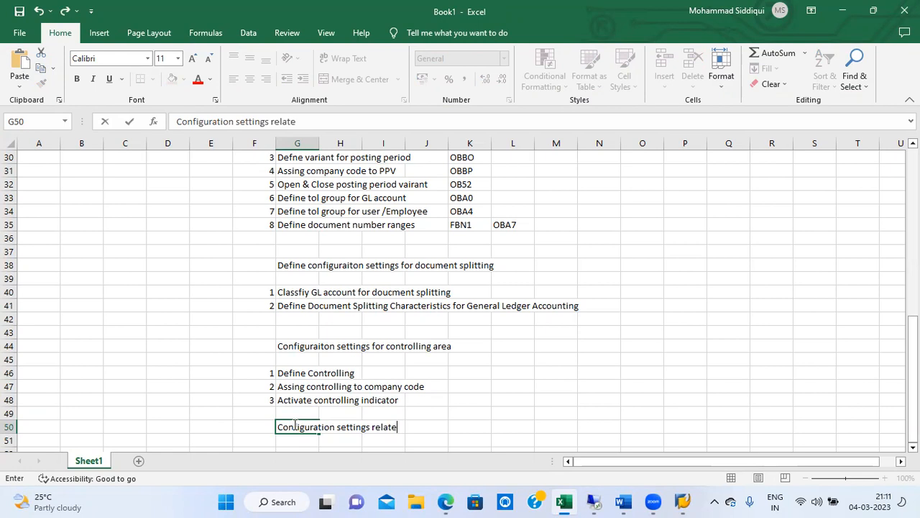
text(d to S4)
key(Return)
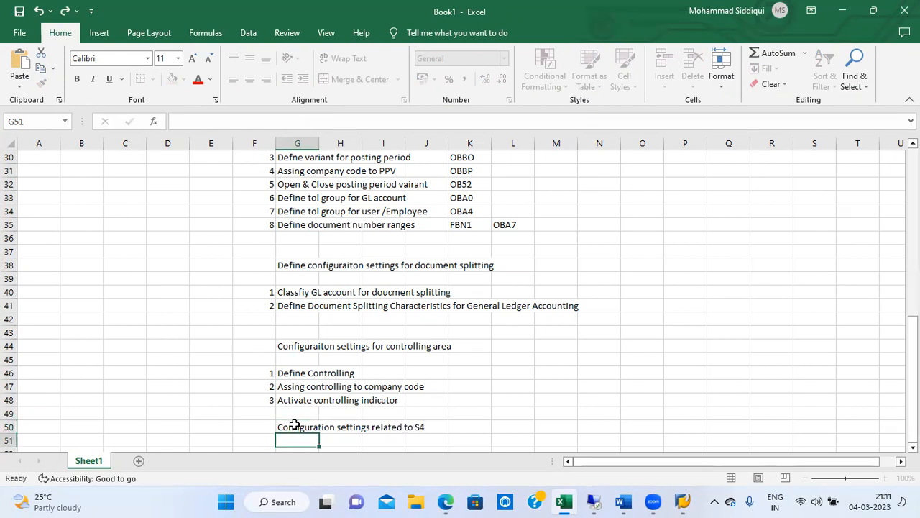
- Start the numbered list for the S4 settings by entering 1 in cell F52
key(Down)
key(Left)
text(1)
key(Tab)
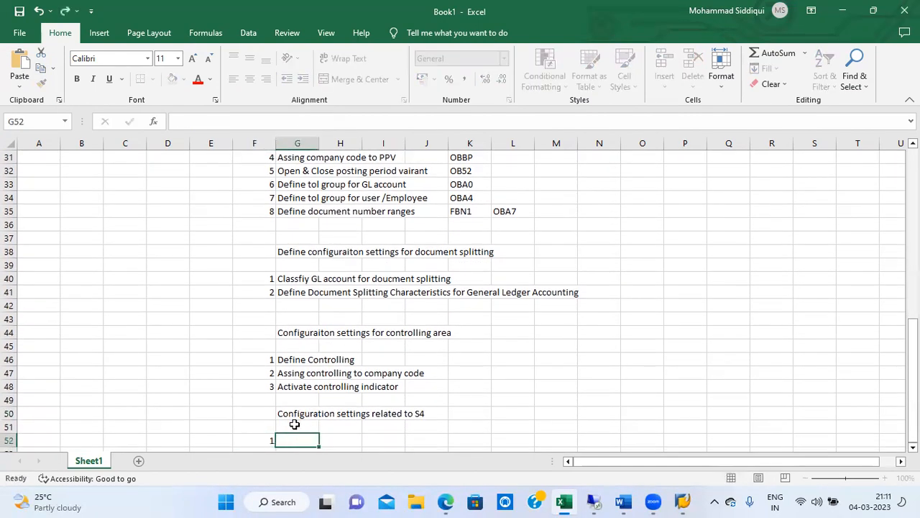
- Switch back to the SAP IMG, collapse the Controlling node and expand Conversion of Accounting to SAP S/4HANA
click(602, 501)
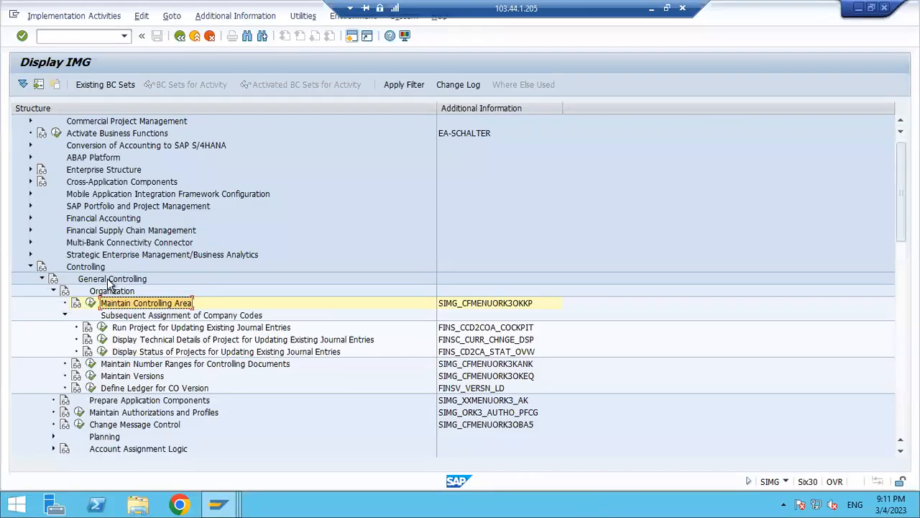
click(30, 267)
click(118, 219)
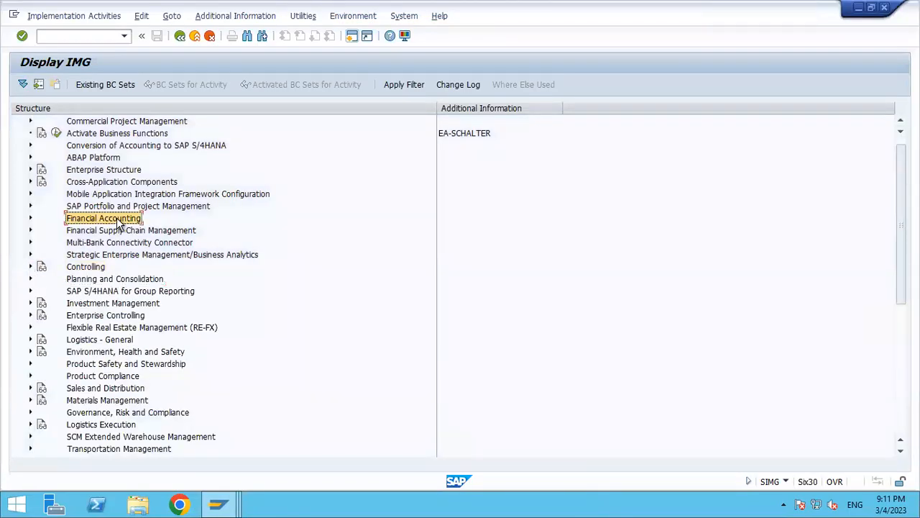
key(Up)
key(Up)
key(Up)
key(Up)
key(Up)
key(Up)
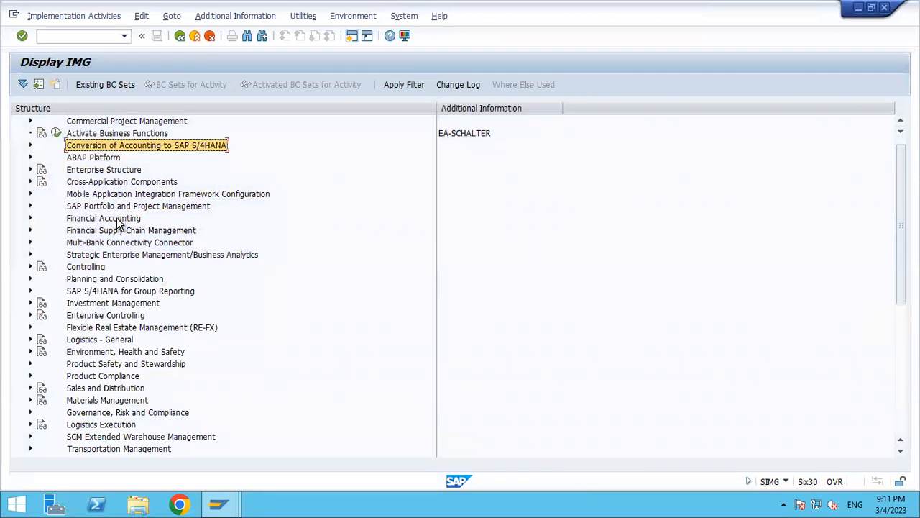
key(Right)
- Expand Preparations and Migration of Customizing and its subnode for General Ledger
key(Down)
key(Down)
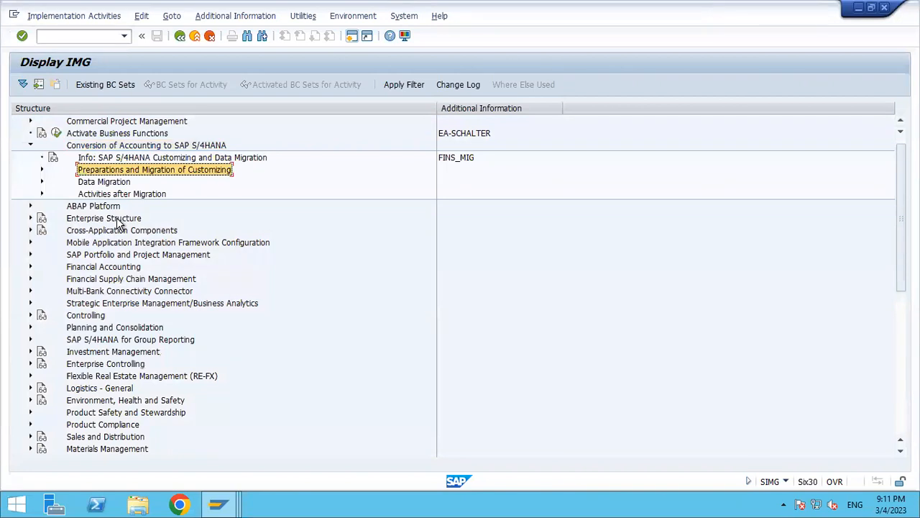
key(Right)
key(Down)
key(Down)
key(Down)
key(Down)
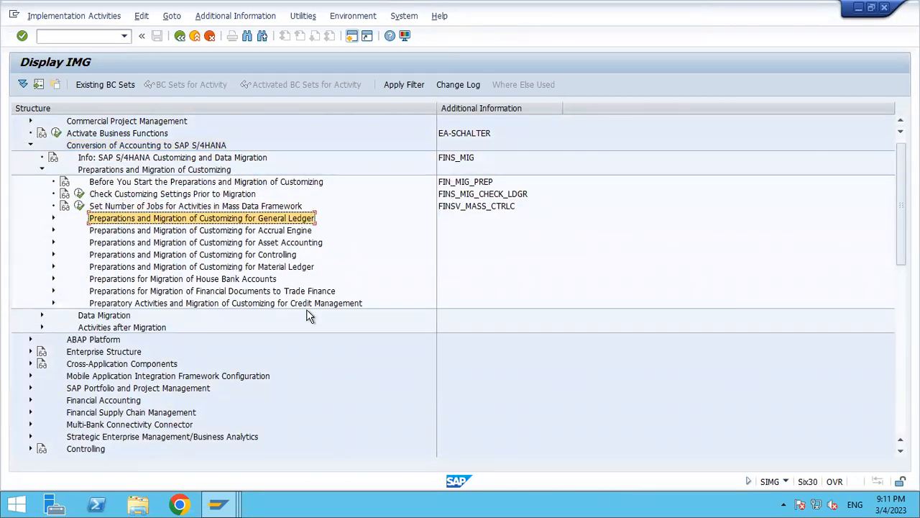
key(Right)
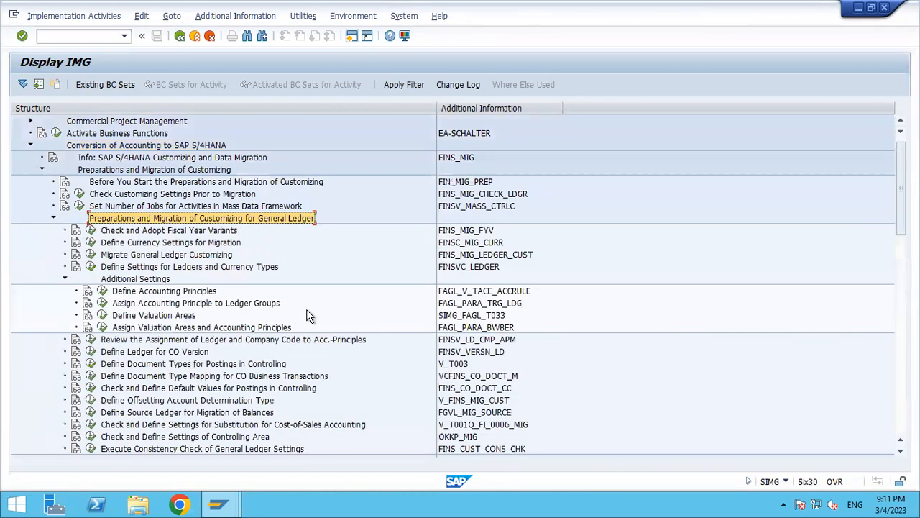
- Collapse Additional Settings and select the activity Define Settings for Ledgers and Currency Types under the General Ledger preparations
key(Down)
key(Down)
key(Down)
key(Down)
key(Down)
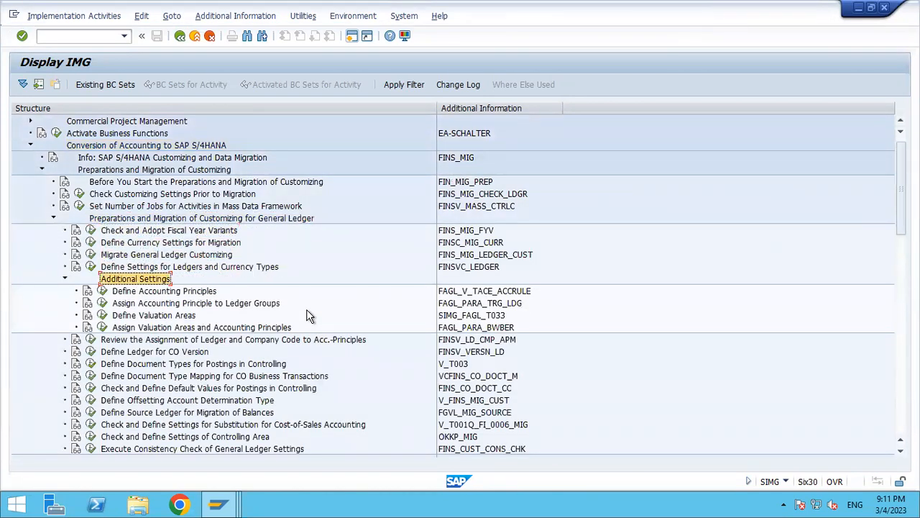
key(Up)
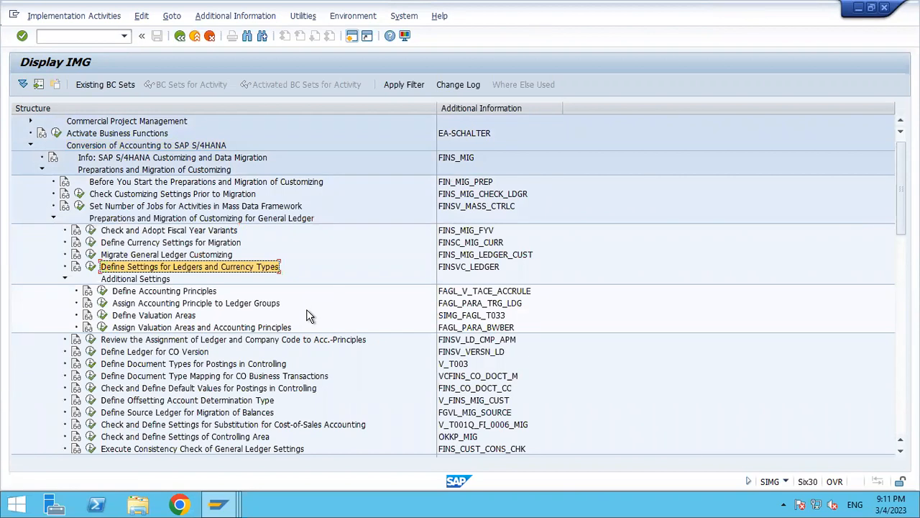
key(Down)
key(Left)
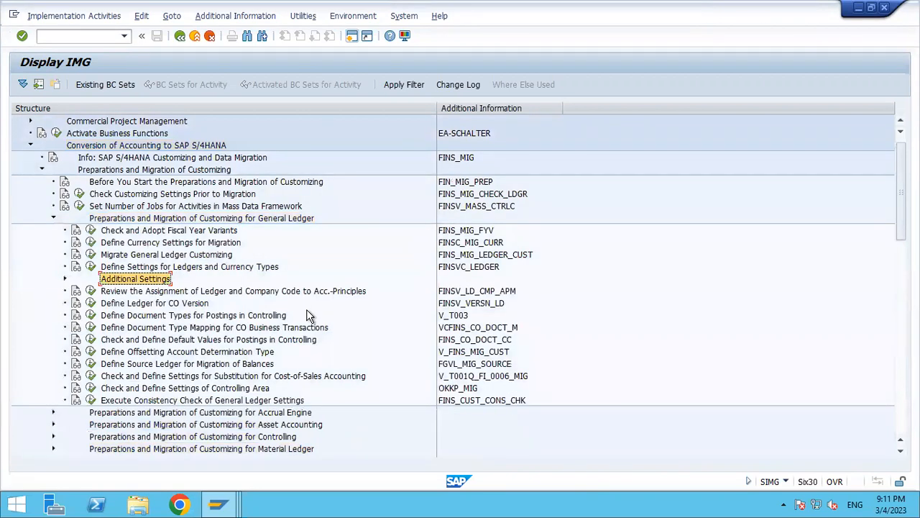
key(Up)
key(Up)
key(Down)
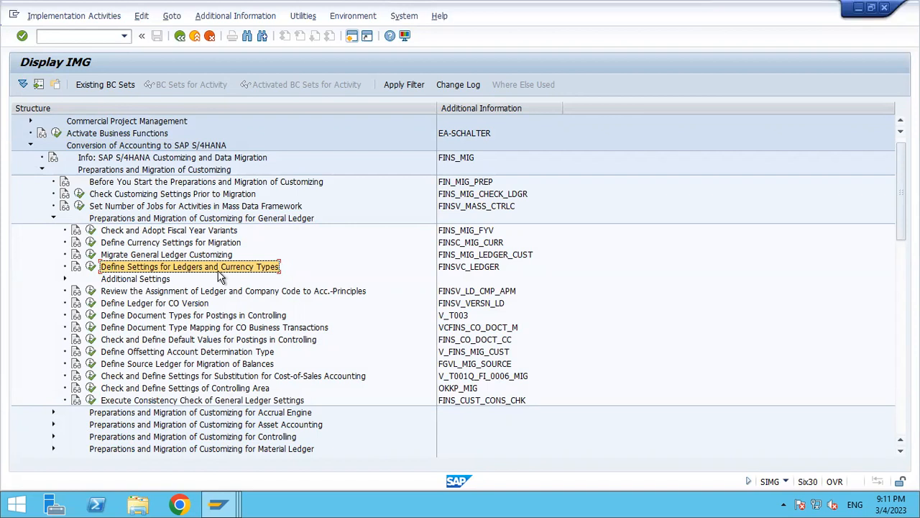
- Switch to the Excel workbook and enter "Define Settings for Ledgers and Currency Types" in cell G52
mouse_move(713, 10)
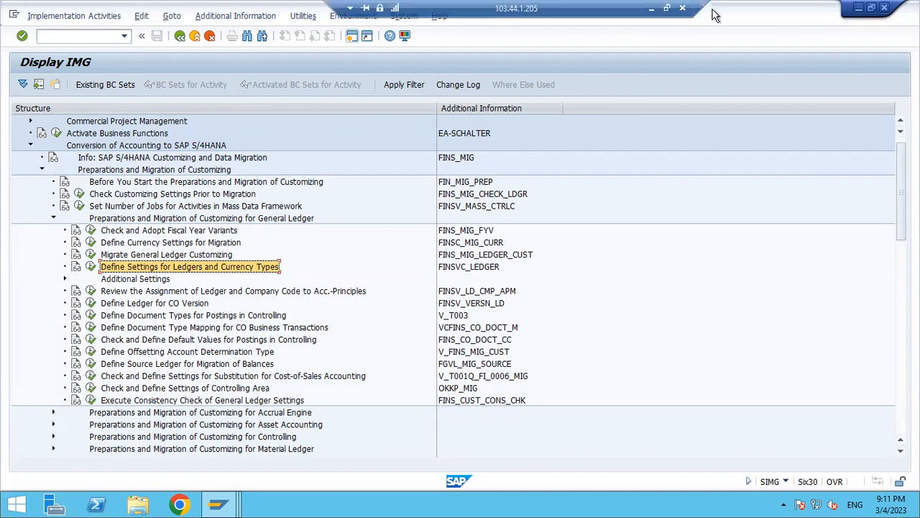
click(652, 9)
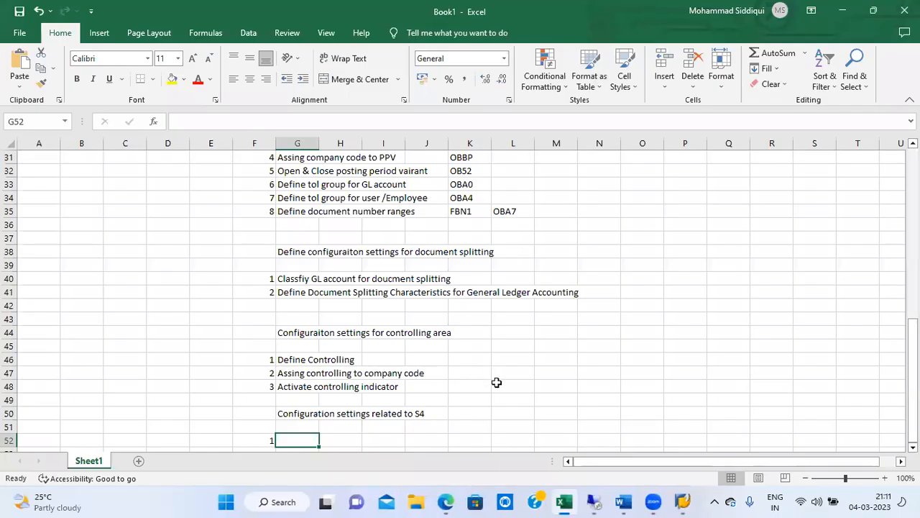
text(Define Settings for Ledgers and Currency Types)
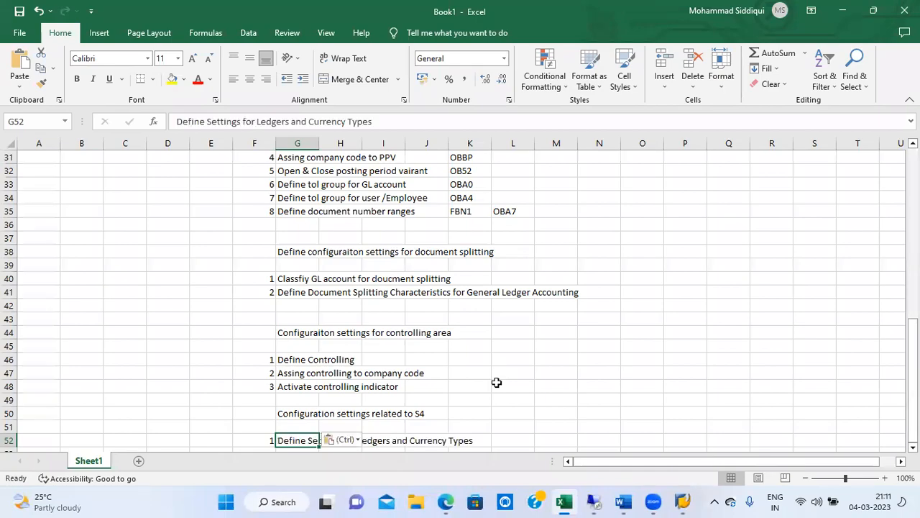
- Switch back to the SAP IMG, execute Define Settings for Ledgers and Currency Types, and open the company code settings of ledger 0L
key(alt+Tab)
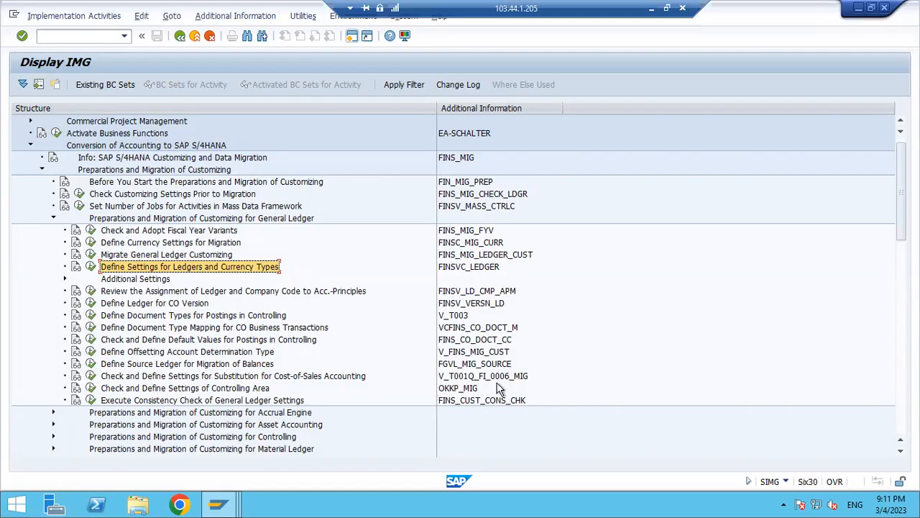
click(91, 267)
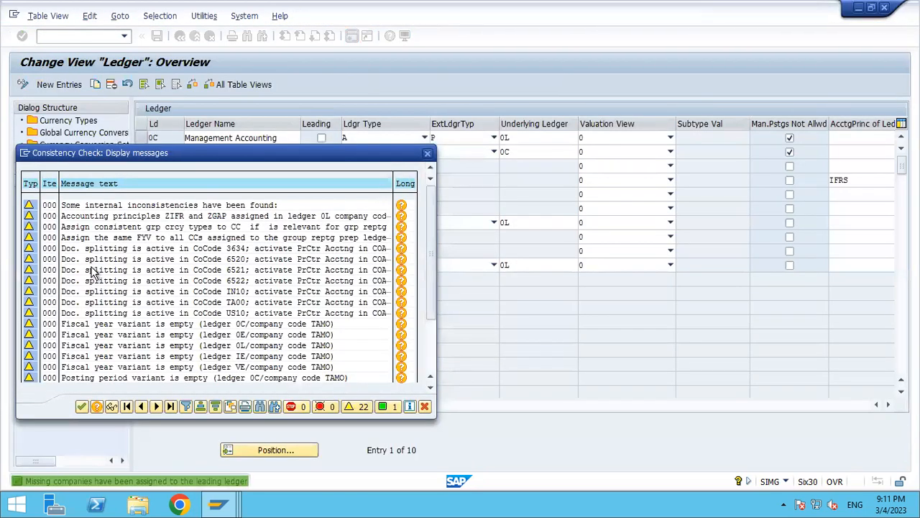
key(Return)
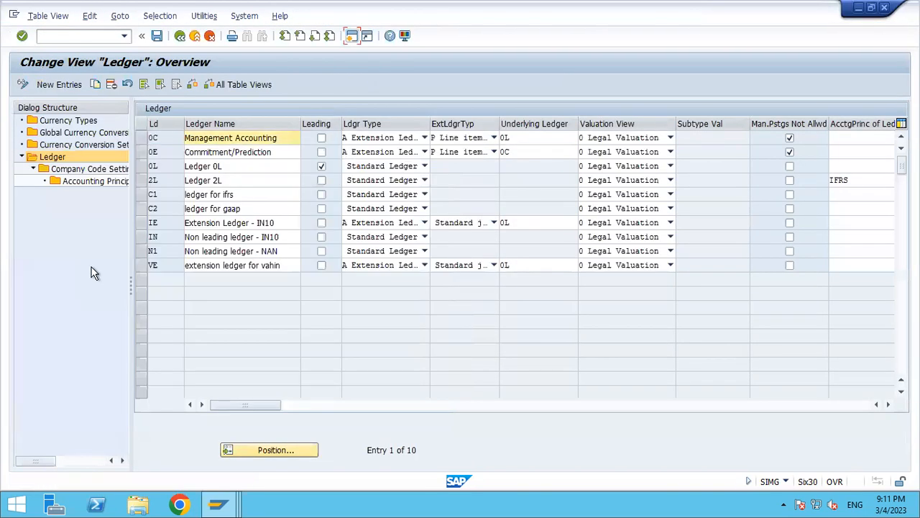
click(142, 166)
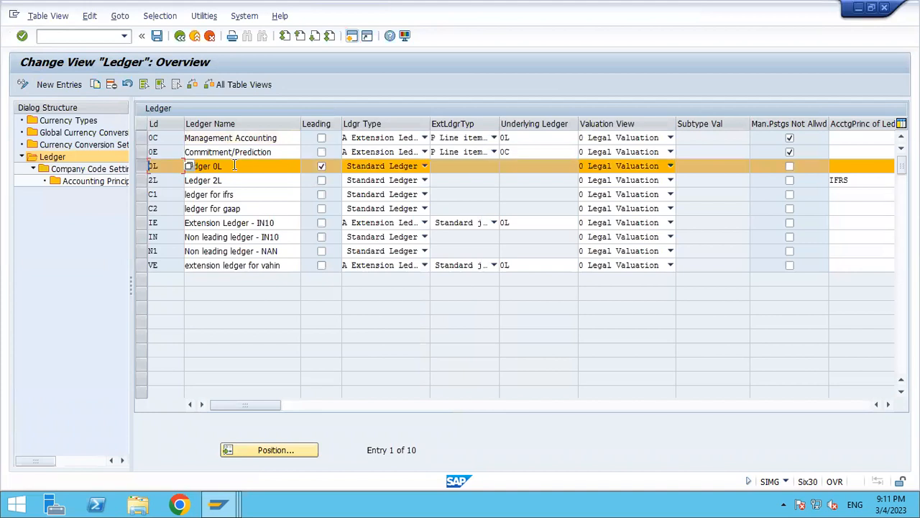
double_click(72, 171)
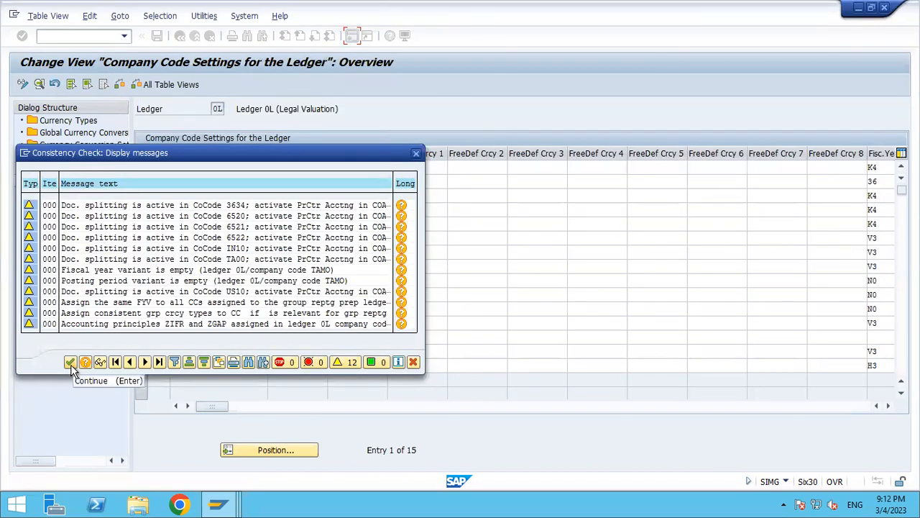
click(70, 362)
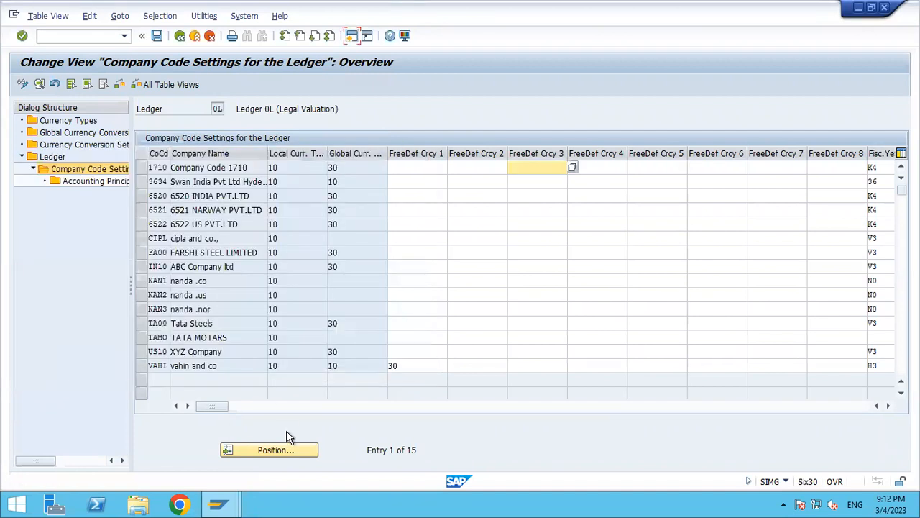
- Position the ledger's company code settings list on company code TA00
click(282, 451)
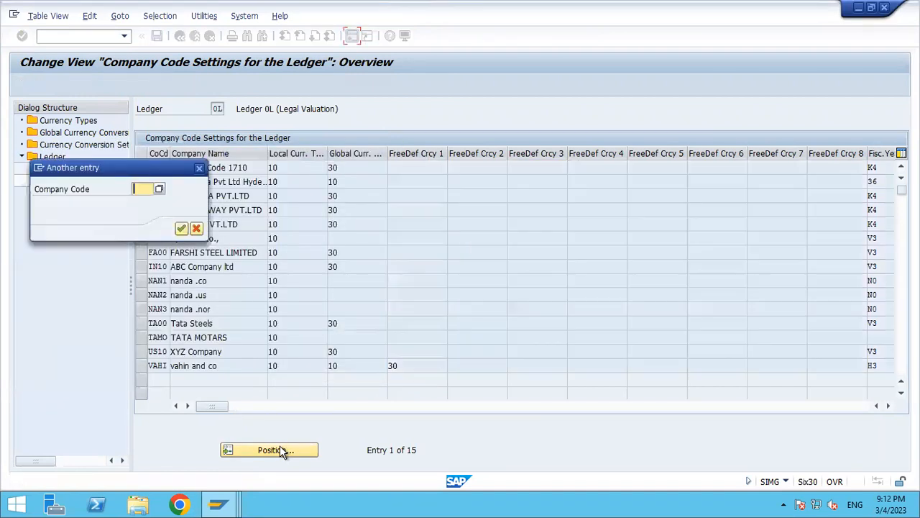
text(TA00)
key(Return)
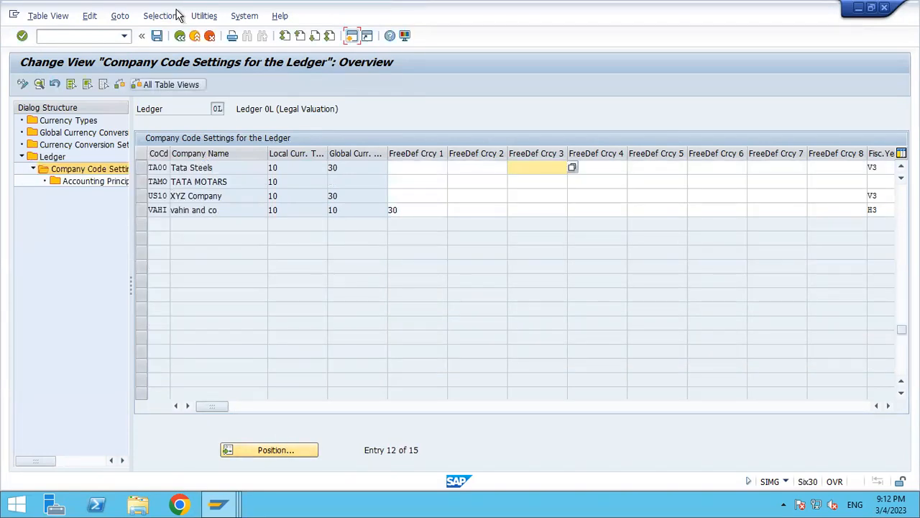
- Save the company code settings for ledger 0L with the proposed customizing request and return to the IMG structure
click(157, 36)
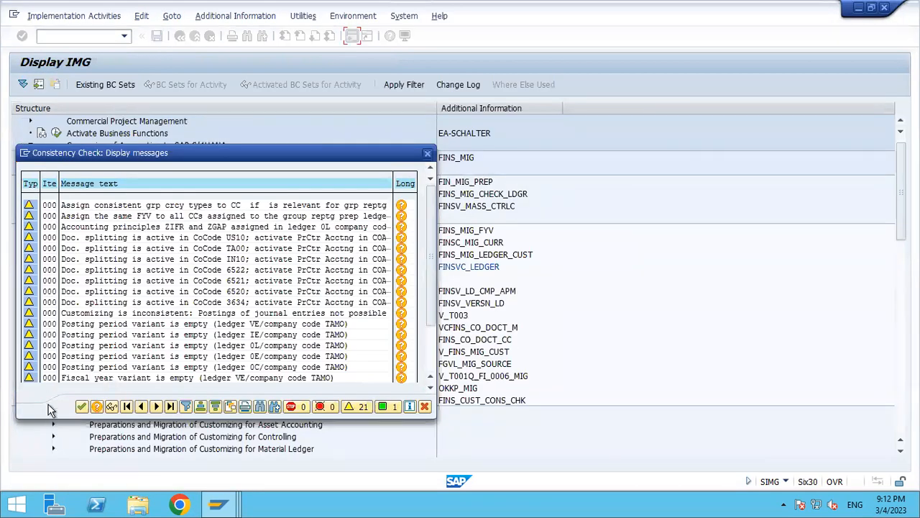
click(83, 406)
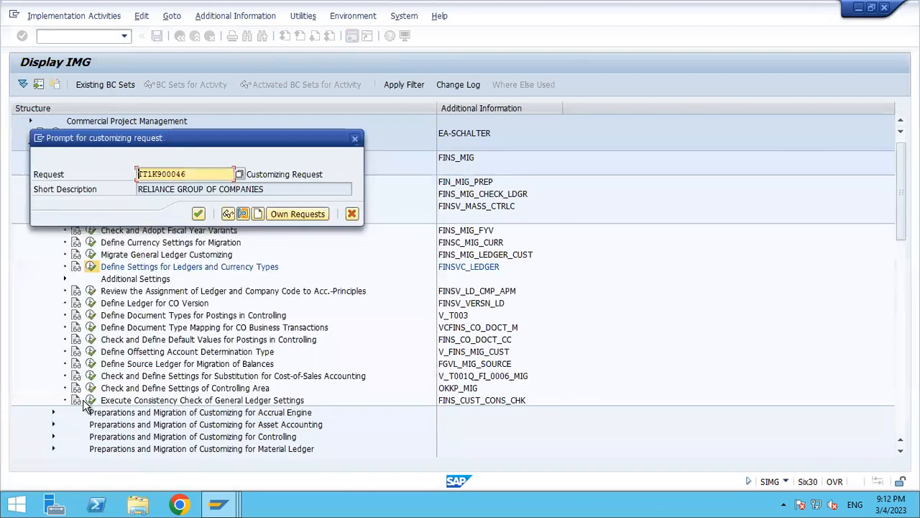
click(199, 214)
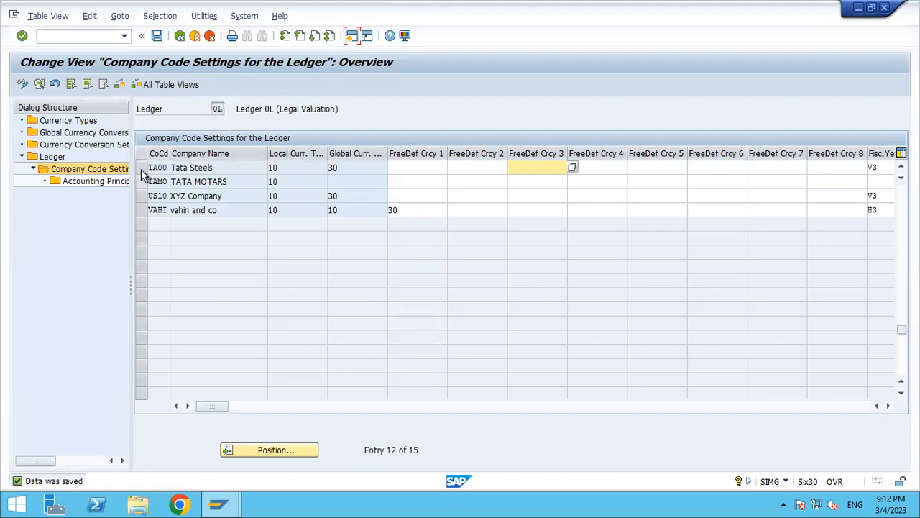
click(180, 36)
click(180, 36)
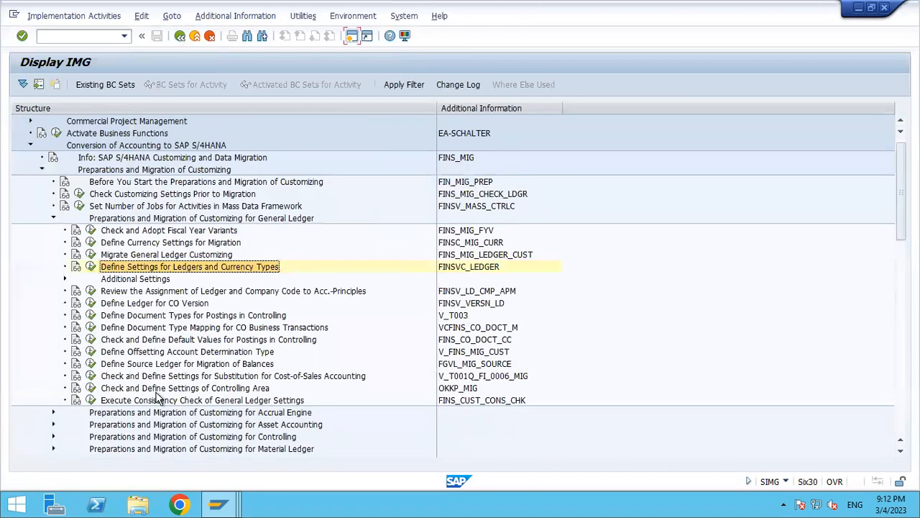
- Select the activity Define Ledger for CO Version and record its name in the Excel list as item 2 in row 53
click(160, 304)
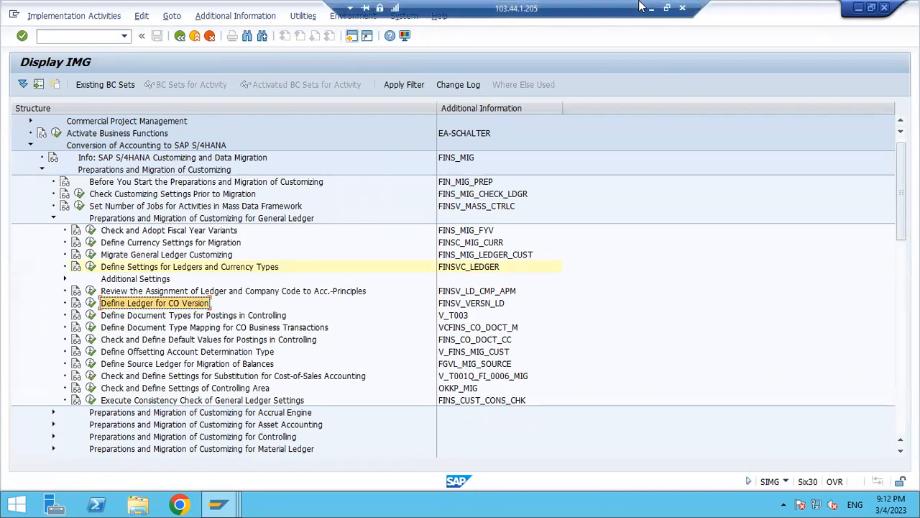
click(651, 9)
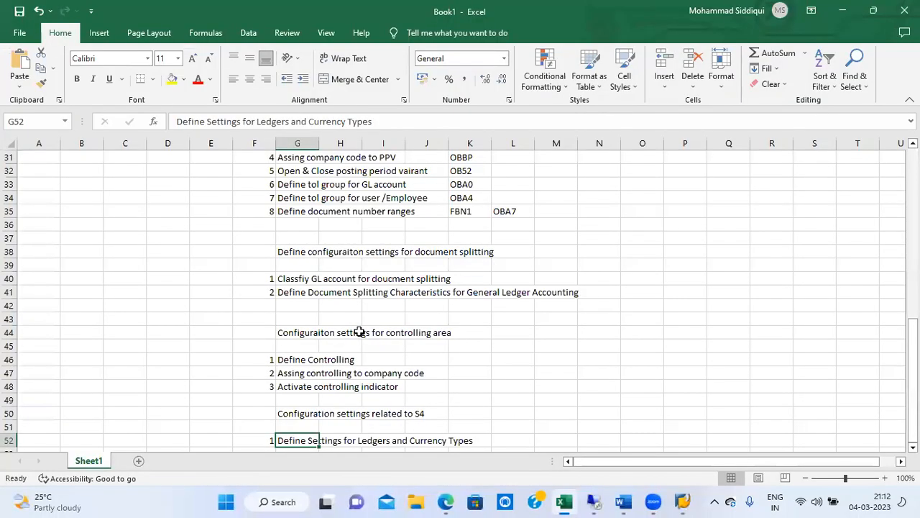
key(Down)
text(2)
key(Tab)
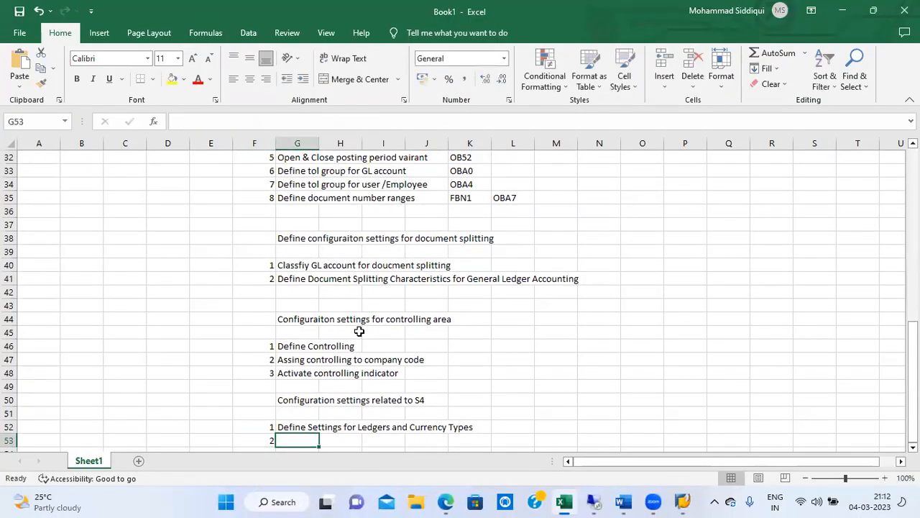
text(Define Ledger for CO Version)
key(Return)
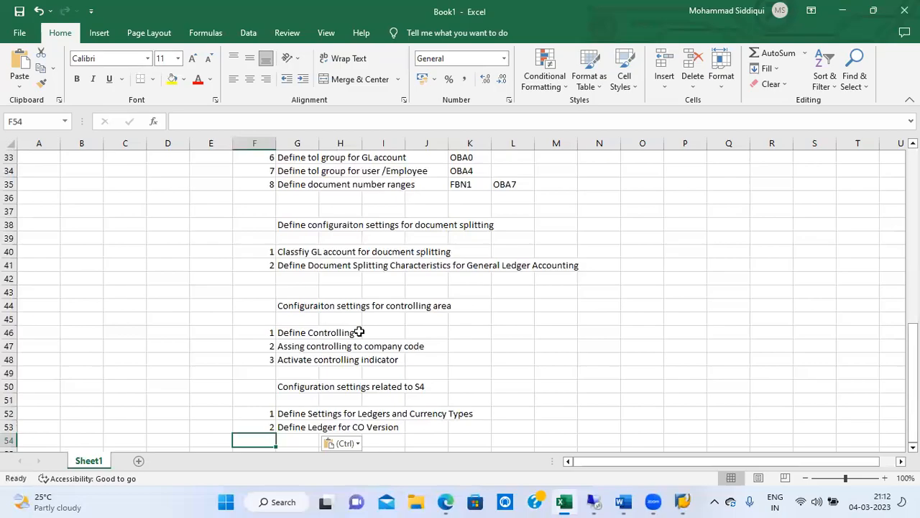
- Back in the SAP IMG, execute Define Ledger for CO Version and add an entry for controlling area TA99, version 0, ledger 0L
key(alt+Tab)
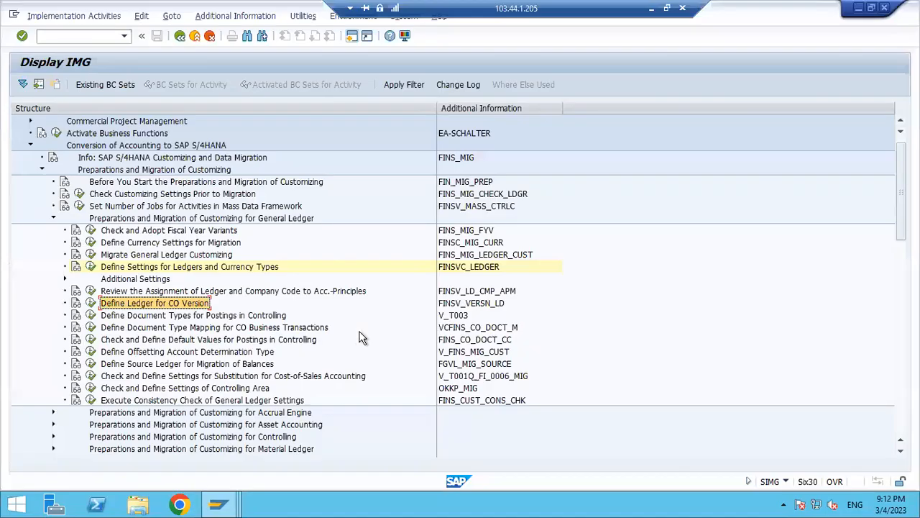
click(91, 304)
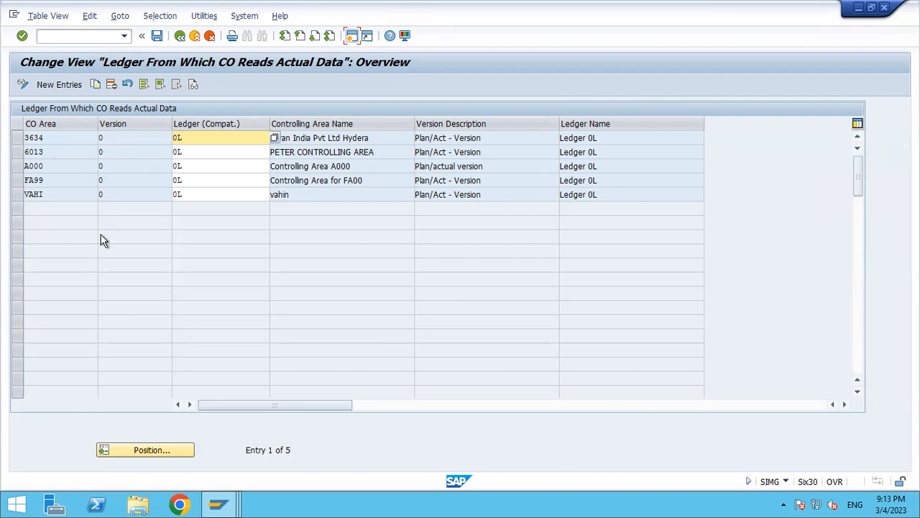
click(60, 85)
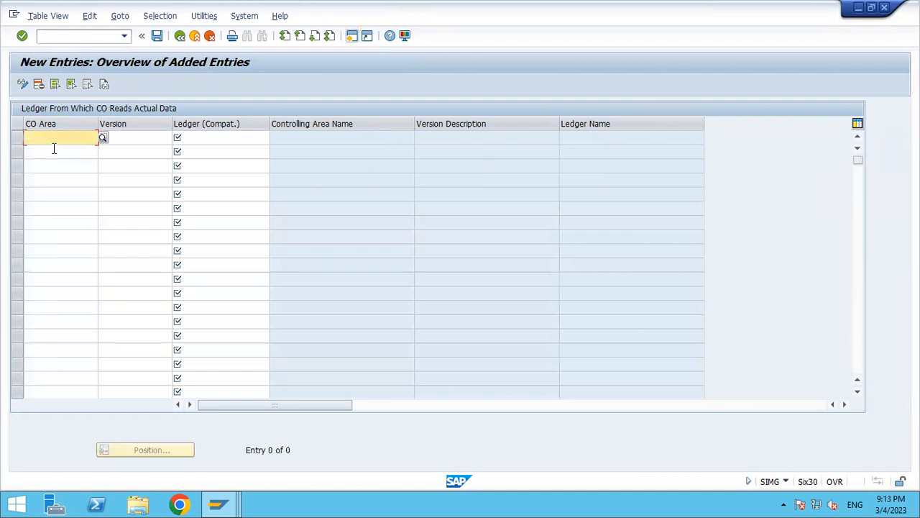
text(TA)
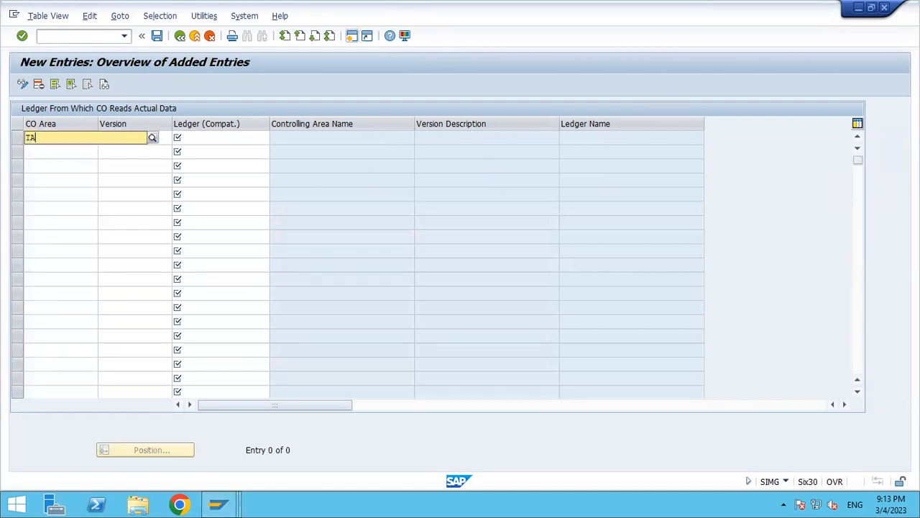
text(99)
key(Tab)
text(0)
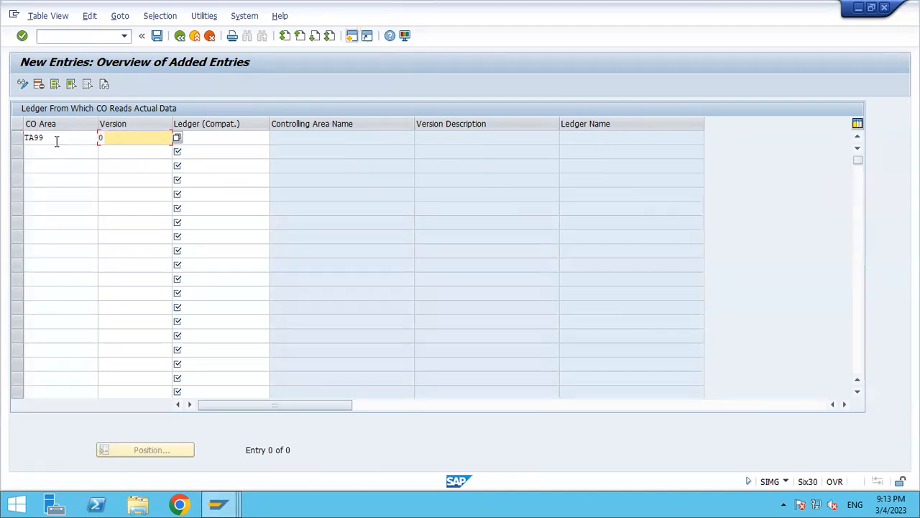
key(Tab)
text(0L)
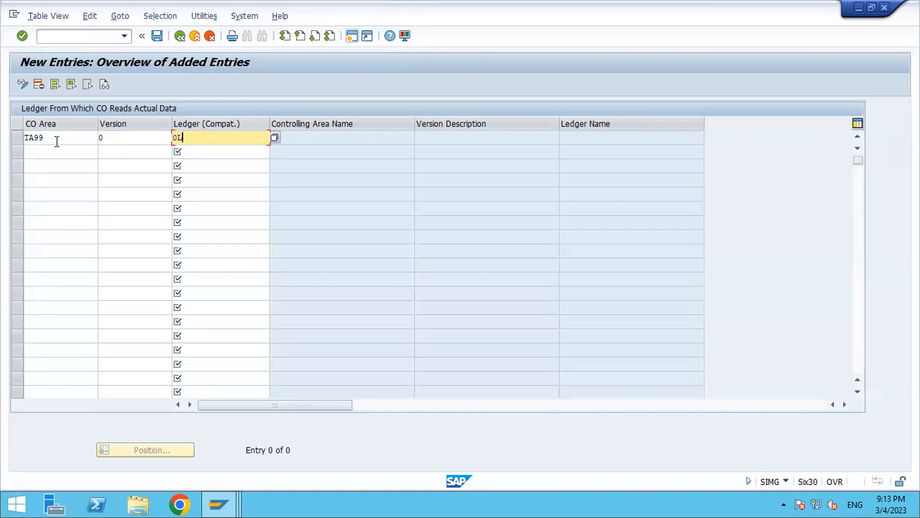
key(Return)
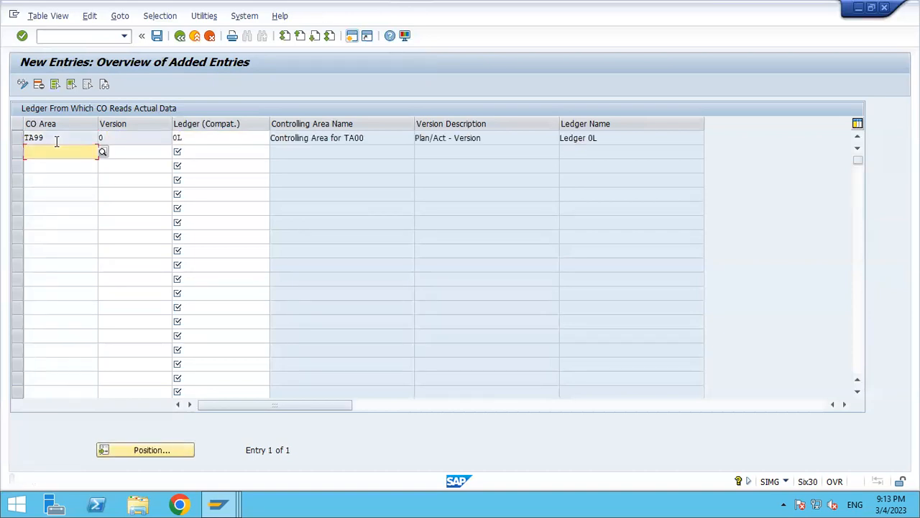
- Save the TA99 ledger assignment with the proposed customizing request and return to the IMG structure
click(157, 36)
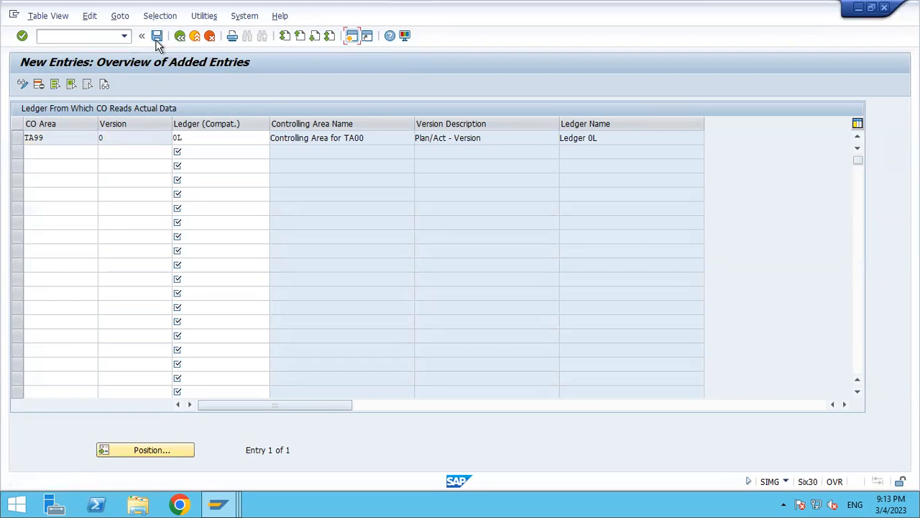
click(69, 393)
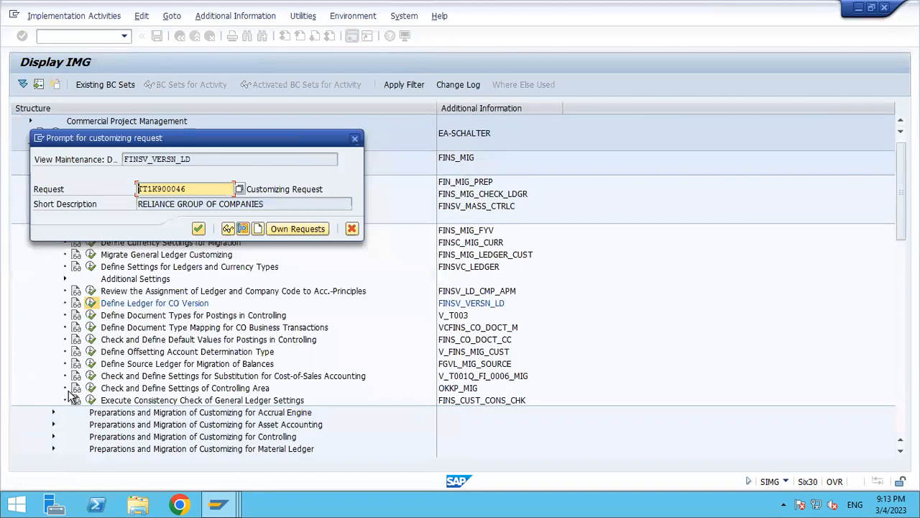
click(200, 229)
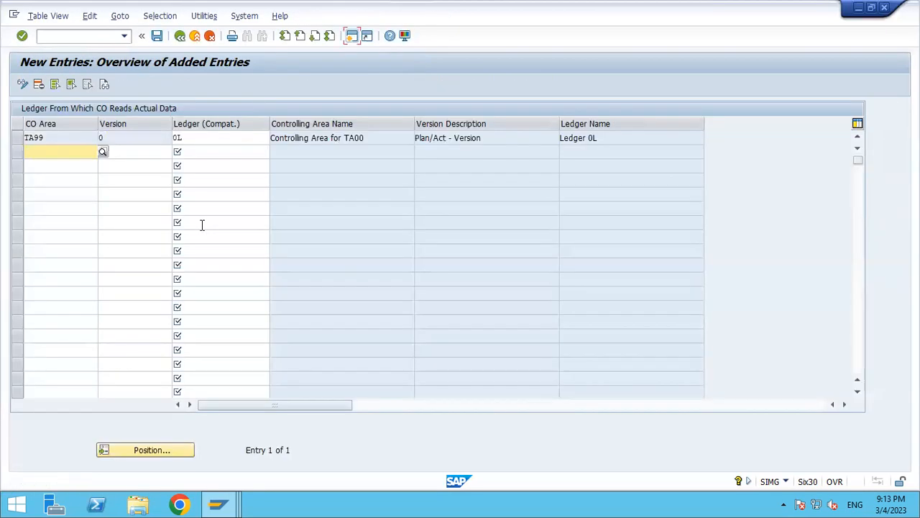
click(180, 36)
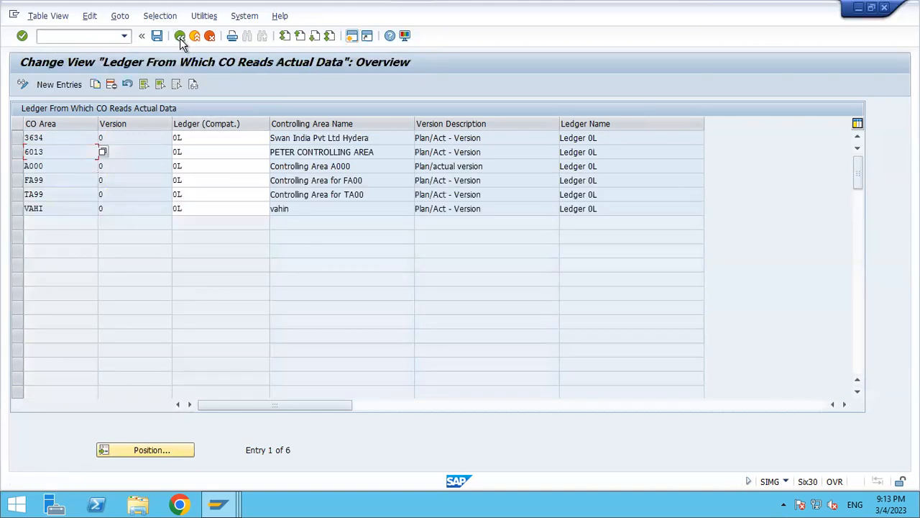
click(179, 36)
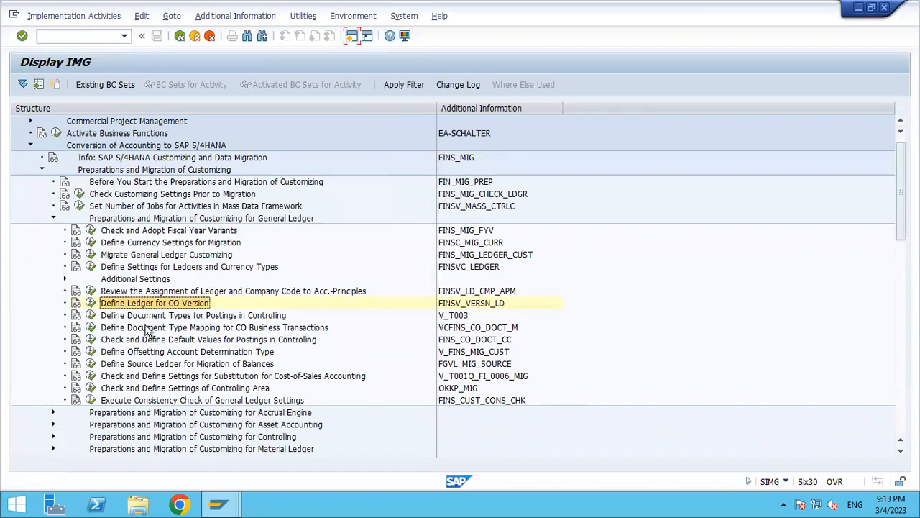
- Examine the mapping variants under Define Document Type Mapping for CO Business Transactions and return to the IMG structure
click(191, 341)
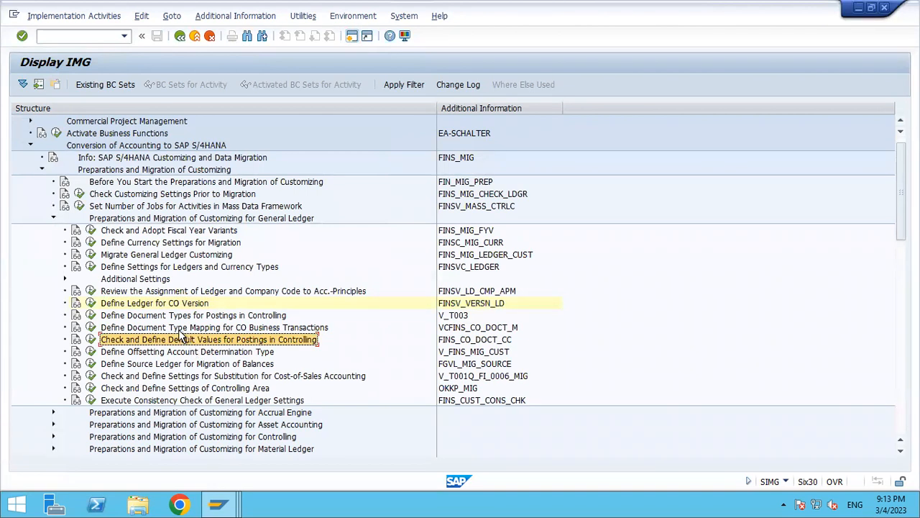
click(178, 317)
click(156, 329)
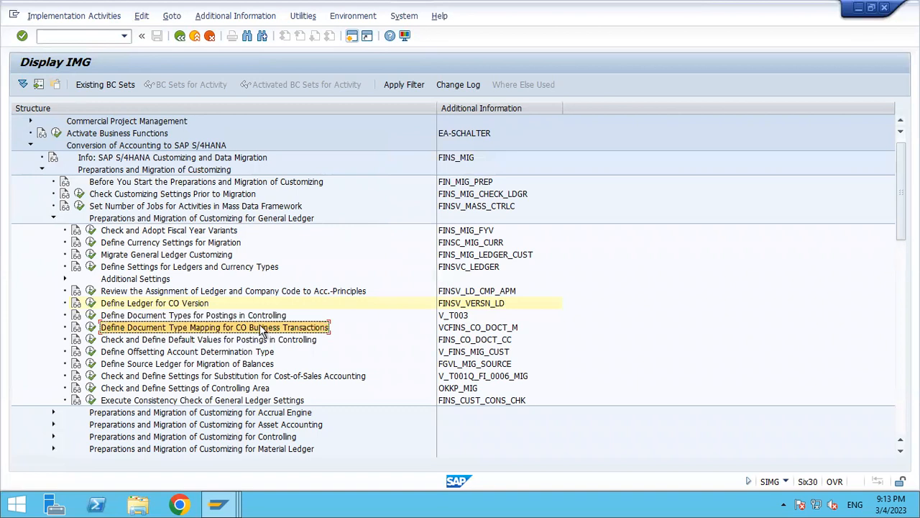
click(90, 333)
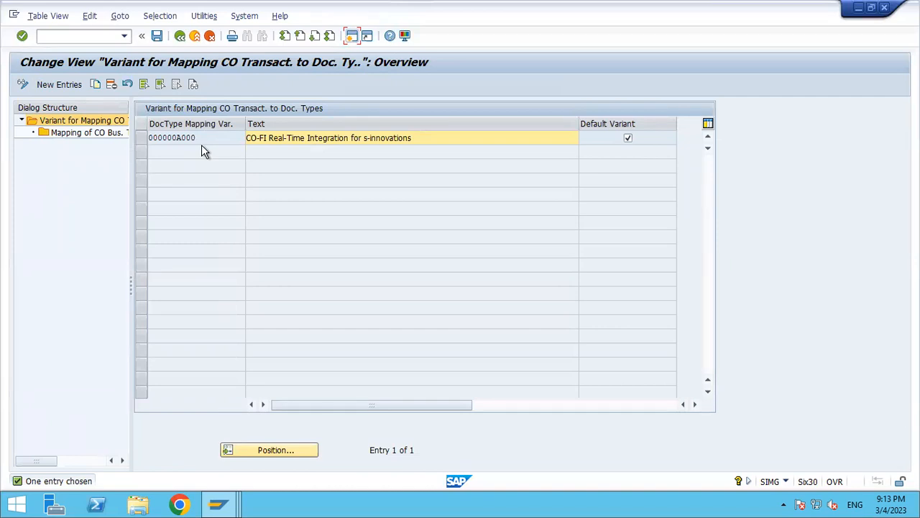
click(180, 38)
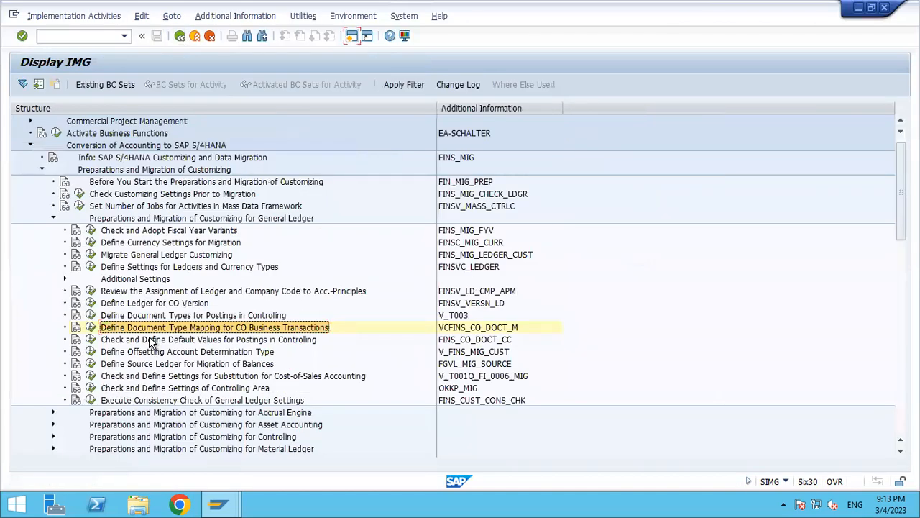
- Execute Check and Define Default Values for Postings in Controlling and copy the entry of company code 1710
click(151, 342)
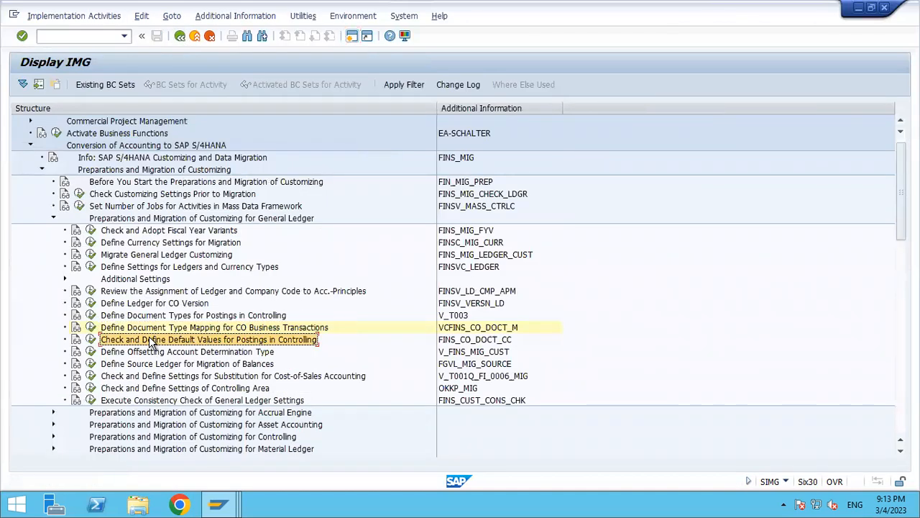
click(92, 340)
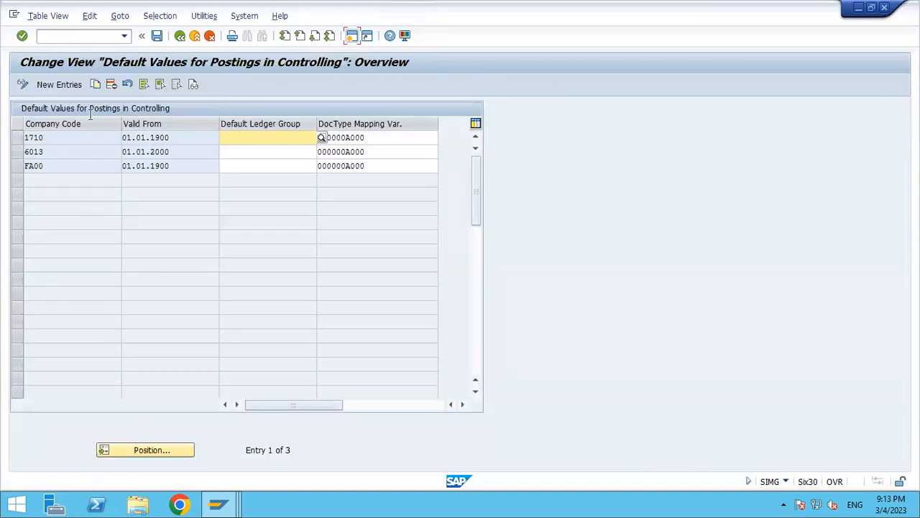
click(374, 137)
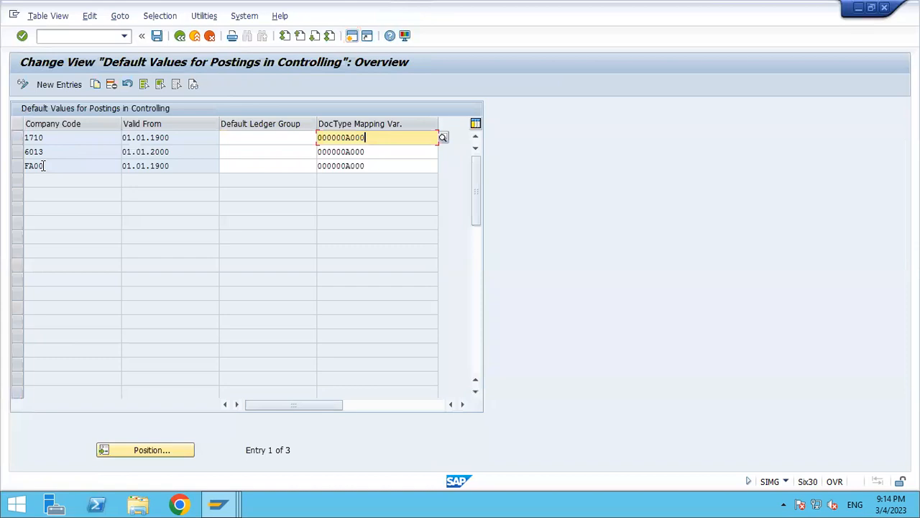
click(15, 139)
click(94, 84)
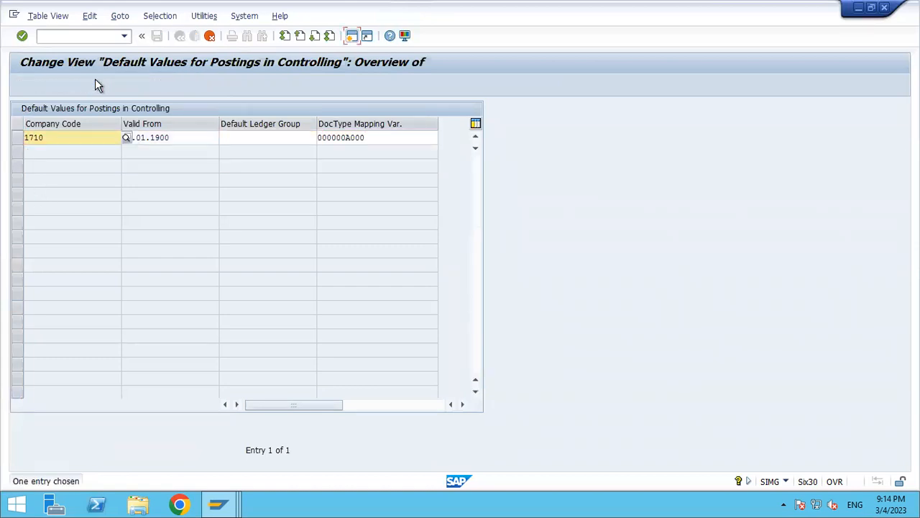
- Set the copied entry's company code to TA00, keeping mapping variant 000000A000, and accept the entry
key(BackSpace)
key(BackSpace)
key(BackSpace)
key(BackSpace)
text(TA)
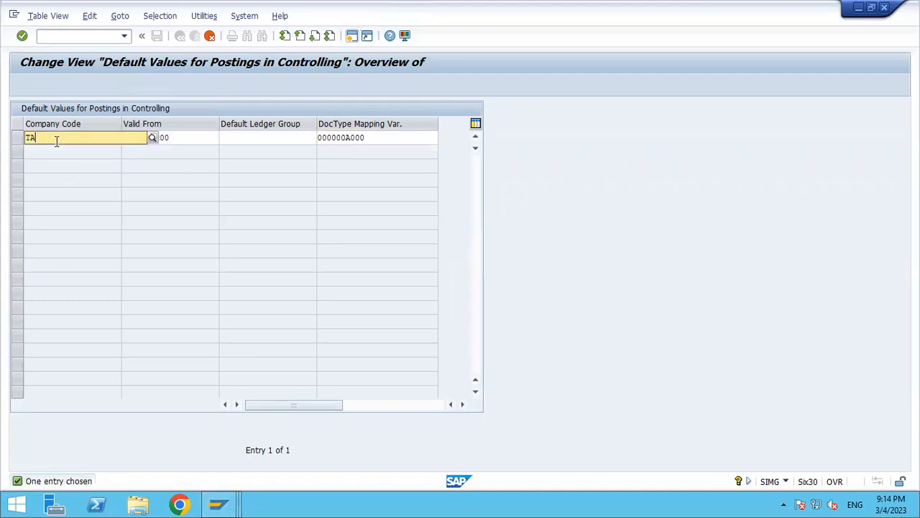
key(Down)
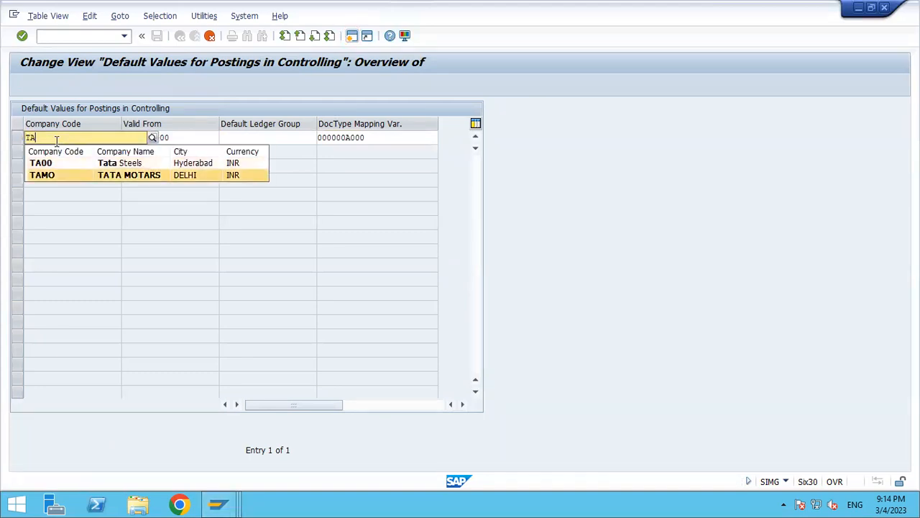
key(Return)
key(Return)
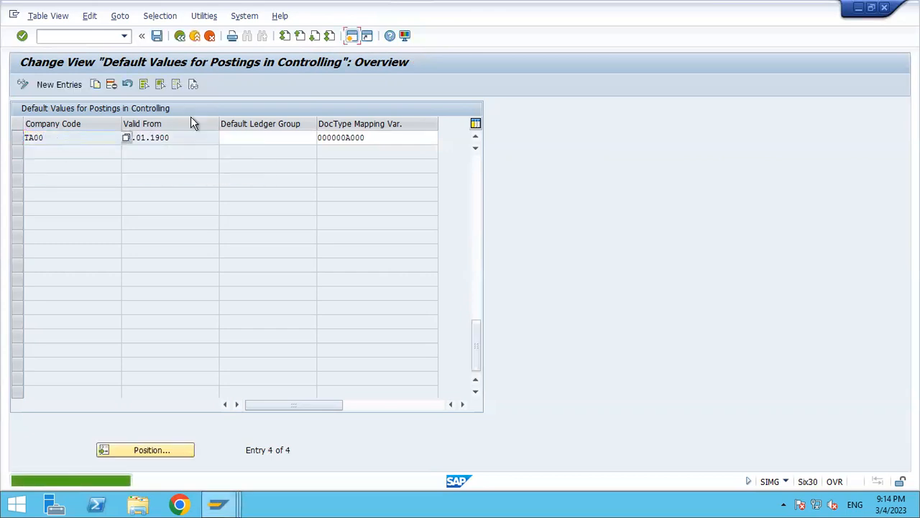
- Save the TA00 default values with the proposed customizing request and return to the IMG structure
click(156, 36)
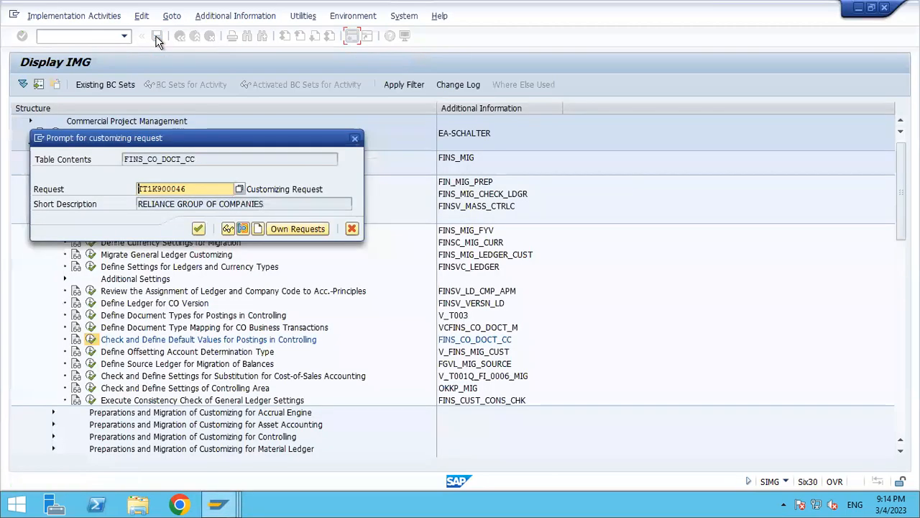
click(199, 229)
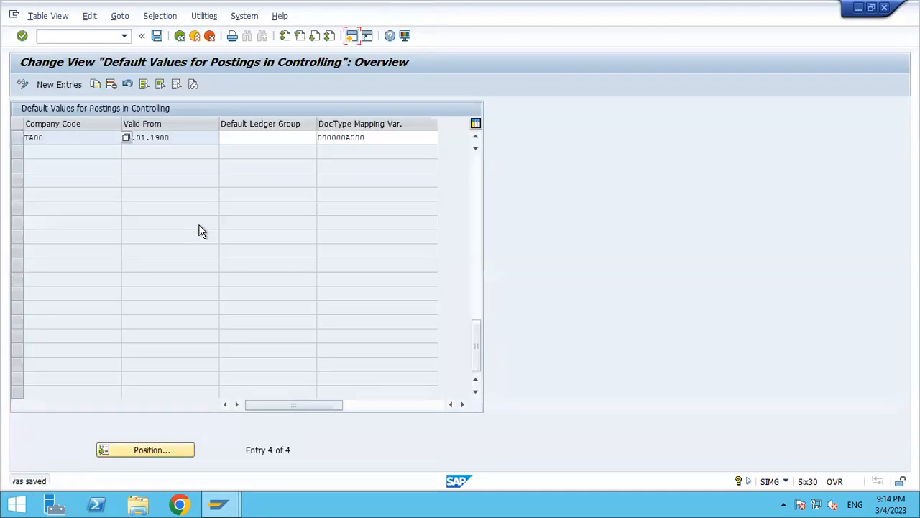
click(180, 36)
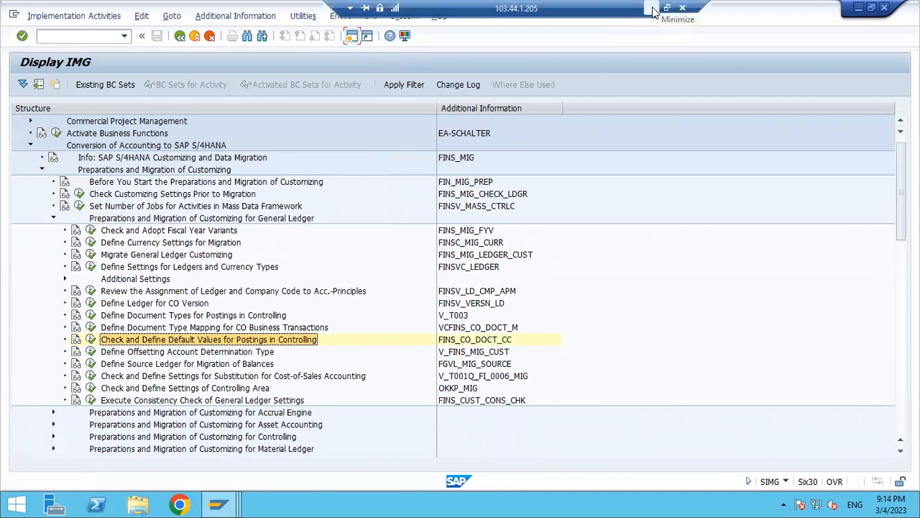
- Switch to Excel and record Check and Define Default Values for Postings in Controlling as item 3 in row 54
click(663, 7)
text(3)
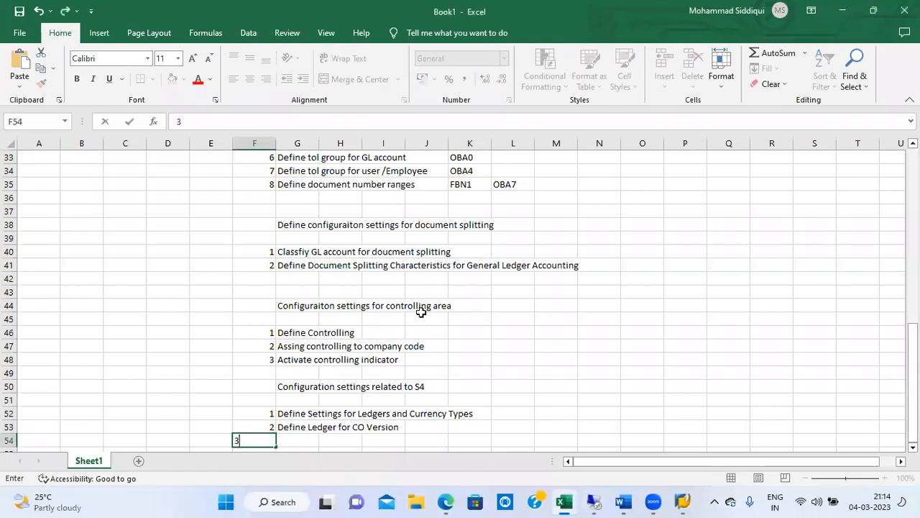
key(Tab)
key(ctrl+v)
key(Down)
key(Down)
key(Down)
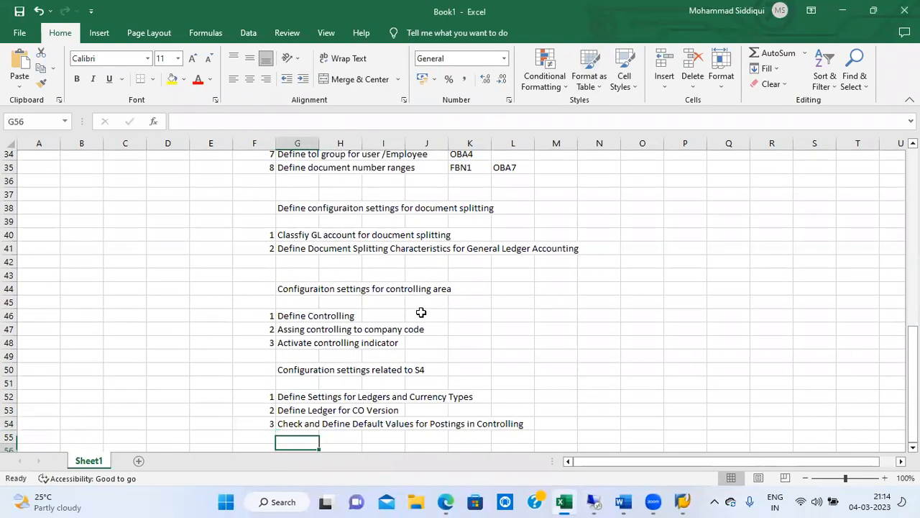
- Review the configuration activities listed in column G, from the account entries to the S4 settings
key(Up)
key(Up)
key(Up)
key(Up)
key(Up)
key(Up)
key(Up)
key(Up)
key(Up)
key(Up)
key(Up)
key(Up)
key(Up)
key(Up)
key(Up)
key(Up)
key(Up)
key(Up)
key(Up)
key(Up)
key(Up)
key(Up)
key(Up)
key(Up)
key(Up)
key(Up)
key(Up)
key(Up)
key(Up)
key(Up)
key(Up)
key(Up)
key(Up)
key(Up)
key(Up)
key(Up)
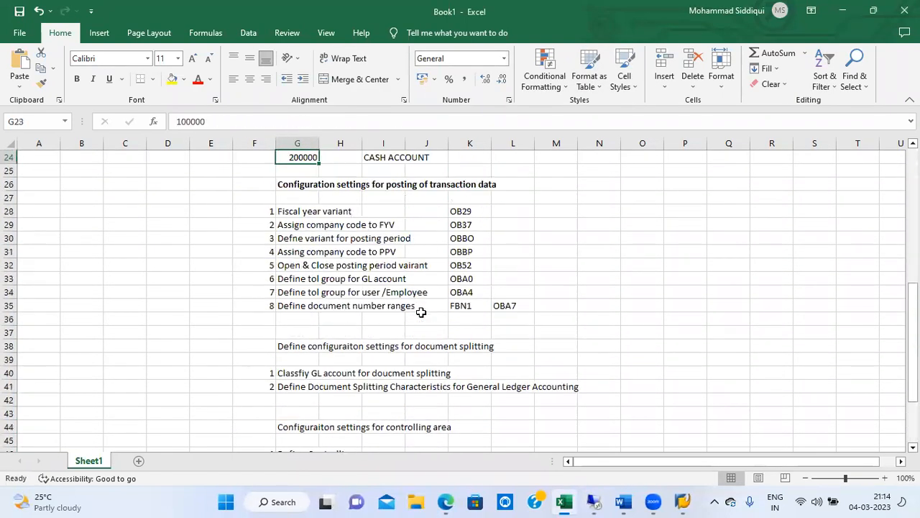
key(Down)
key(Down)
key(Down)
key(Down)
key(Down)
key(Down)
key(Down)
key(Down)
key(Down)
key(Down)
key(Down)
key(Down)
key(Down)
key(Down)
key(Down)
key(Down)
key(Down)
key(Down)
key(Down)
key(Down)
key(Down)
key(Down)
key(Down)
key(Down)
key(Down)
key(Down)
key(Down)
key(Down)
key(Down)
key(Down)
key(Down)
key(Down)
key(Down)
key(Down)
key(Down)
key(Down)
key(Down)
key(Down)
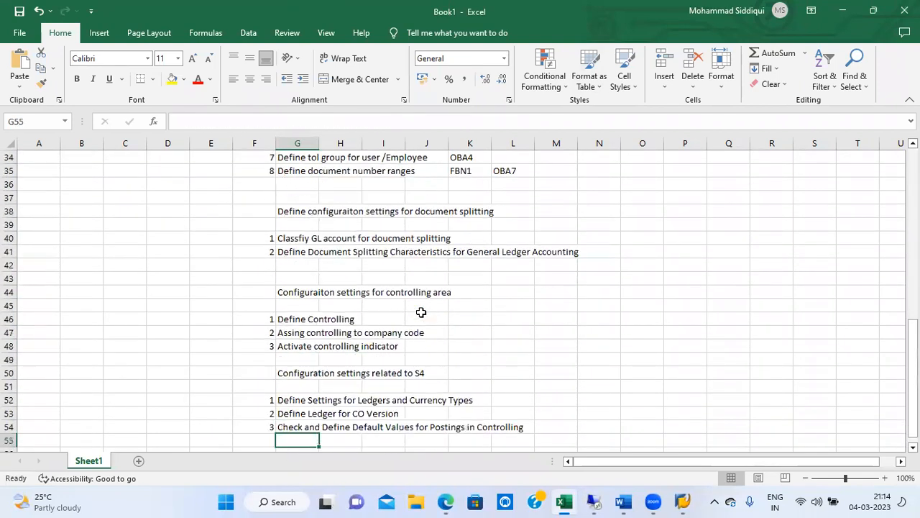
key(Up)
key(Up)
key(Up)
key(Up)
key(Up)
key(Up)
key(Up)
key(Up)
key(Up)
key(Up)
key(Up)
key(Up)
key(Up)
key(Up)
key(Up)
key(Up)
key(Up)
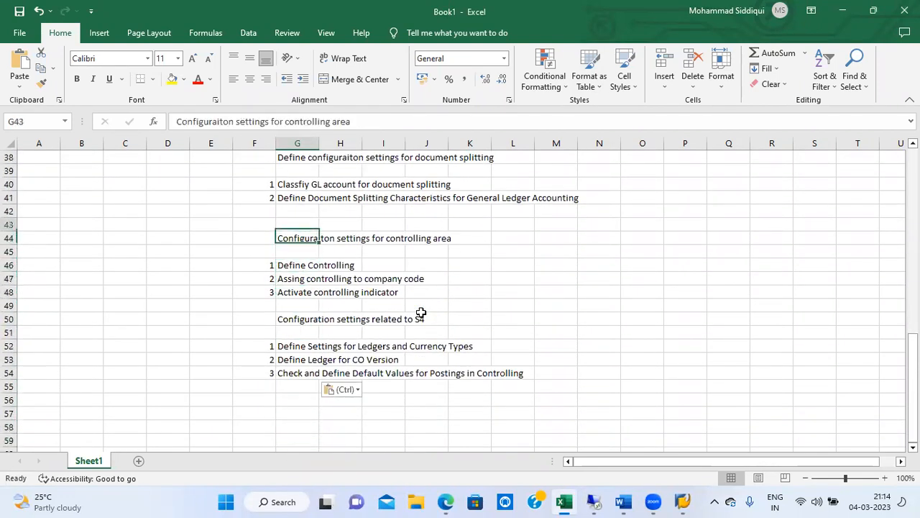
key(Down)
key(Down)
key(Down)
key(Down)
key(Down)
key(Down)
key(Down)
key(Down)
key(Down)
key(Down)
key(Down)
key(Down)
key(Down)
key(Down)
key(Down)
key(Down)
key(Down)
key(Down)
key(Down)
key(Down)
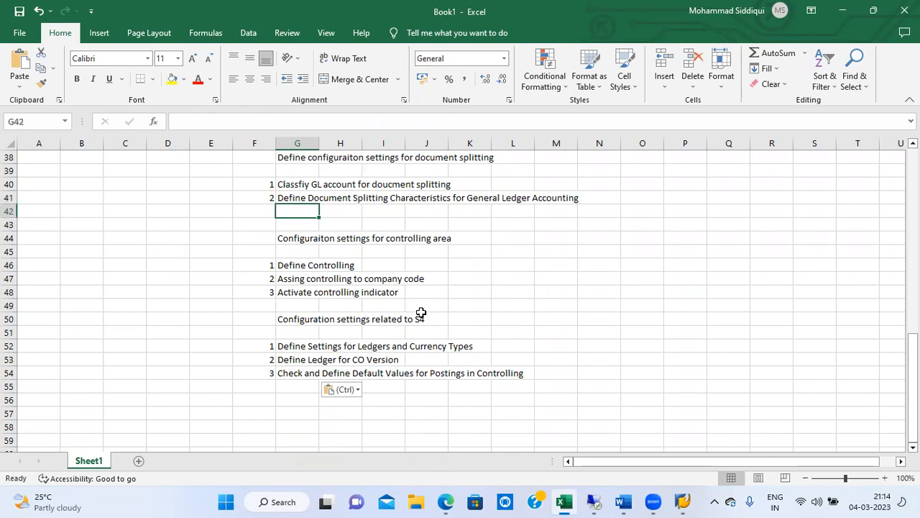
key(Up)
key(Up)
key(Up)
key(Up)
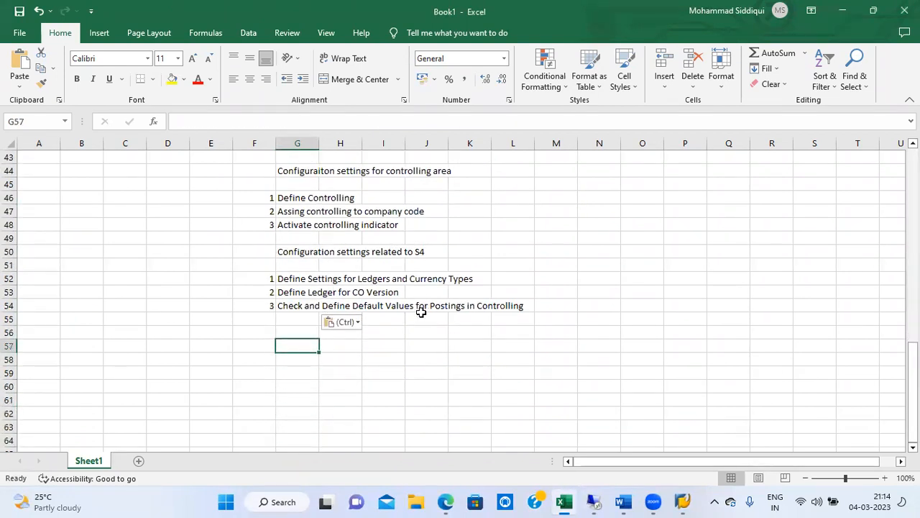
- Add the heading "Create profit center master data" in cell G57 below the S4 settings list
text(Cfo)
key(BackSpace)
text(reate profit center master dat)
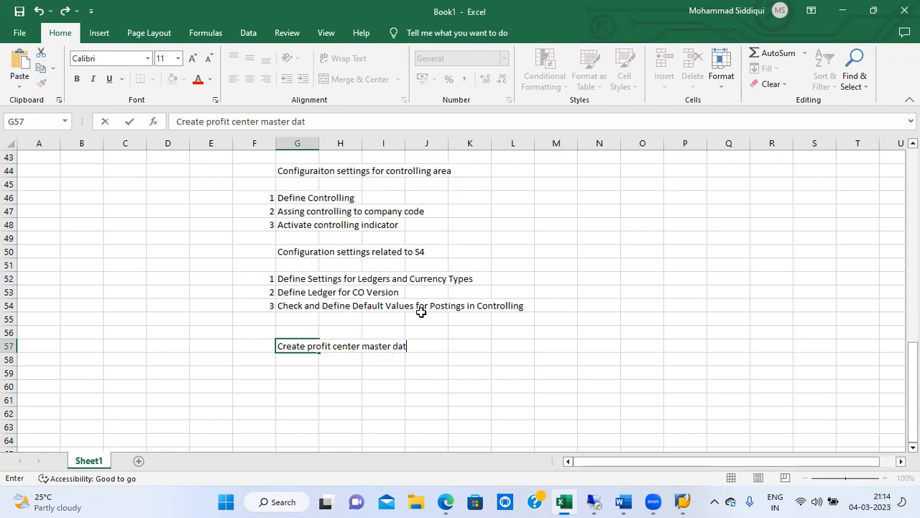
text(a)
key(Return)
key(Return)
- Add item 1 "Create profit center Master data" in row 59 under the new heading
key(Left)
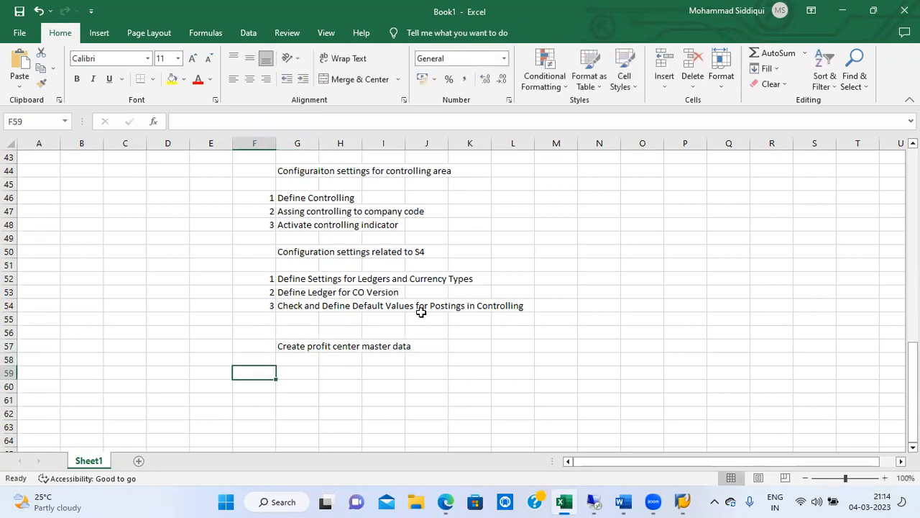
text(1)
key(Tab)
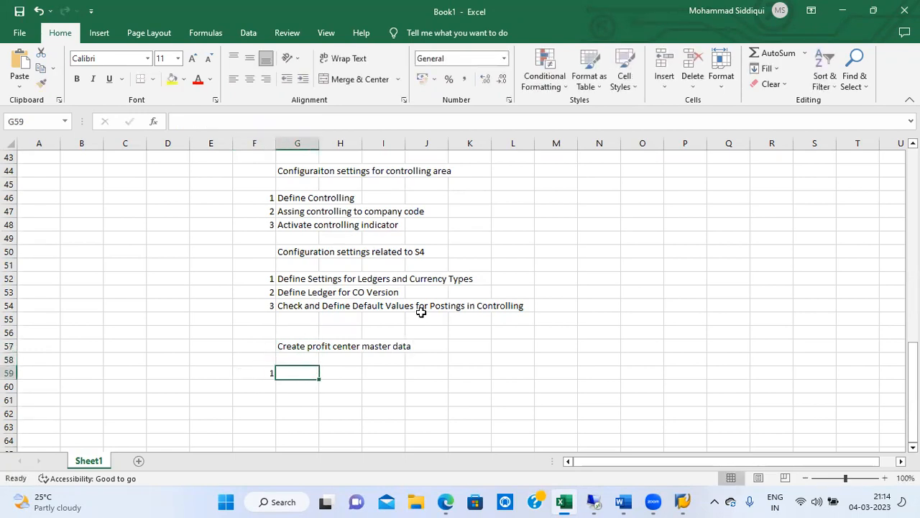
text(KE)
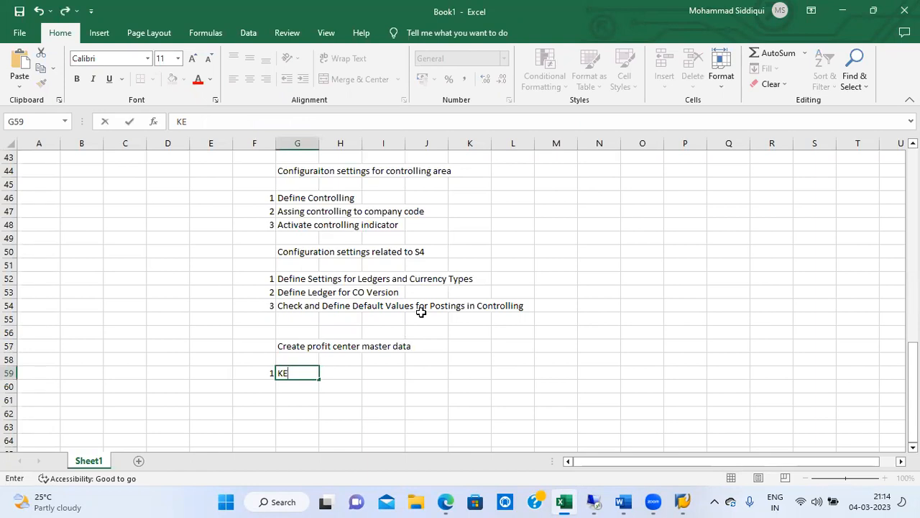
key(BackSpace)
key(BackSpace)
text(Create profit center Master data)
key(Return)
- Enter the transaction code KE51 in cell K59 for the profit center item
key(Left)
key(Up)
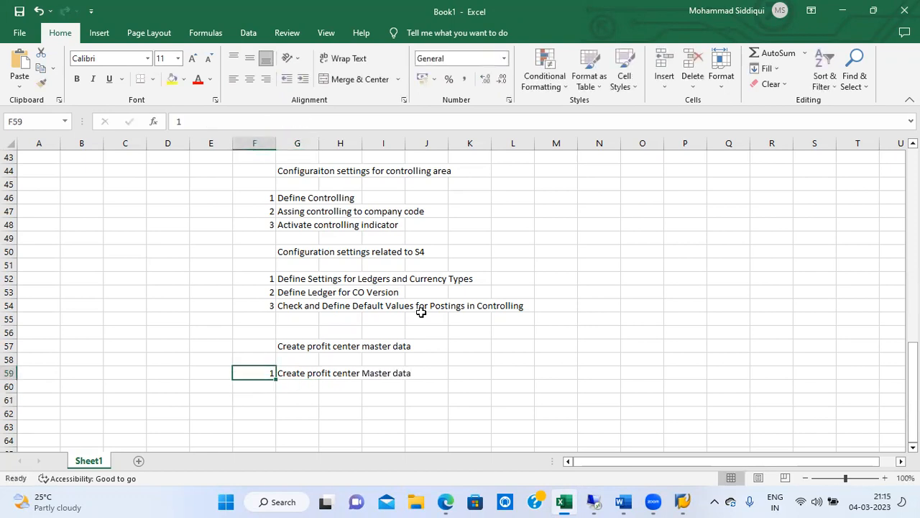
key(Right)
key(Right)
key(Right)
key(Right)
key(Right)
text(KE51)
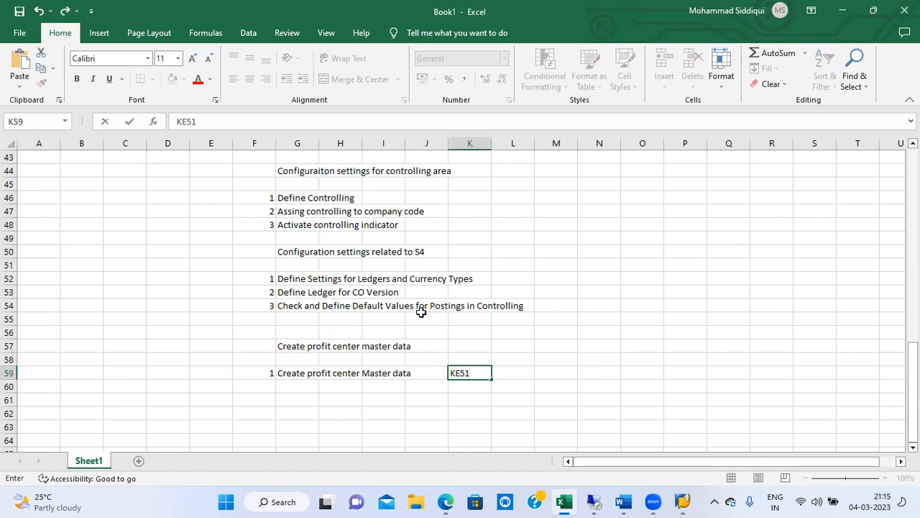
- Add item number 2 in cell F60 below item 1 of the profit center list
key(Return)
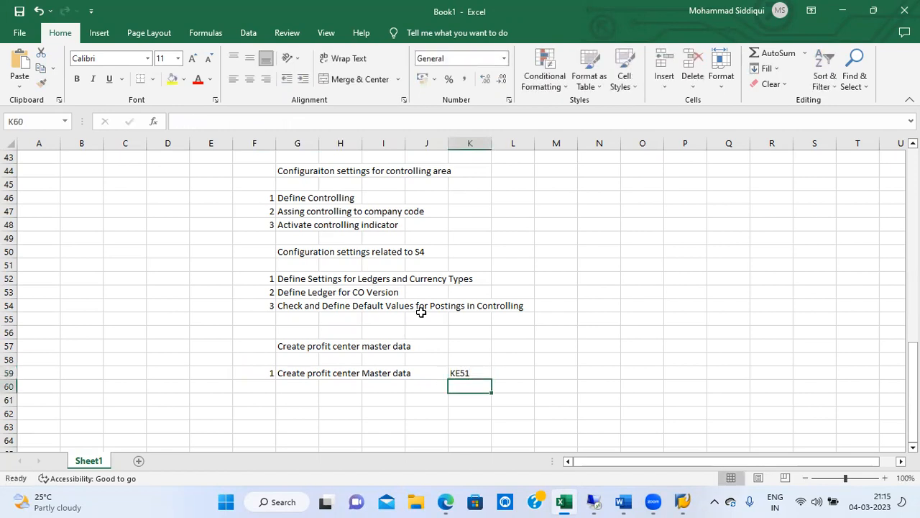
key(Left)
key(Left)
key(Left)
key(Left)
key(Left)
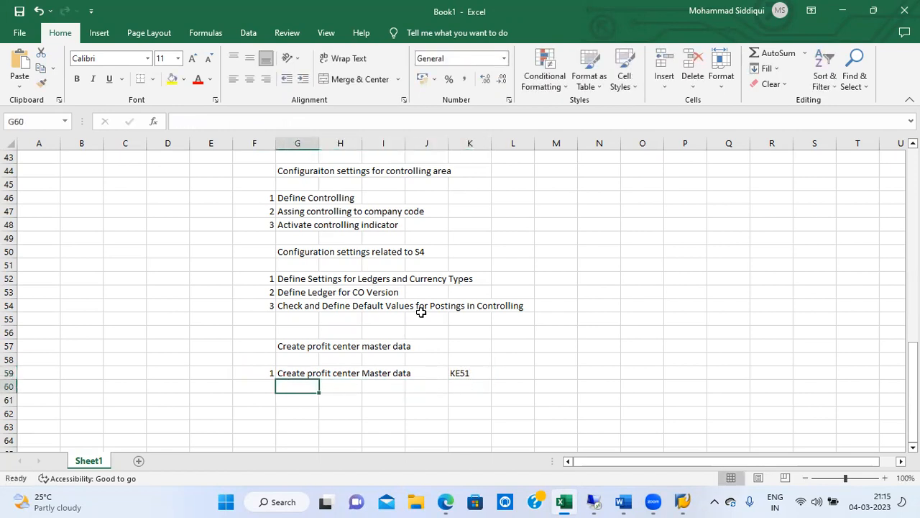
text(2)
key(Tab)
key(Up)
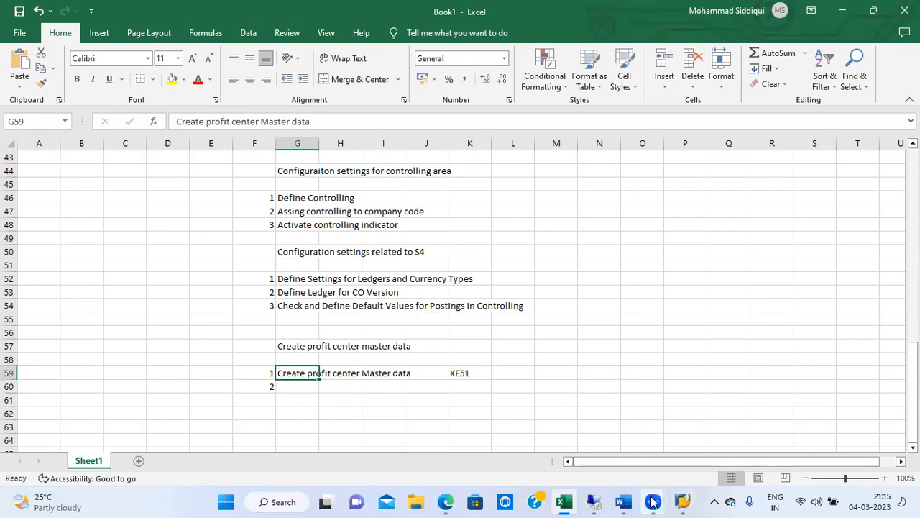
- Switch to SAP, run transaction KE51, set controlling area TA99 and start creating profit center 1000
mouse_move(593, 500)
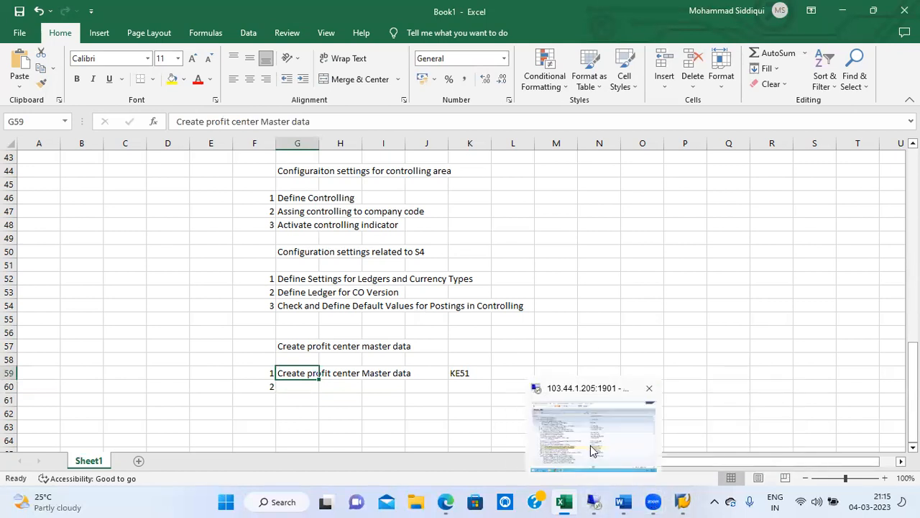
click(589, 444)
click(352, 35)
text(ke51)
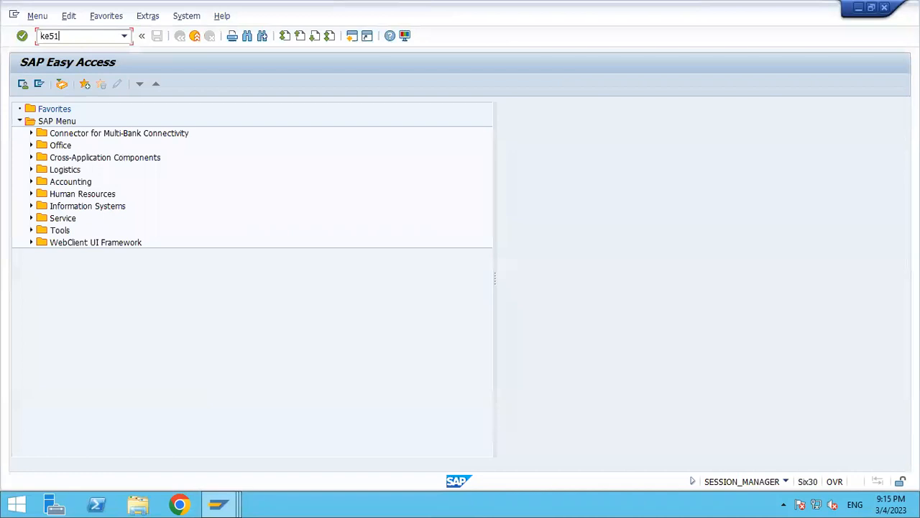
key(Return)
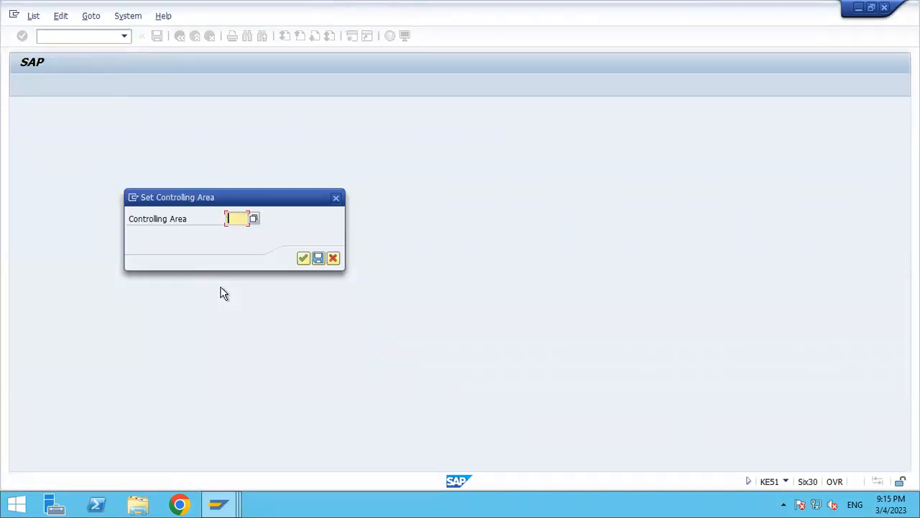
text(TA9)
key(Return)
text(1000)
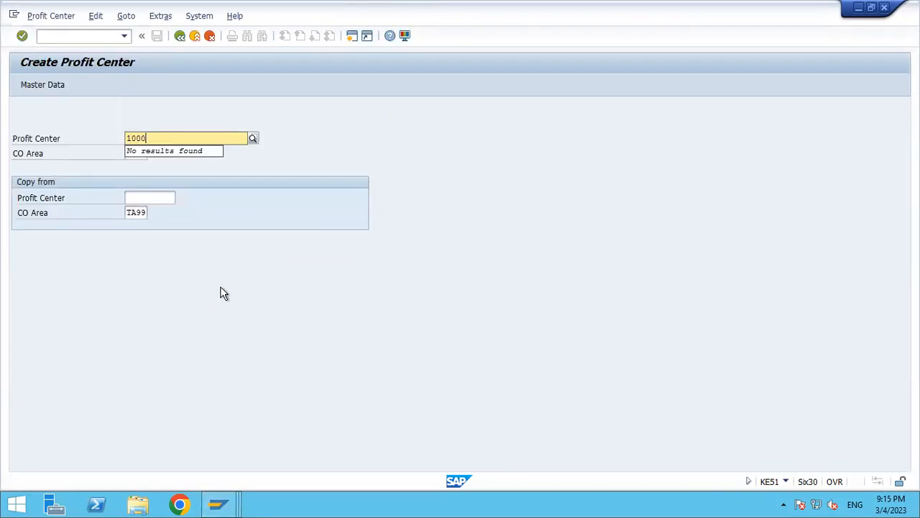
key(Return)
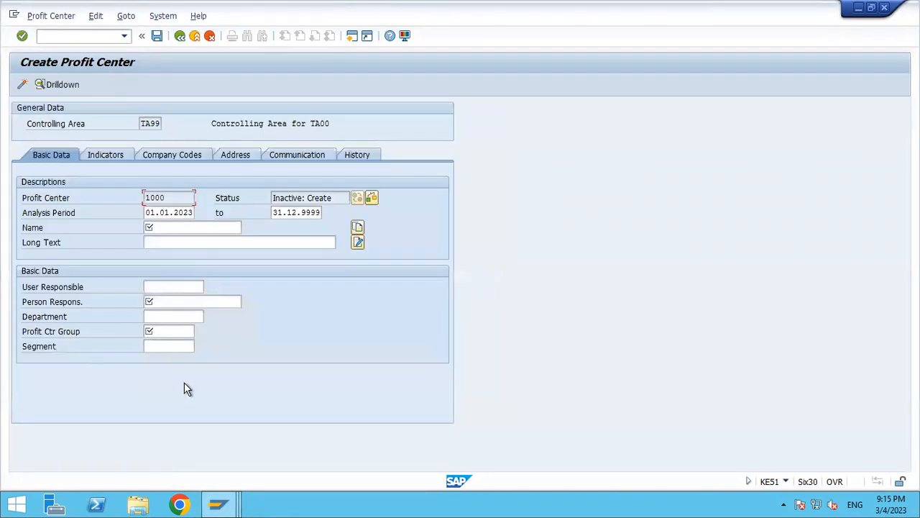
- Look up the available profit center groups for profit center 1000 and quit its maintenance without saving
click(181, 334)
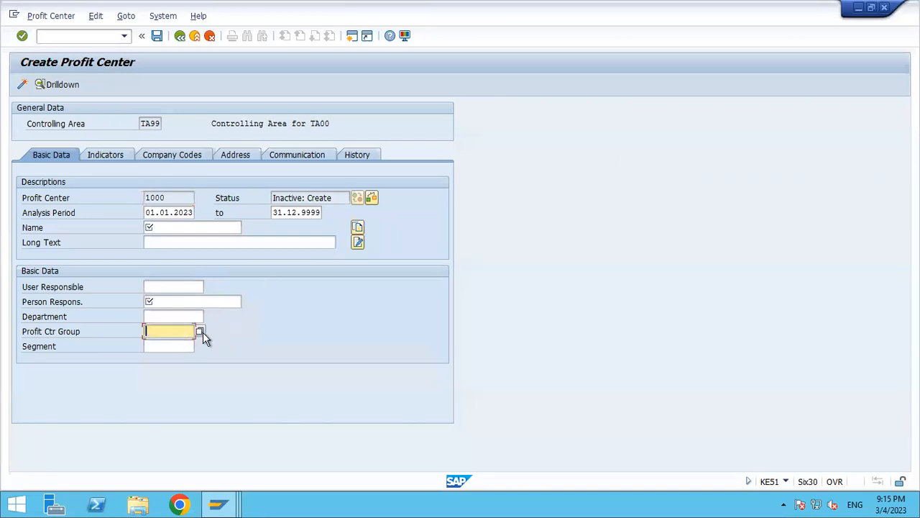
click(200, 332)
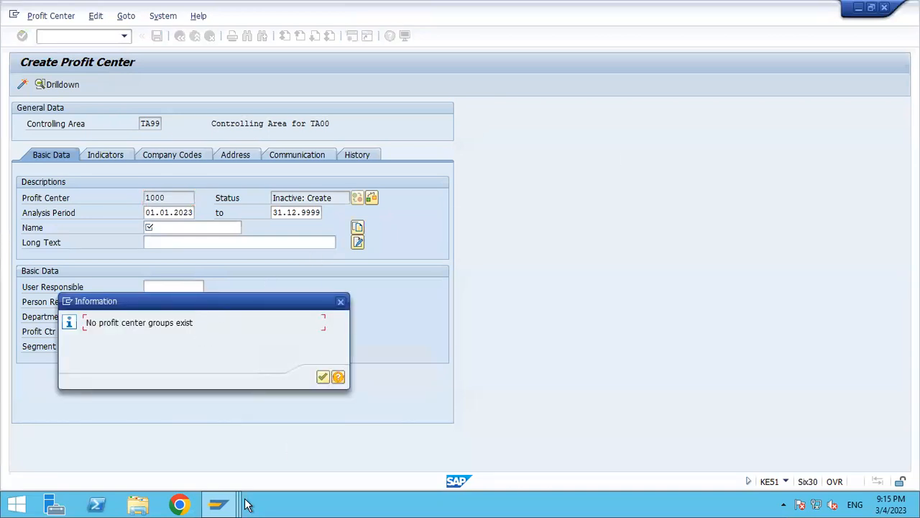
click(322, 378)
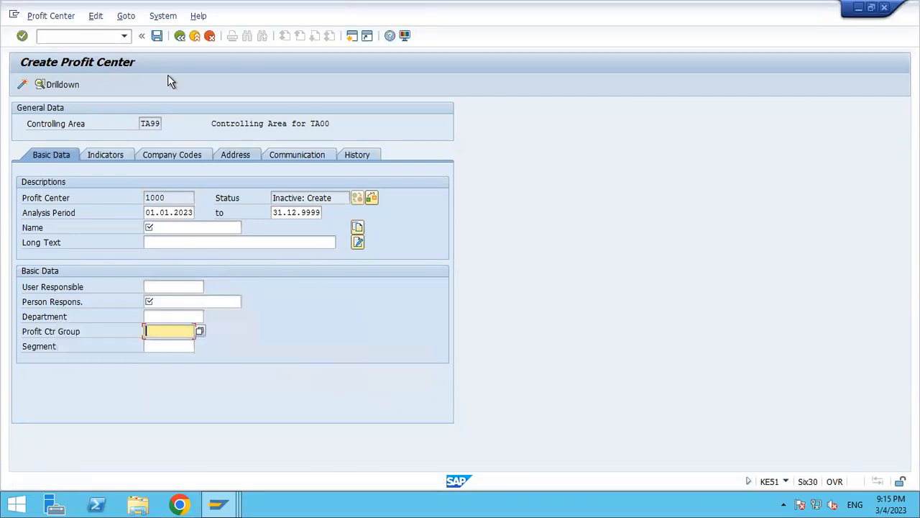
click(197, 37)
click(209, 37)
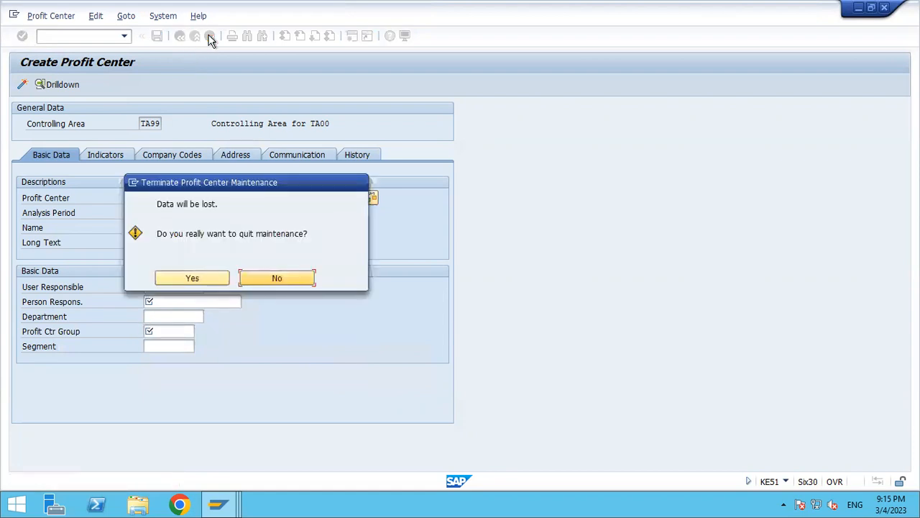
click(192, 279)
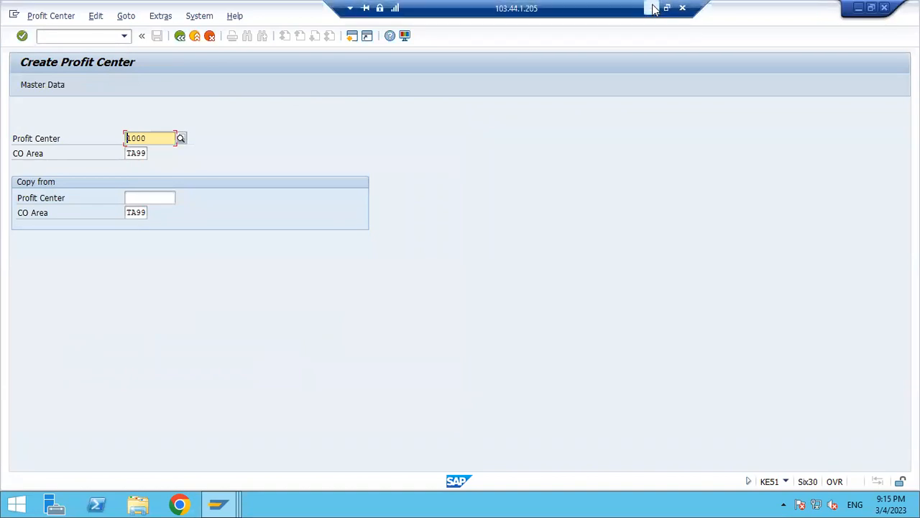
- Switch back to Excel and move the "Create profit center Master data" text and its KE51 code from row 59 to row 60
click(653, 8)
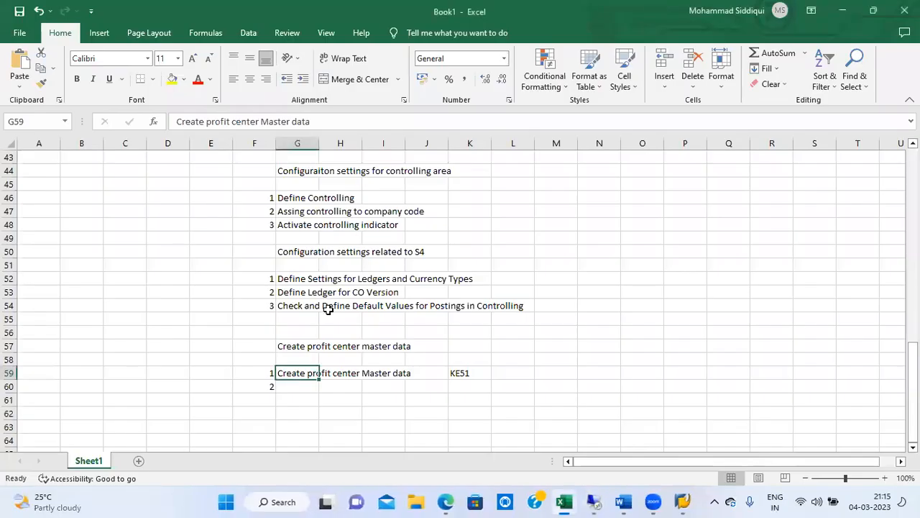
key(ctrl+x)
key(Down)
key(ctrl+v)
key(Up)
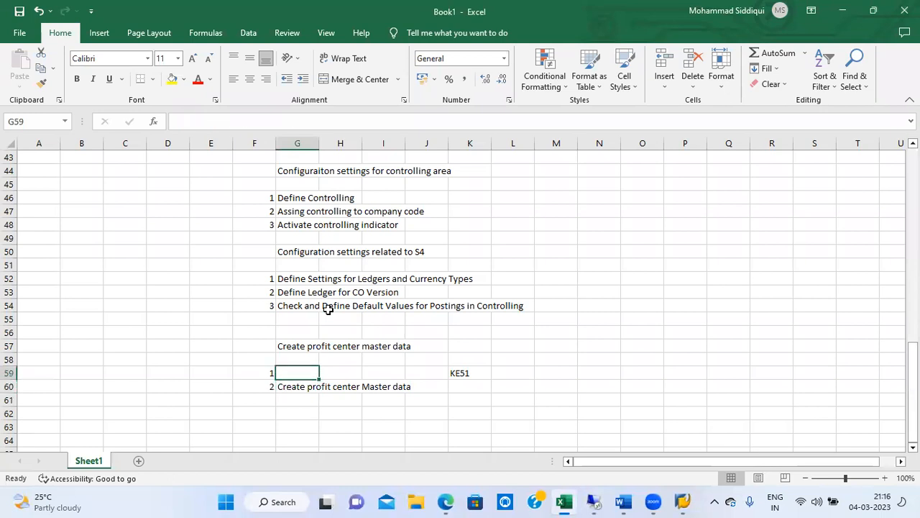
key(Right)
key(Right)
key(Right)
key(Right)
key(ctrl+x)
key(Down)
key(ctrl+v)
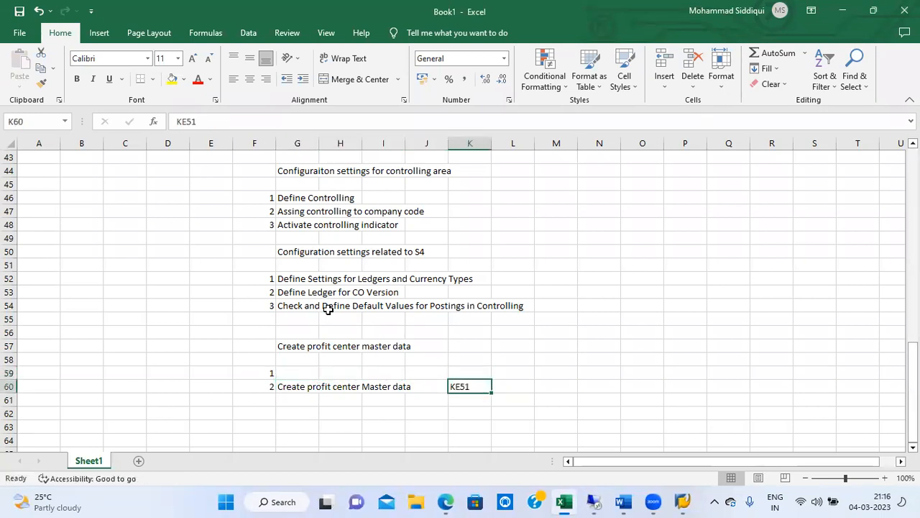
- Enter "Create Profit Center group" in cell G59 as item 1
key(Up)
key(Left)
key(Left)
key(Left)
key(Left)
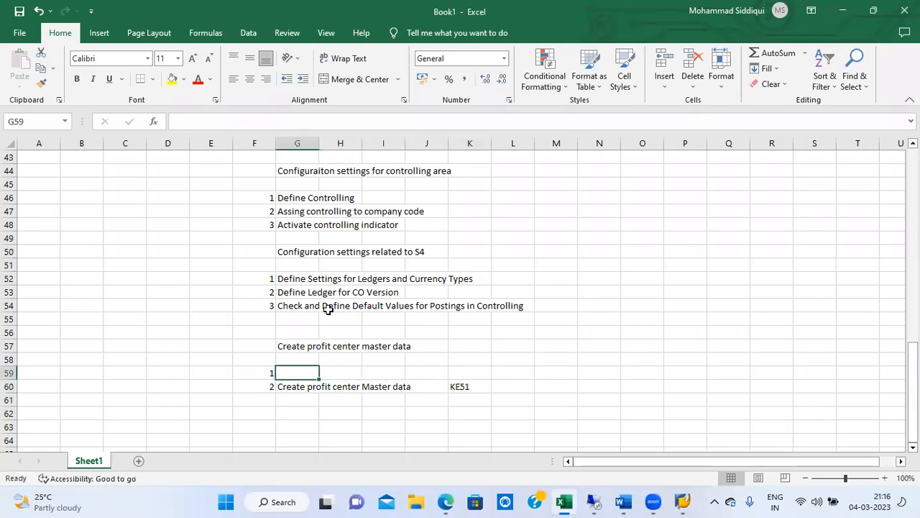
text(Create Profit Center )
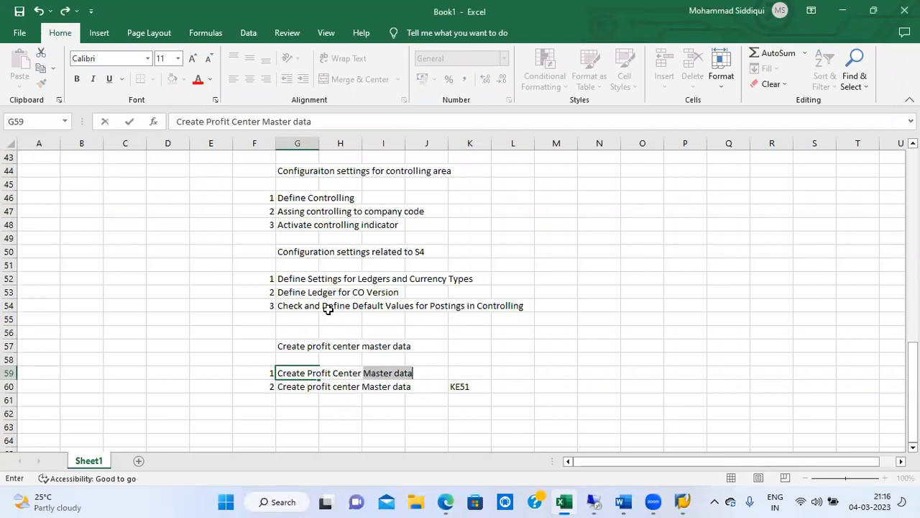
text(group)
- Enter the transaction code 0ke5 in cell K59 for the profit center group item
key(Right)
key(Right)
key(Right)
key(Right)
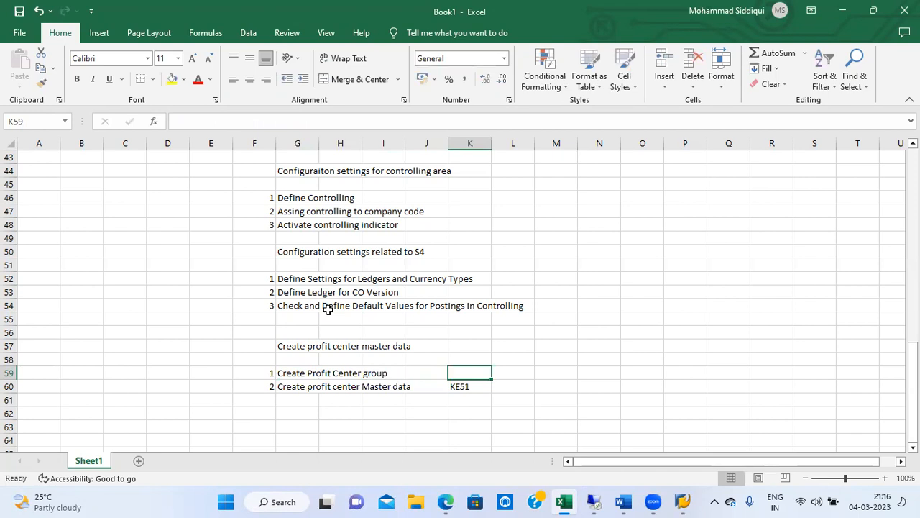
text(0ke)
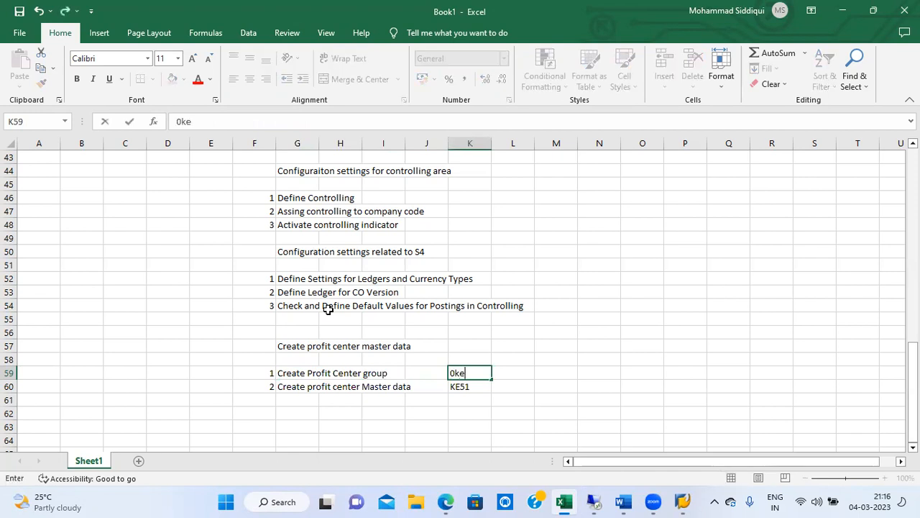
key(Left)
key(Down)
key(Left)
key(Left)
key(Left)
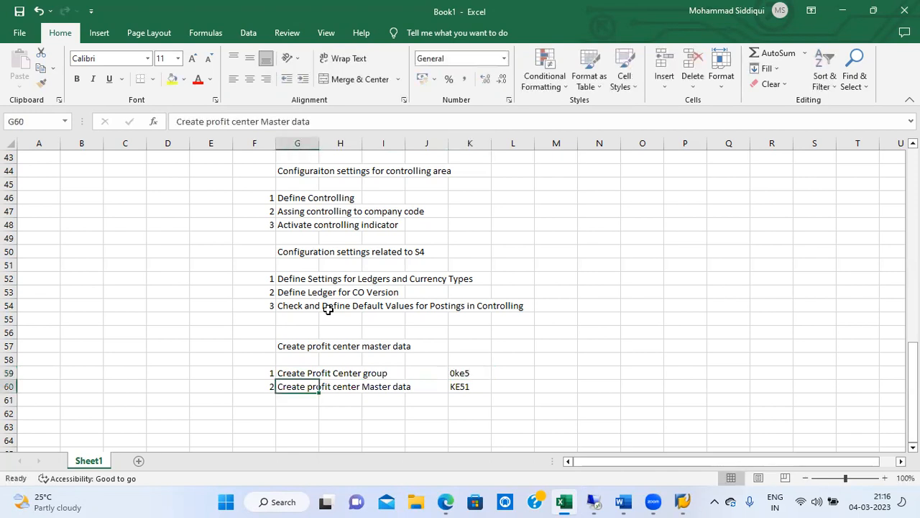
key(Down)
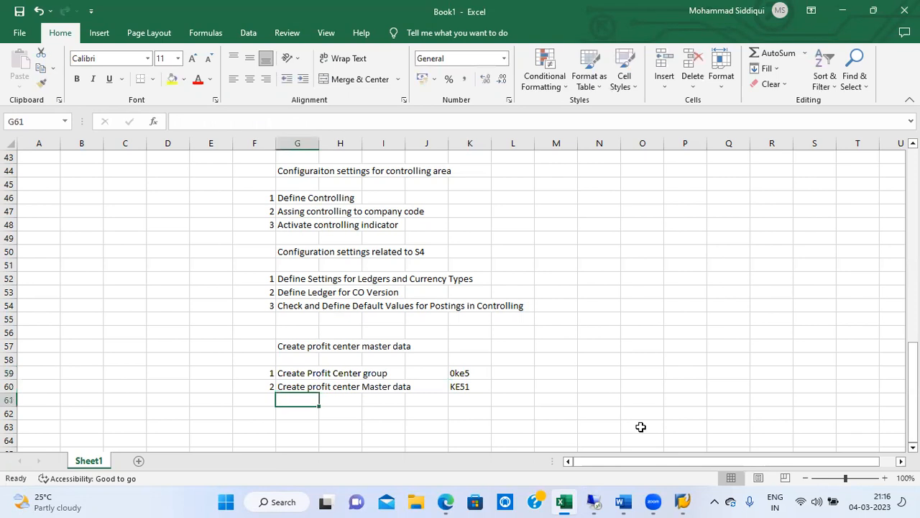
- Switch to SAP, leave the profit center creation screen and run transaction 0KE5
click(594, 501)
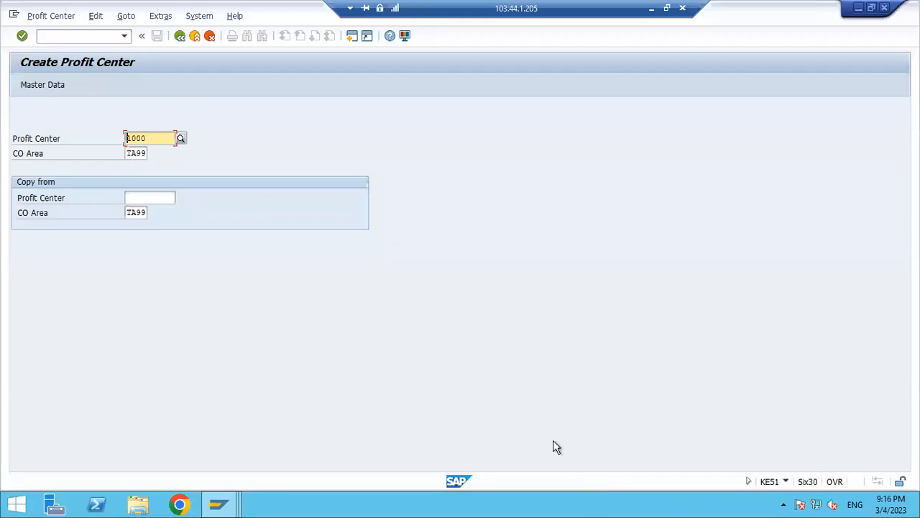
click(196, 37)
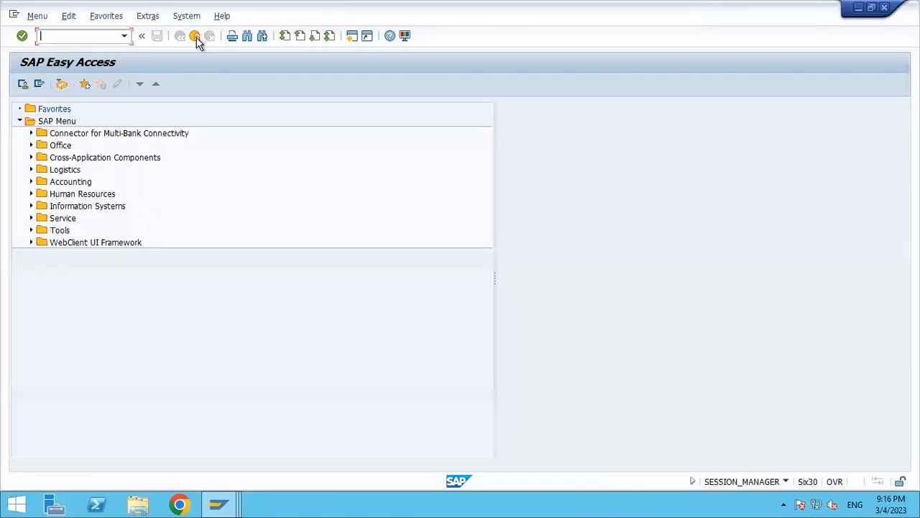
text(0ke5)
key(Return)
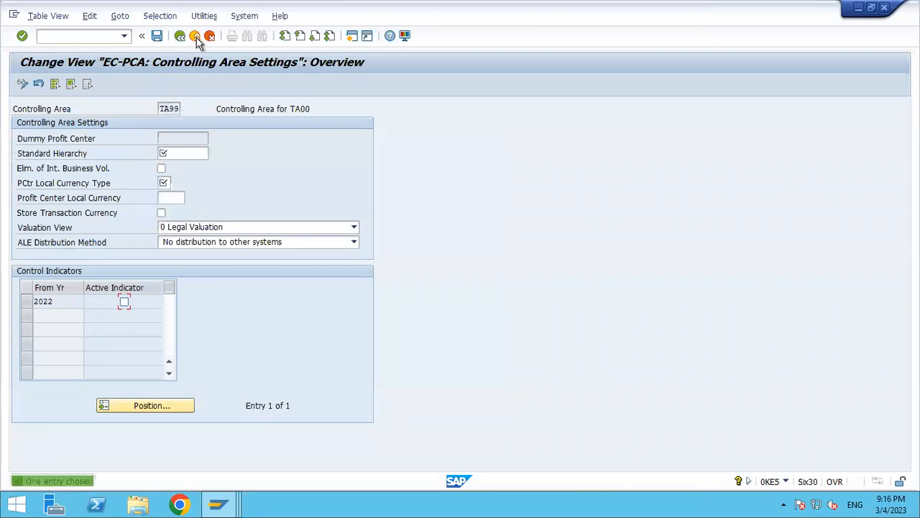
- Set the standard hierarchy to TA99, the profit center local currency type to 90 and the local currency to INR
click(165, 154)
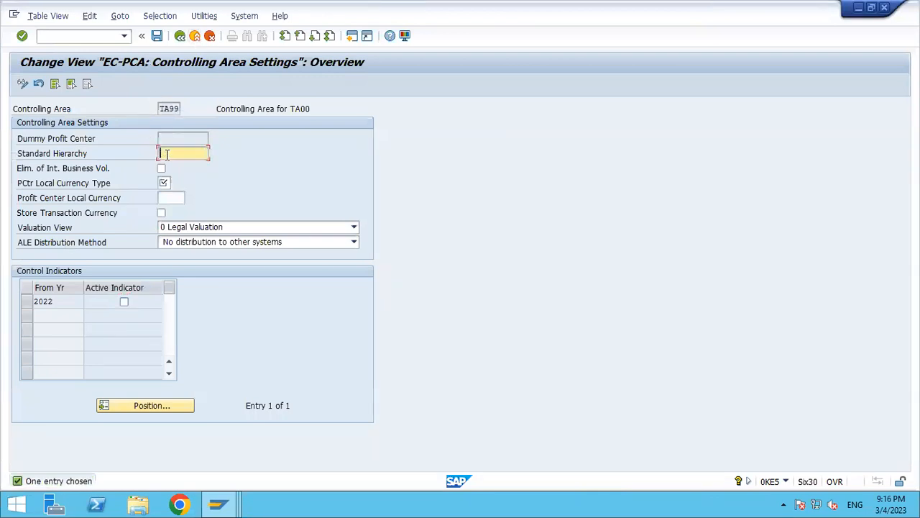
text(TA99)
key(Tab)
key(Tab)
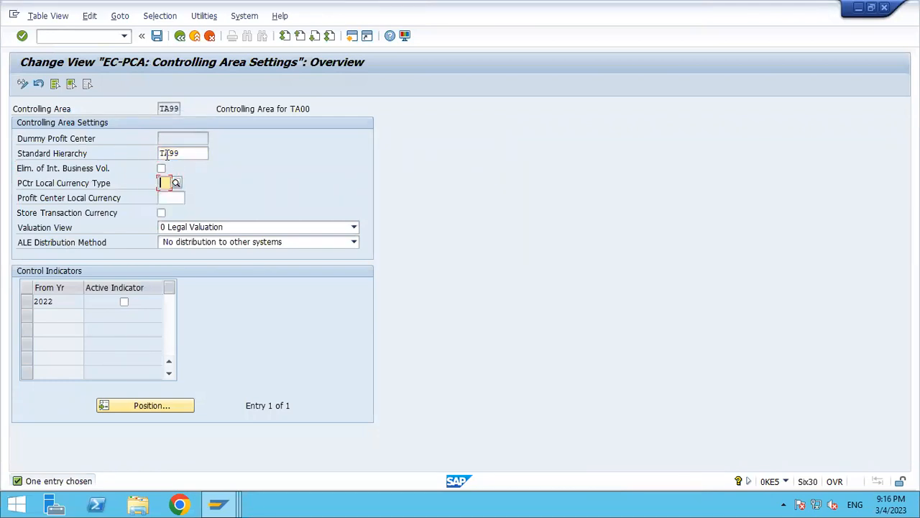
text(90)
key(Tab)
text(INR)
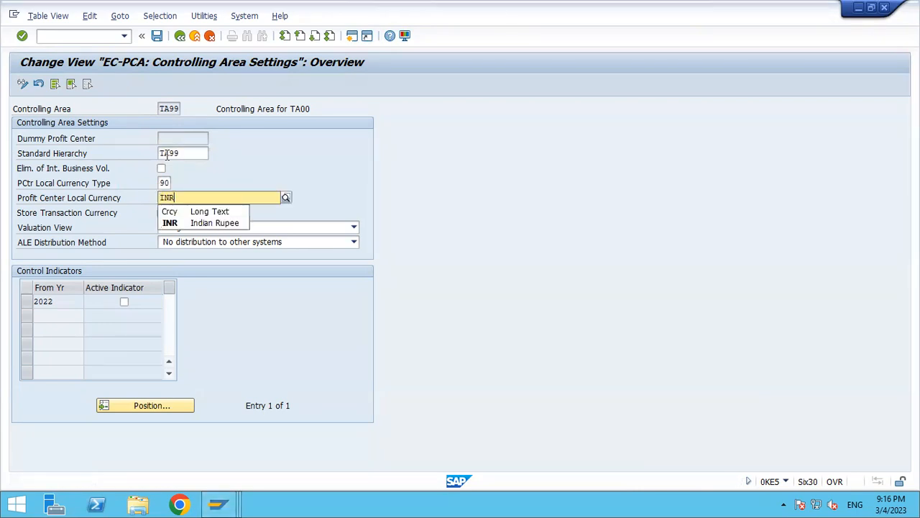
key(Down)
key(Return)
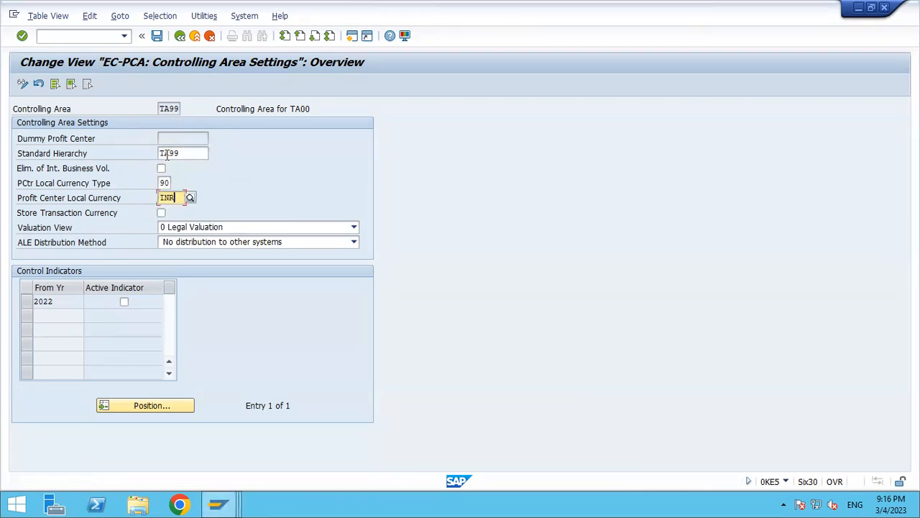
- Activate the control indicator for 2022, save the controlling area settings and return to SAP Easy Access
click(124, 302)
click(158, 36)
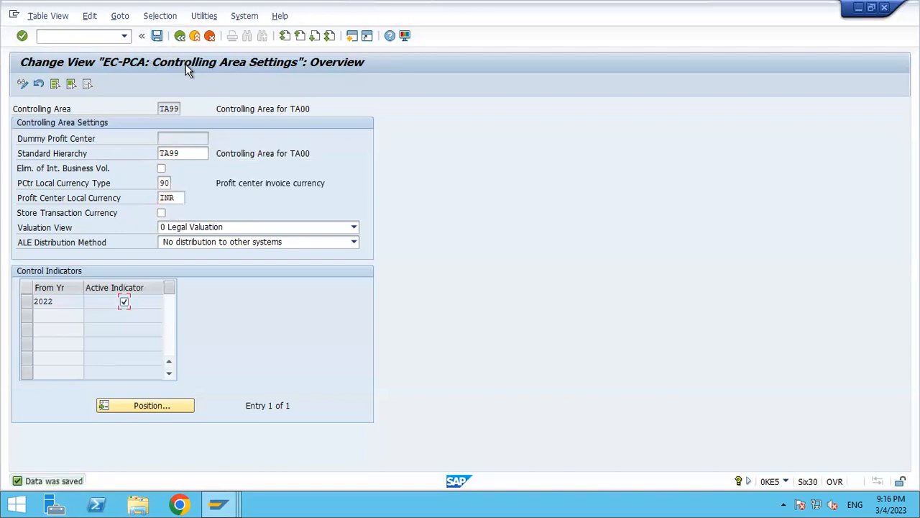
click(181, 37)
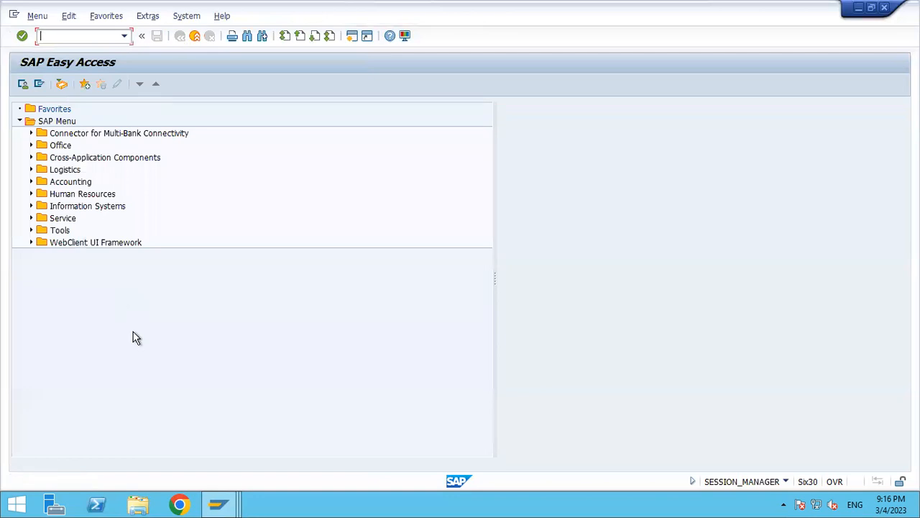
- Run transaction KE51 and start creating profit center 1000 in controlling area TA99
text(KE51)
key(Return)
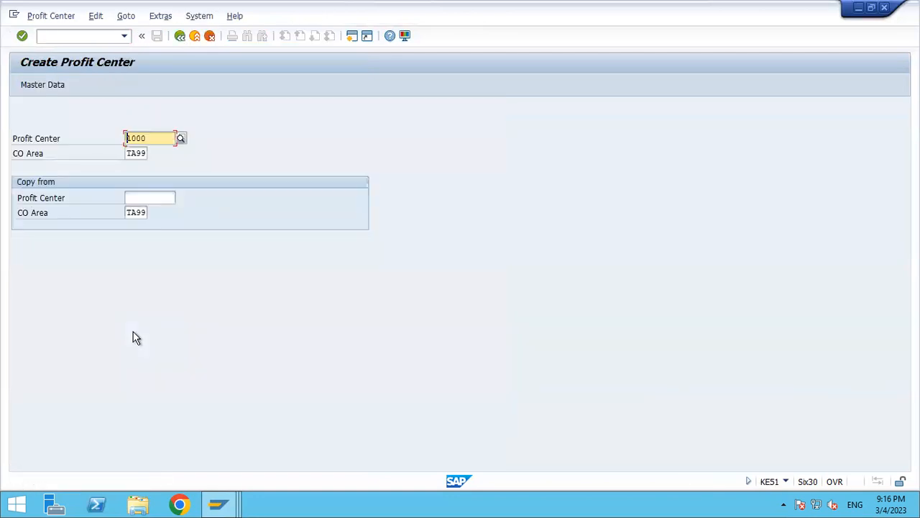
key(Return)
- Set the start of the profit center's analysis period to 01.04.2022
click(191, 212)
key(BackSpace)
key(BackSpace)
key(BackSpace)
key(BackSpace)
key(BackSpace)
key(BackSpace)
key(BackSpace)
key(BackSpace)
key(BackSpace)
key(BackSpace)
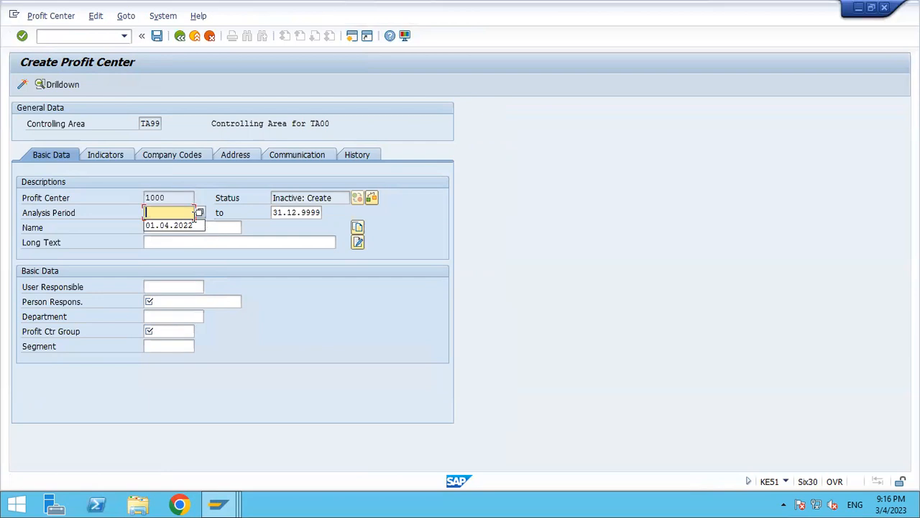
click(192, 224)
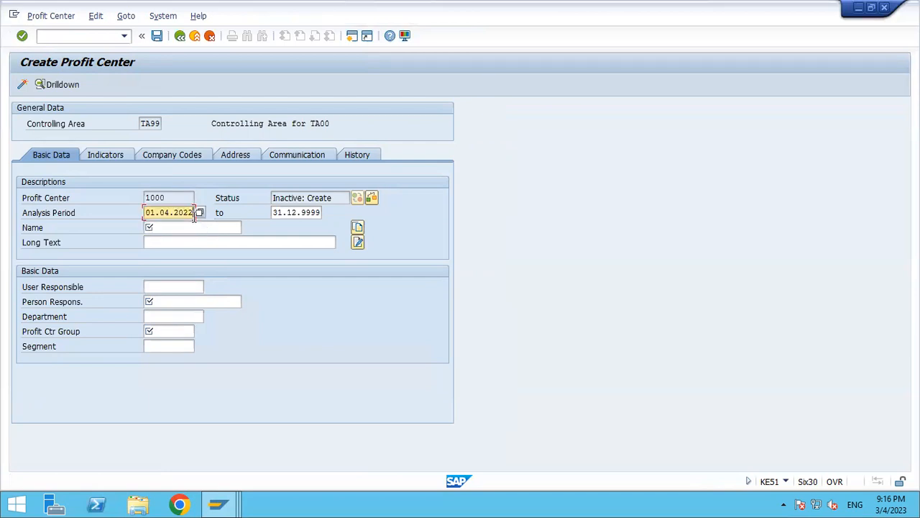
key(Tab)
key(Tab)
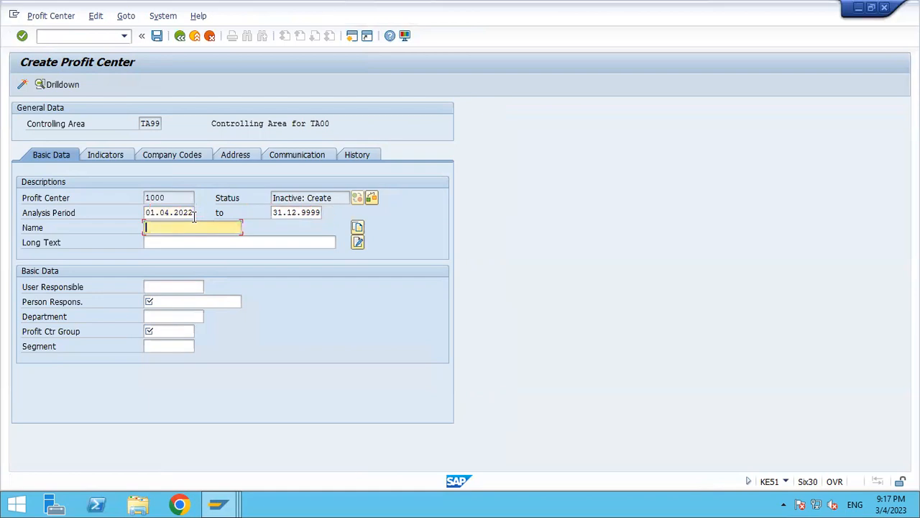
- Enter STEEL as the profit center's name and long text, and HOD as the person responsible
text(STEEL)
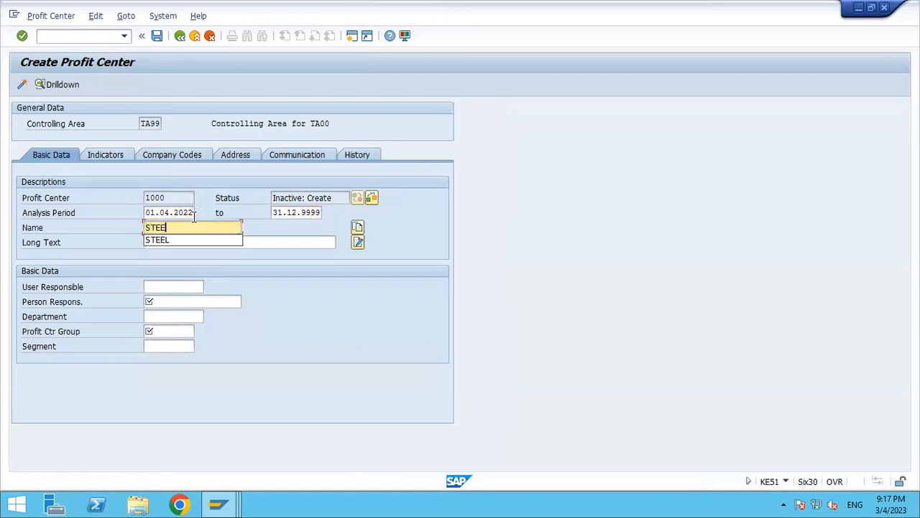
key(Tab)
text(STEEL)
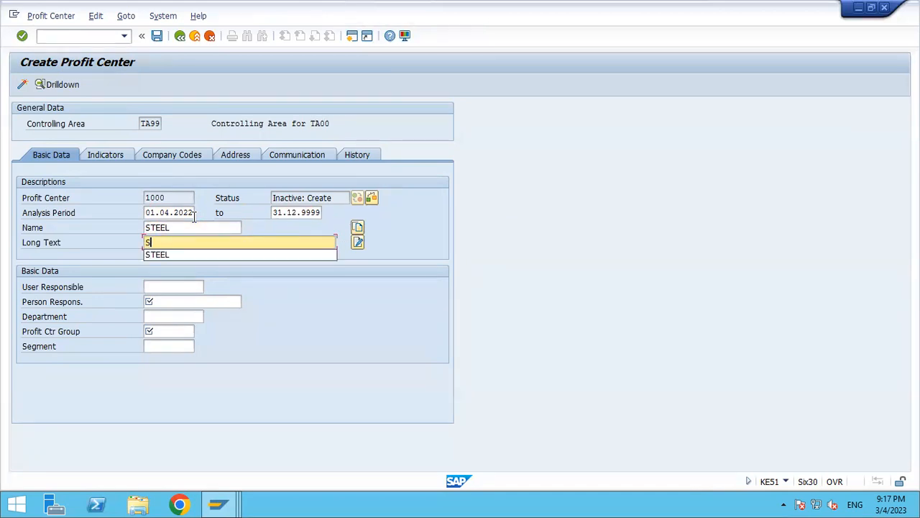
key(Tab)
key(Tab)
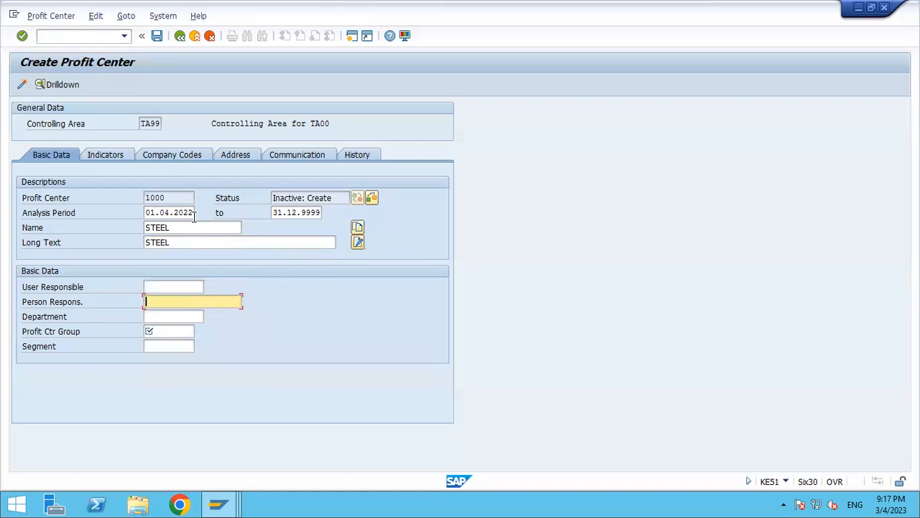
text(HOD)
key(Tab)
key(Tab)
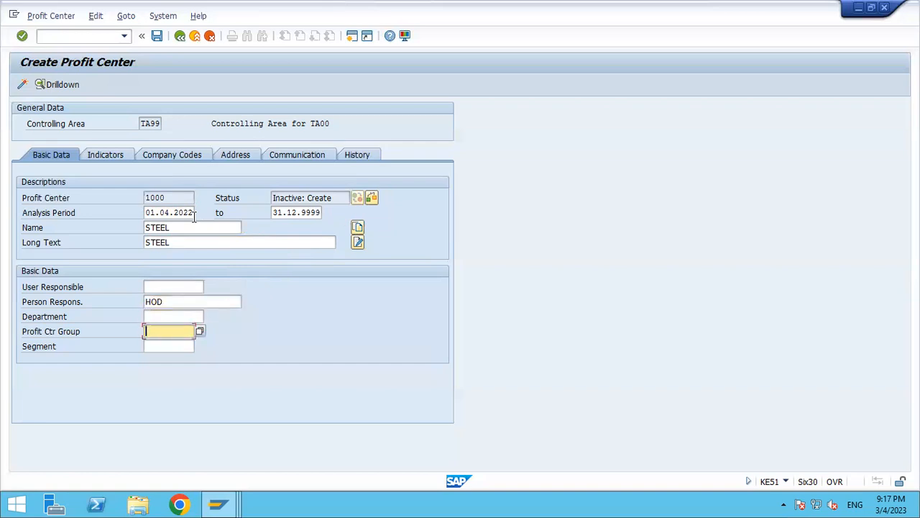
- Assign the profit center to group TA99, activate it and exit to SAP Easy Access
click(200, 332)
click(22, 85)
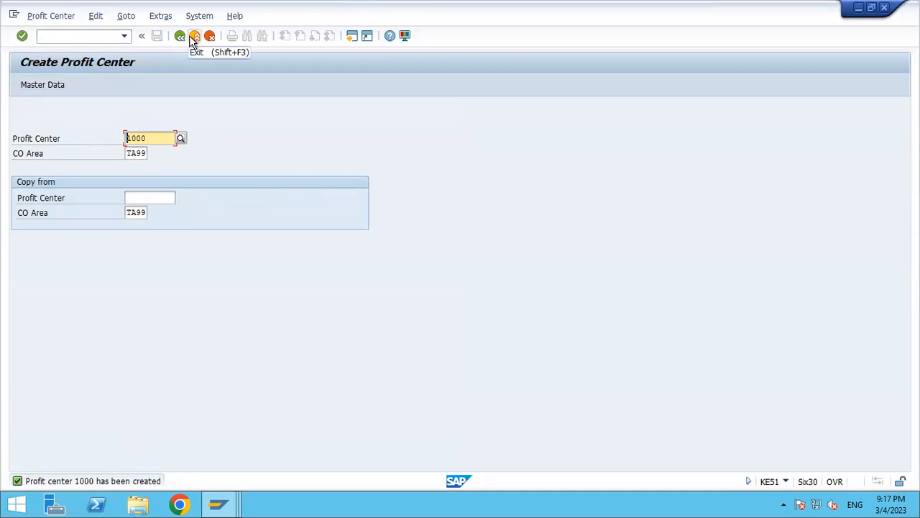
click(193, 37)
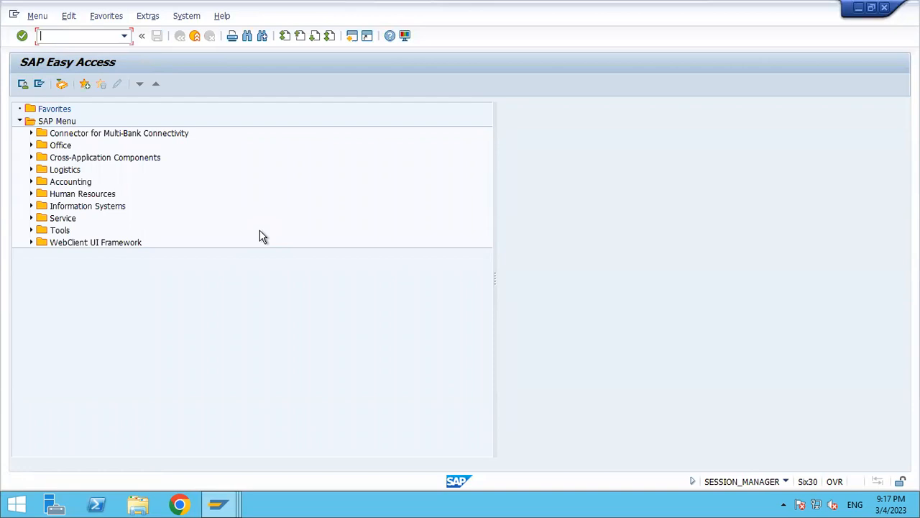
- Run transaction FB50 and copy the posting date 04.03.2023 into the G/L document's document date
text(FB50)
key(Return)
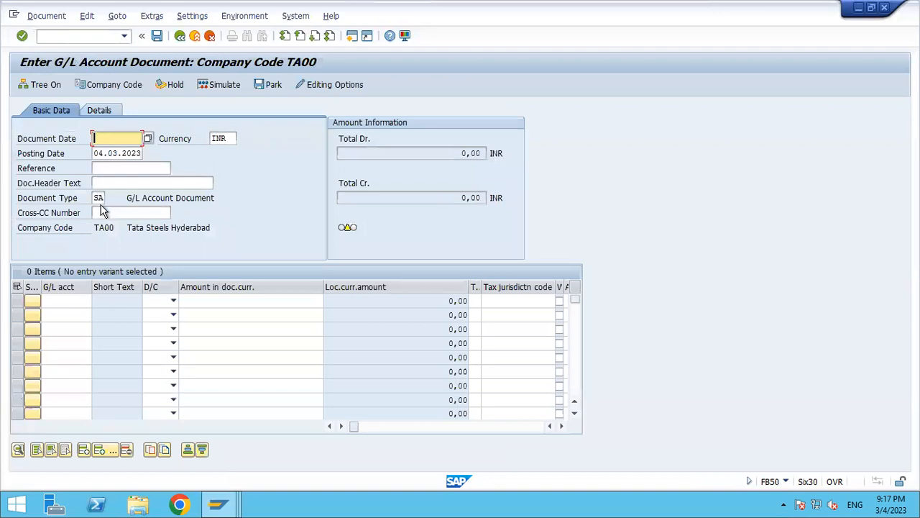
click(96, 153)
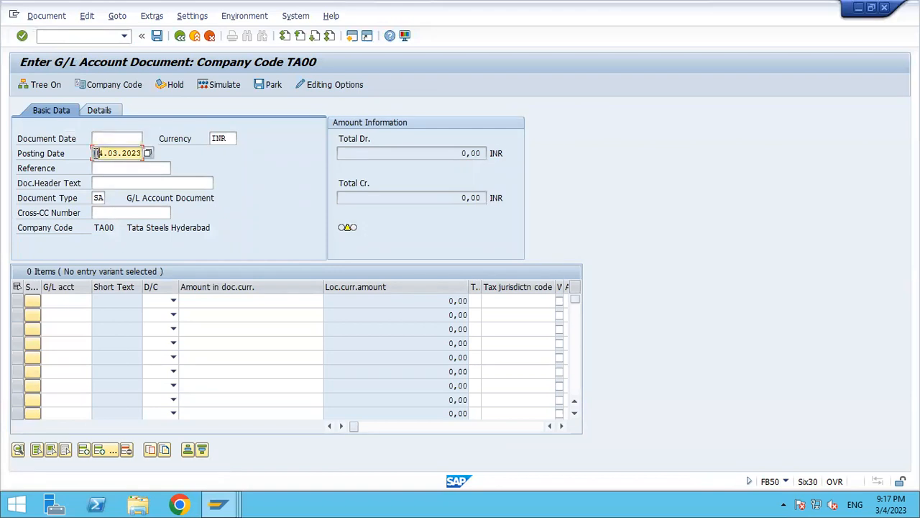
key(shift+Right)
key(shift+Right)
key(shift+Right)
key(shift+Right)
key(shift+Right)
key(shift+Right)
key(shift+Right)
key(shift+Right)
key(shift+Right)
key(shift+Right)
key(ctrl+c)
key(shift+Tab)
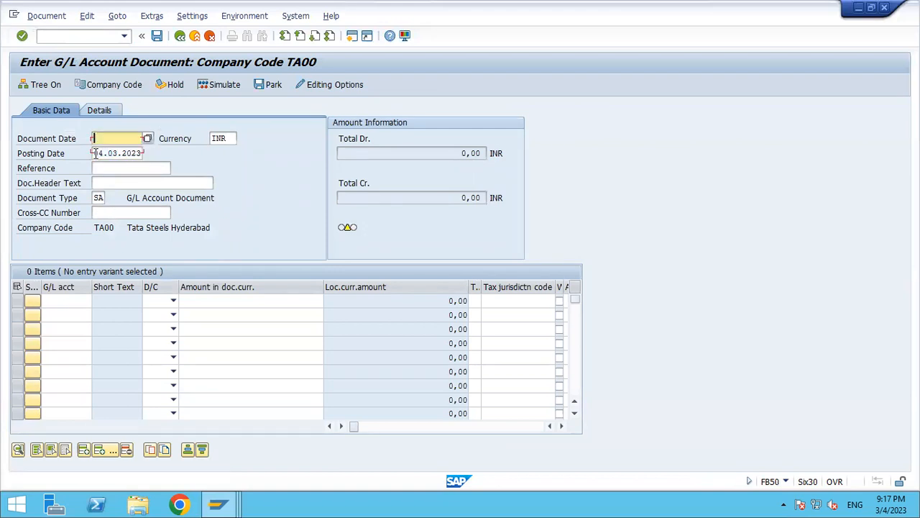
key(ctrl+v)
key(Return)
- Enter the first line item as a debit of 500000 INR to G/L account 200000
click(73, 299)
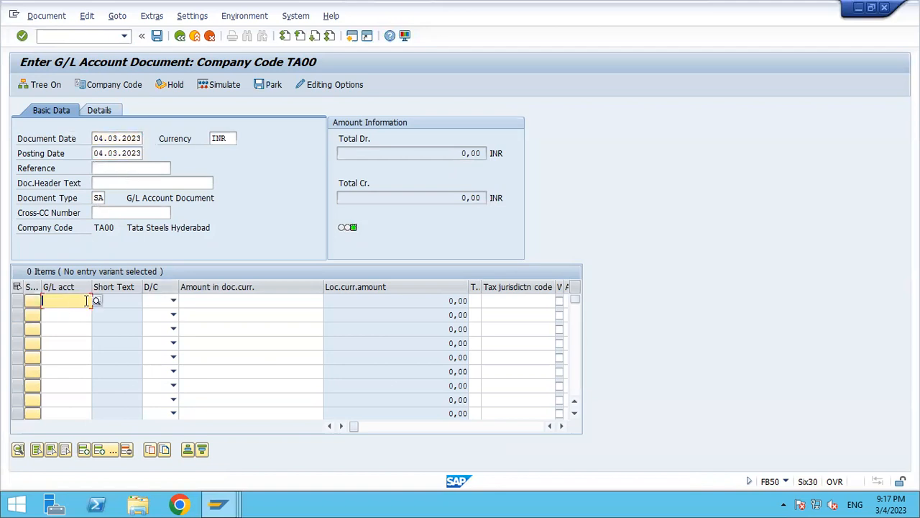
click(96, 300)
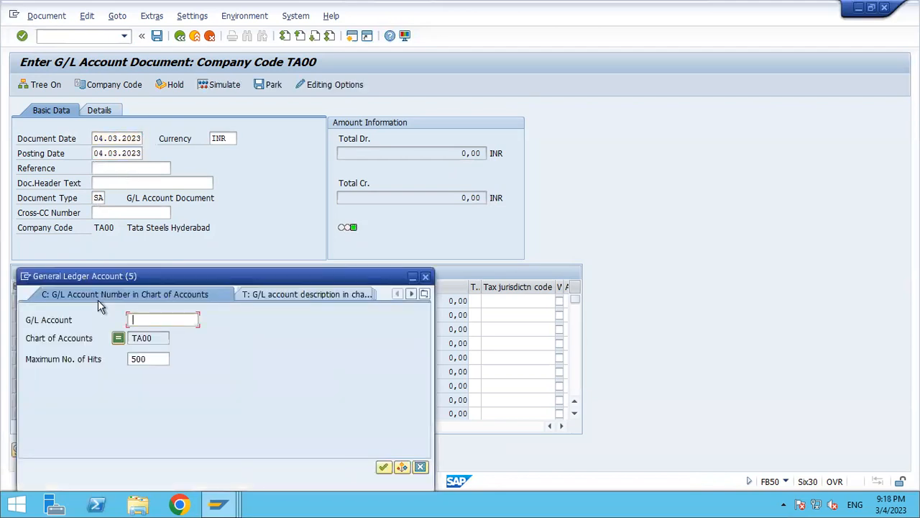
key(Return)
key(Down)
key(Return)
key(Tab)
key(F4)
key(Down)
key(Return)
key(Tab)
text(500000)
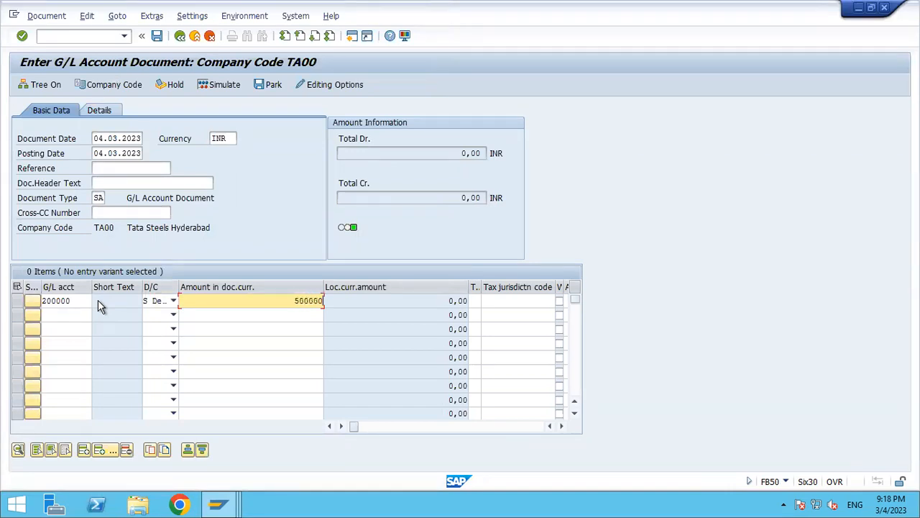
key(Return)
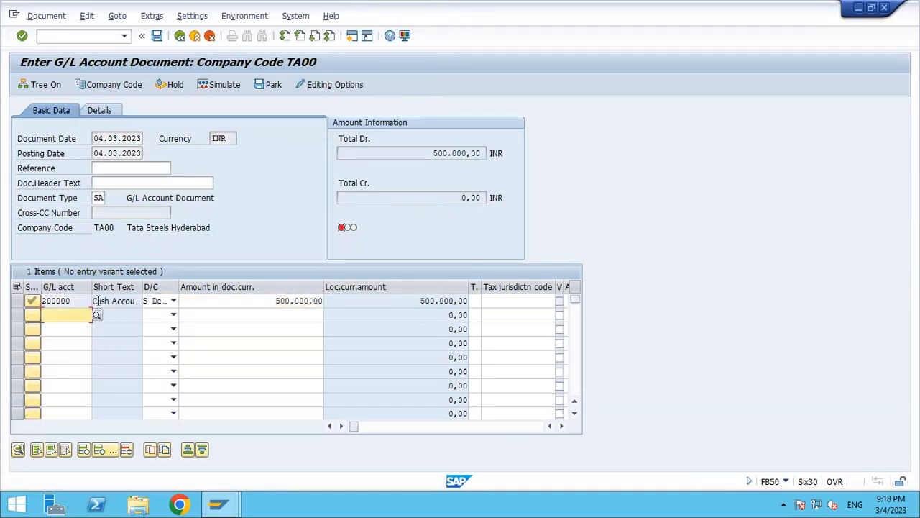
- Enter the second line item as a credit of 500000 INR to G/L account 100000
click(56, 322)
click(57, 321)
text(100000)
key(Tab)
key(Tab)
key(shift+Tab)
key(F4)
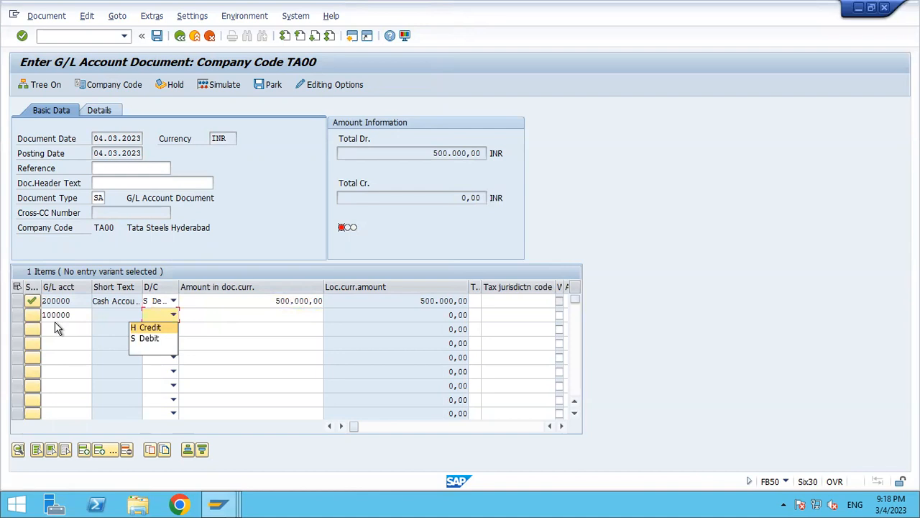
key(Return)
key(Tab)
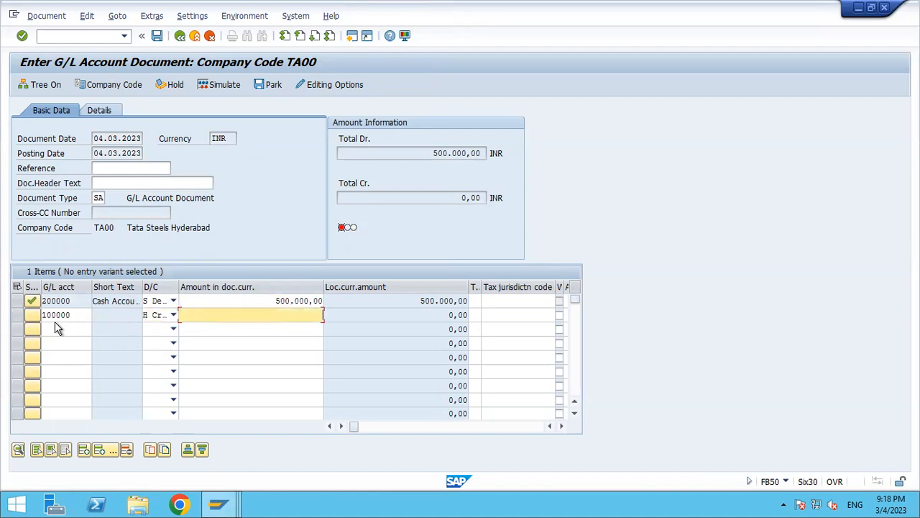
text(500000)
key(Return)
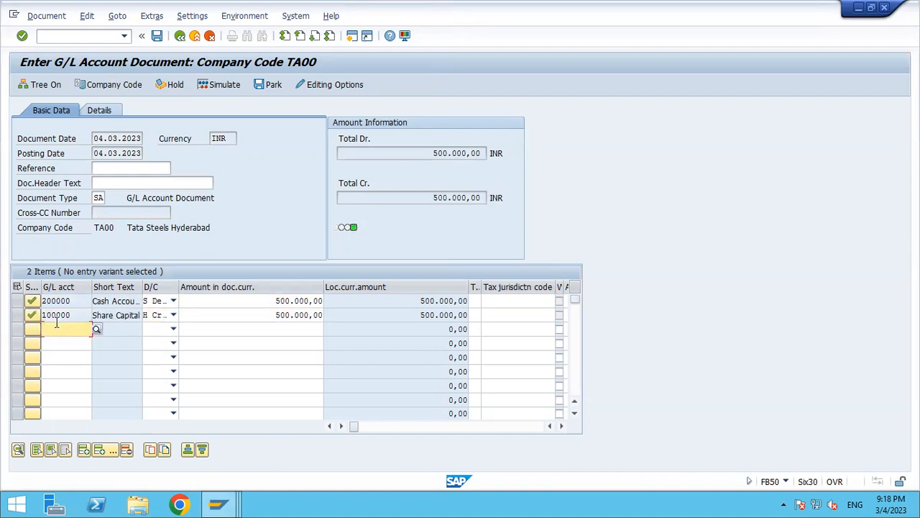
- Assign profit center 1000 from the standard hierarchy to the cash account line item
key(Up)
key(Tab)
key(Tab)
key(Tab)
key(Tab)
key(Tab)
key(Tab)
key(Tab)
key(Tab)
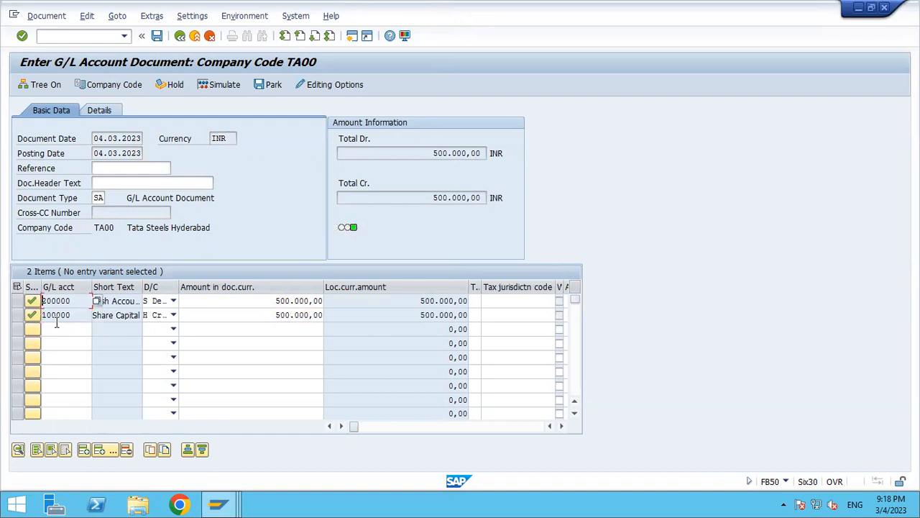
key(Tab)
key(Tab)
key(Tab)
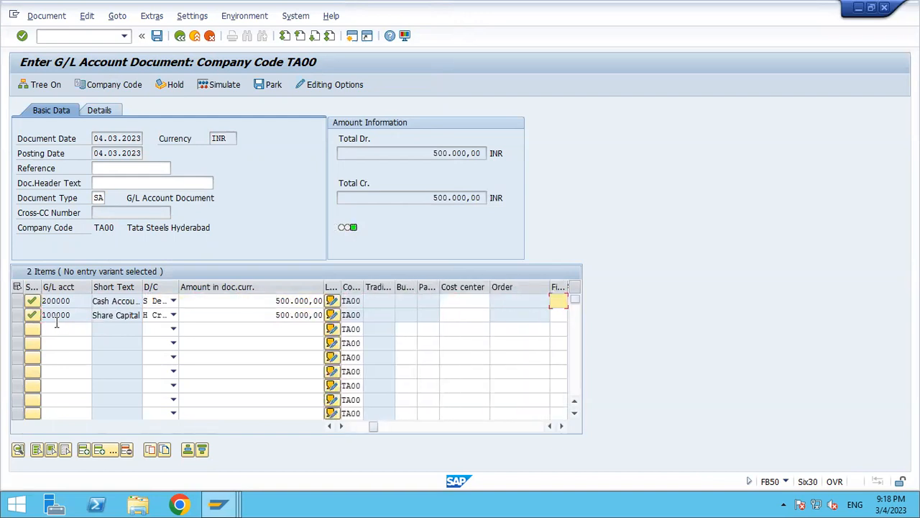
key(Tab)
key(Tab)
key(Tab)
key(Tab)
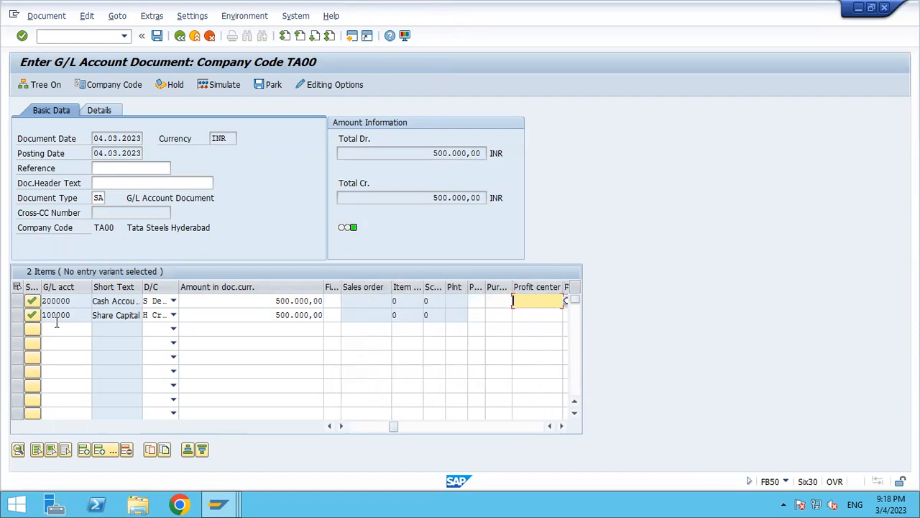
click(565, 301)
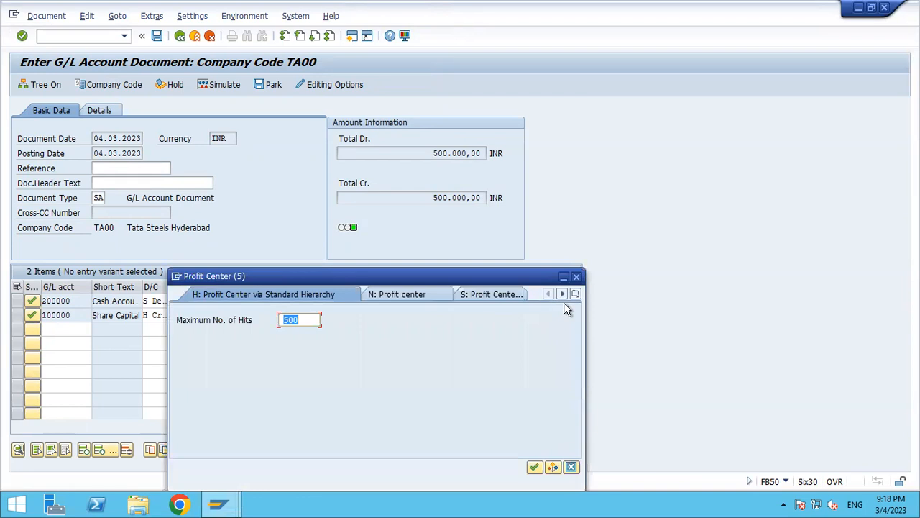
key(Return)
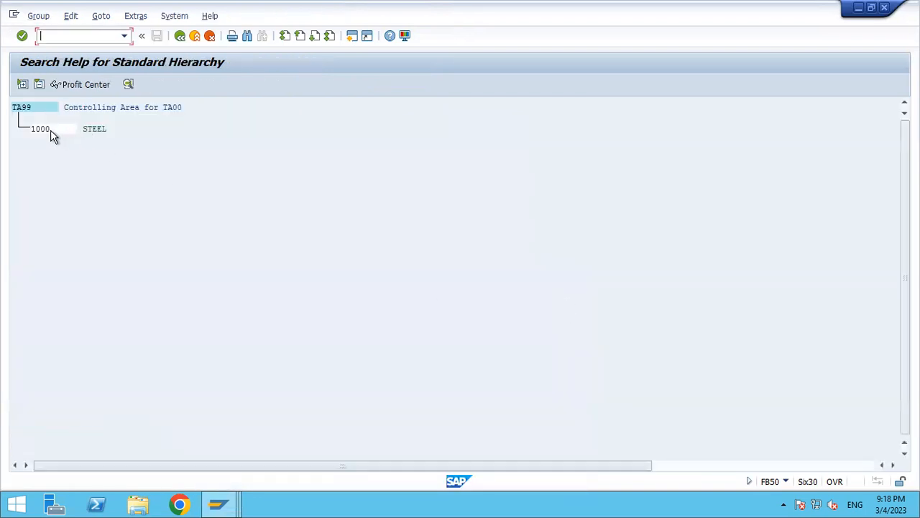
double_click(51, 133)
key(Return)
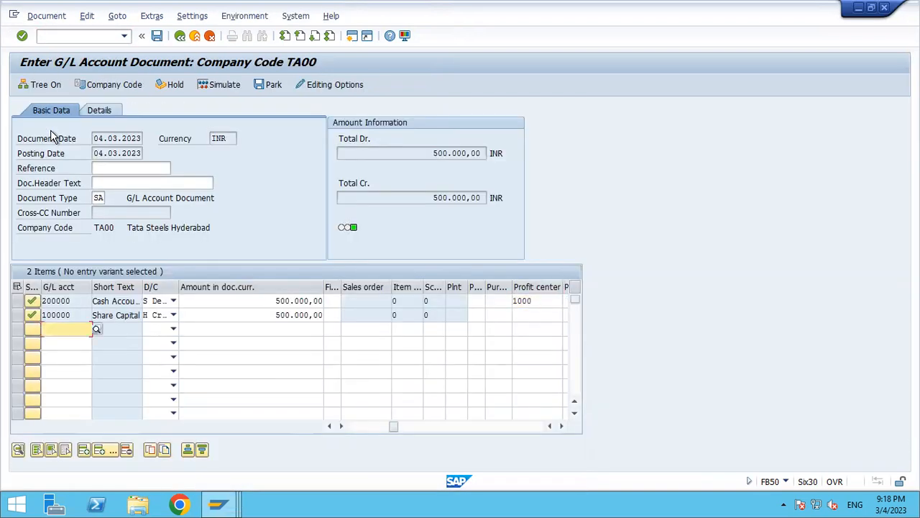
- Simulate the G/L document and post it in company code TA00
click(46, 16)
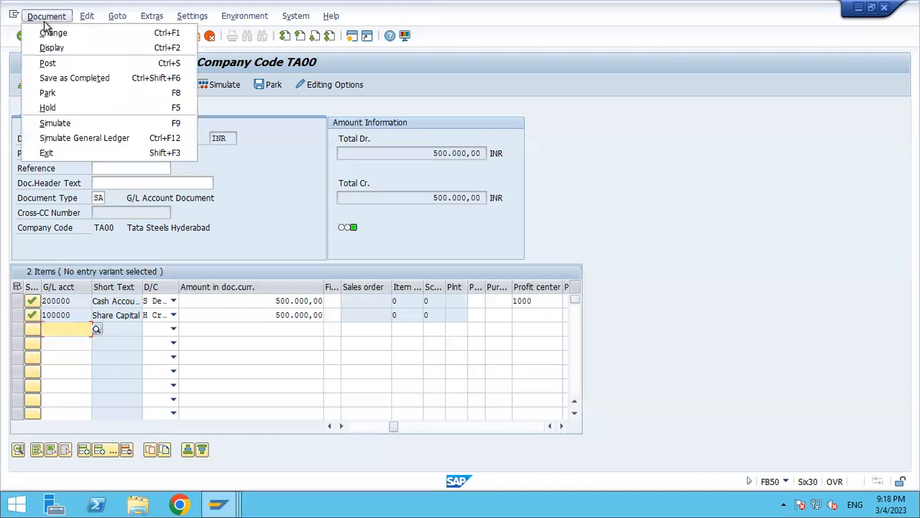
click(52, 126)
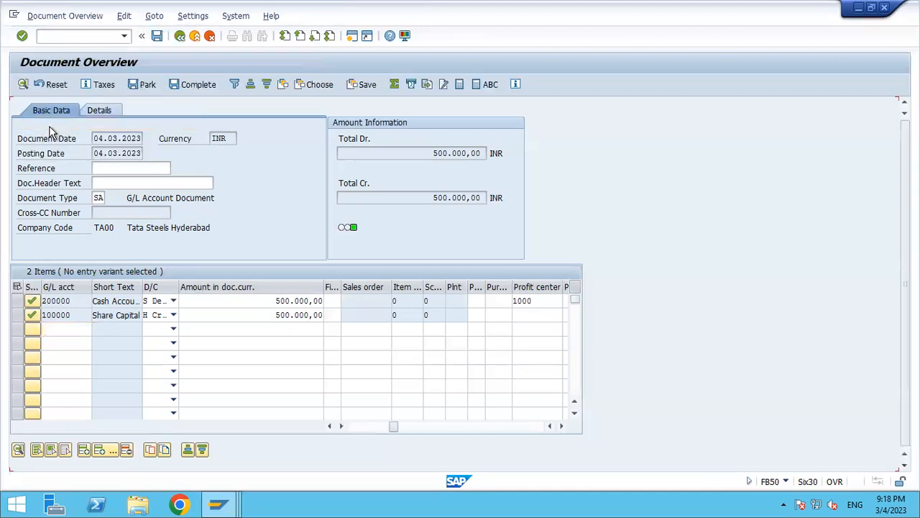
click(156, 35)
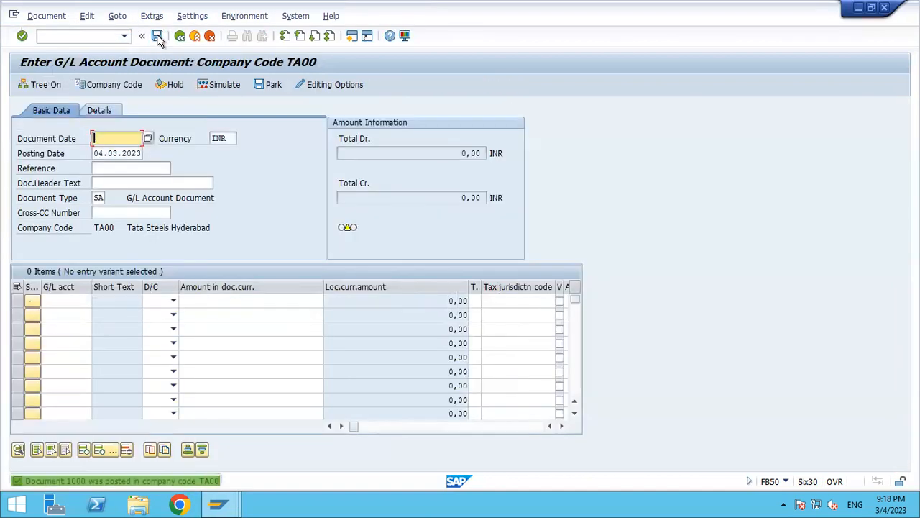
- Display the posted document and add the Profit Center column to its line item layout
click(56, 17)
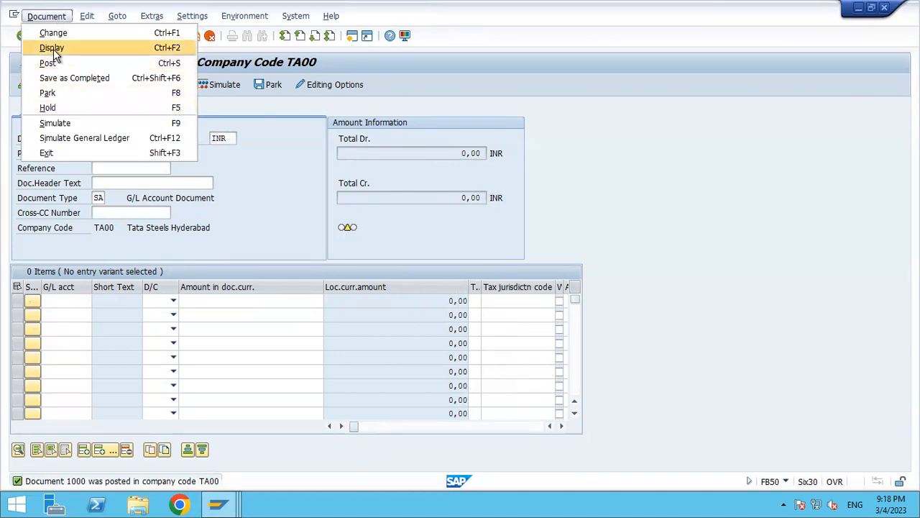
click(52, 47)
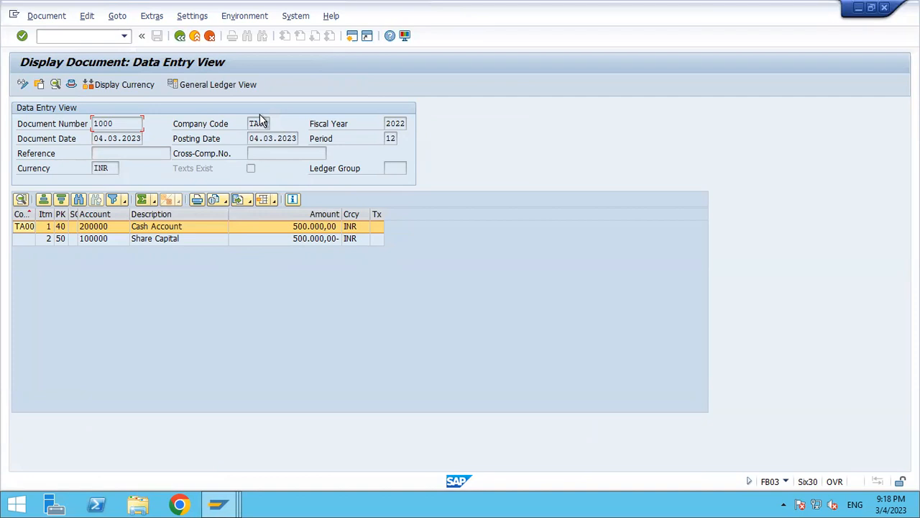
click(276, 203)
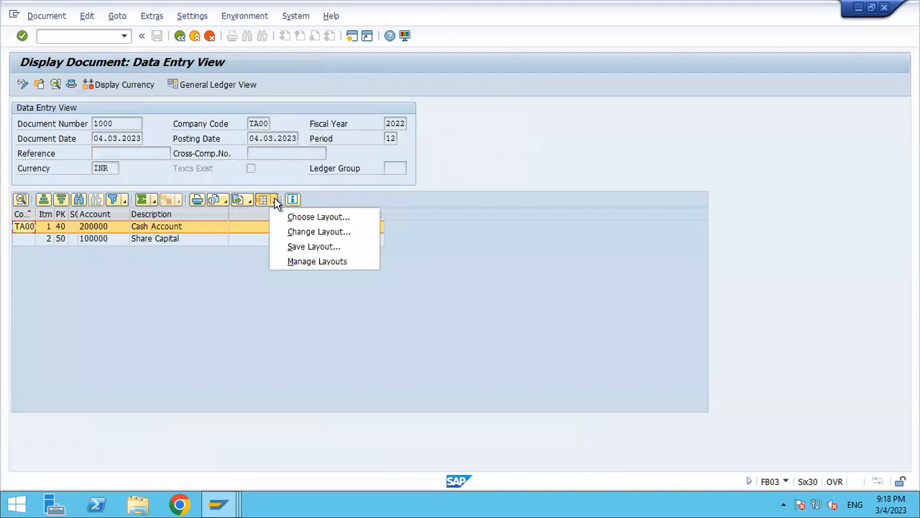
click(307, 236)
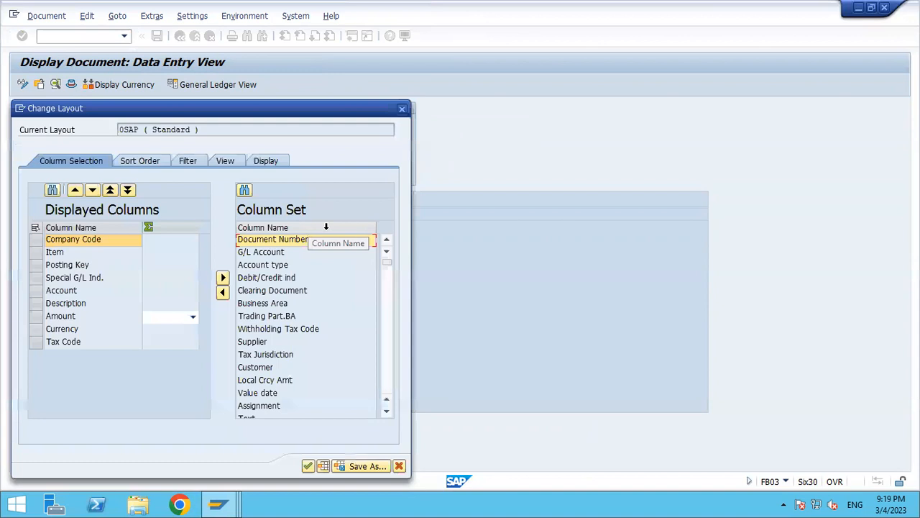
click(244, 191)
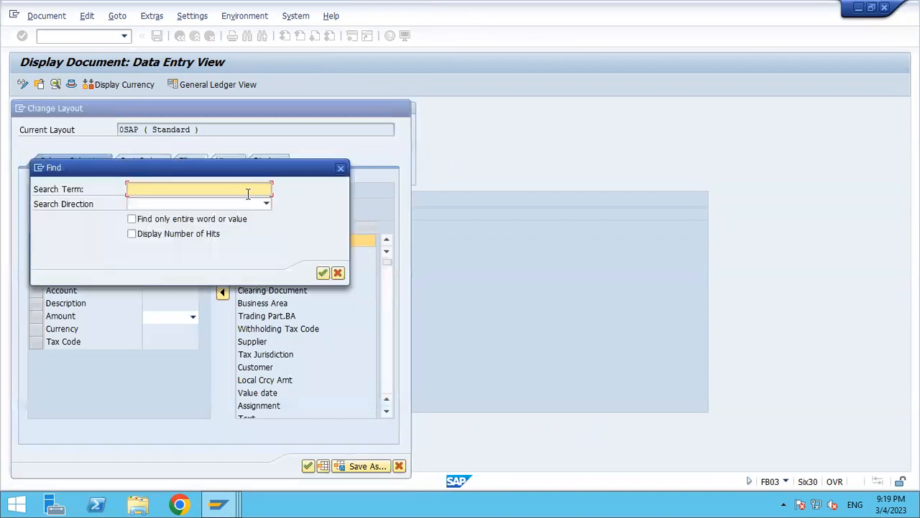
text(PROFIT)
key(Return)
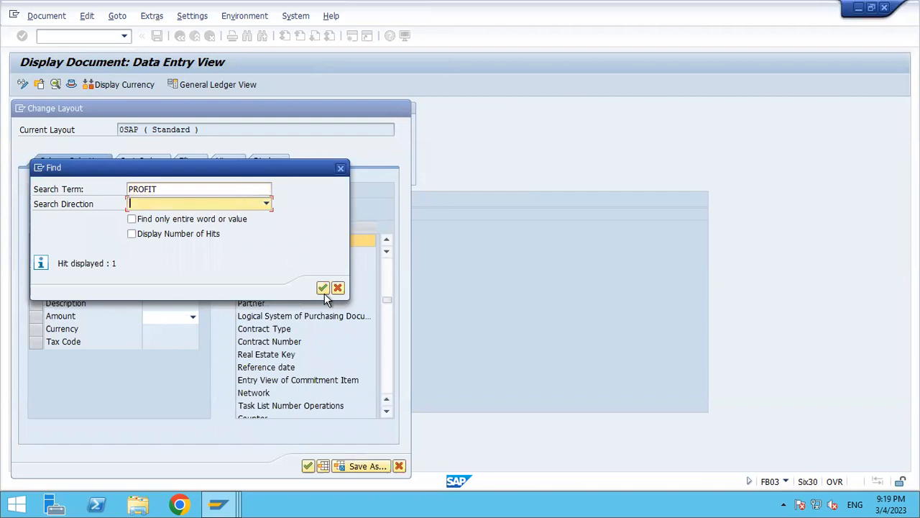
click(338, 288)
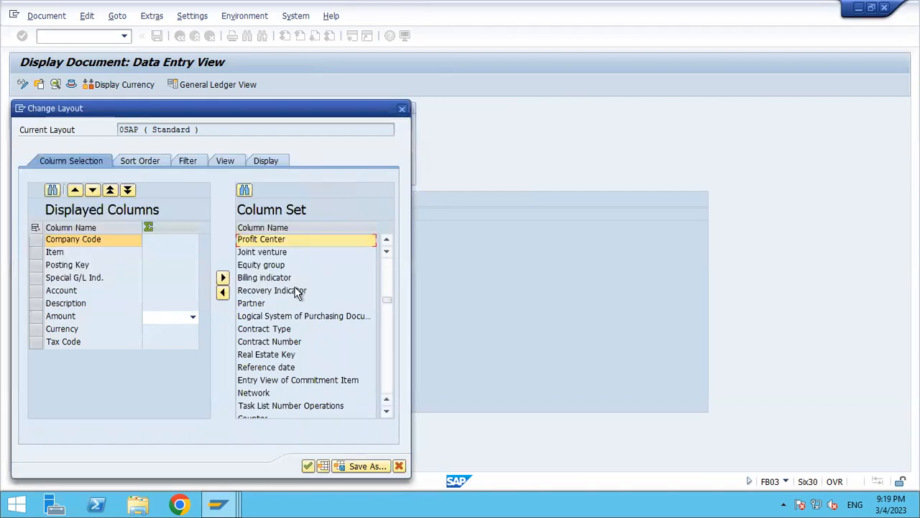
click(223, 292)
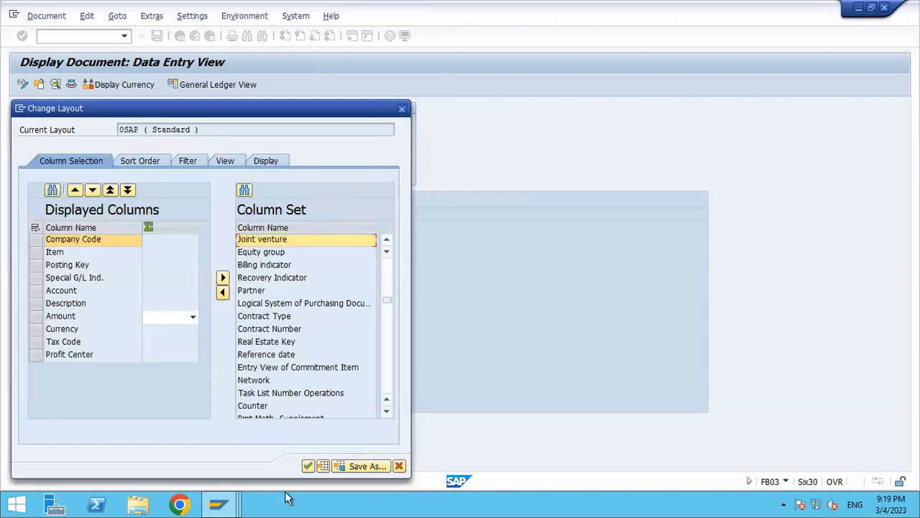
click(309, 466)
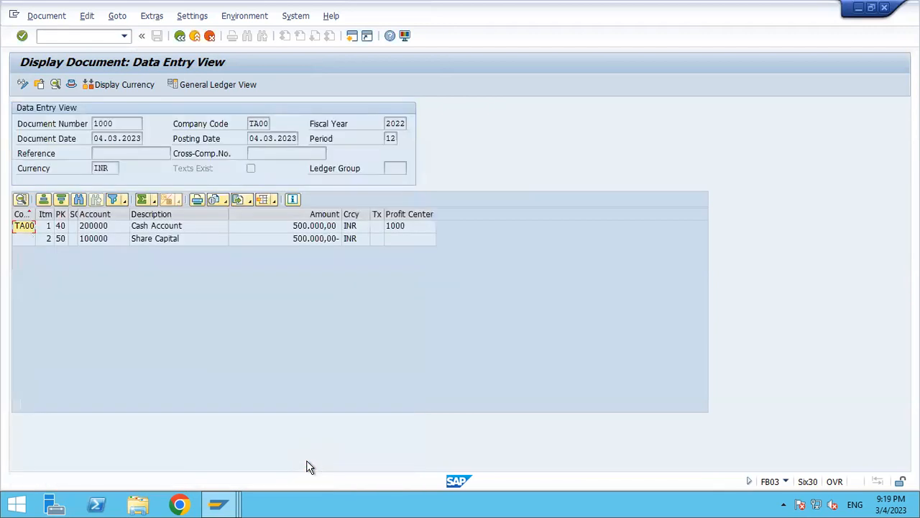
click(394, 229)
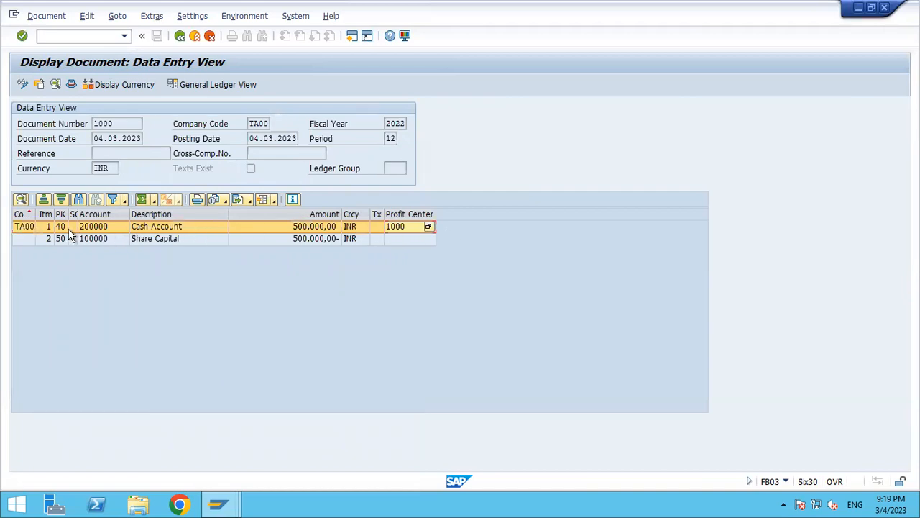
- Check the posted document in the General Ledger View, and return to the SAP Easy Access screen
click(207, 85)
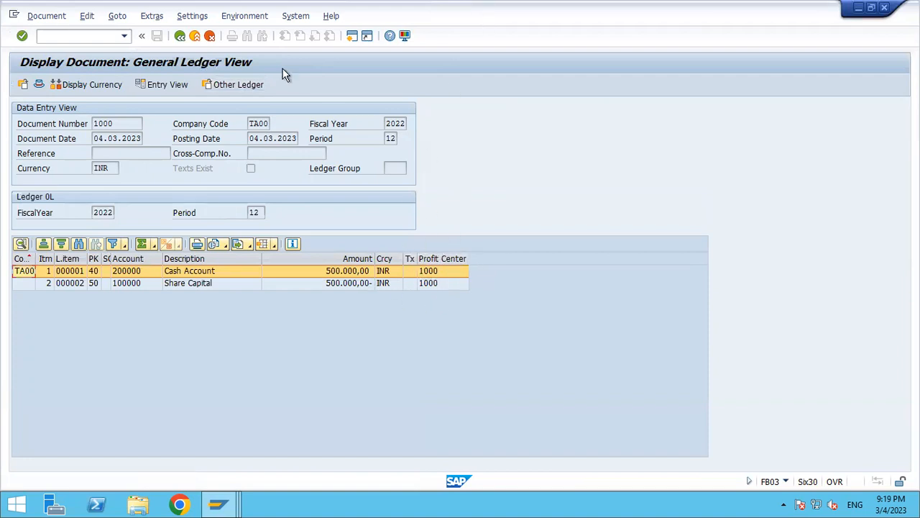
click(196, 38)
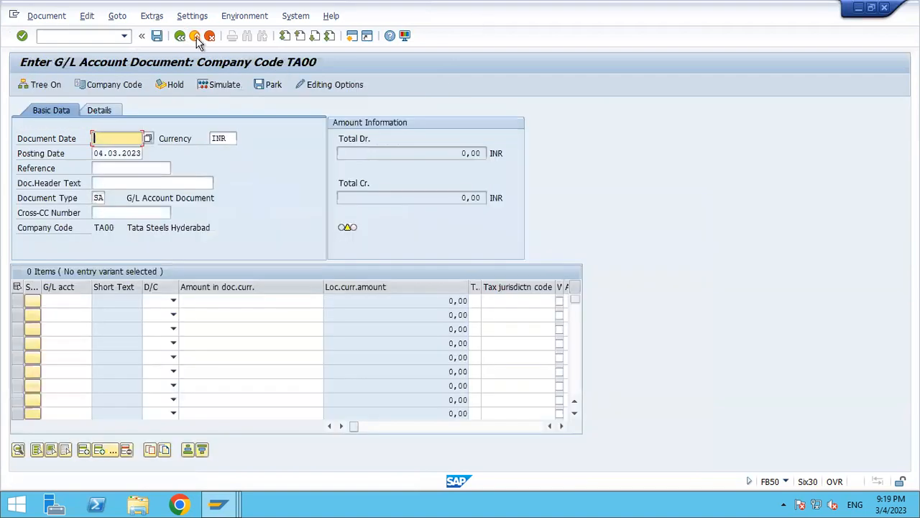
click(197, 37)
click(202, 279)
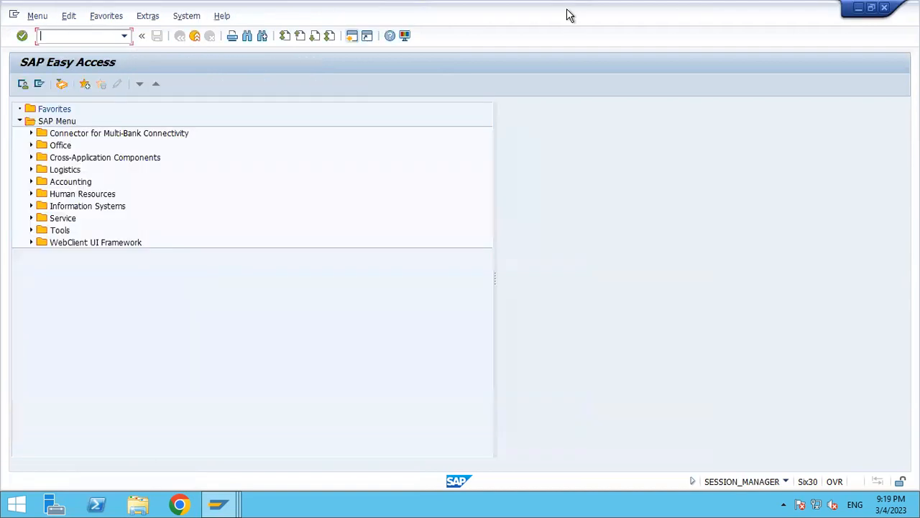
- Switch to the Excel notes and review the configuration list back up to the GL master data settings
mouse_move(568, 3)
click(650, 10)
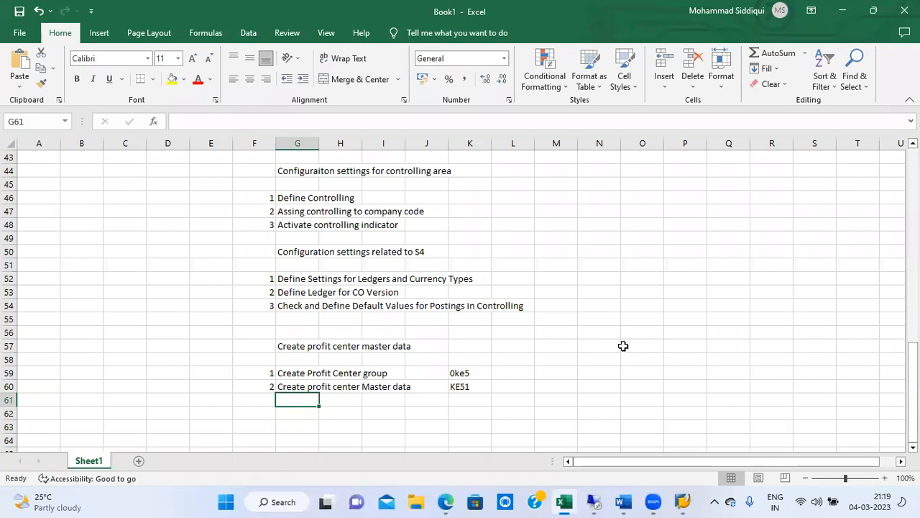
click(584, 357)
key(Up)
key(Up)
key(Up)
key(Up)
key(Up)
key(Up)
key(Up)
key(Up)
key(Up)
key(Up)
key(Up)
key(Up)
key(Up)
key(Up)
key(Up)
key(Up)
key(Up)
key(Up)
key(Up)
key(Up)
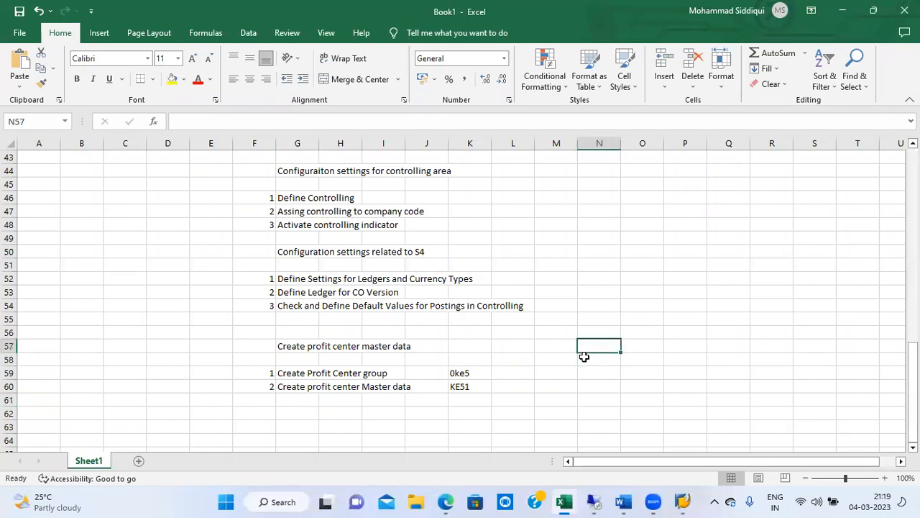
key(Up)
key(Up)
key(Up)
key(Up)
key(Up)
key(Up)
key(Up)
key(Up)
key(Up)
key(Up)
key(Up)
key(Up)
key(Up)
key(Up)
key(Up)
key(Up)
key(Up)
key(Up)
key(Up)
key(Up)
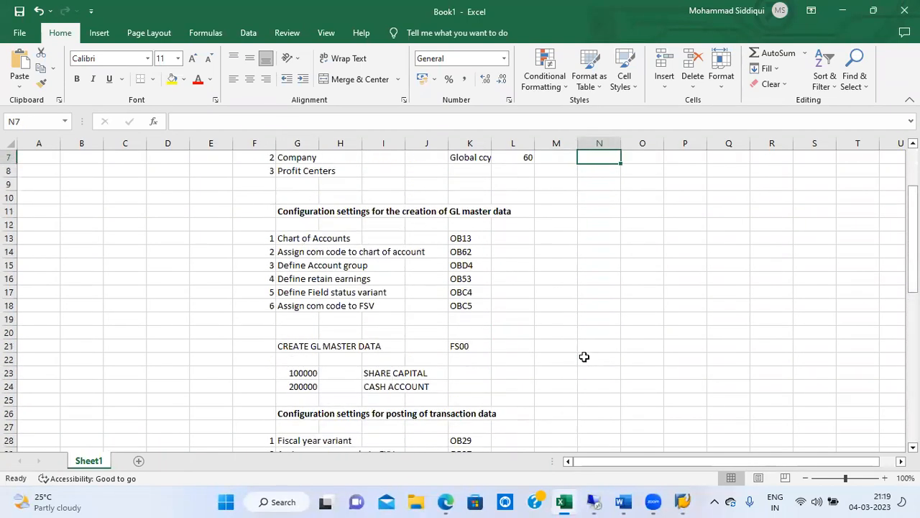
key(Down)
key(Down)
key(Down)
key(Down)
key(Down)
key(Down)
key(Left)
key(Left)
key(Down)
key(Left)
key(Left)
key(Left)
key(Down)
key(Left)
key(Down)
key(Down)
key(Down)
key(Down)
key(Down)
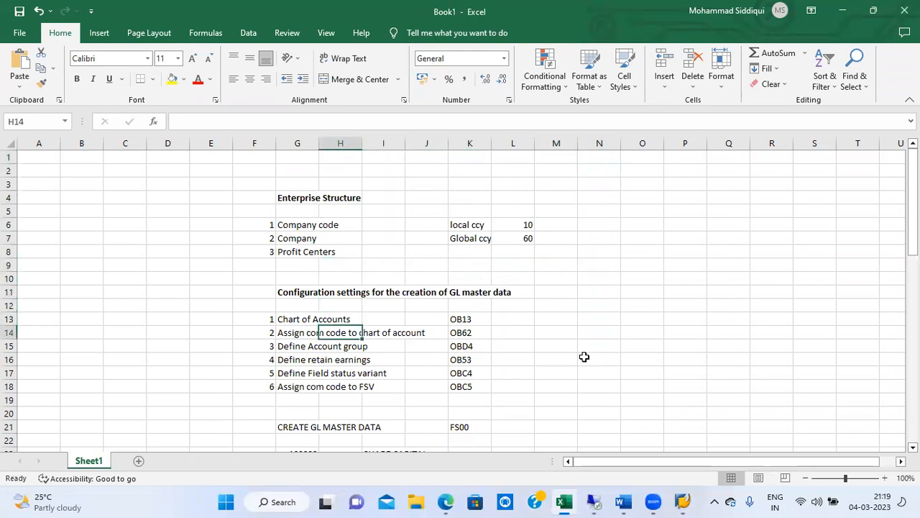
- Bold the GL master data settings from Chart of Accounts through Define retain earnings, including their transaction codes, in G13:K16
key(Left)
key(Down)
key(Down)
key(Up)
key(Up)
key(Up)
key(shift+Down)
key(shift+Down)
key(shift+Down)
key(shift+Right)
key(shift+Right)
key(shift+Right)
key(shift+Right)
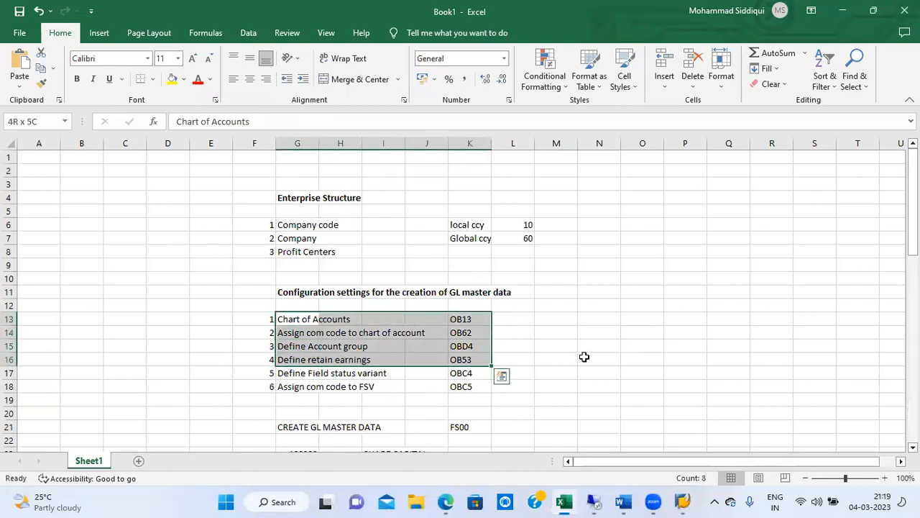
key(ctrl+b)
key(Right)
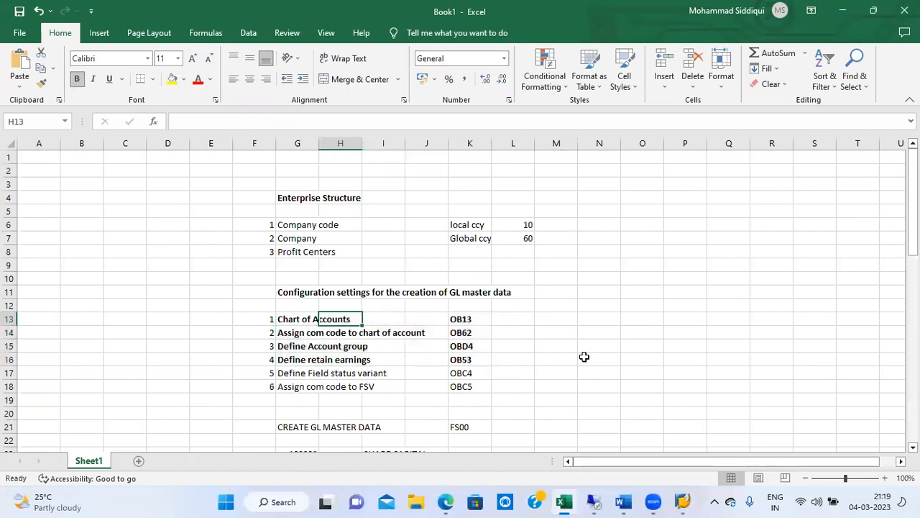
key(Right)
key(Right)
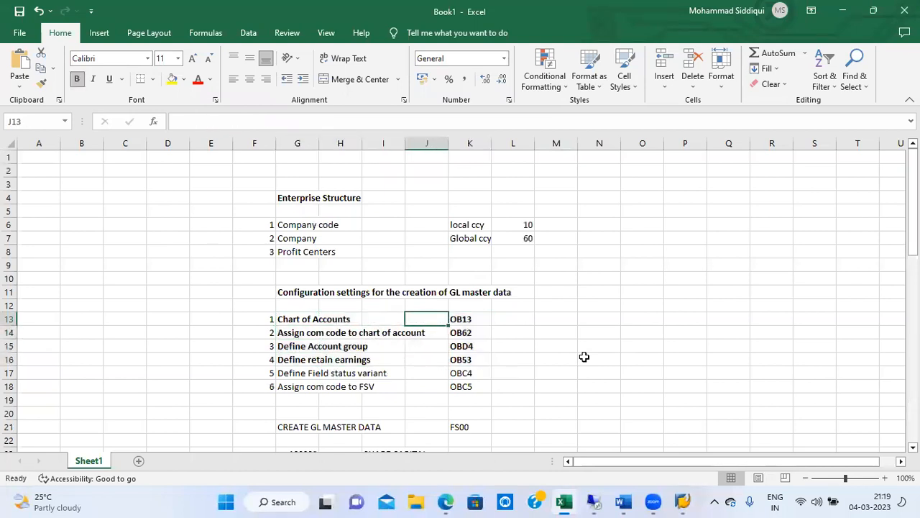
- Switch to SAP, run FS00, start creating G/L account 400000 in company code TA00, and view the available account groups
click(594, 503)
text(FS00)
key(Return)
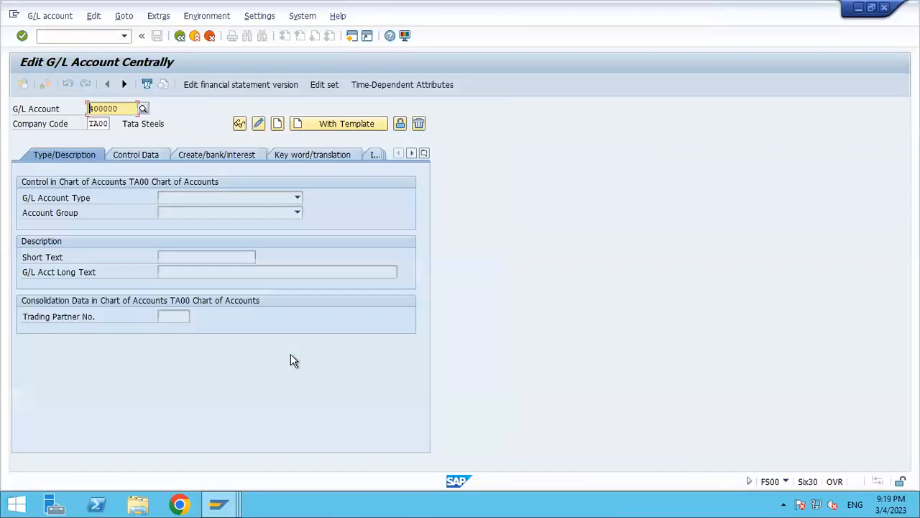
click(125, 110)
key(BackSpace)
key(BackSpace)
key(BackSpace)
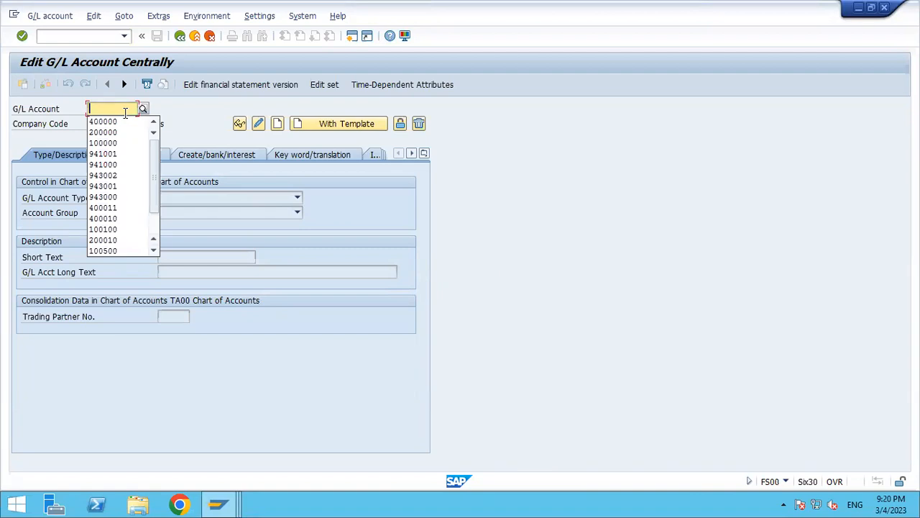
click(108, 121)
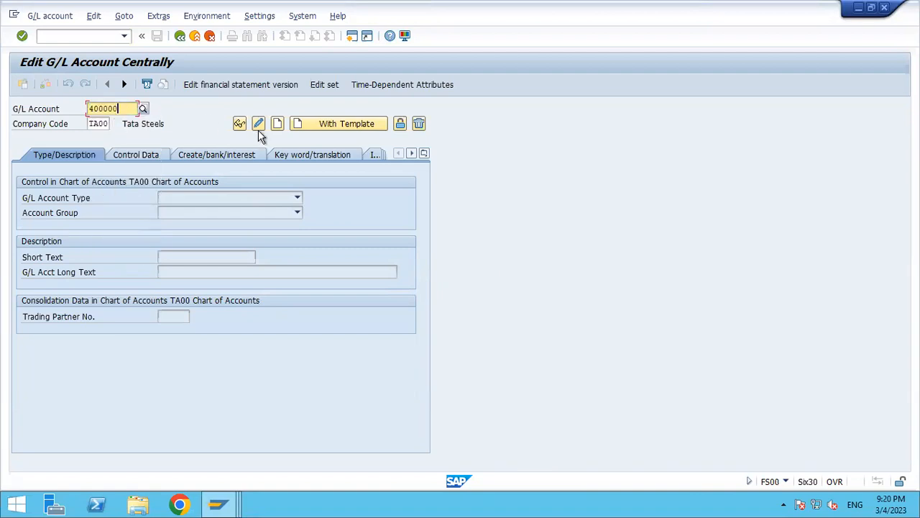
click(278, 125)
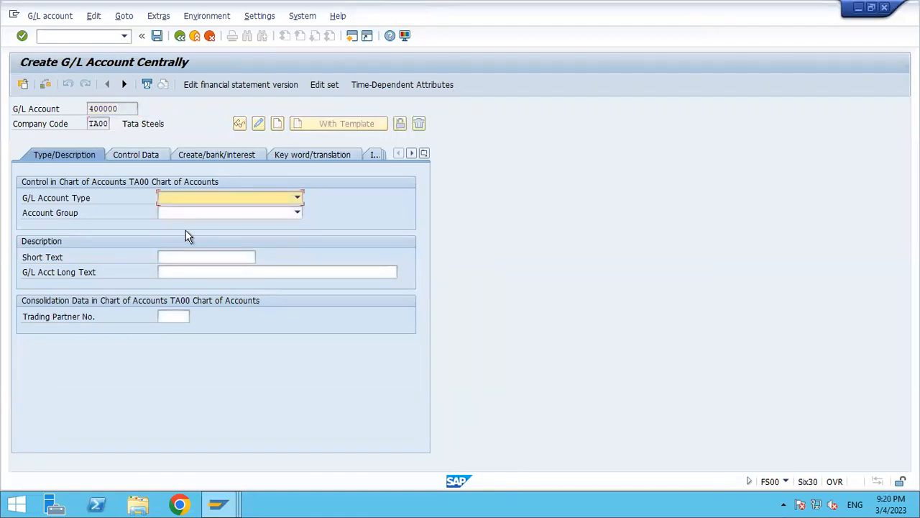
click(209, 214)
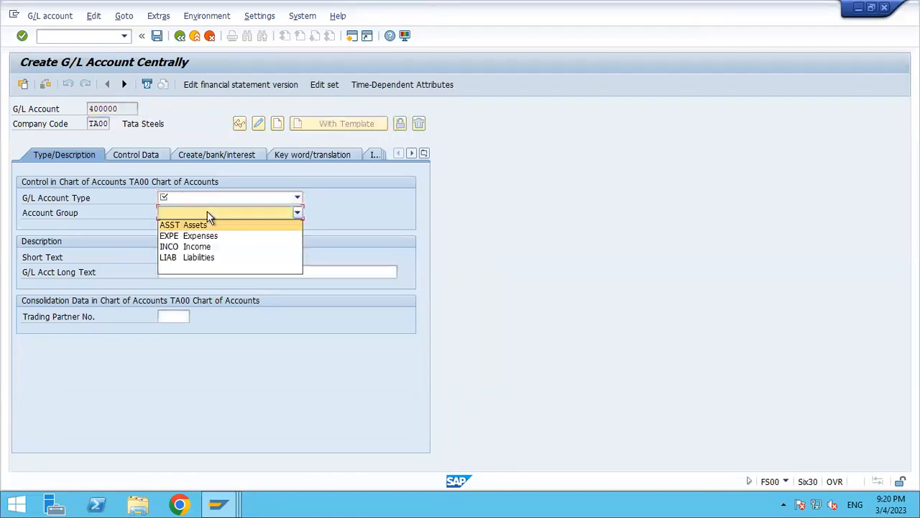
click(121, 110)
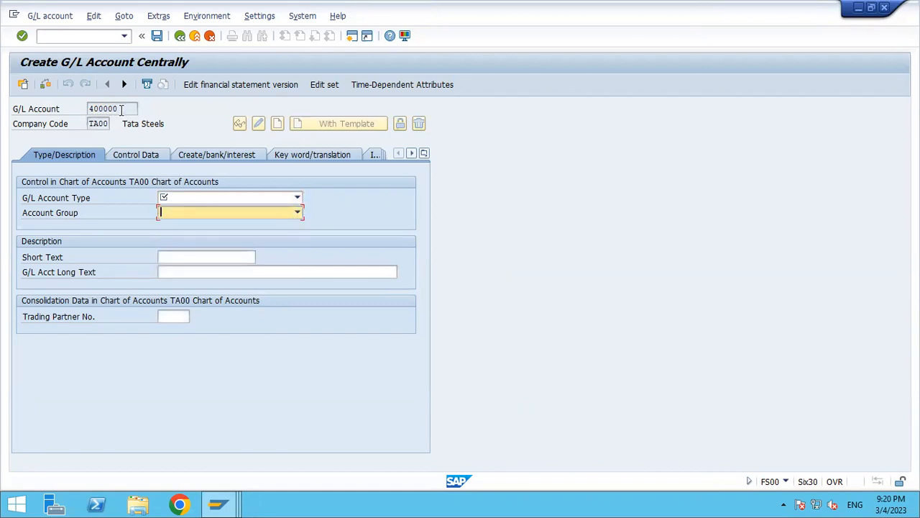
- In a new session, run OB13 and open the details of chart of accounts TA00 to check the account number length
click(352, 36)
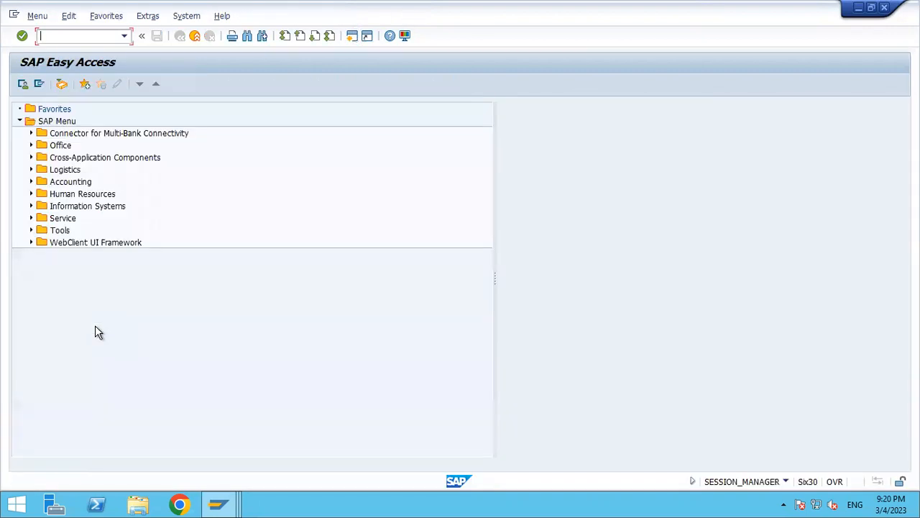
key(Return)
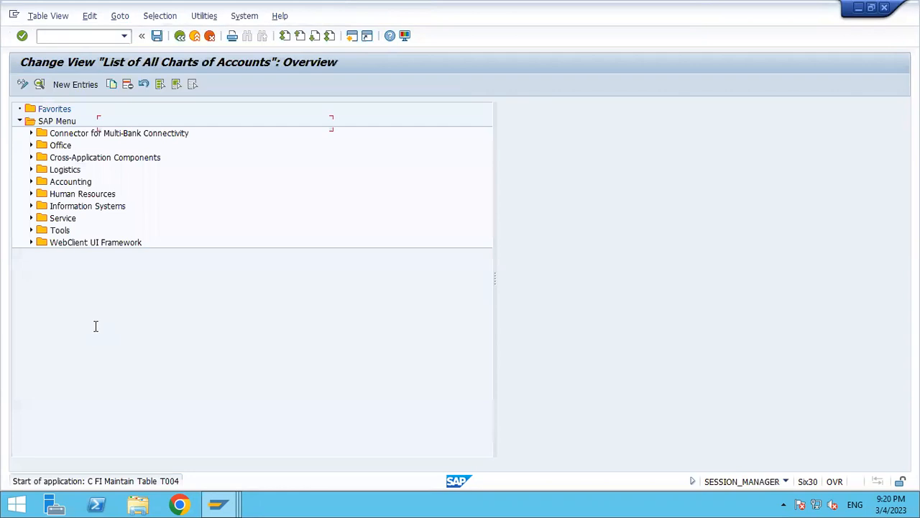
click(137, 405)
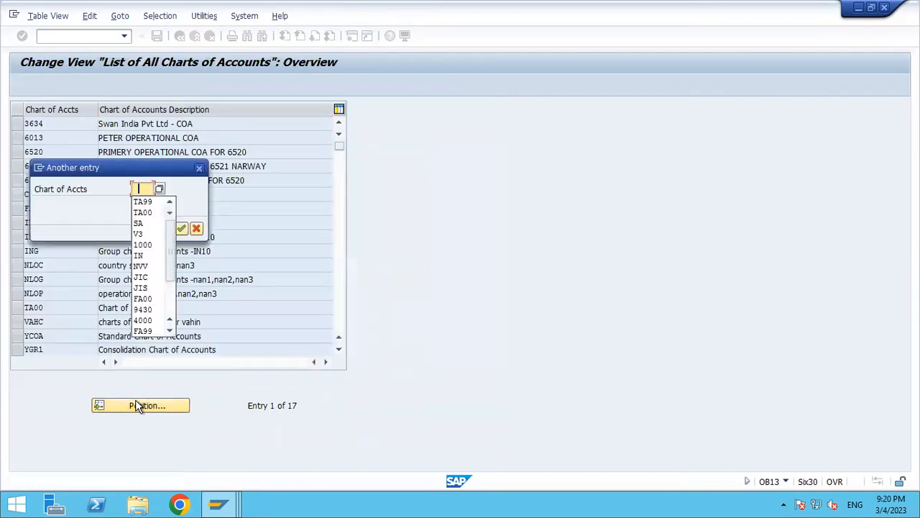
key(Down)
key(Down)
key(Return)
key(Return)
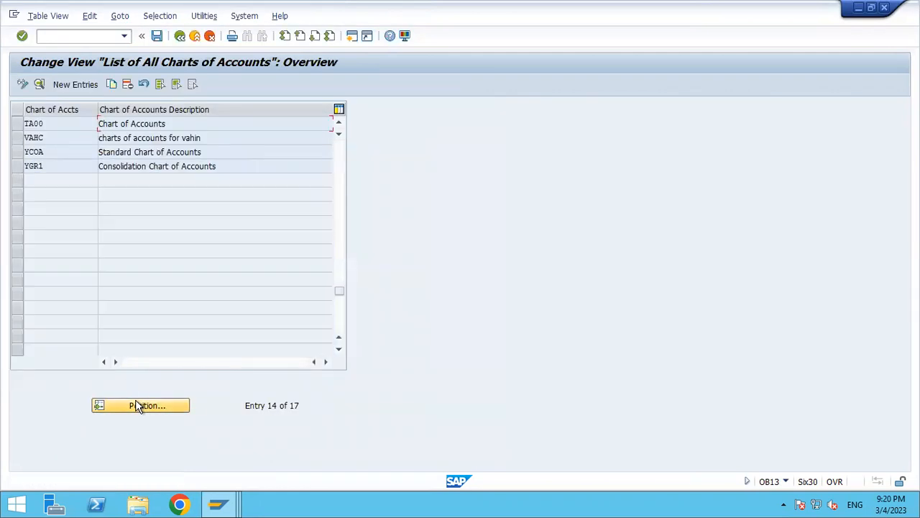
double_click(157, 126)
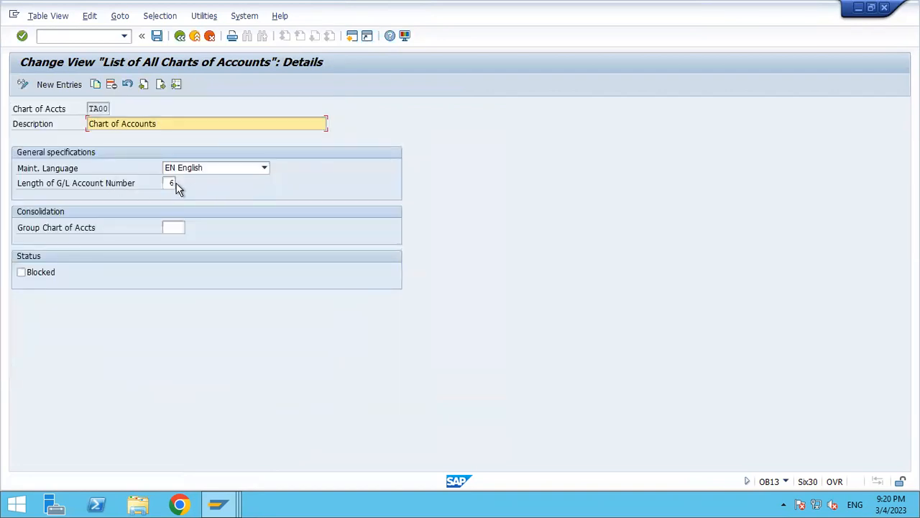
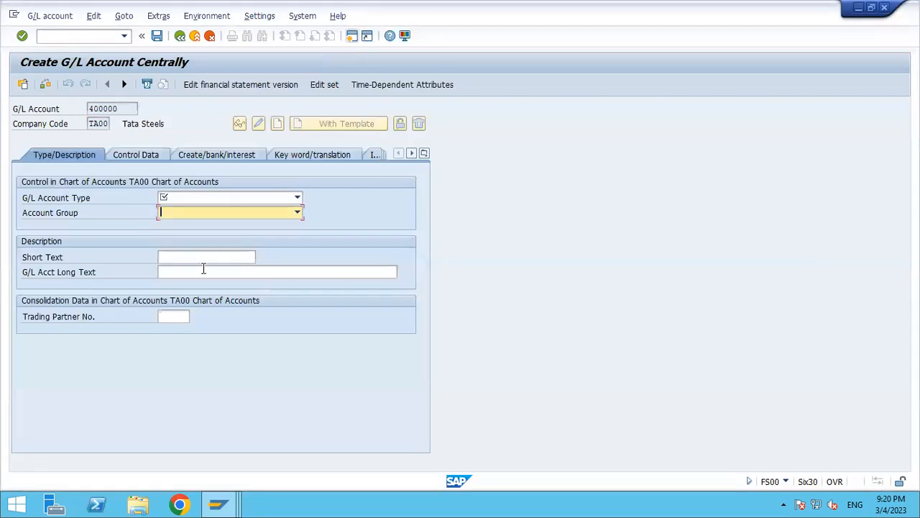
- Review the description and account group fields of the new G/L account alongside the chart of accounts details
click(192, 261)
click(182, 276)
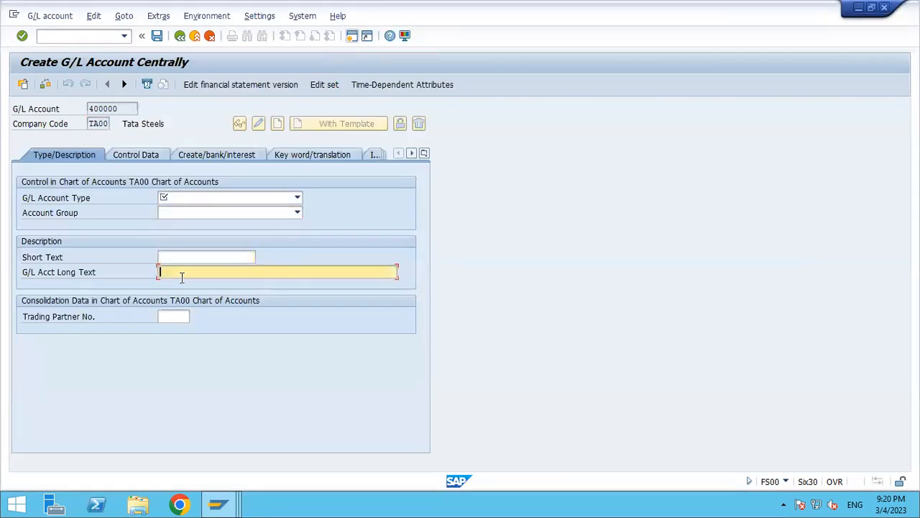
click(173, 257)
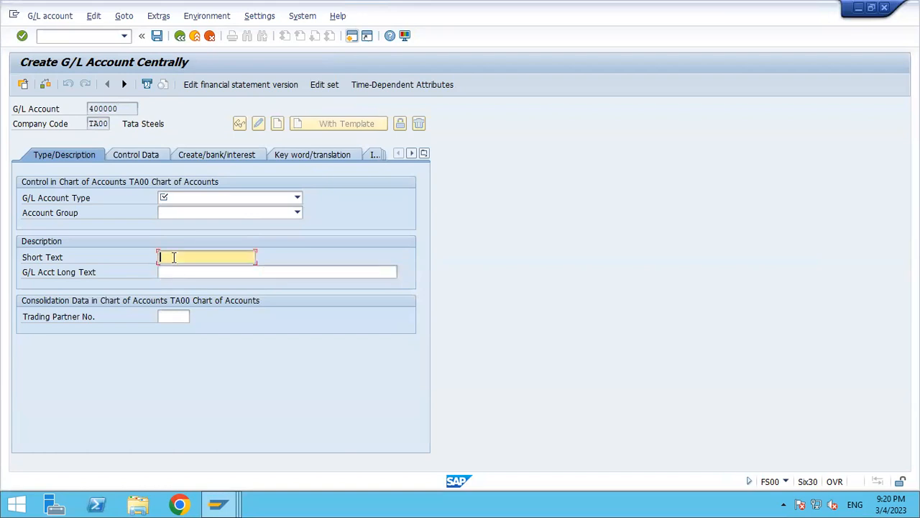
click(178, 215)
key(alt+Tab)
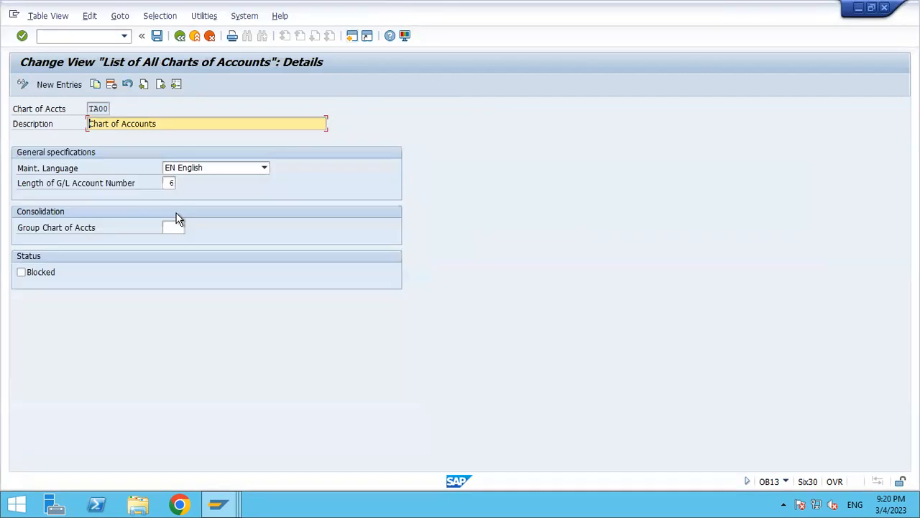
key(alt+Tab)
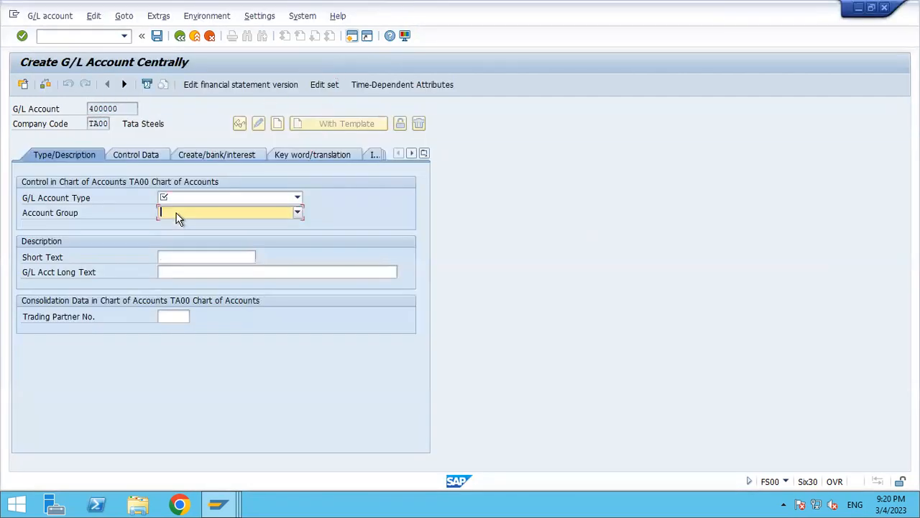
- In a new session, run OBD4 and examine the account groups and number ranges of chart of accounts TA00
click(353, 36)
text(OBD4)
key(Return)
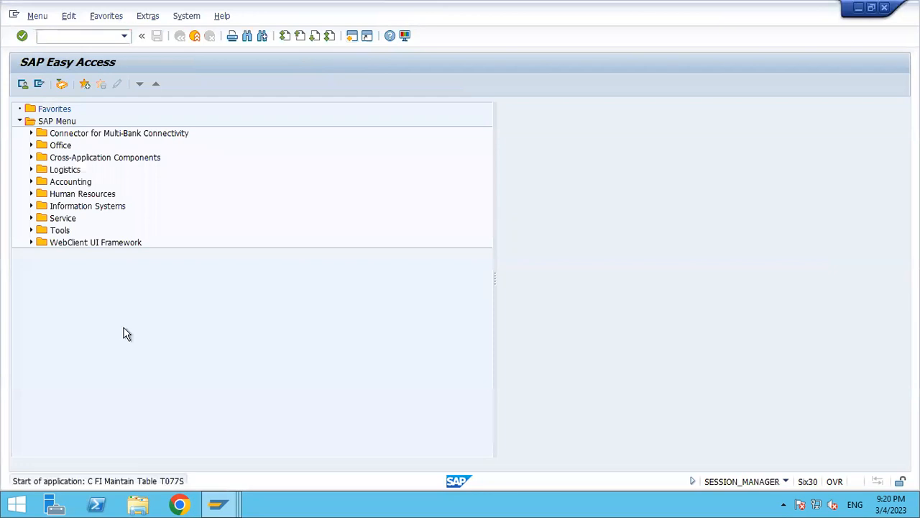
click(164, 458)
text(TA00)
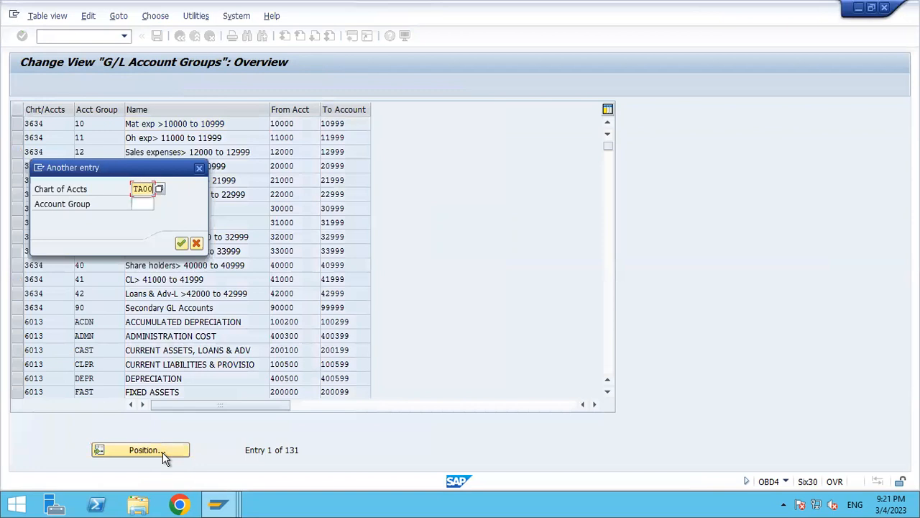
key(Return)
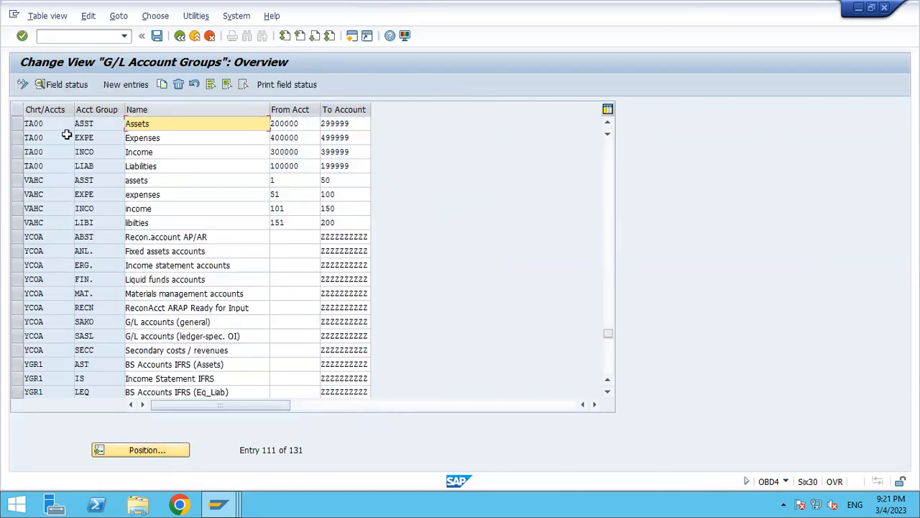
click(16, 123)
click(17, 139)
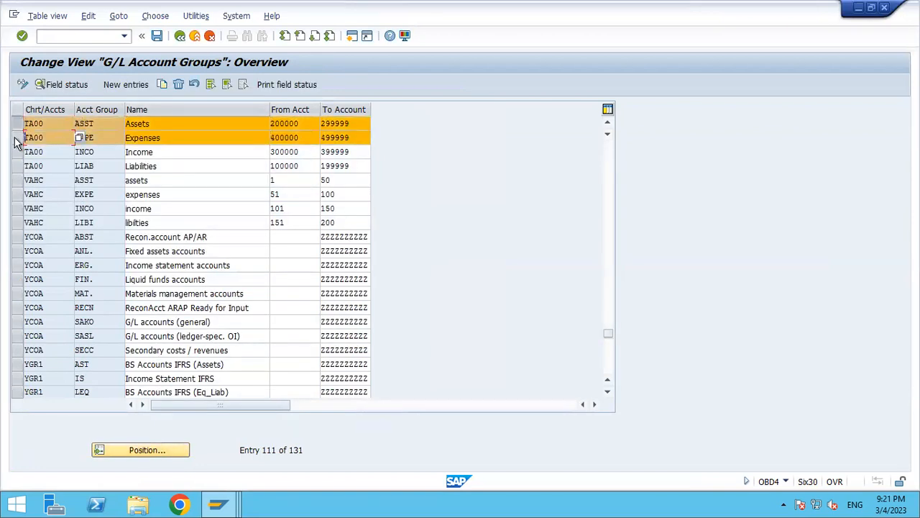
click(16, 152)
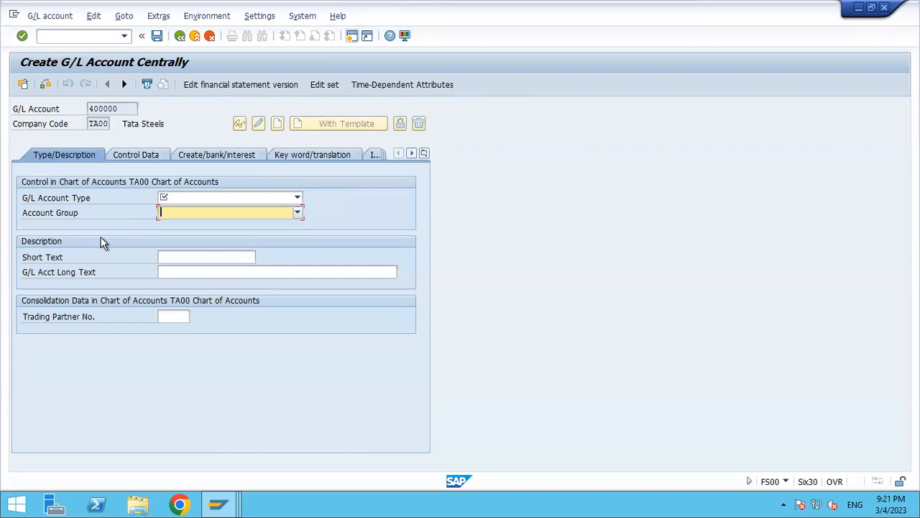
- In a new session, run OB53 and display the retained earnings account assignment for chart of accounts TA00
click(351, 36)
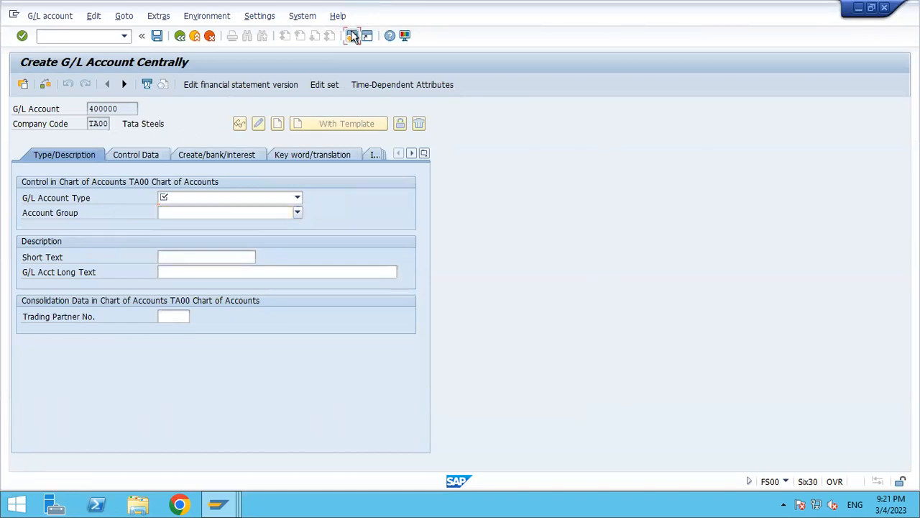
text(O)
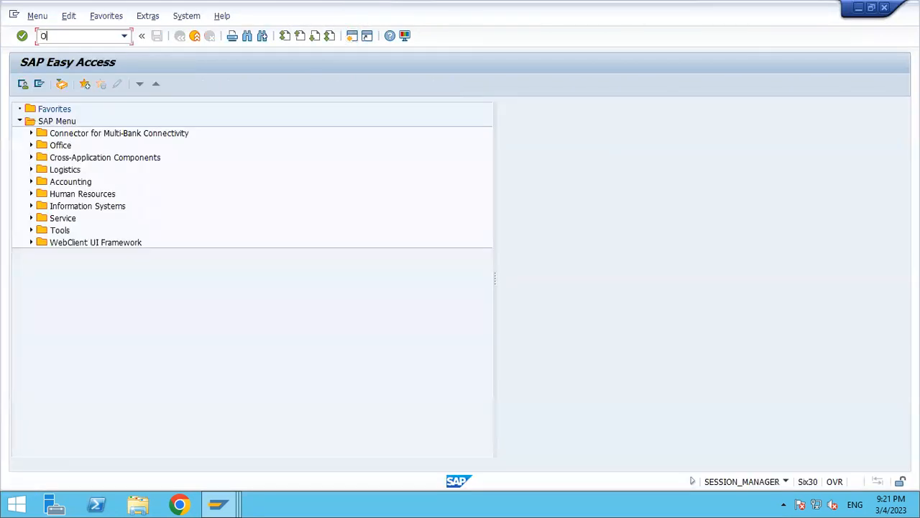
text(B53)
key(Return)
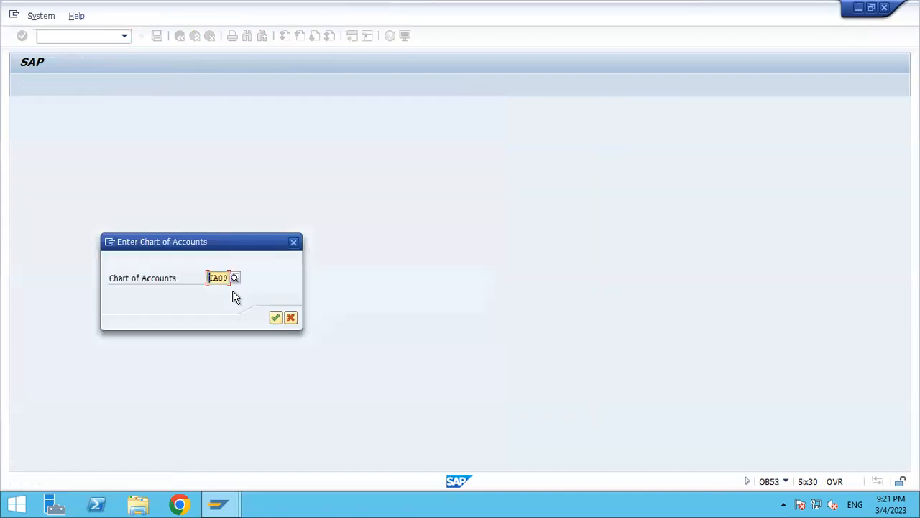
key(Return)
click(43, 199)
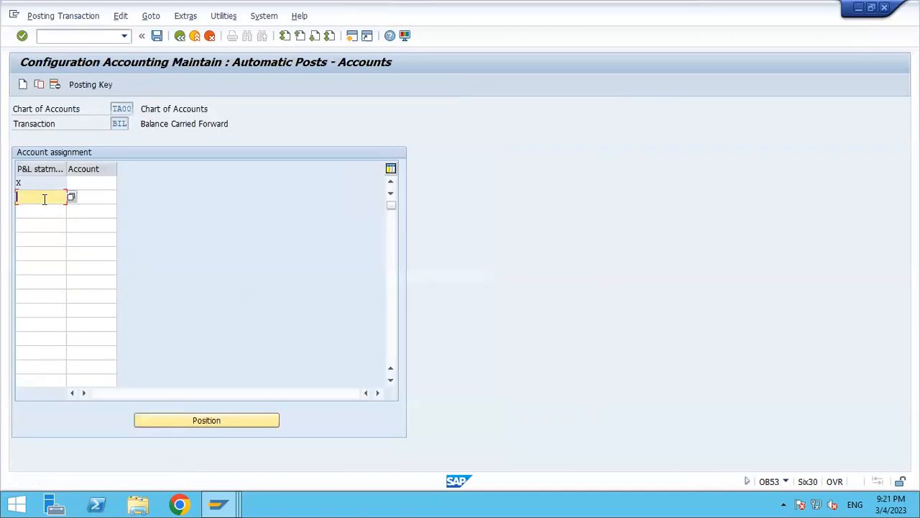
- Add P&L statement account type Y to the retained earnings assignment of chart of accounts TA00 and save it
text(Y)
key(Return)
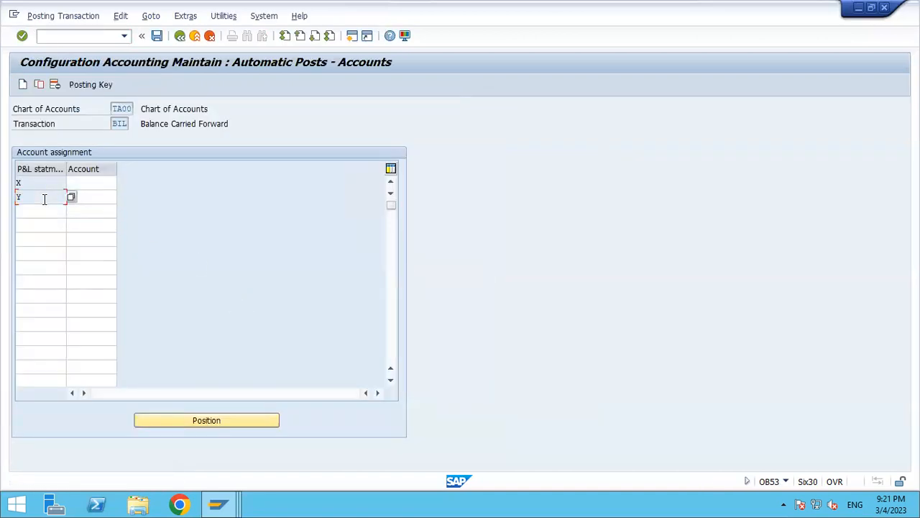
key(ctrl+s)
key(Return)
- Restart FS00 in the G/L account session and begin creating account 400000 to check the P&L statement account type field
key(alt+Tab)
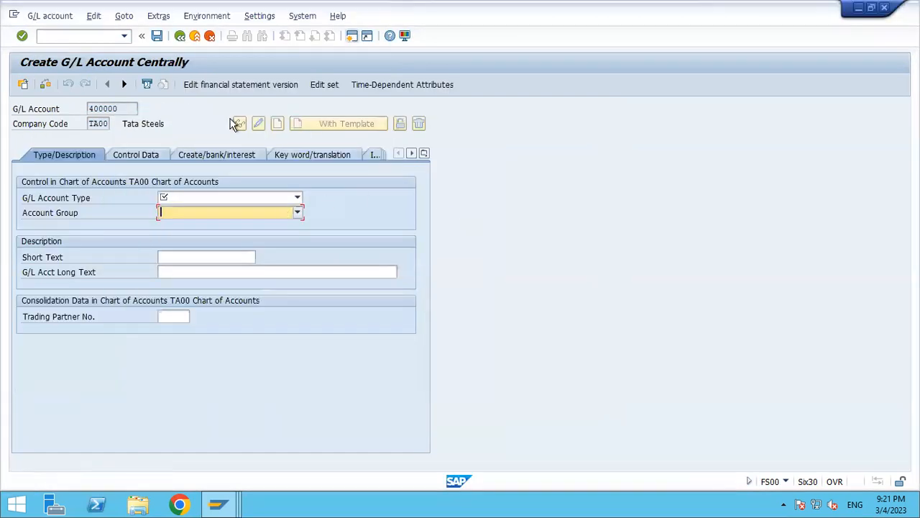
click(194, 36)
text(FS00)
key(Return)
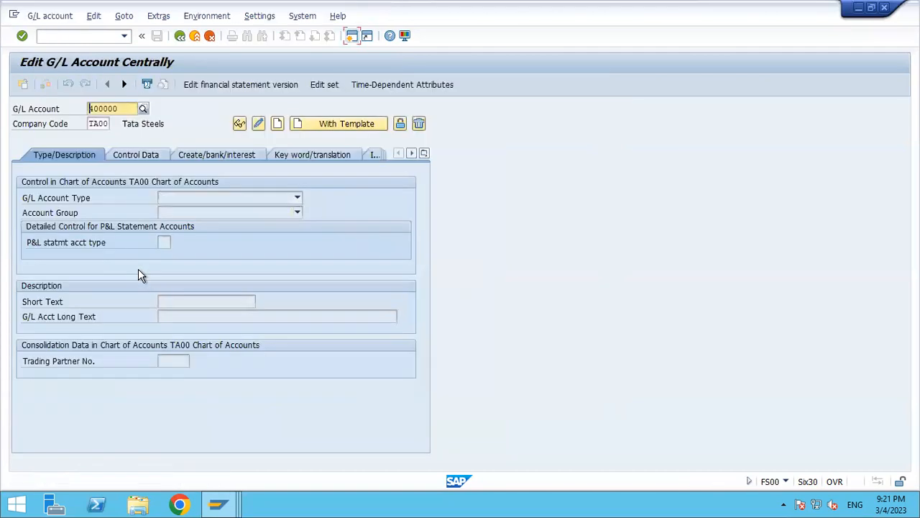
click(278, 124)
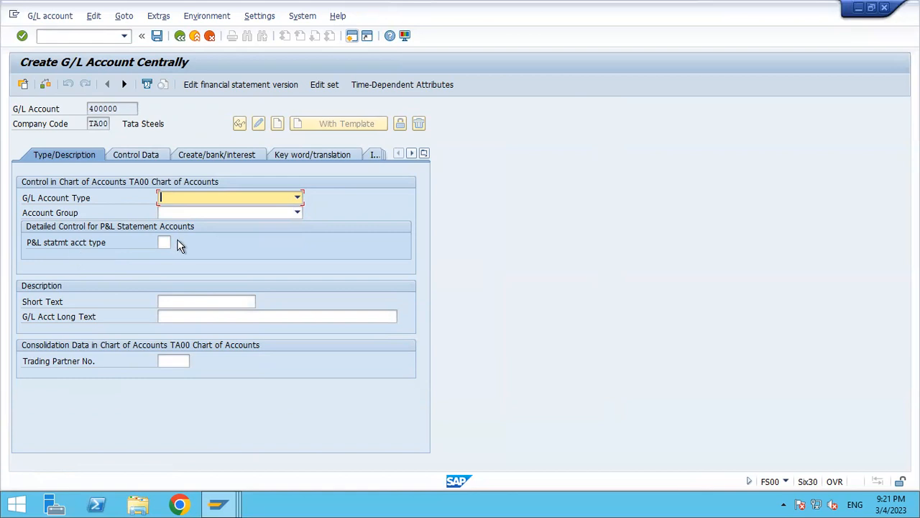
- Switch to the Excel checklist and go from the chart of accounts entry to Define Field status variant
key(alt+Tab)
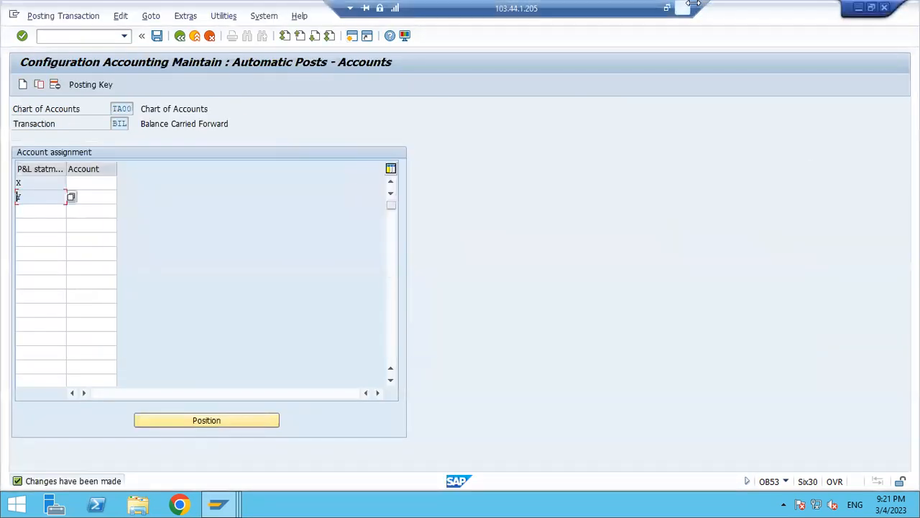
click(653, 9)
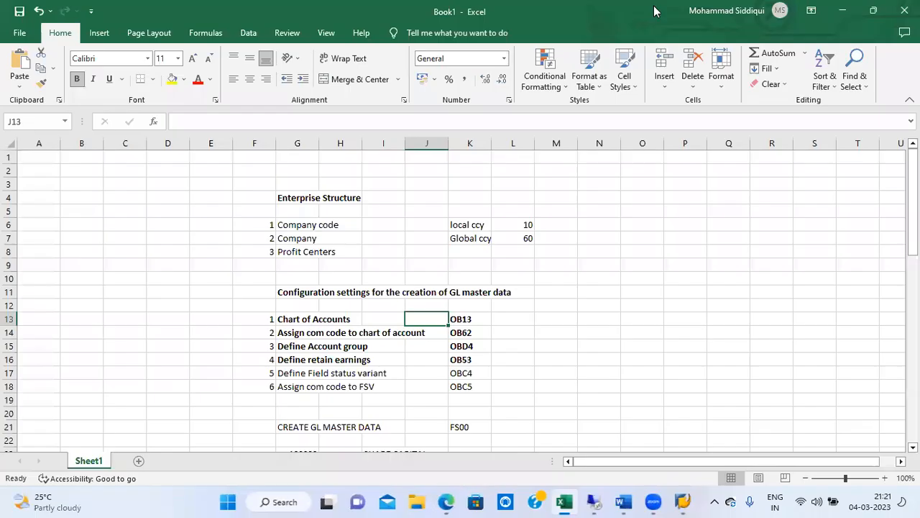
click(323, 322)
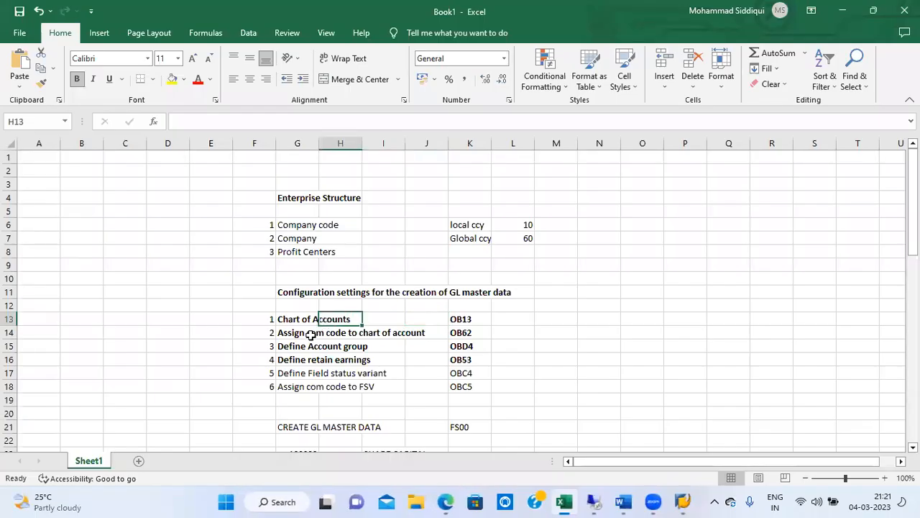
click(305, 371)
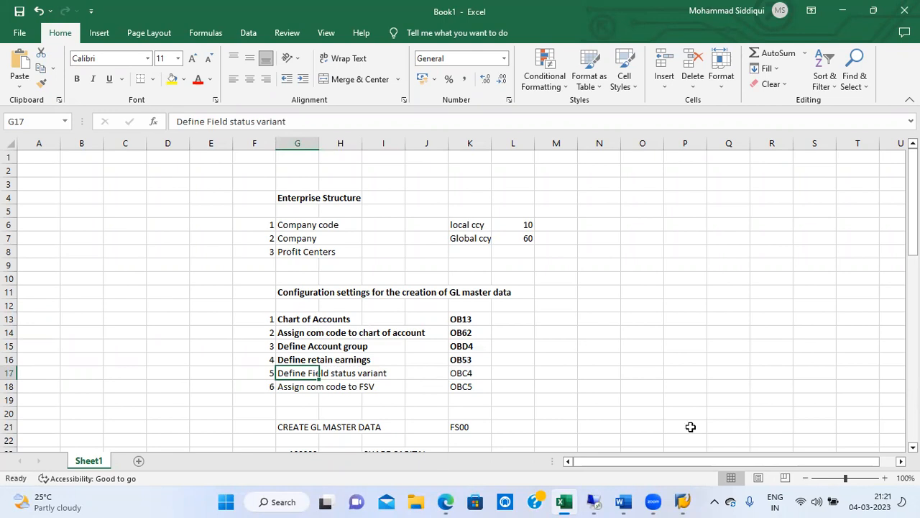
- Return to the SAP session, run F-02 and set the document date to the posting date, 04.03.2023
click(593, 502)
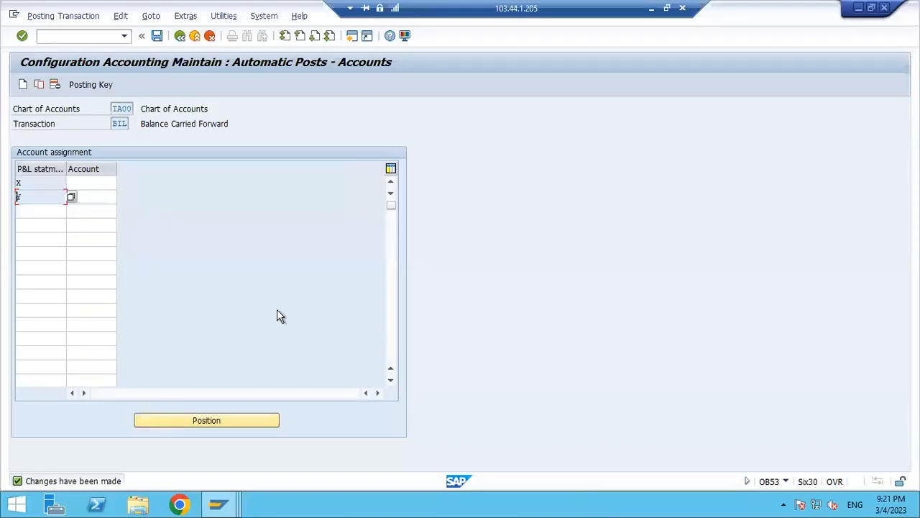
click(196, 38)
text(F-02)
key(Return)
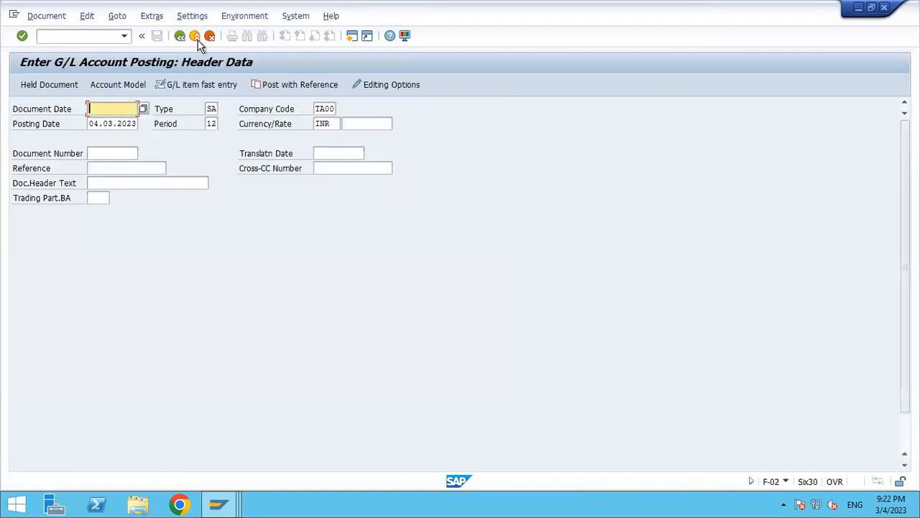
key(Down)
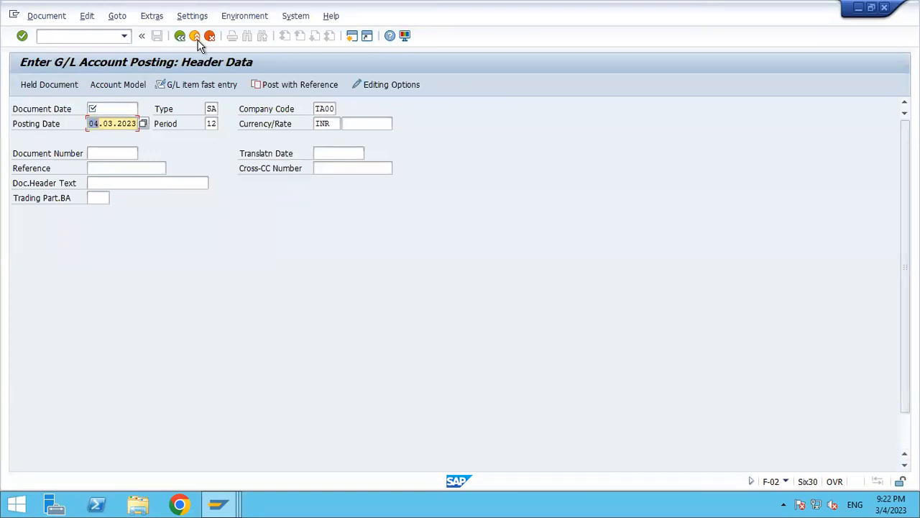
key(shift+End)
key(ctrl+c)
key(Up)
key(ctrl+v)
key(Tab)
key(Tab)
key(Tab)
key(Tab)
key(Tab)
key(Tab)
key(Tab)
key(Tab)
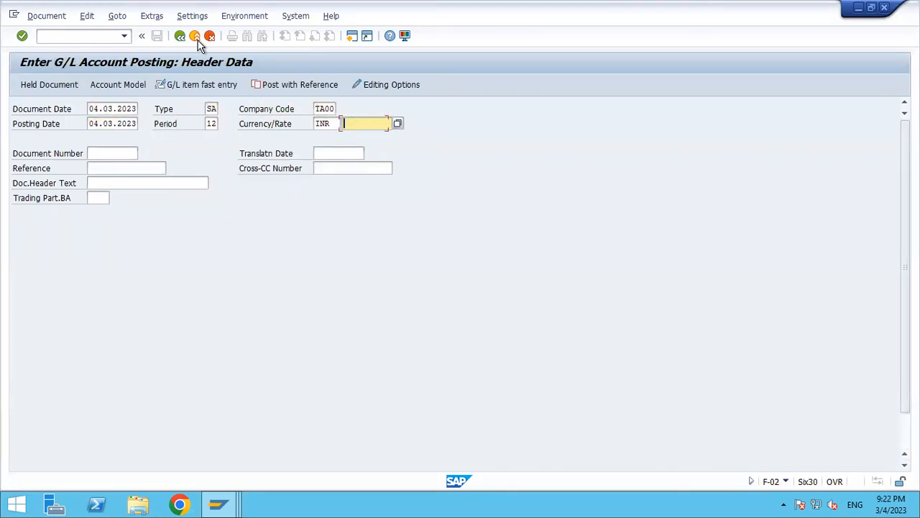
key(Tab)
key(Tab)
key(Tab)
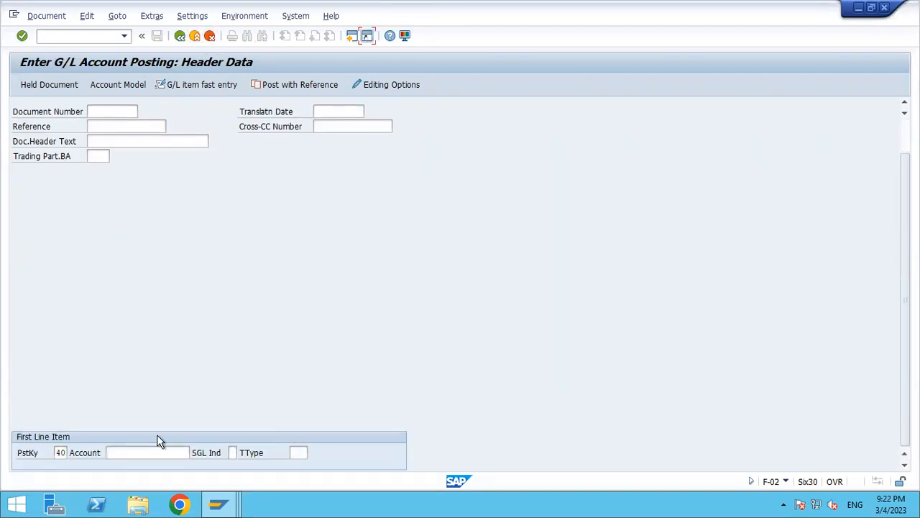
- Enter G/L account 200000 in the first line item with posting key 40 and open its item entry screen
click(156, 452)
text(2000)
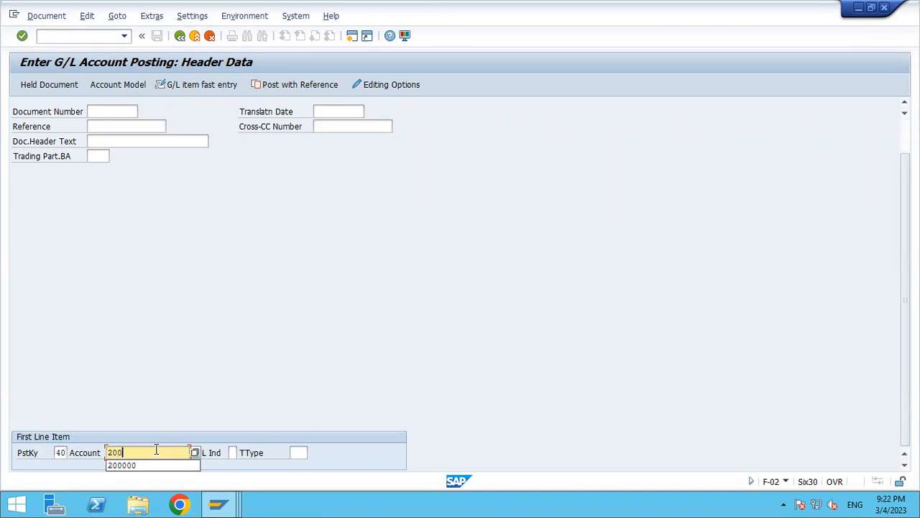
key(Down)
key(Return)
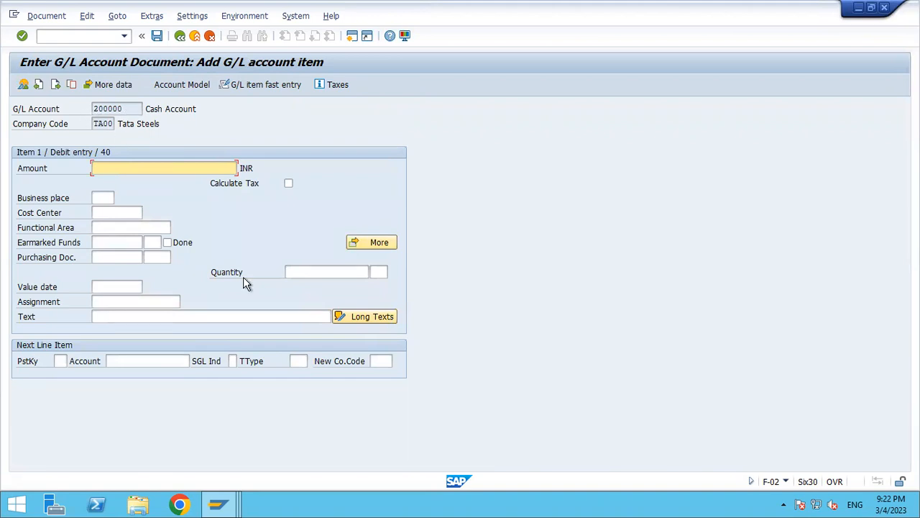
- Switch to the Excel checklist and review the Define Field status variant entry and its transaction code OBC4
key(alt+Tab)
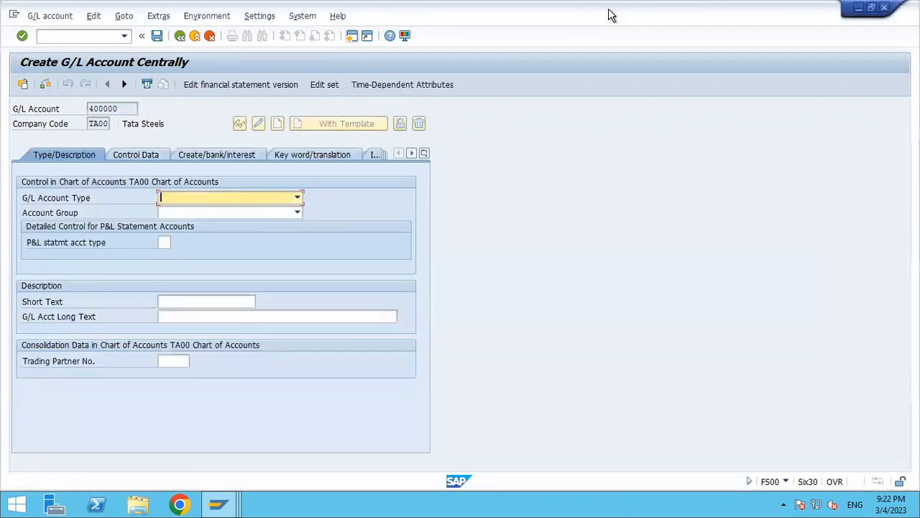
click(652, 7)
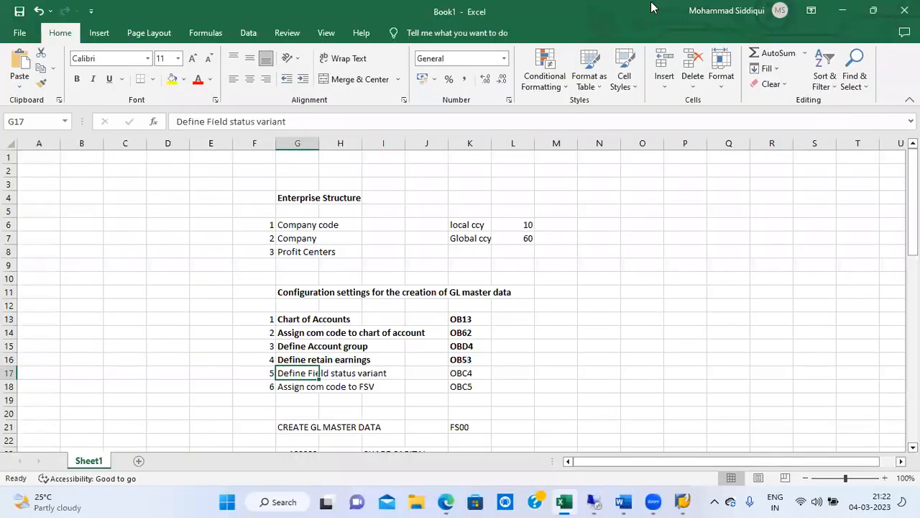
click(455, 369)
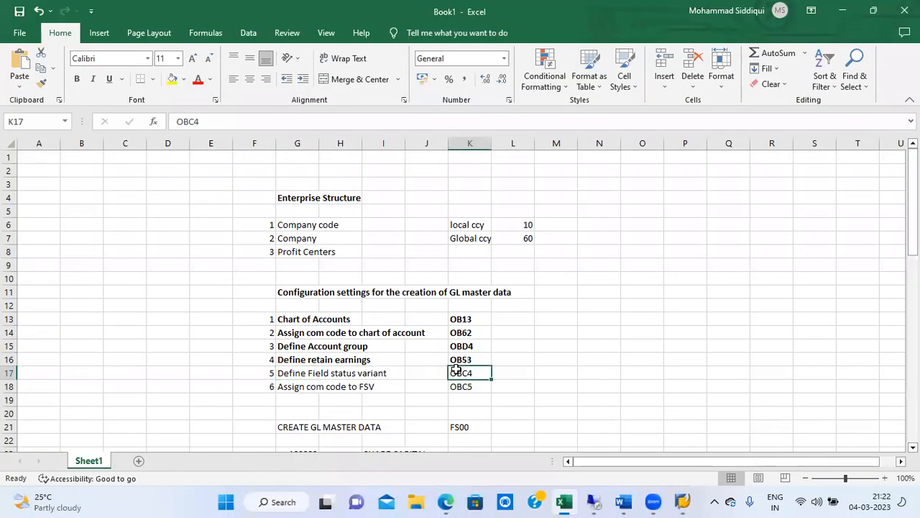
click(308, 373)
key(alt+Tab)
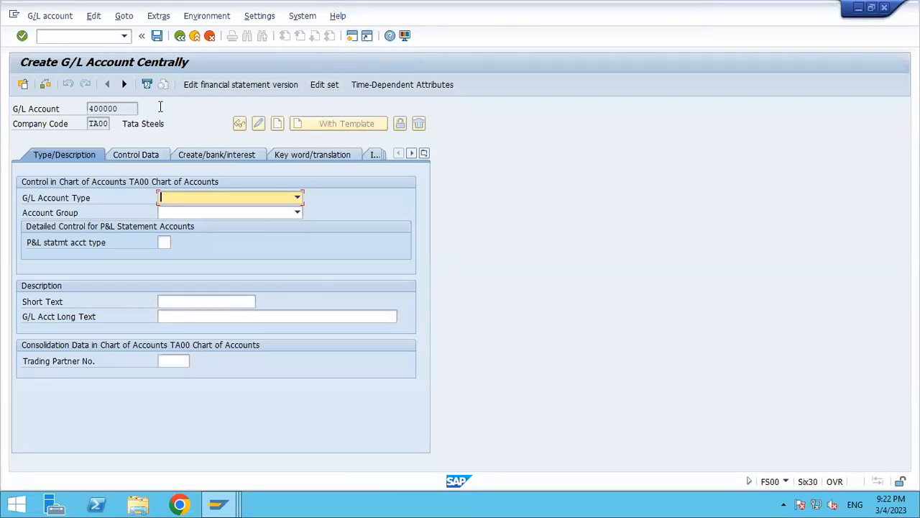
- Restart FS00 in the G/L account session and display account 200000 in company code TA00
click(194, 36)
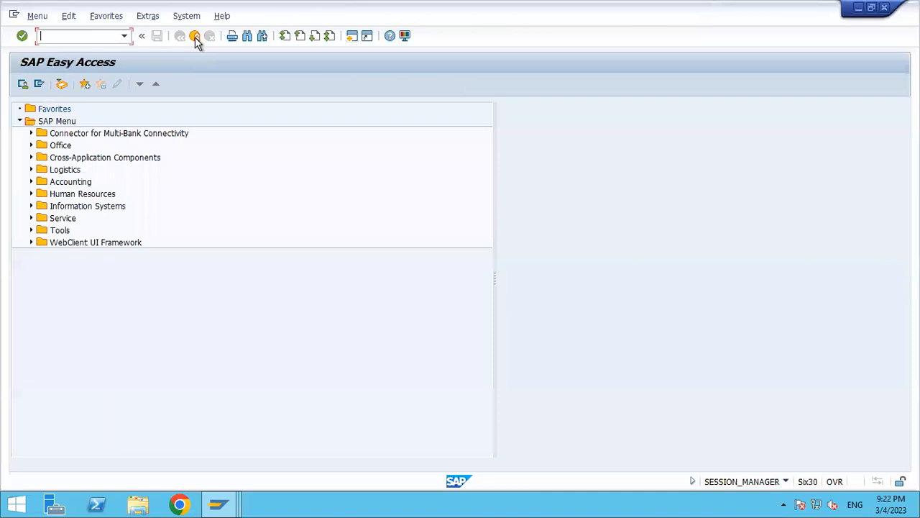
text(FS00)
key(Return)
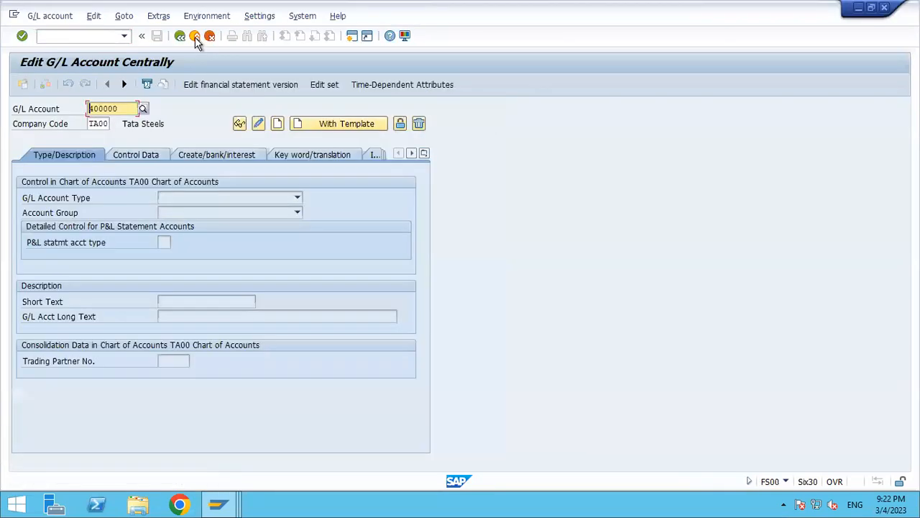
key(Delete)
key(Delete)
key(Delete)
key(Delete)
key(Delete)
key(Delete)
key(Down)
key(Down)
key(Return)
key(Return)
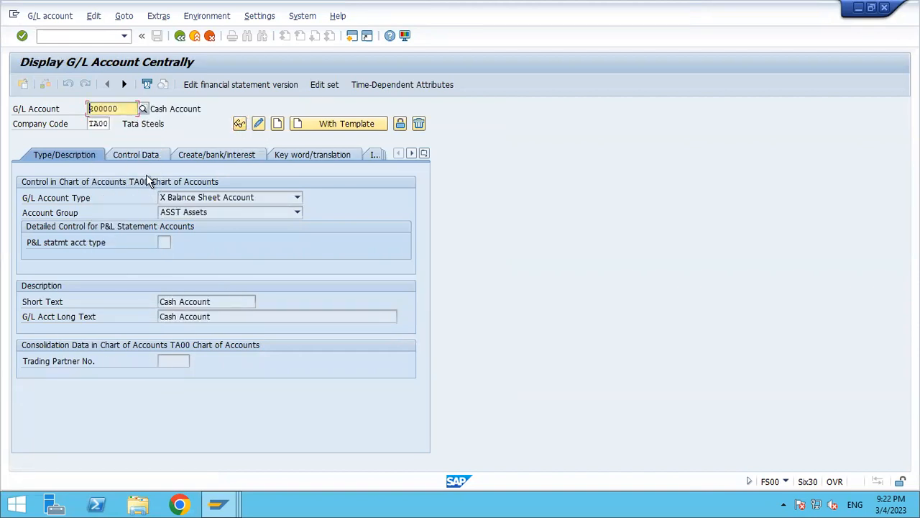
- Display the additional account assignments of the cash account's field status group YB01 and compare them with the F-02 item fields
click(217, 155)
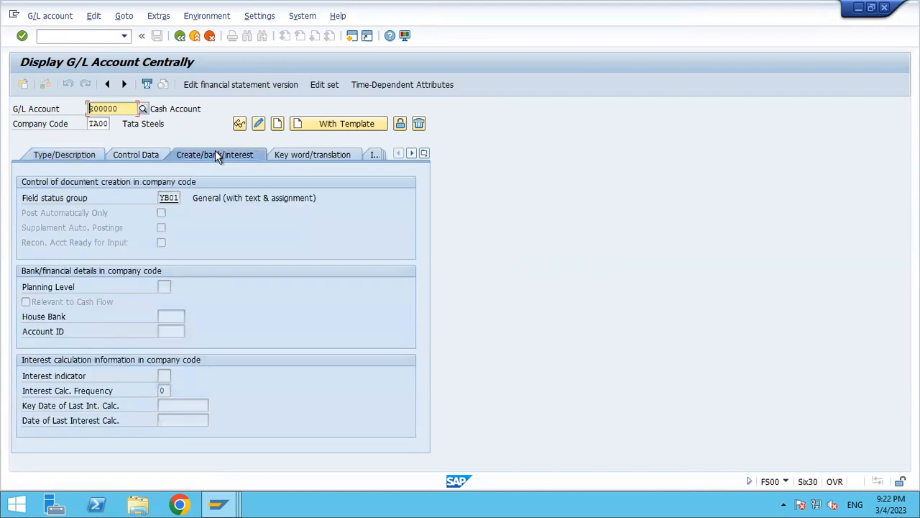
key(alt+Tab)
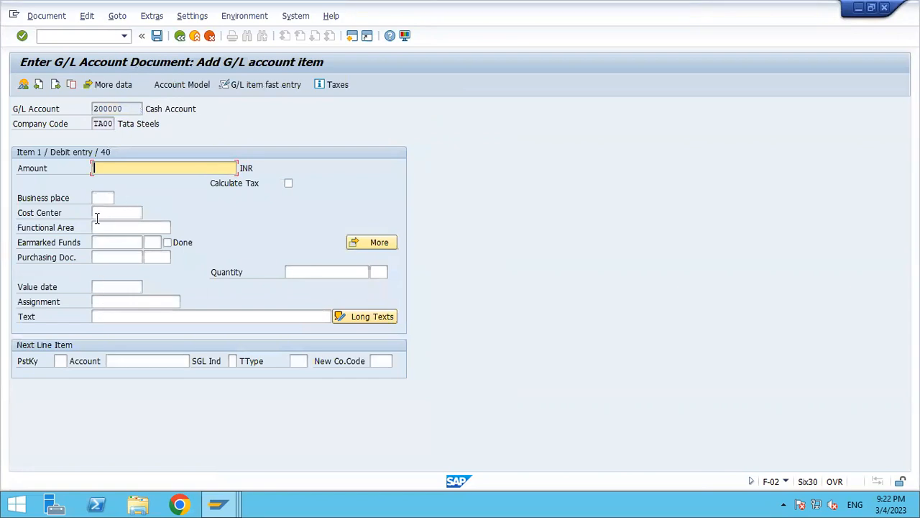
key(alt+Tab)
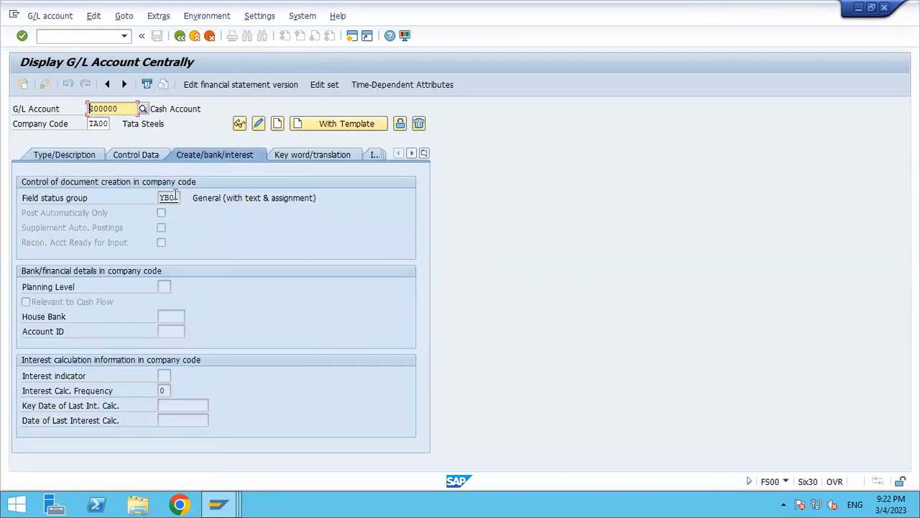
double_click(173, 195)
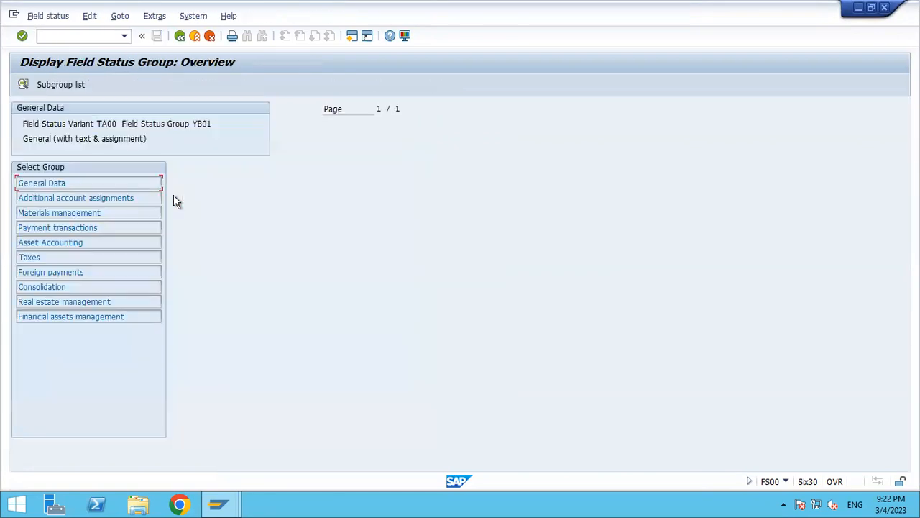
double_click(113, 197)
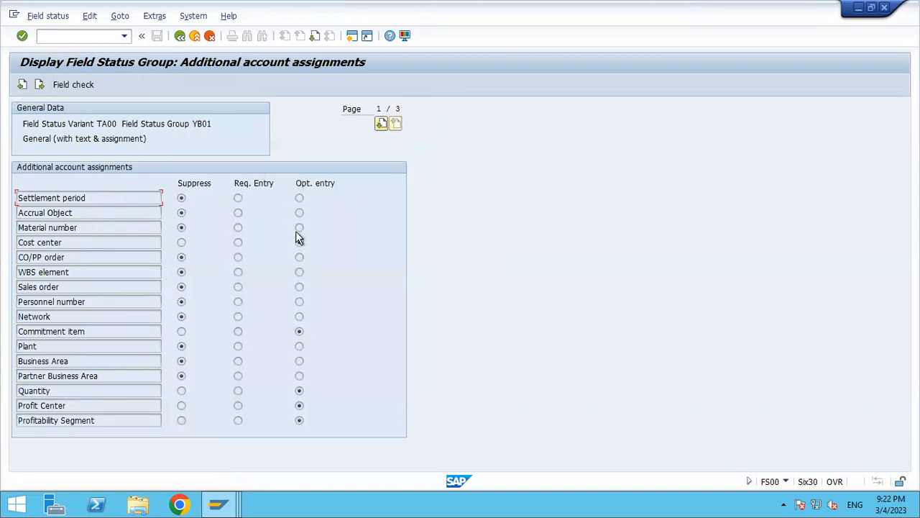
key(alt+Tab)
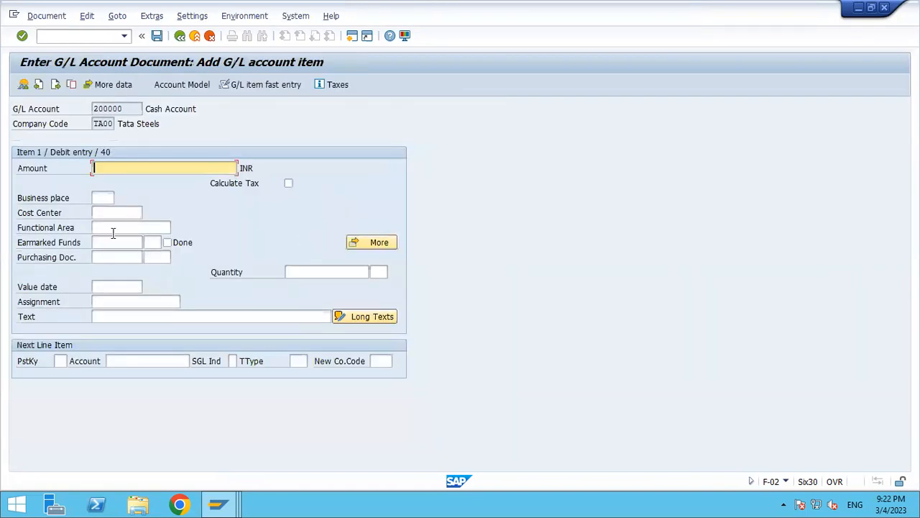
key(alt+Tab)
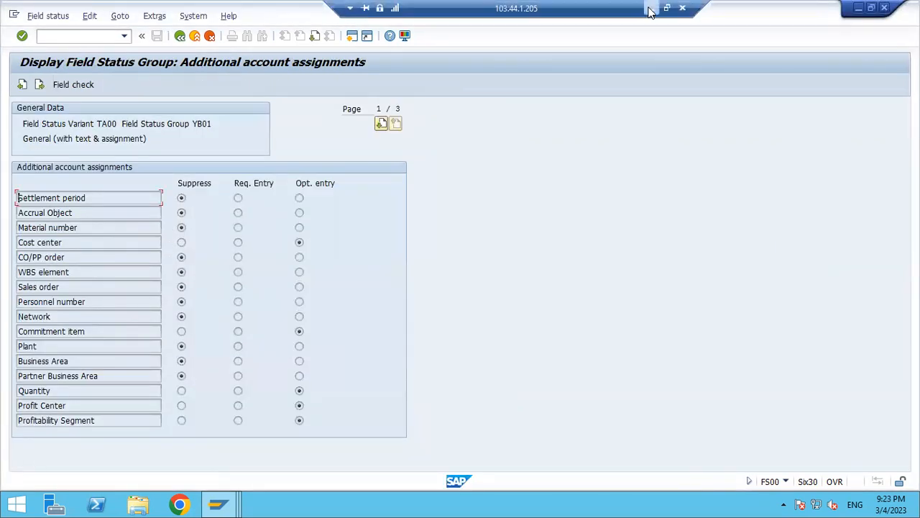
- Switch to the Excel checklist and review the configuration settings for posting of transaction data
click(651, 8)
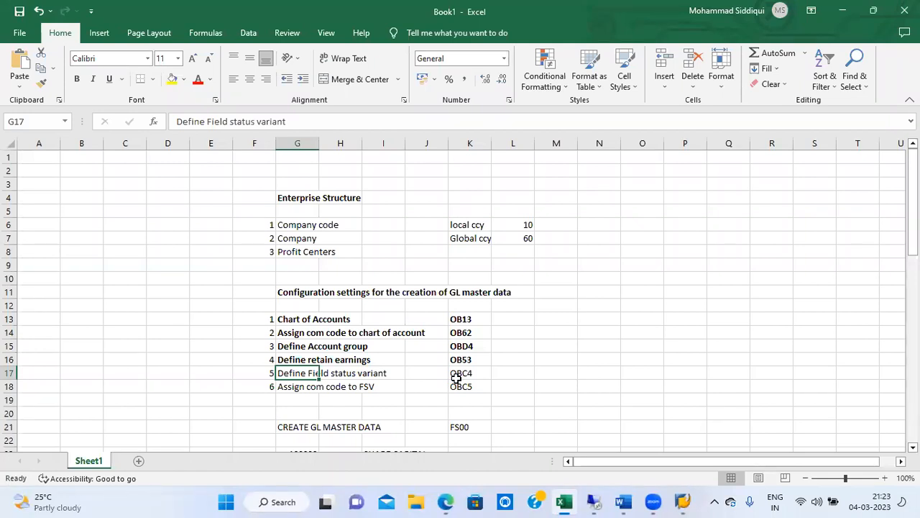
key(Down)
key(Down)
key(Down)
key(Down)
key(Down)
key(Down)
key(Down)
key(Down)
key(Down)
key(Down)
key(Down)
key(Down)
key(Down)
key(Down)
key(Down)
key(Down)
key(Down)
key(Down)
key(Down)
key(Down)
key(Down)
key(Up)
key(Up)
key(Up)
key(Up)
key(Up)
key(Up)
key(Up)
key(Up)
key(Up)
key(Up)
key(Up)
key(Up)
key(Down)
key(Down)
key(Down)
key(Down)
key(Down)
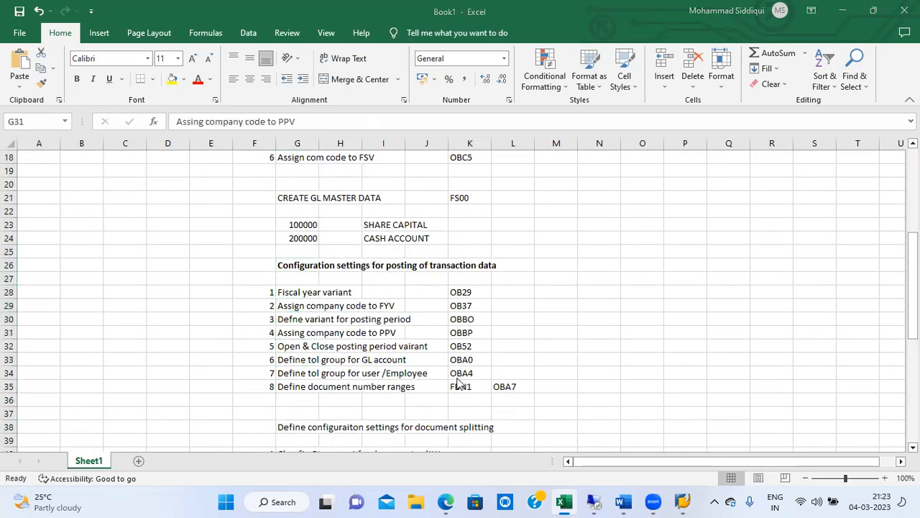
- Return to SAP, leave the field status group and cash account displays, and run F-02
key(alt+Tab)
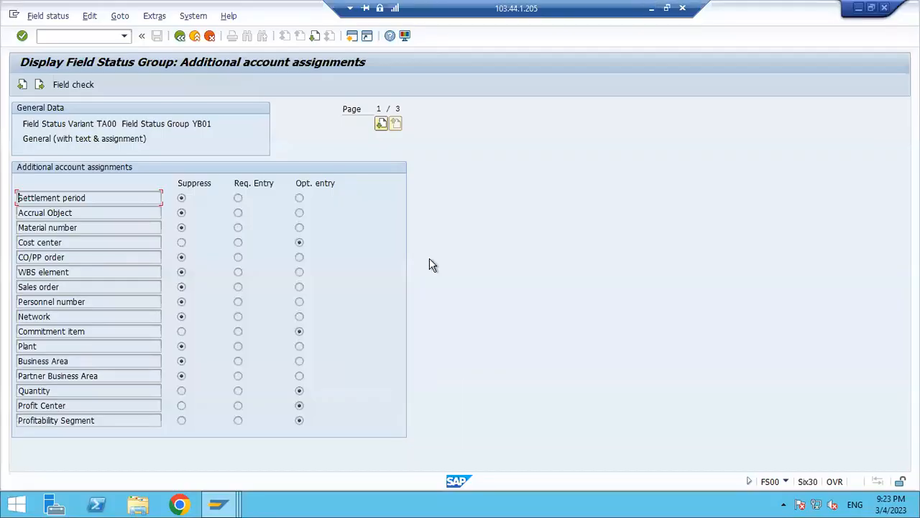
click(202, 35)
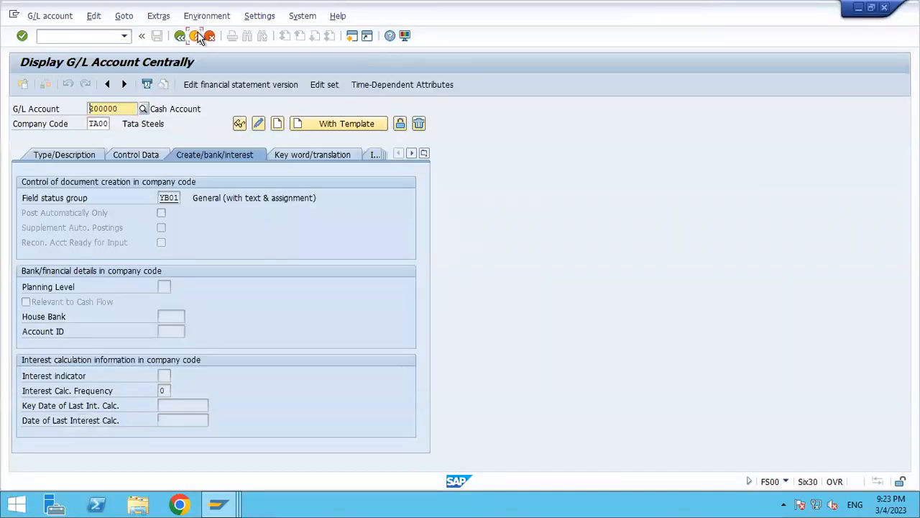
click(199, 36)
text(F-02)
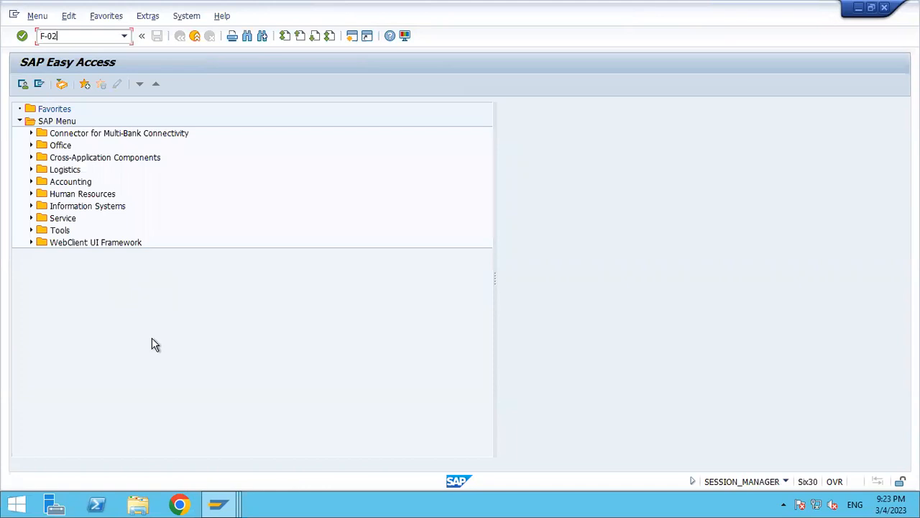
key(Return)
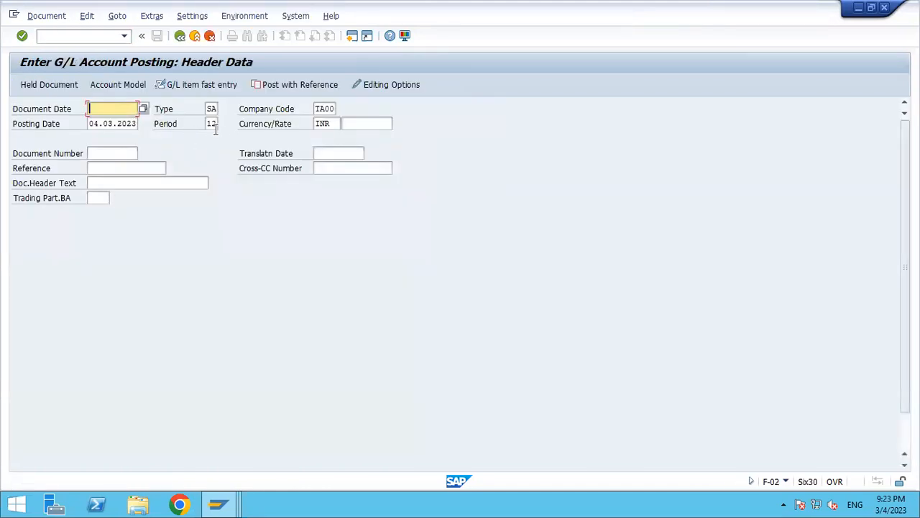
- Copy the posting date 04.03.2023 into the document date of the G/L posting header
click(90, 123)
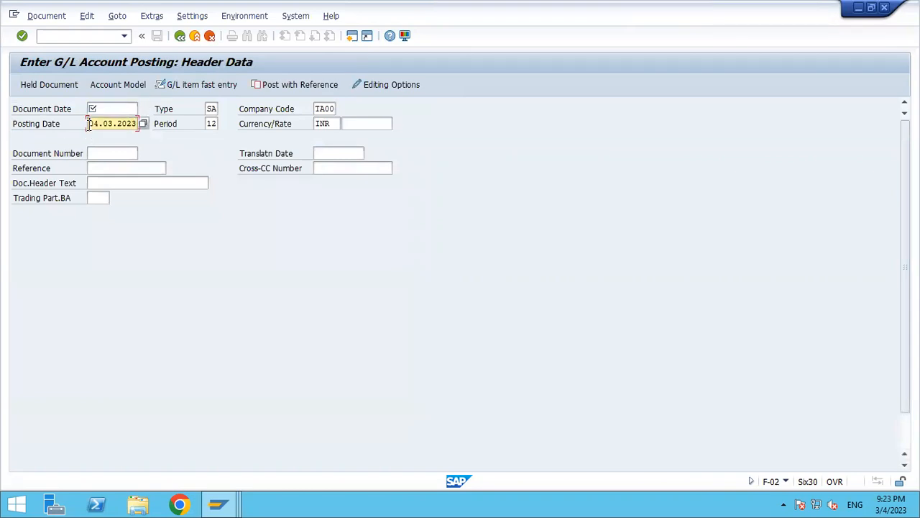
key(ctrl+a)
key(ctrl+c)
click(89, 109)
key(ctrl+v)
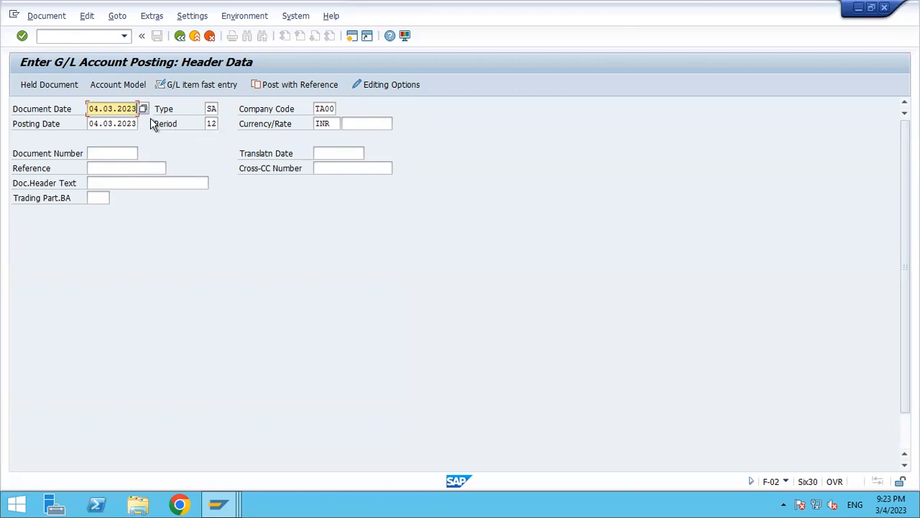
- Enter account 200000 with posting key 40 as the first line item and open its item entry screen
key(Tab)
key(Tab)
key(Tab)
key(Tab)
key(Tab)
key(Tab)
key(Tab)
key(Tab)
key(Tab)
key(Tab)
key(Tab)
key(Tab)
key(Tab)
key(Tab)
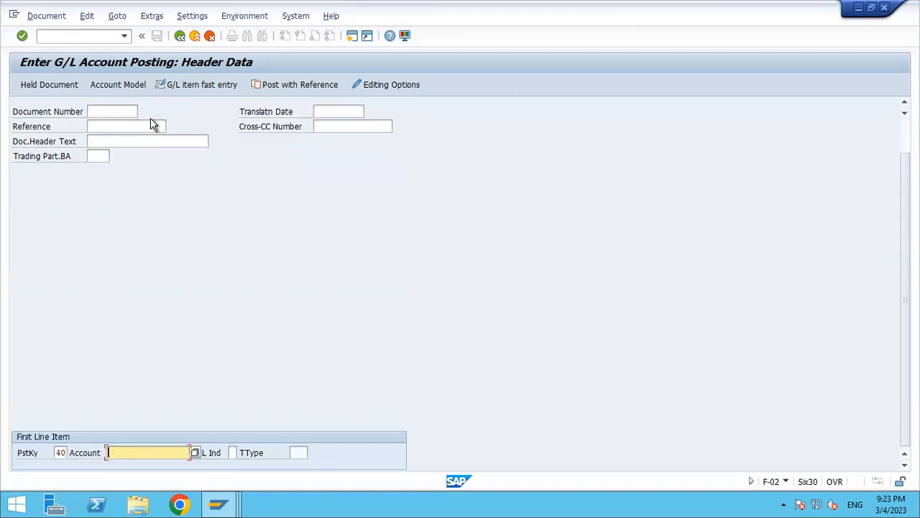
click(127, 455)
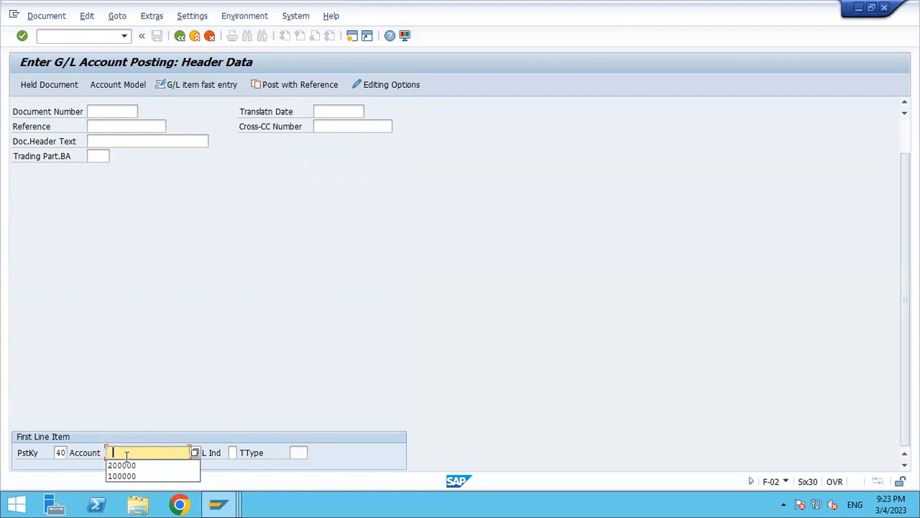
key(Down)
key(Return)
key(Return)
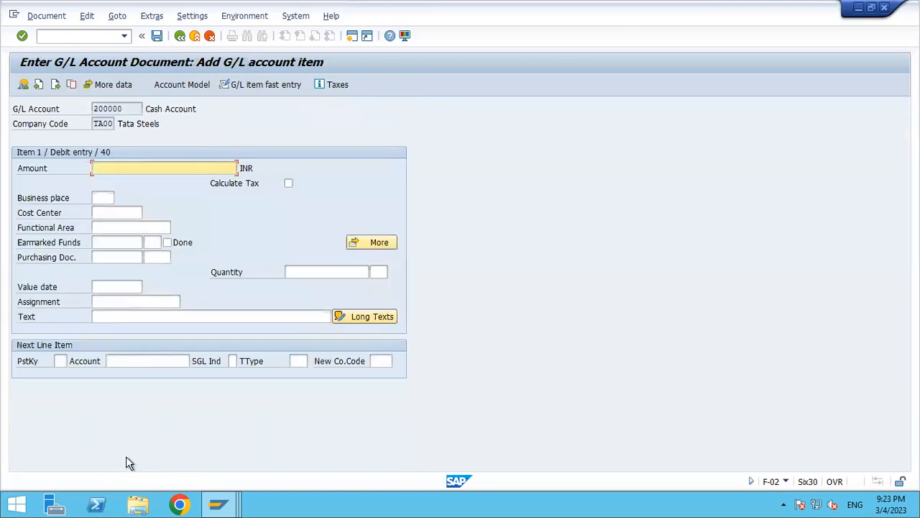
- Switch to the Excel checklist and review the entry for opening and closing the posting period variant
mouse_move(556, 5)
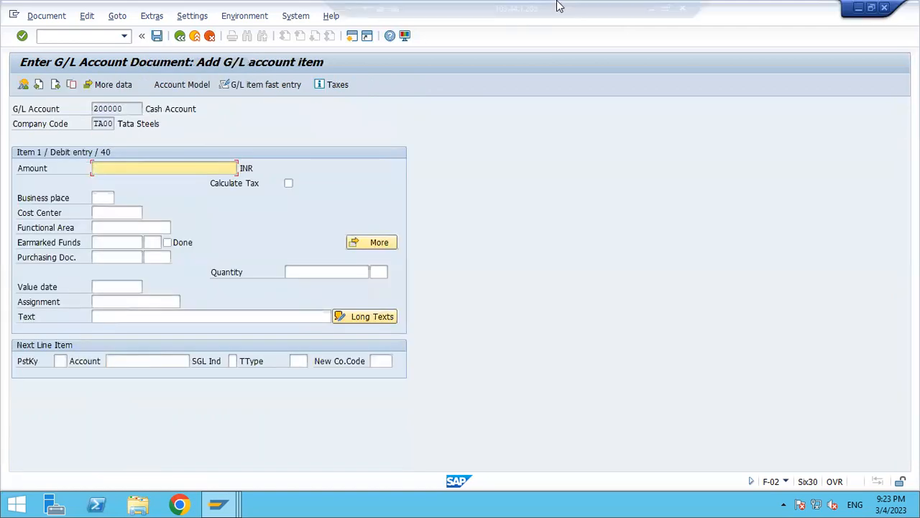
click(650, 9)
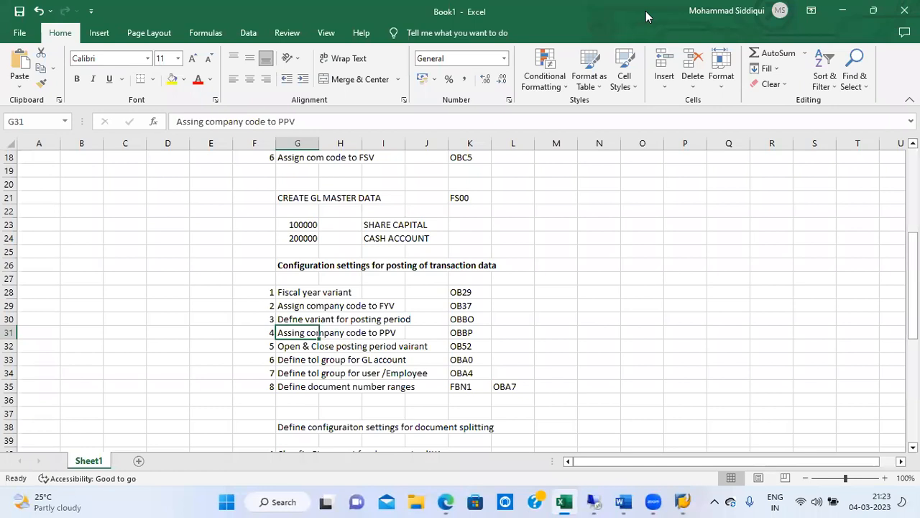
click(310, 345)
key(Down)
key(Down)
key(Up)
key(Up)
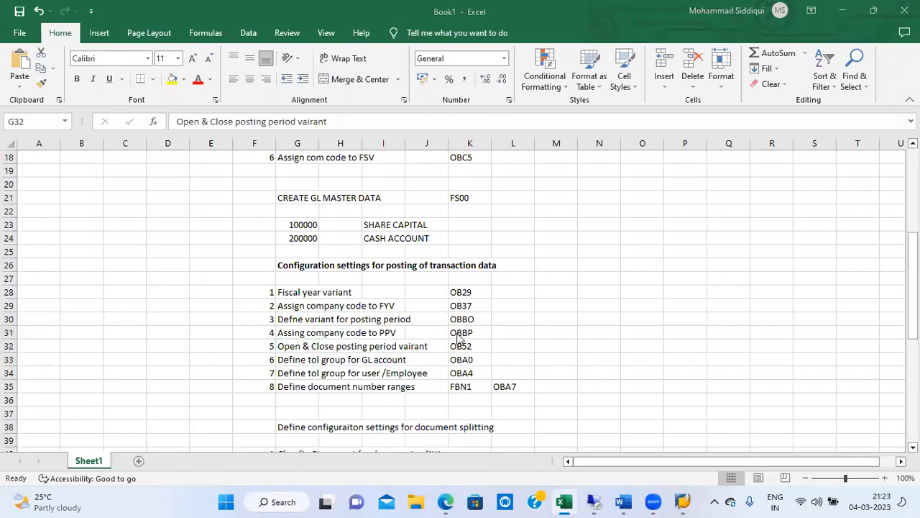
- Return to SAP and run OB52 for posting period variant TA00
key(alt+Tab)
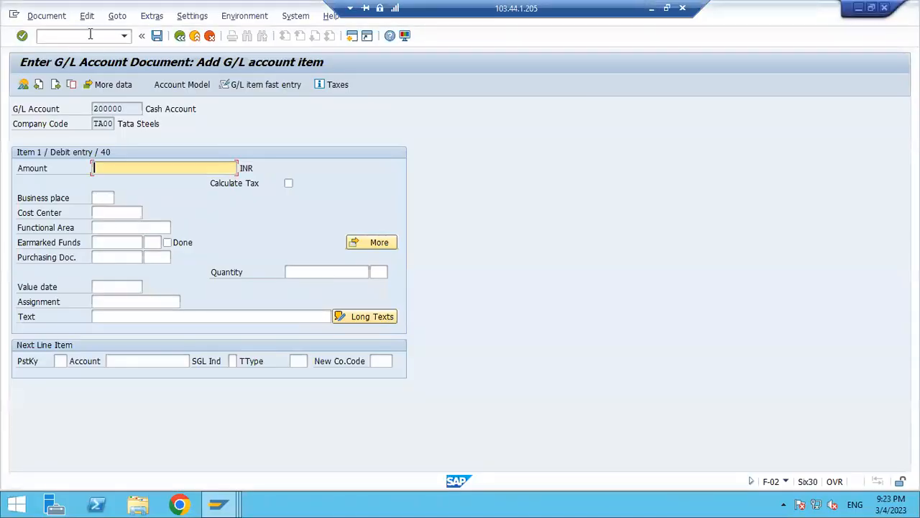
click(90, 33)
text(/NOB)
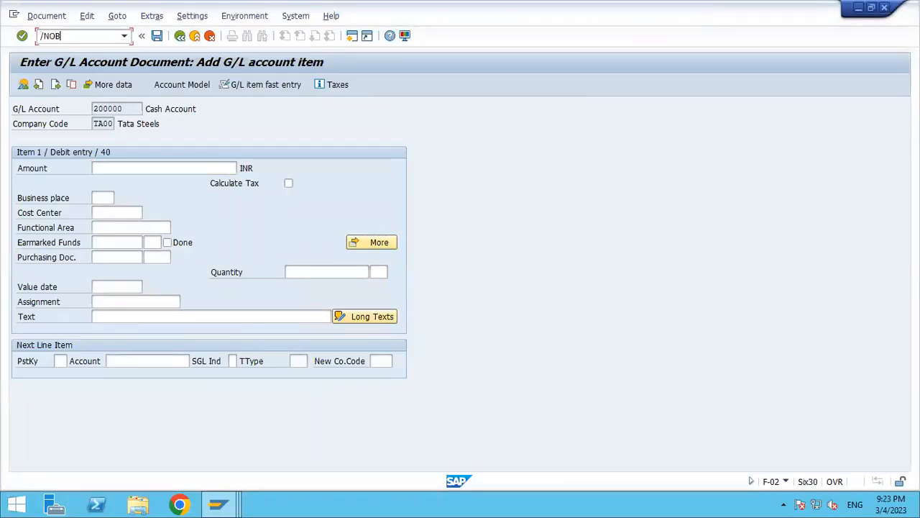
text(52)
key(Return)
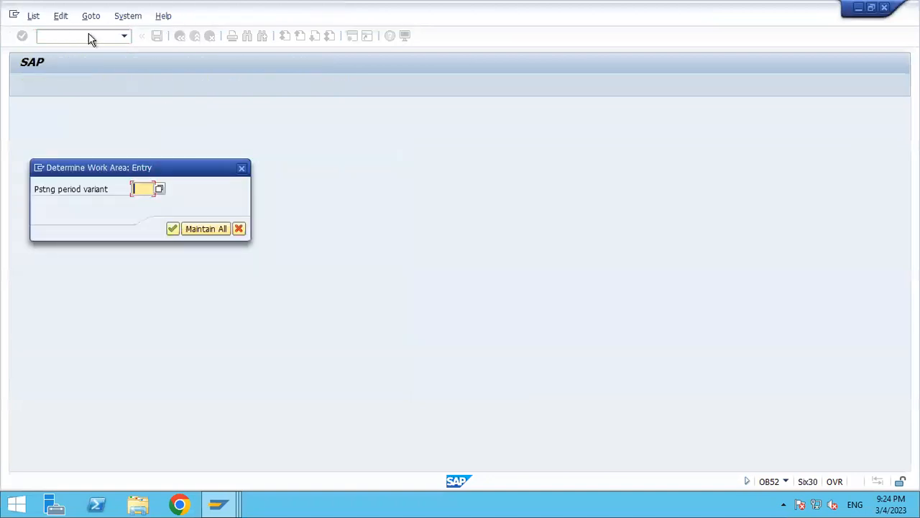
text(TA00)
key(Return)
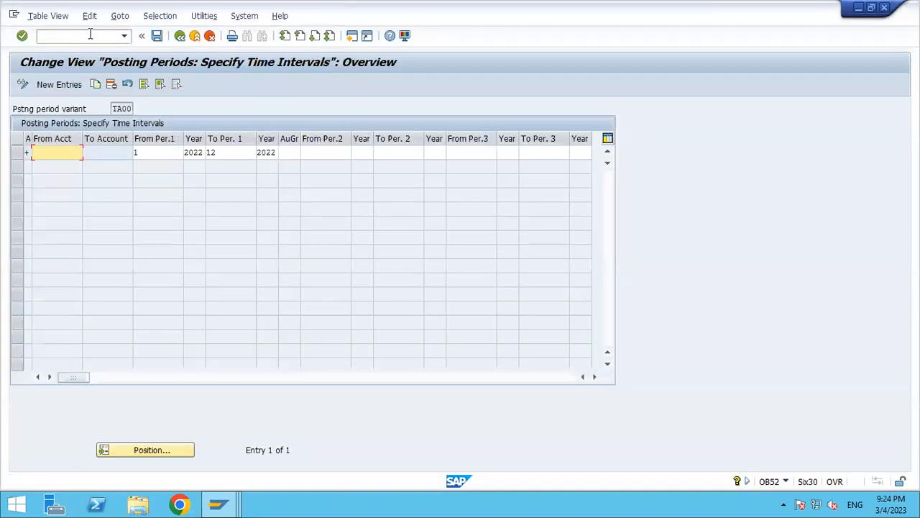
- Set From Per.1 of variant TA00 to 12 and save it under the proposed customizing request
click(166, 153)
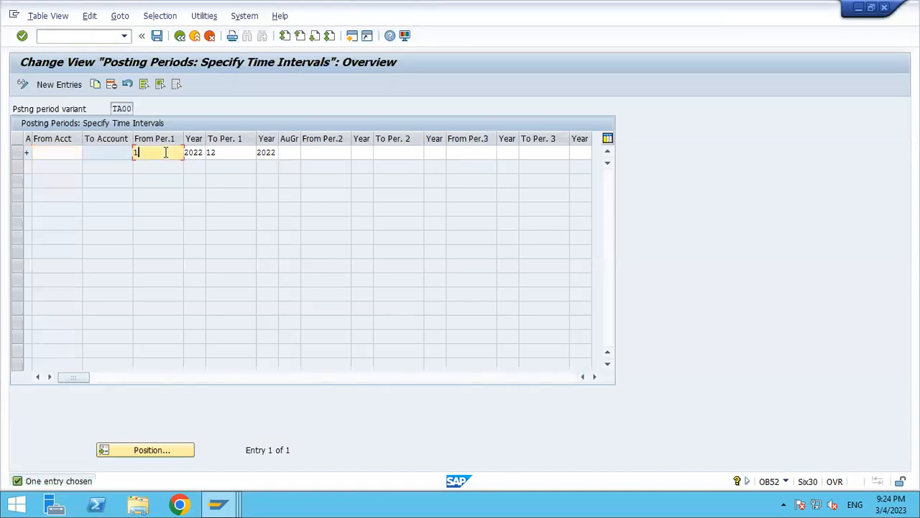
text(2)
click(156, 36)
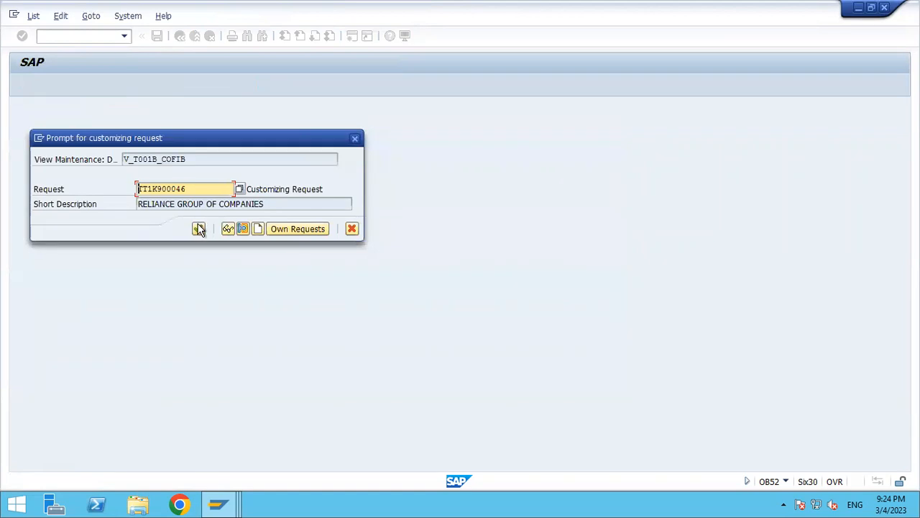
click(198, 229)
- Switch back to the G/L posting session, discard the open cash account item, and restart F-02
key(alt+Tab)
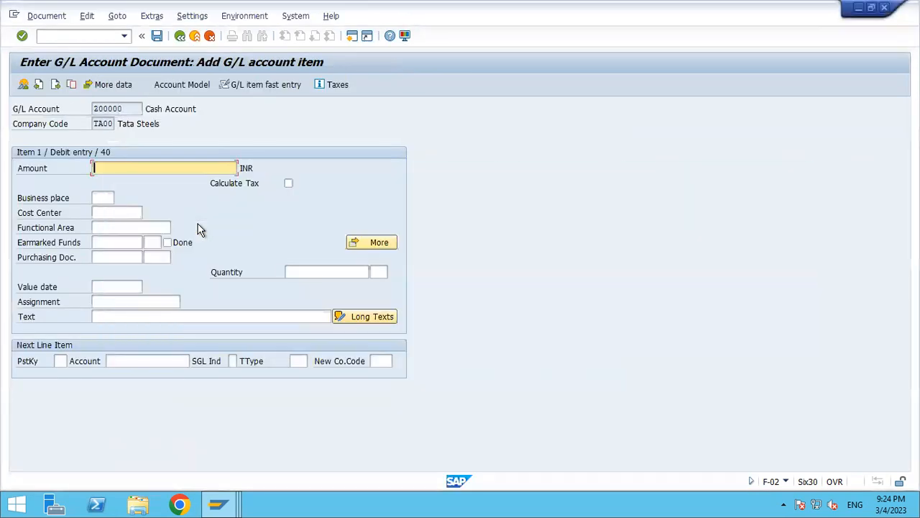
click(194, 35)
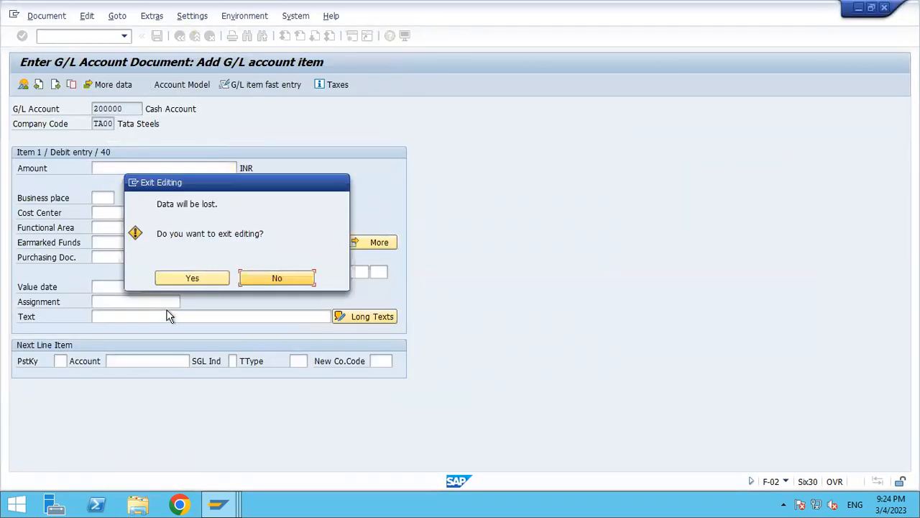
click(193, 279)
text(F-02)
key(Return)
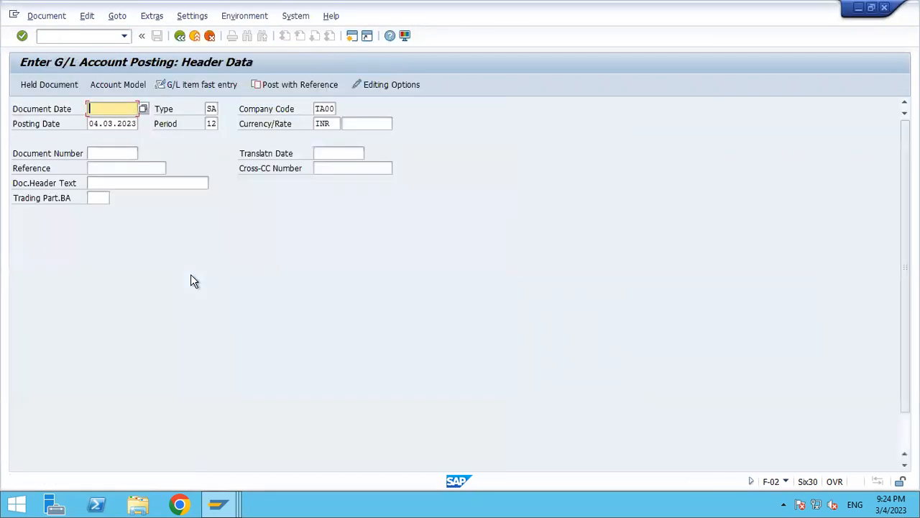
- Try to proceed with both the document date and posting date set to 20.02.2023
text(01)
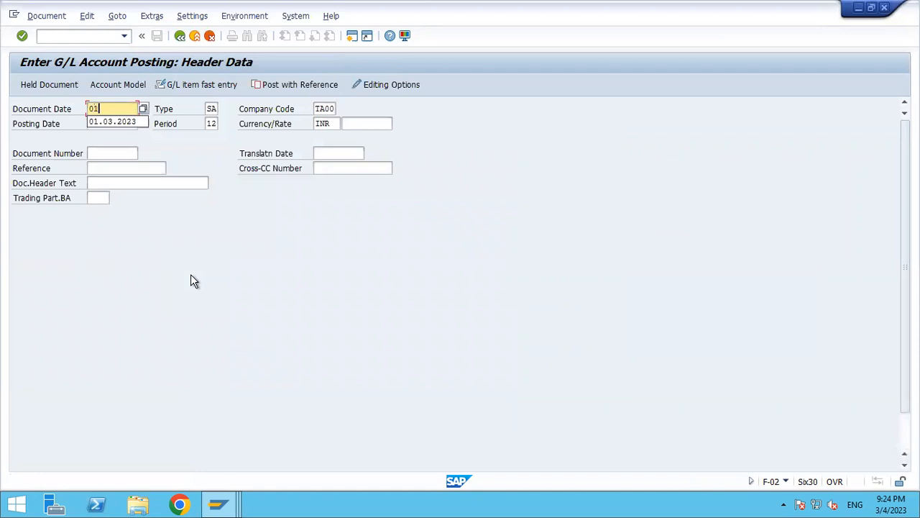
key(BackSpace)
key(BackSpace)
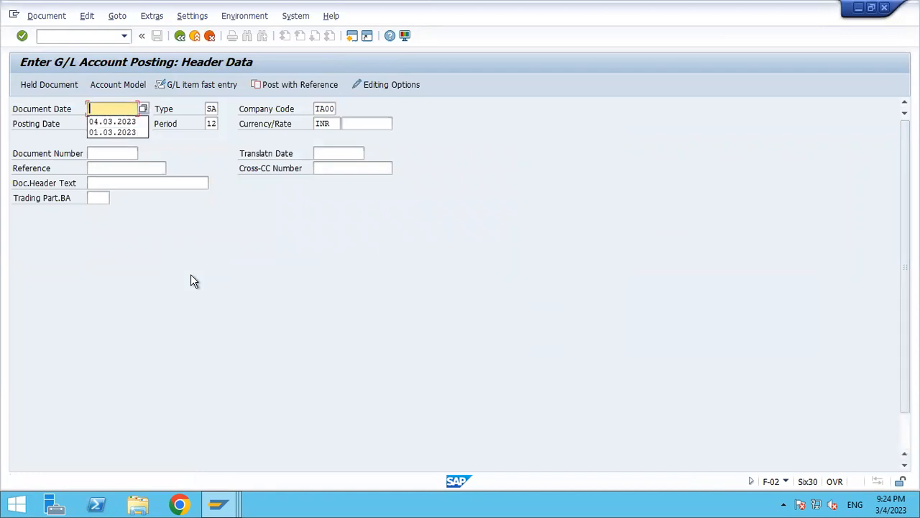
text(20)
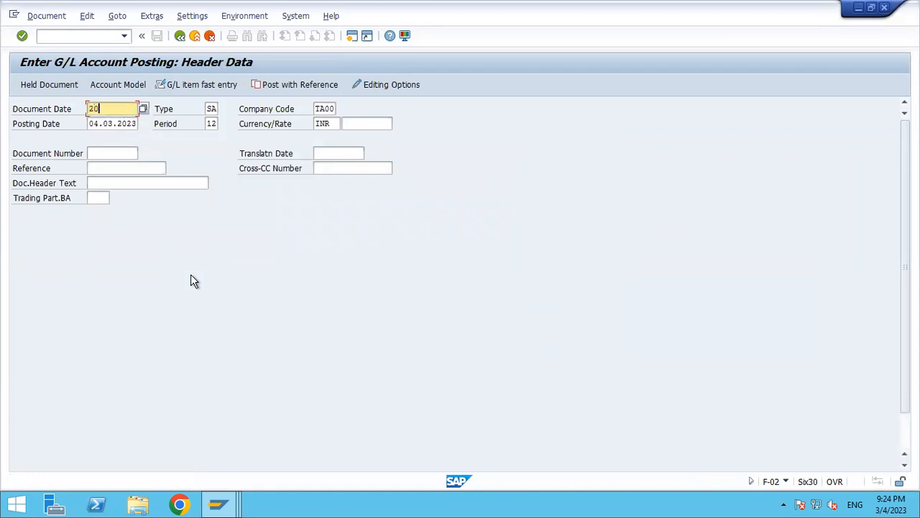
text(.02.2023)
key(Tab)
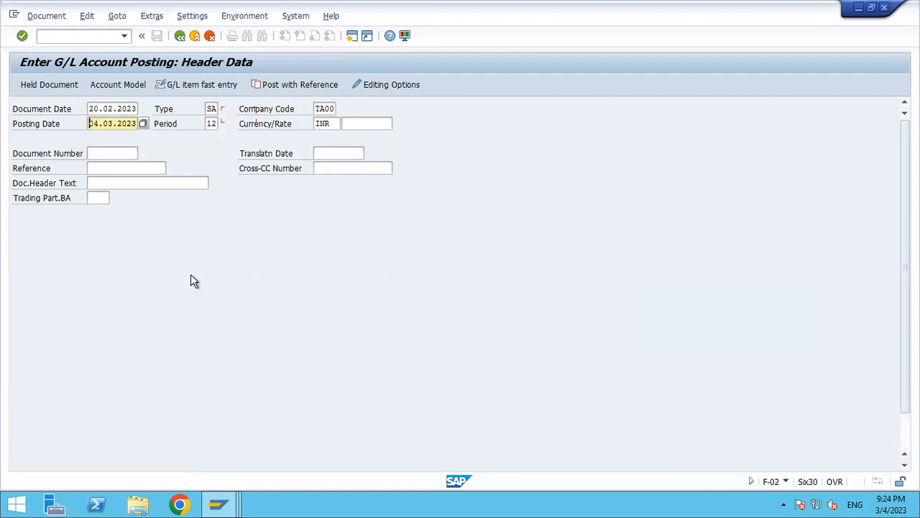
key(Delete)
key(Delete)
key(Delete)
key(Delete)
key(Delete)
key(Delete)
key(Delete)
key(Delete)
key(Delete)
key(Delete)
text(20.02.2023)
key(Return)
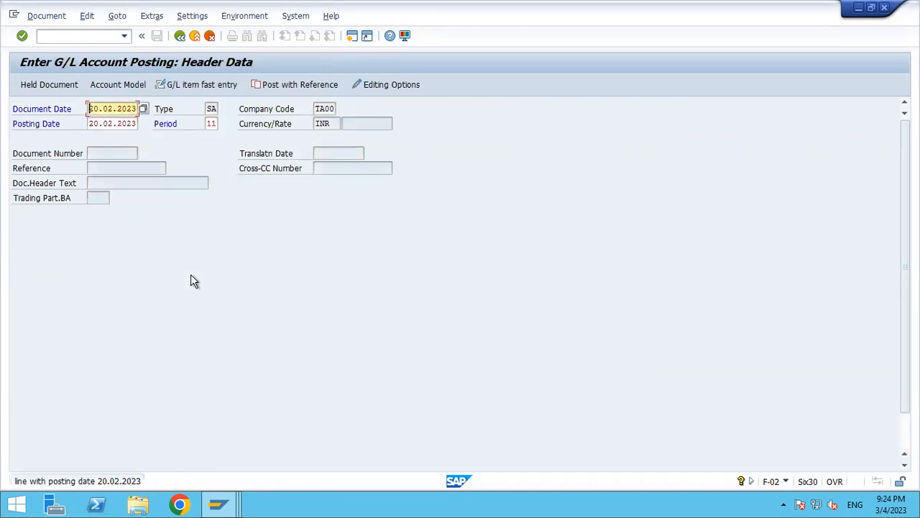
key(Return)
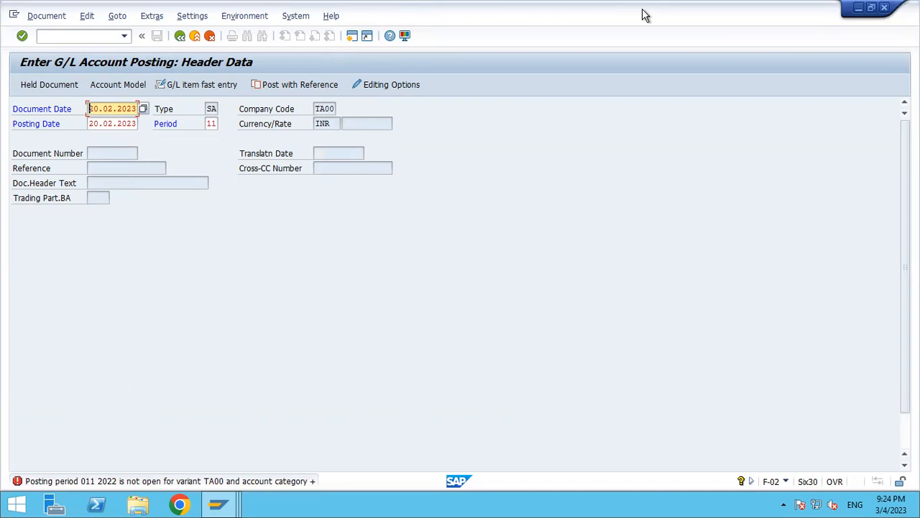
- Switch to the Excel checklist and review the tolerance group entries for G/L accounts and users/employees
mouse_move(643, 13)
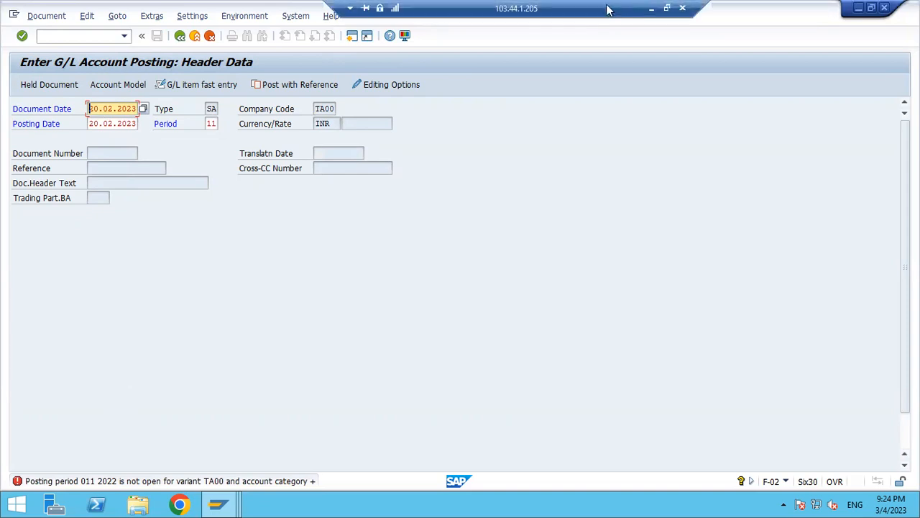
click(649, 10)
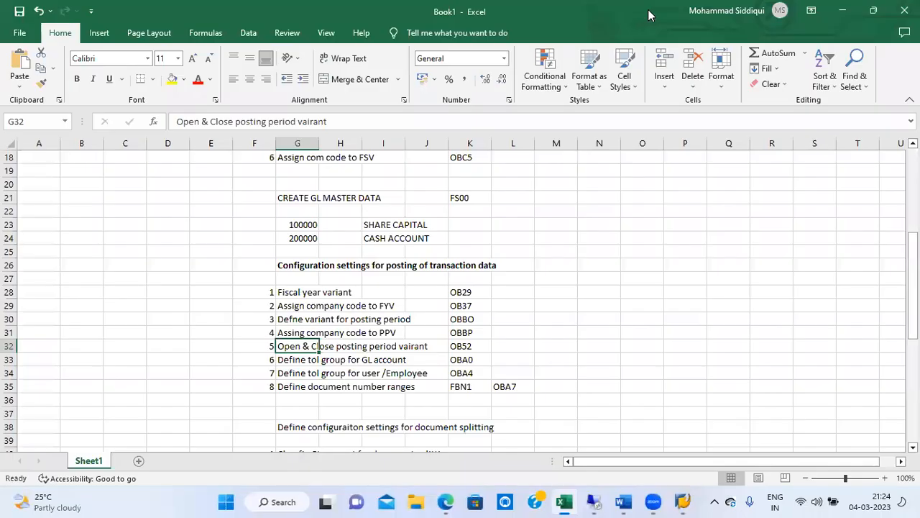
click(366, 362)
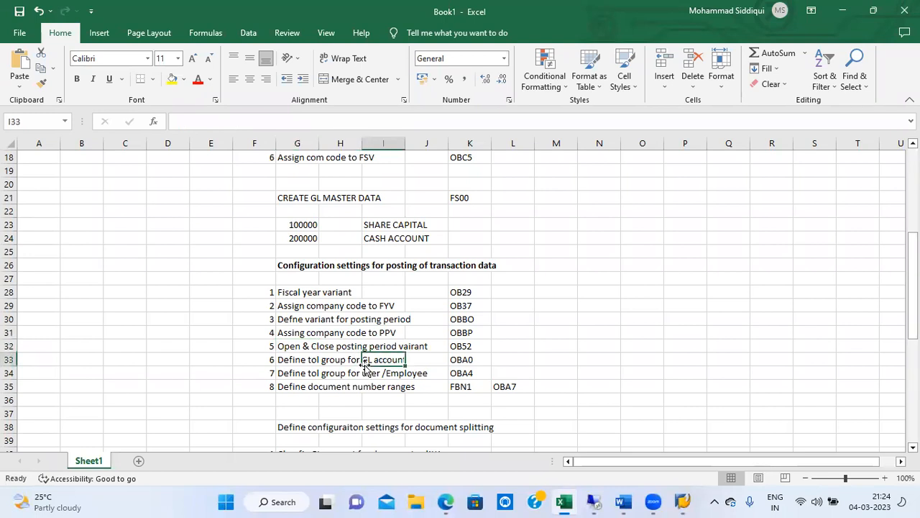
click(313, 376)
- Return to SAP, discard the F-02 entry, and run FB50 for company code TA00
key(alt+Tab)
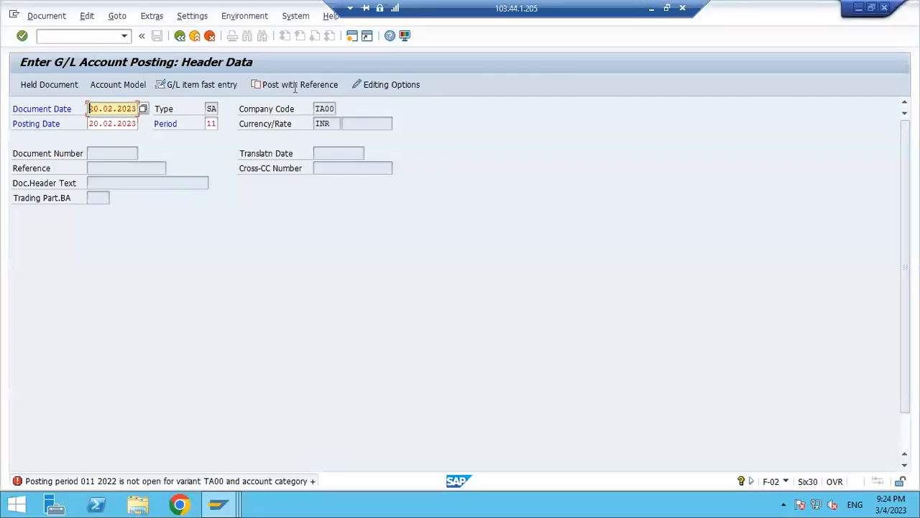
click(196, 38)
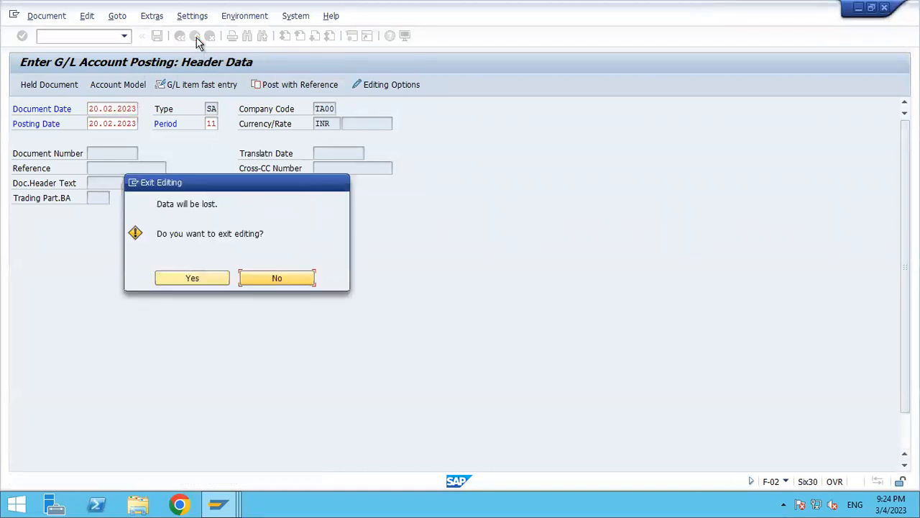
click(193, 278)
text(fb50)
key(Return)
key(Down)
key(Return)
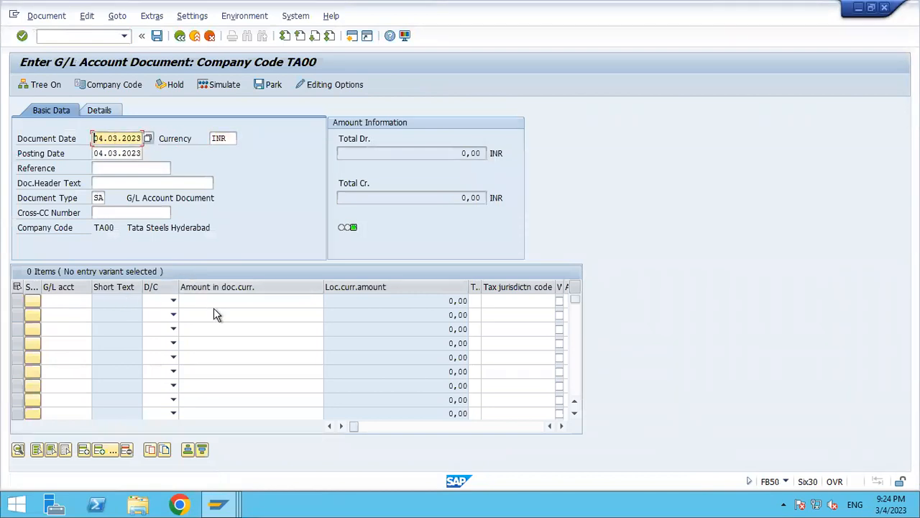
- Try to enter a debit line item for account 100000 with an amount of 5.000.001 INR
click(62, 300)
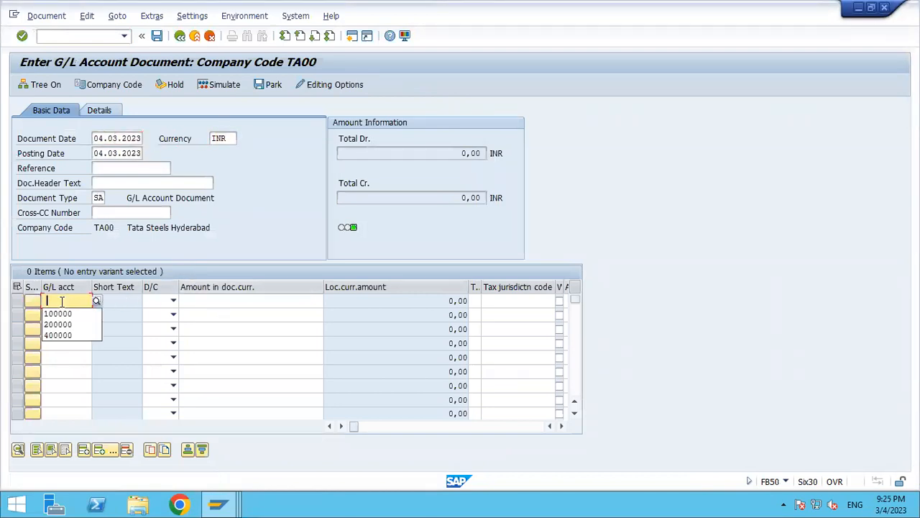
key(Down)
key(Tab)
key(Down)
key(Up)
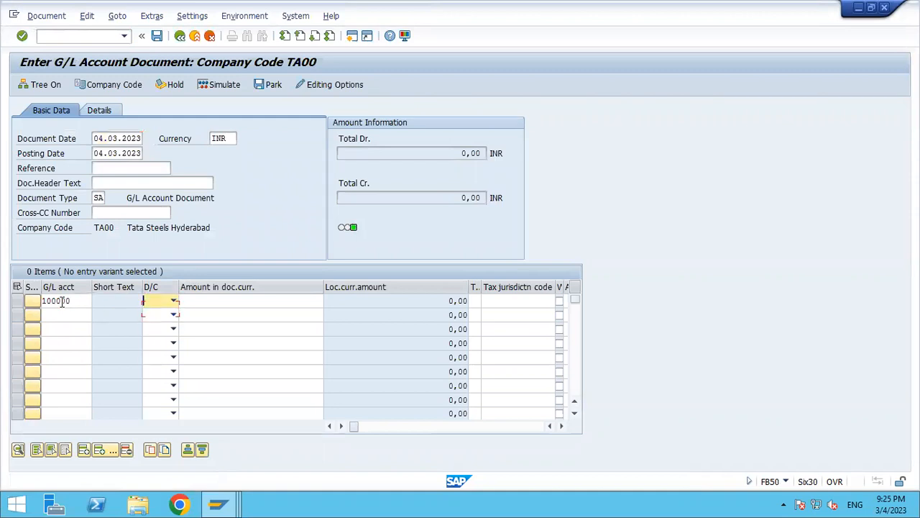
key(F4)
key(Down)
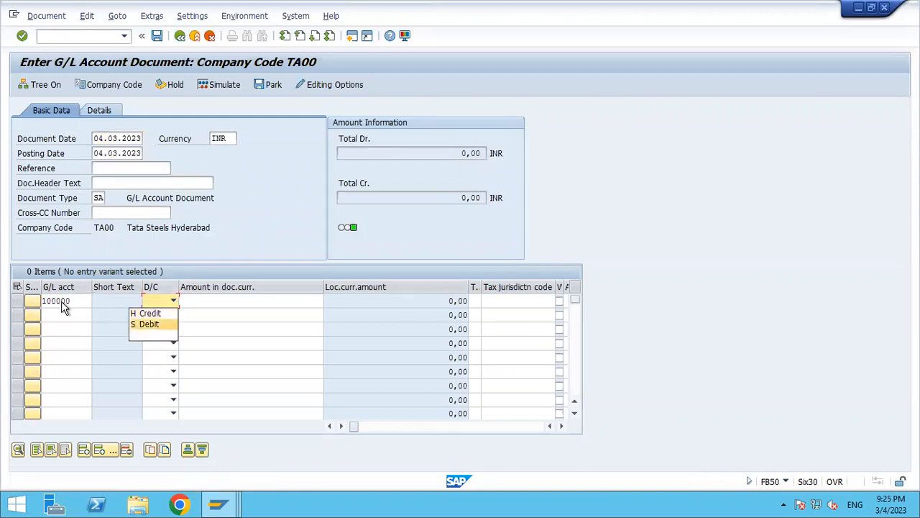
key(Return)
key(Tab)
text(5.000)
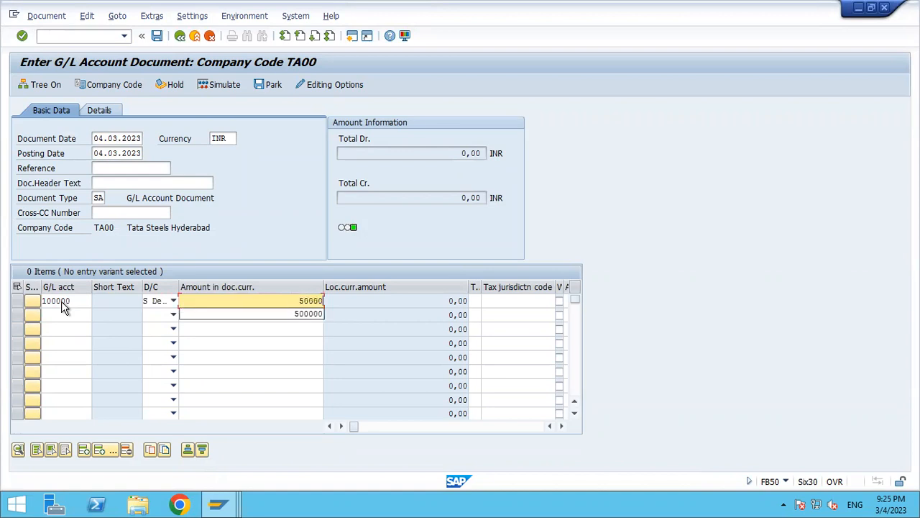
text(.001)
key(Return)
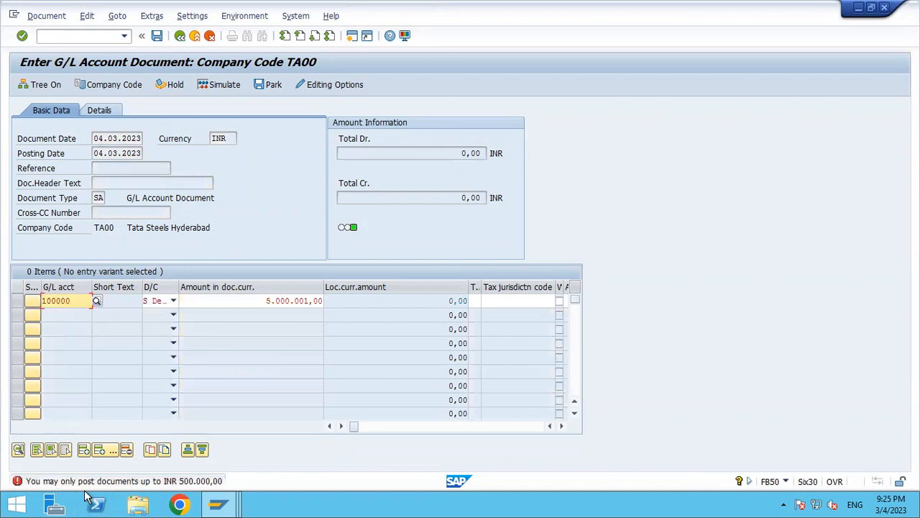
- Switch to the Excel checklist and review the entry for defining document number ranges
key(alt+Tab)
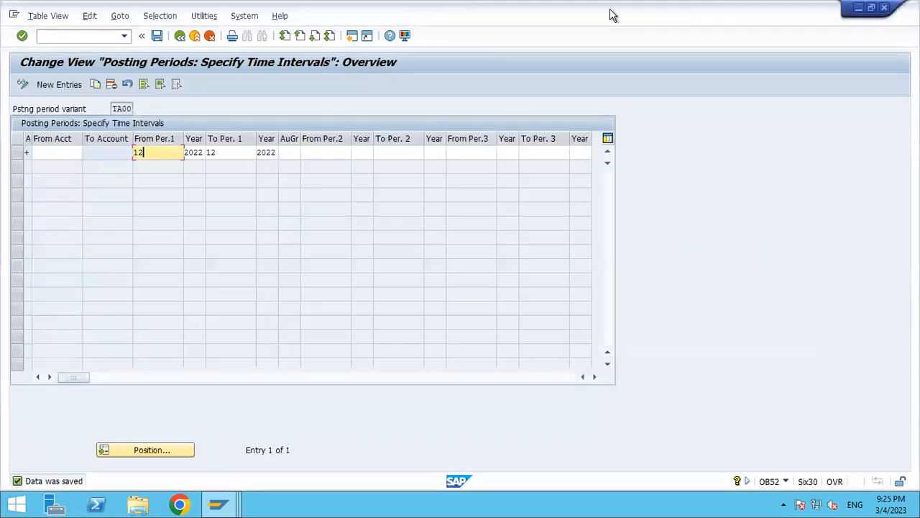
click(651, 9)
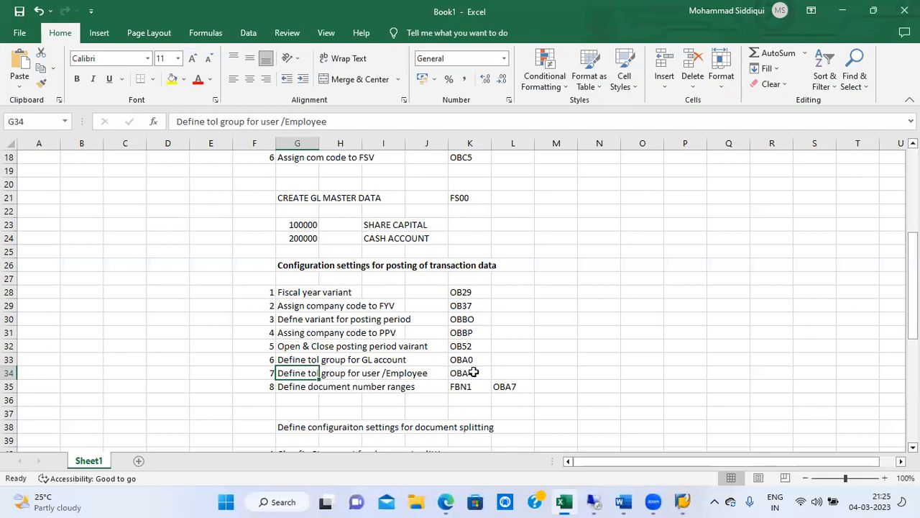
click(311, 389)
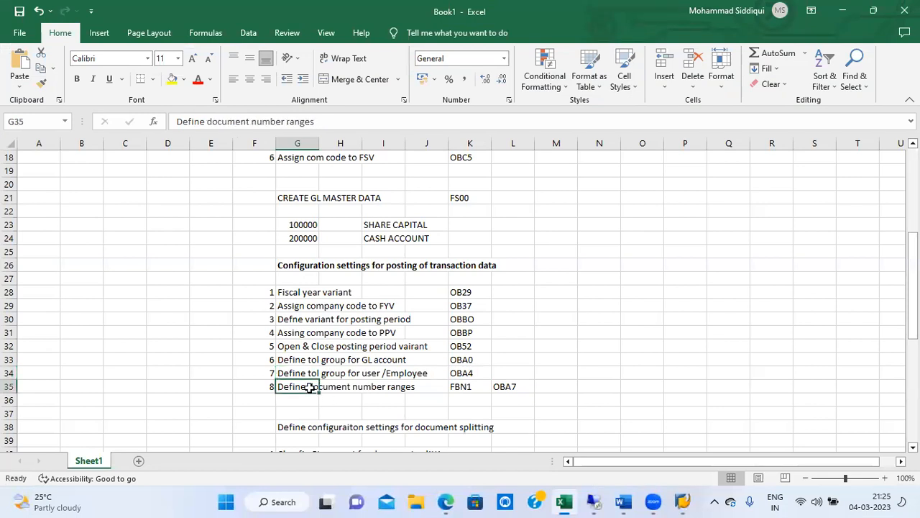